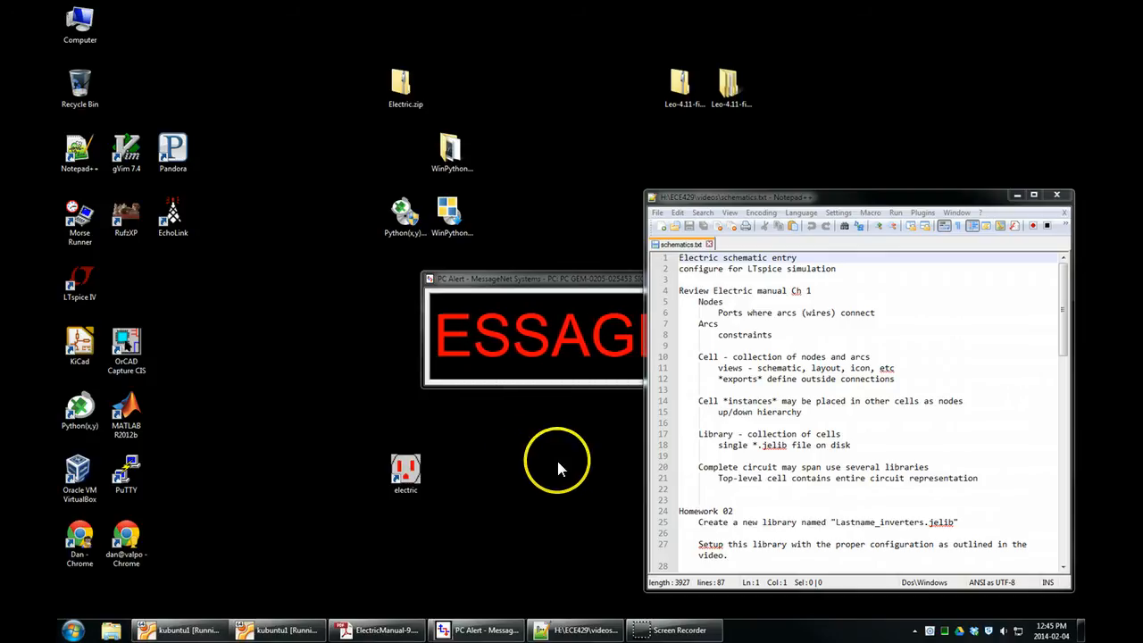
Launch Electric and open the recently used inverters library from the H:/ECE429/test folder.
left_click(589, 280)
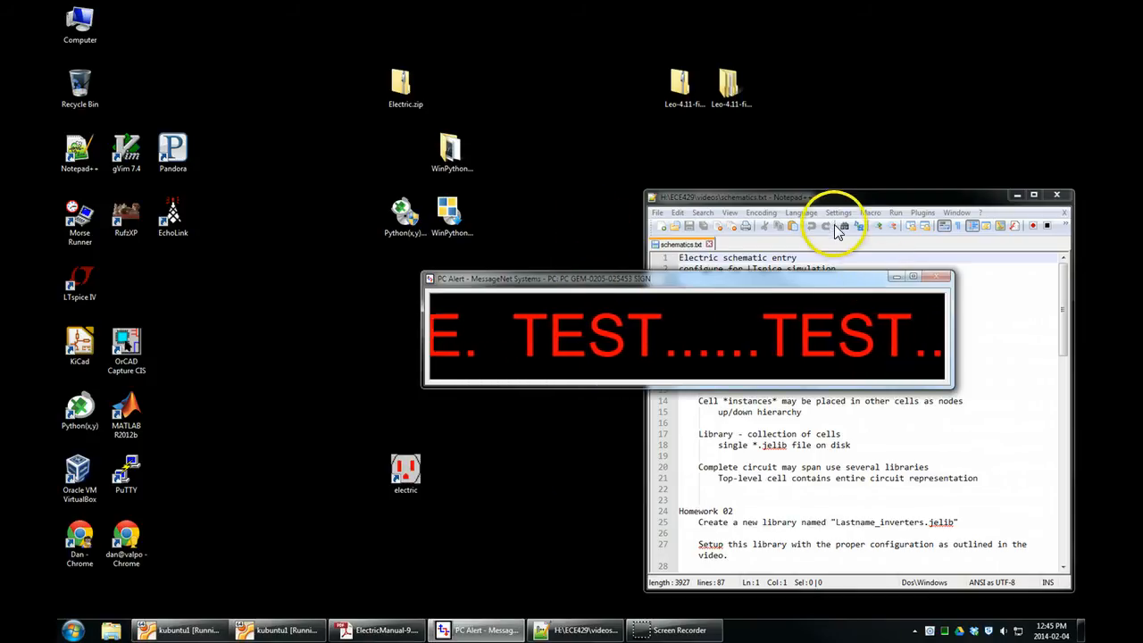
left_click(834, 198)
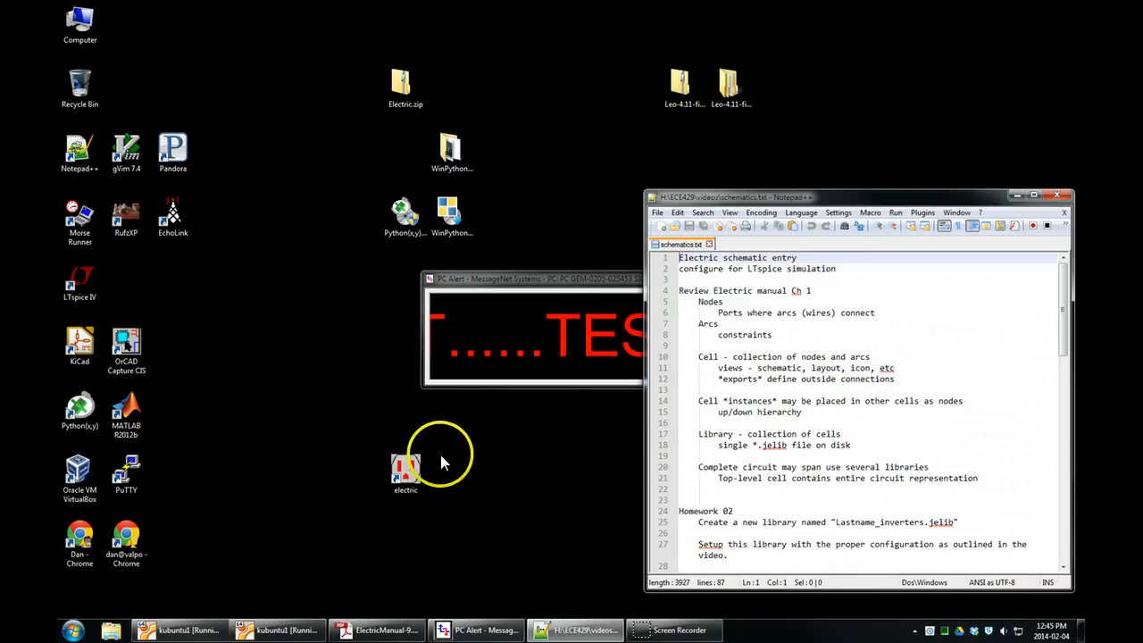
double_click(411, 466)
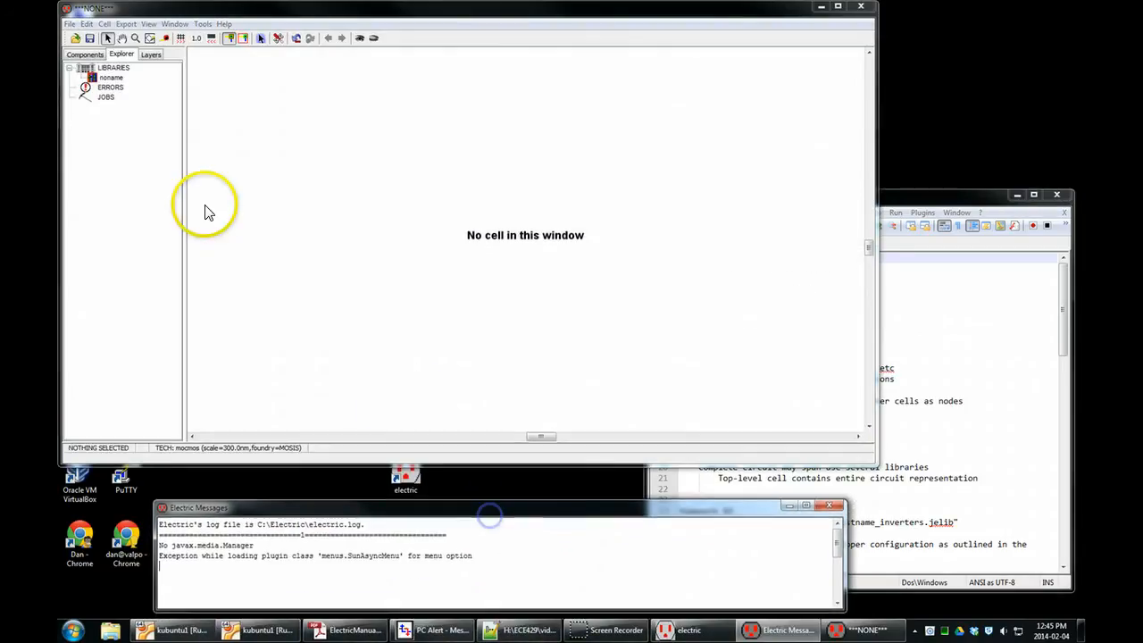
left_click(70, 24)
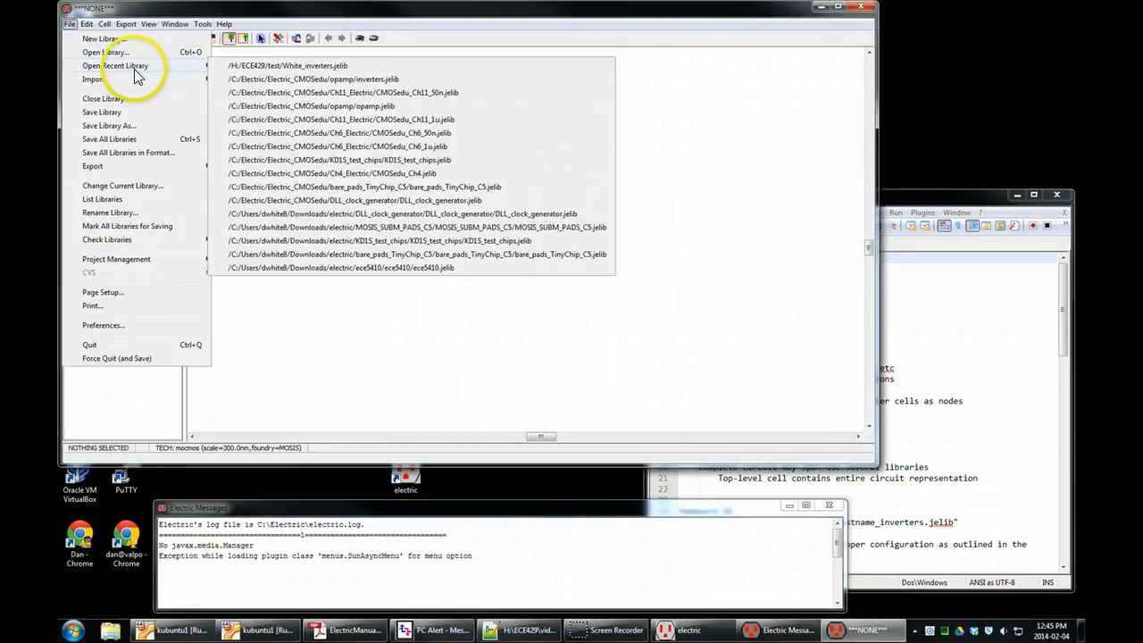
mouse_move(197, 67)
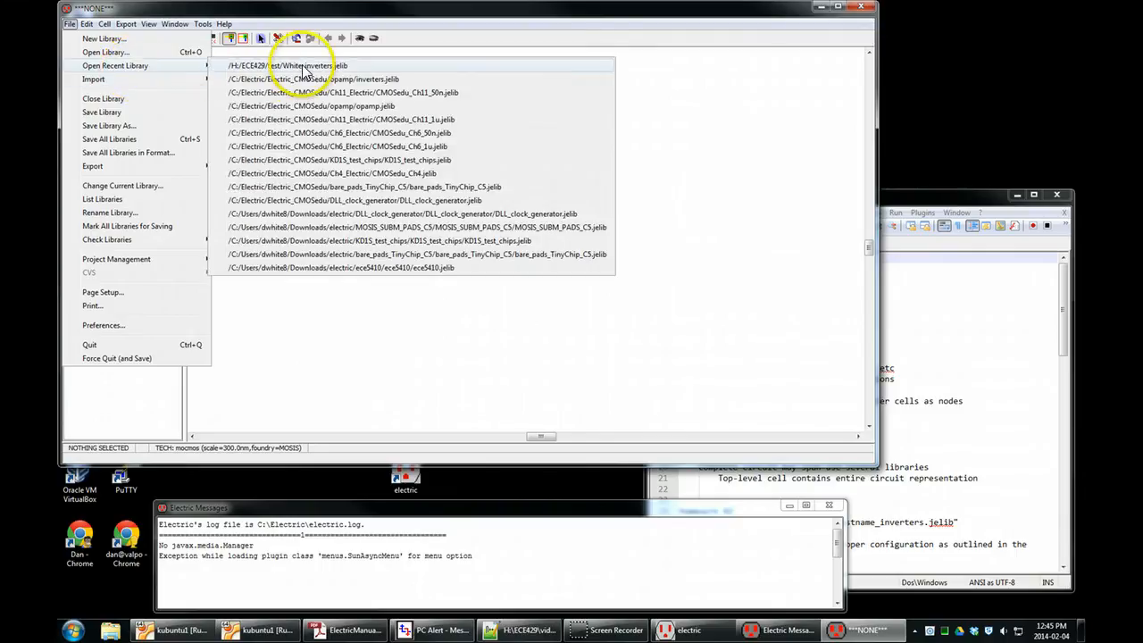
left_click(340, 67)
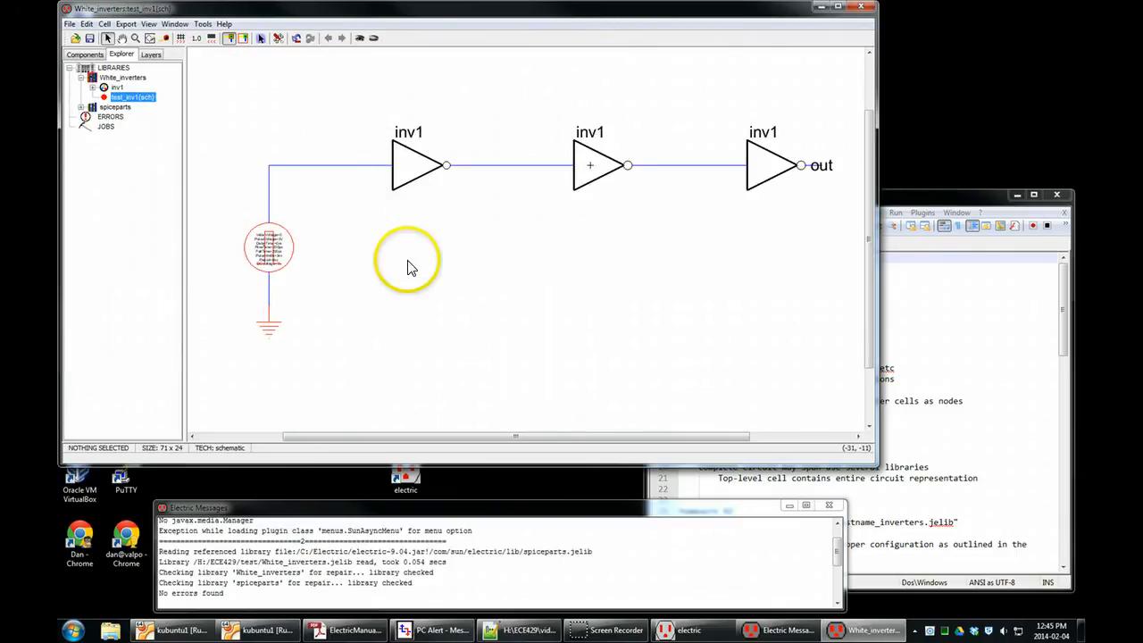
Examine the pulse voltage source in the test_inv1 schematic and how its parameter labels overlap the symbol.
left_click(284, 236)
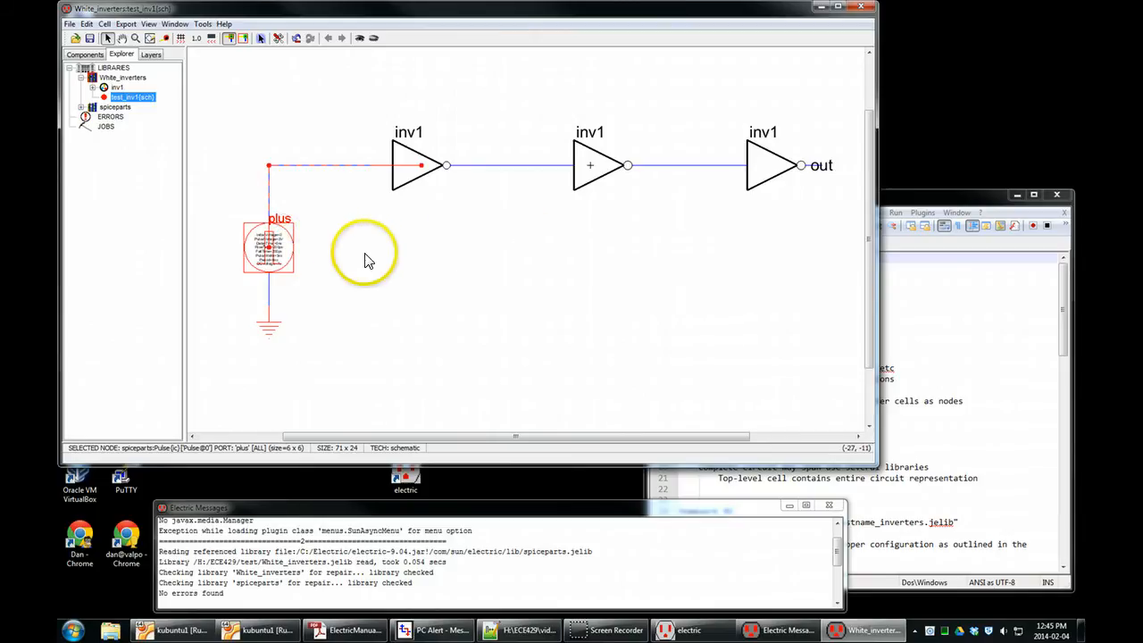
left_click(366, 259)
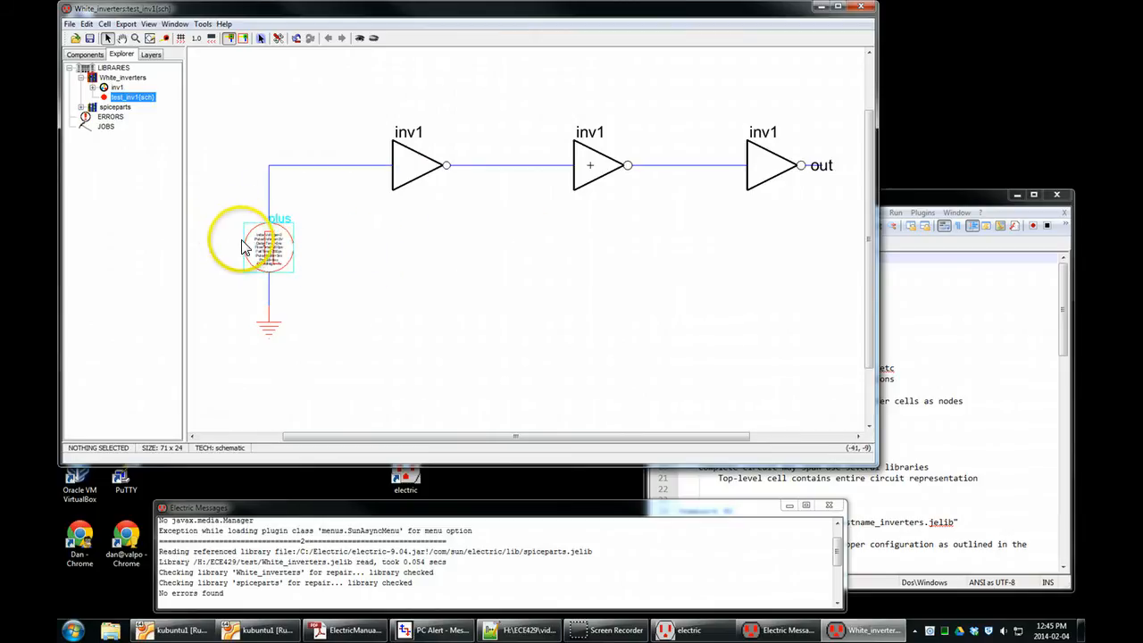
scroll(241, 247, "up", 2)
left_click_drag(239, 240, 532, 170)
scroll(599, 284, "up", 3)
left_click(450, 167)
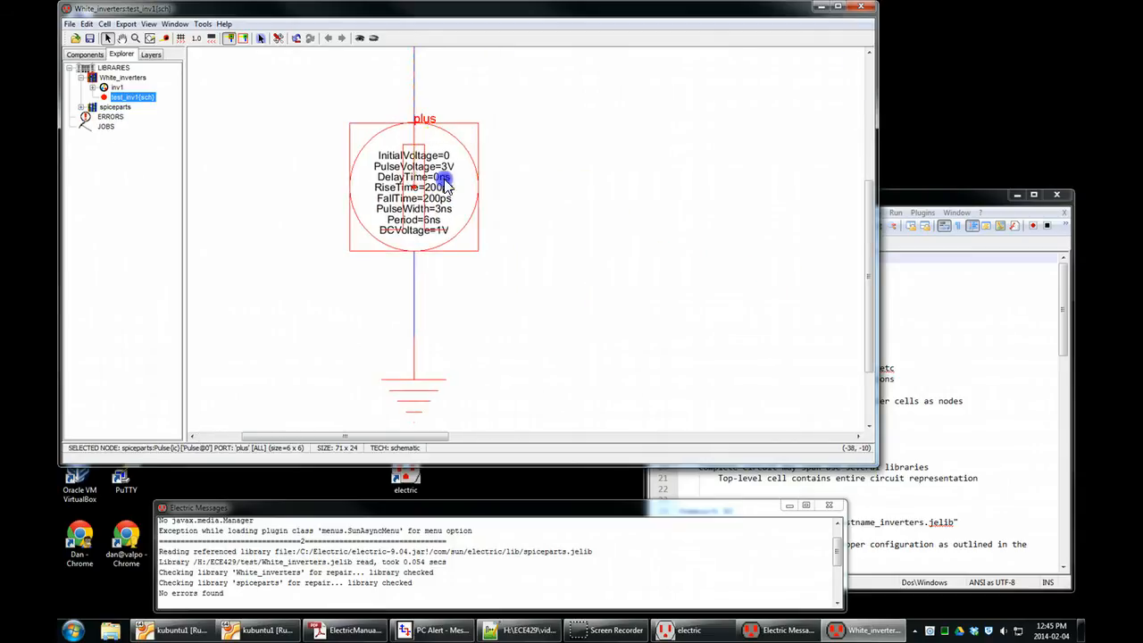
left_click(714, 216)
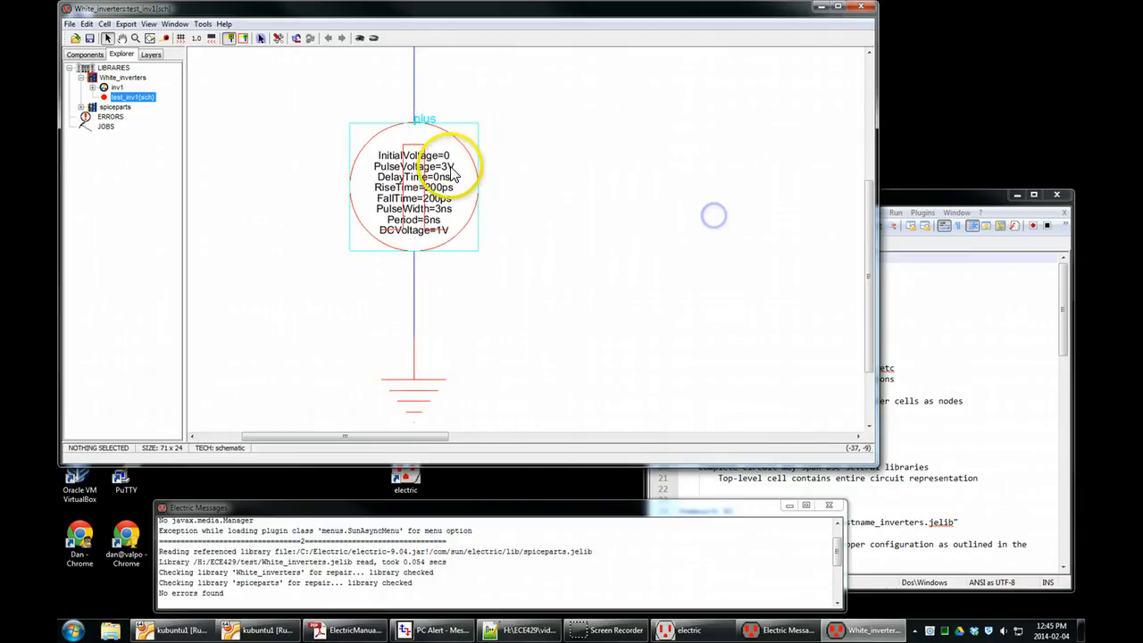
left_click(440, 158)
left_click(574, 146)
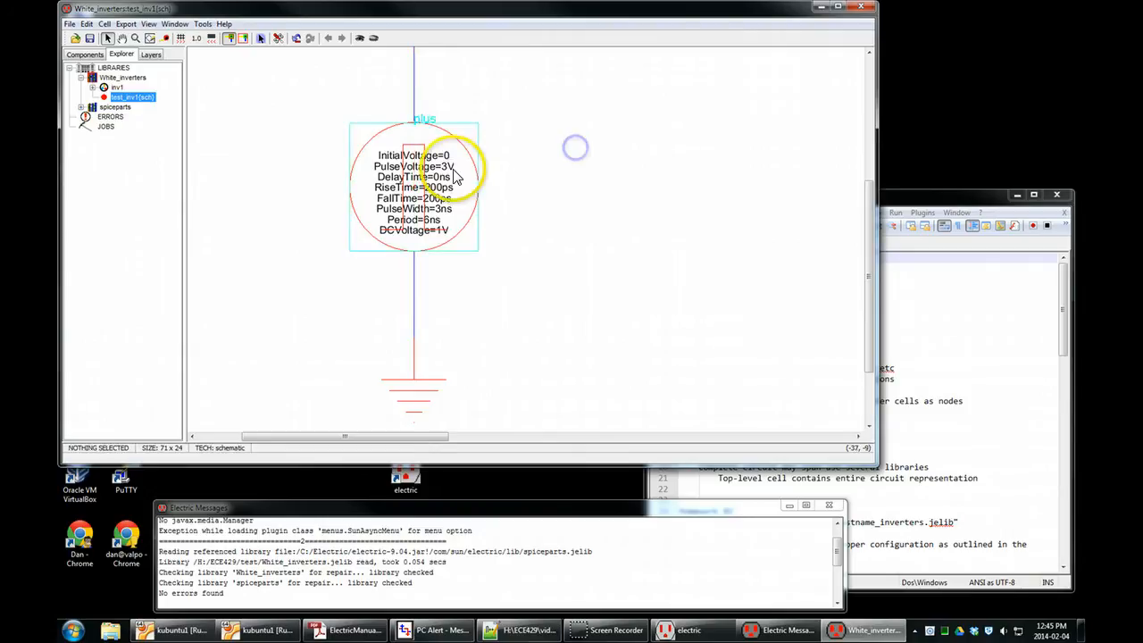
left_click(429, 219)
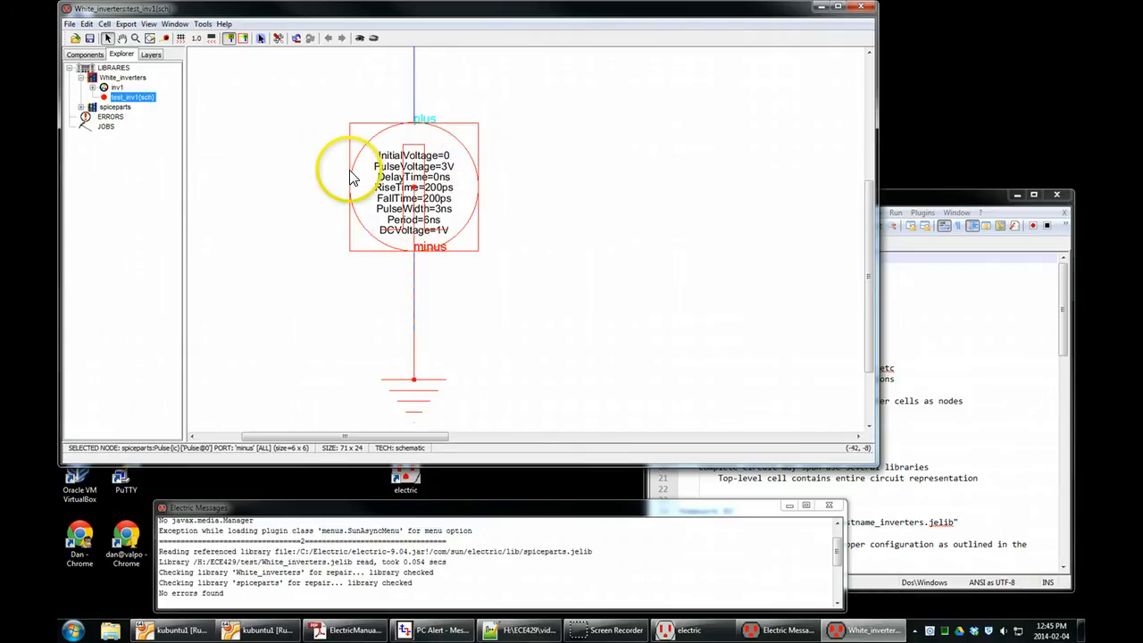
left_click(664, 125)
left_click(435, 185)
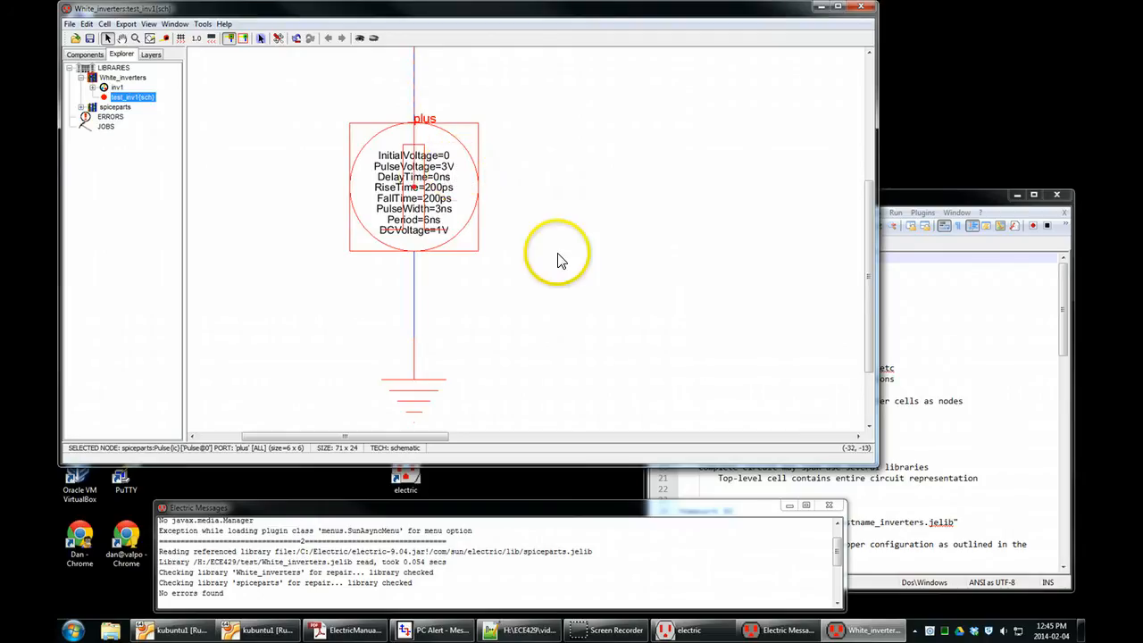
Open the Pulse icon cell of the spiceparts library for editing.
key("ctrl+d")
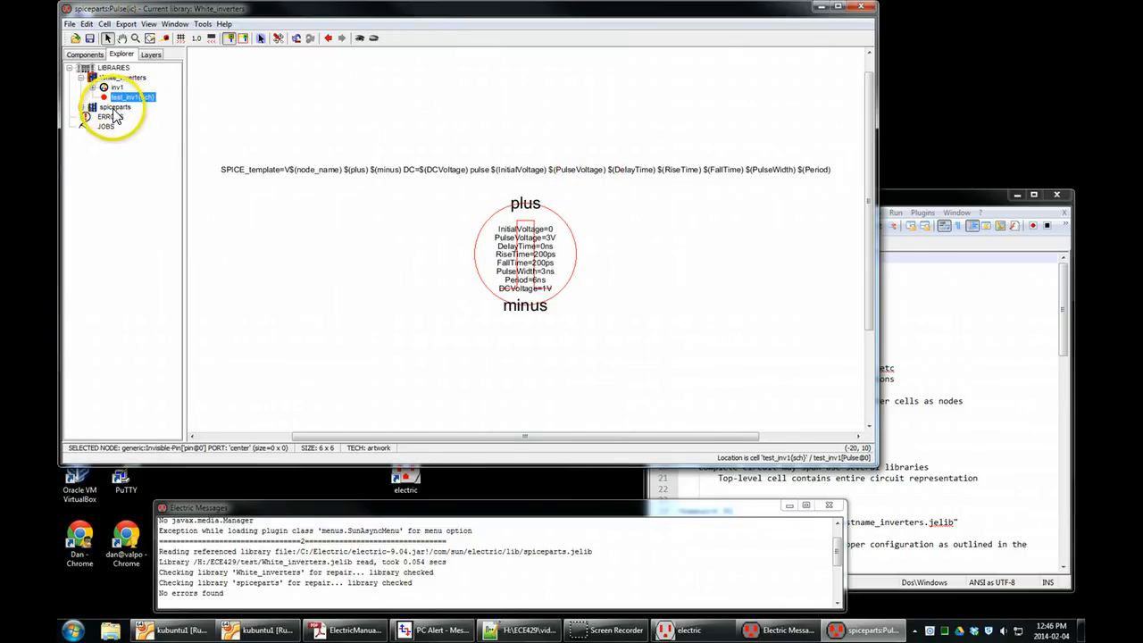
left_click(83, 107)
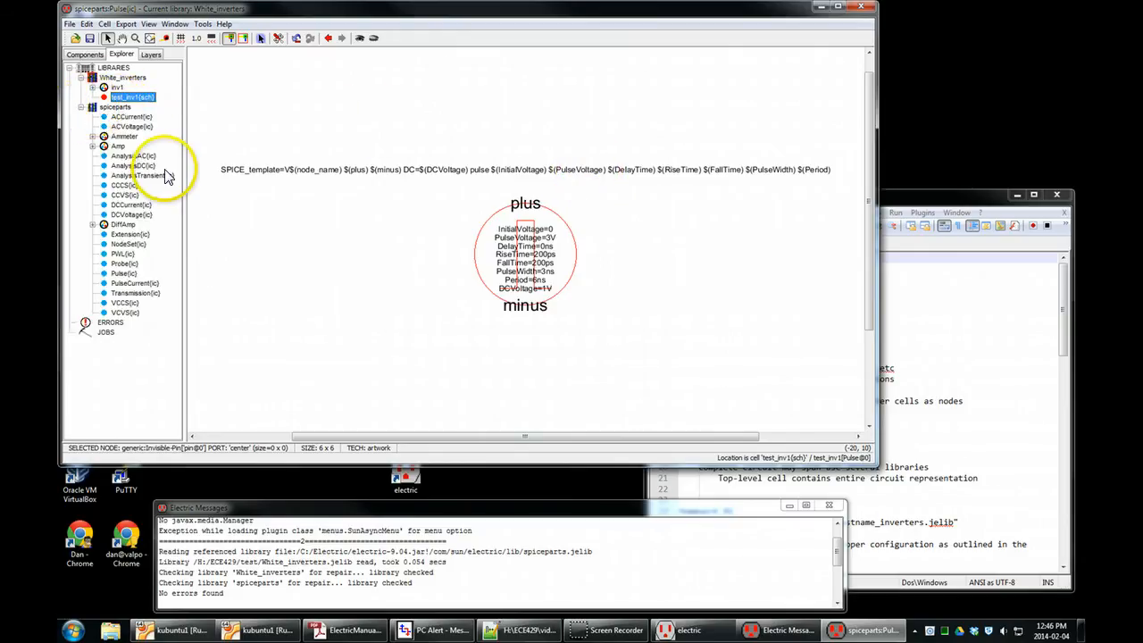
double_click(119, 274)
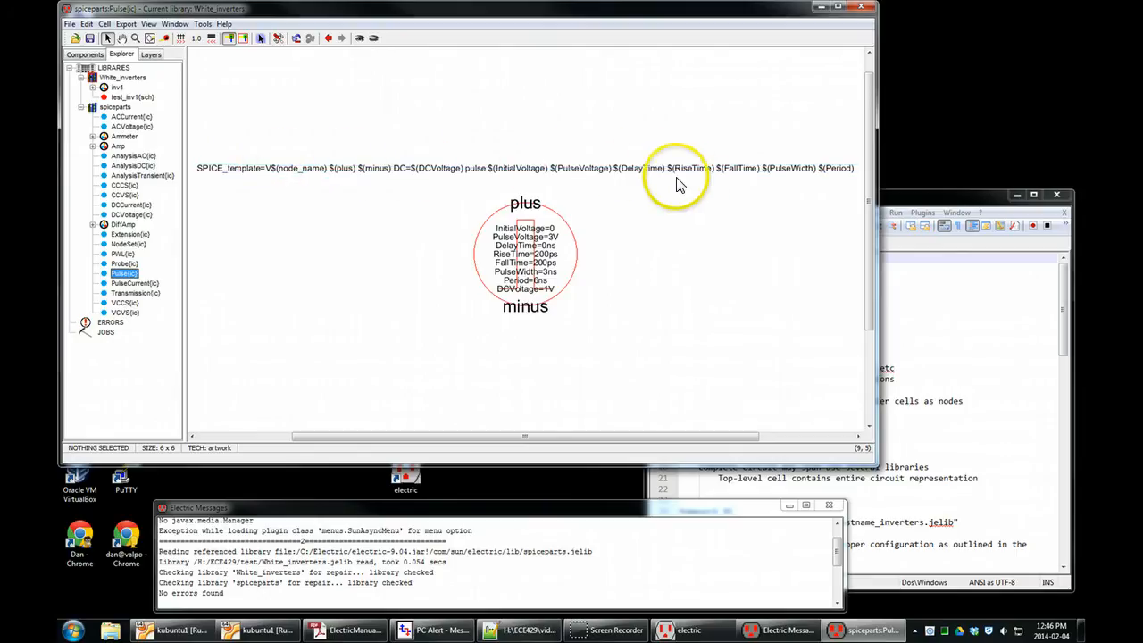
Move all eight parameter labels of the Pulse icon, InitialVoltage through DCVoltage, 5 units right so they sit outside the circle.
left_click_drag(551, 231, 635, 246)
left_click(555, 238)
left_click_drag(537, 255, 538, 256)
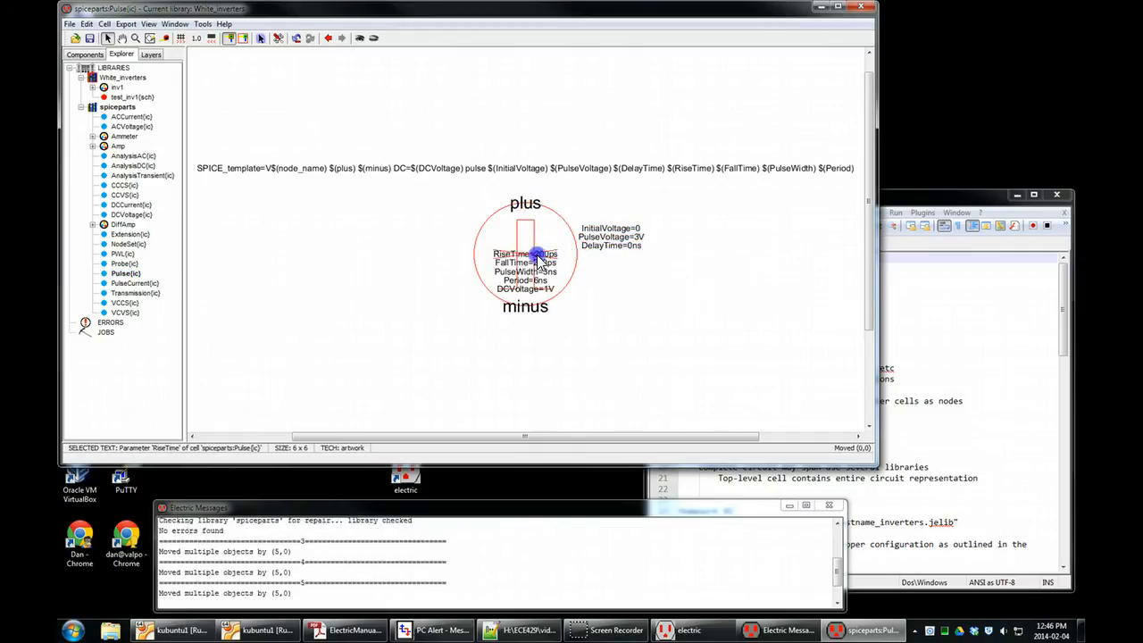
left_click_drag(617, 257, 616, 255)
left_click_drag(550, 267, 598, 273)
mouse_move(552, 272)
left_mouse_down()
mouse_move(639, 276)
mouse_move(549, 286)
left_mouse_up()
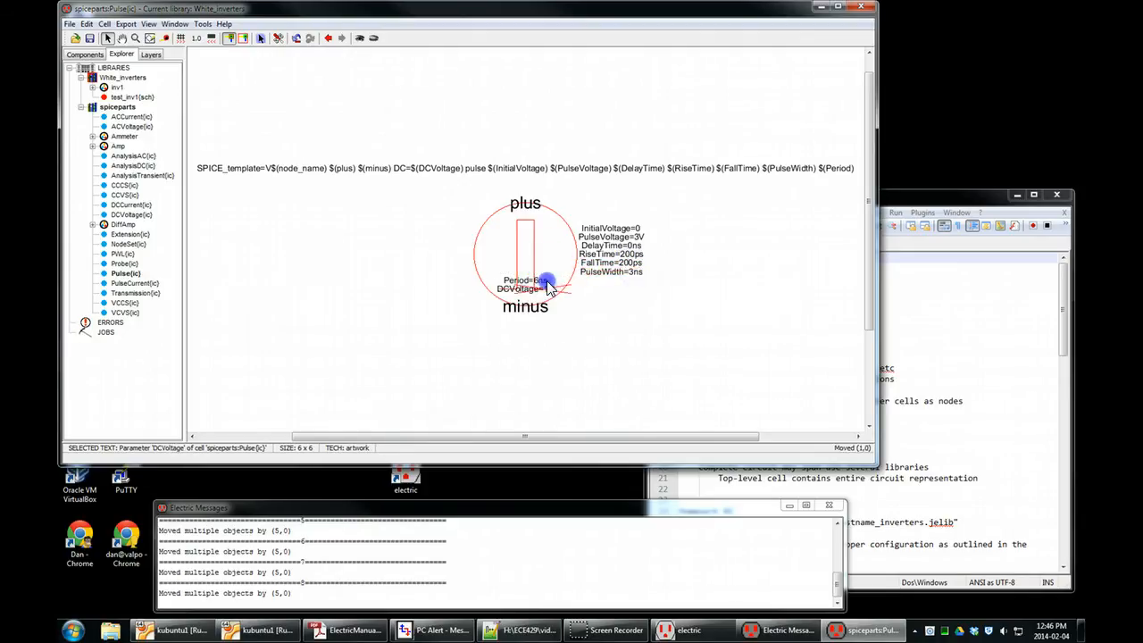
left_click_drag(628, 291, 627, 290)
left_click_drag(531, 279, 628, 279)
left_click(681, 272)
left_click(639, 290)
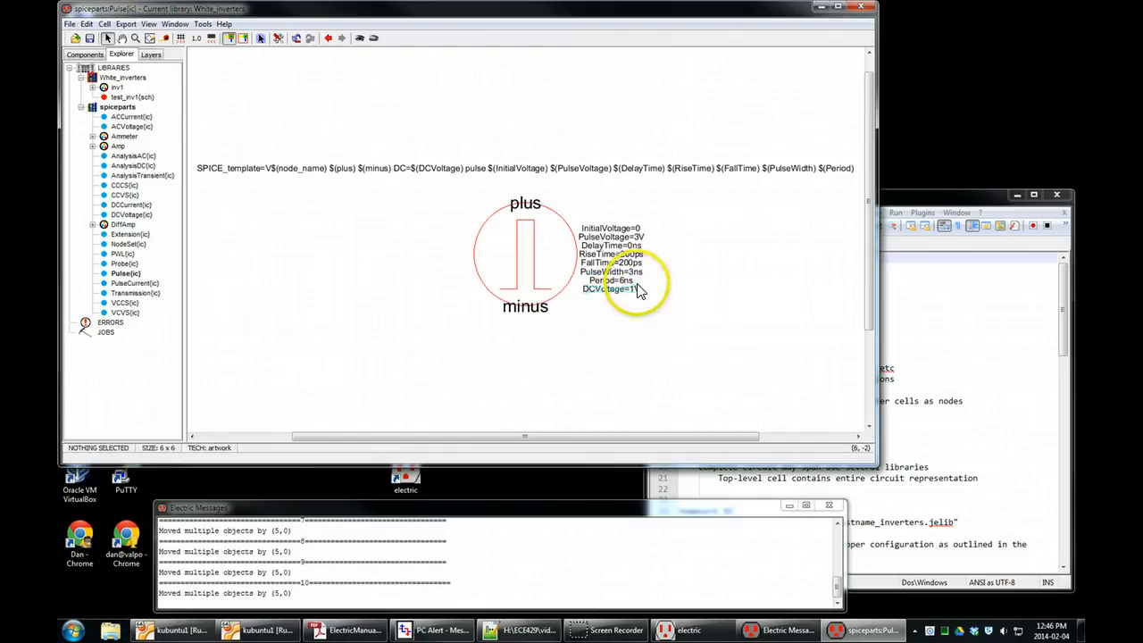
left_click(656, 346)
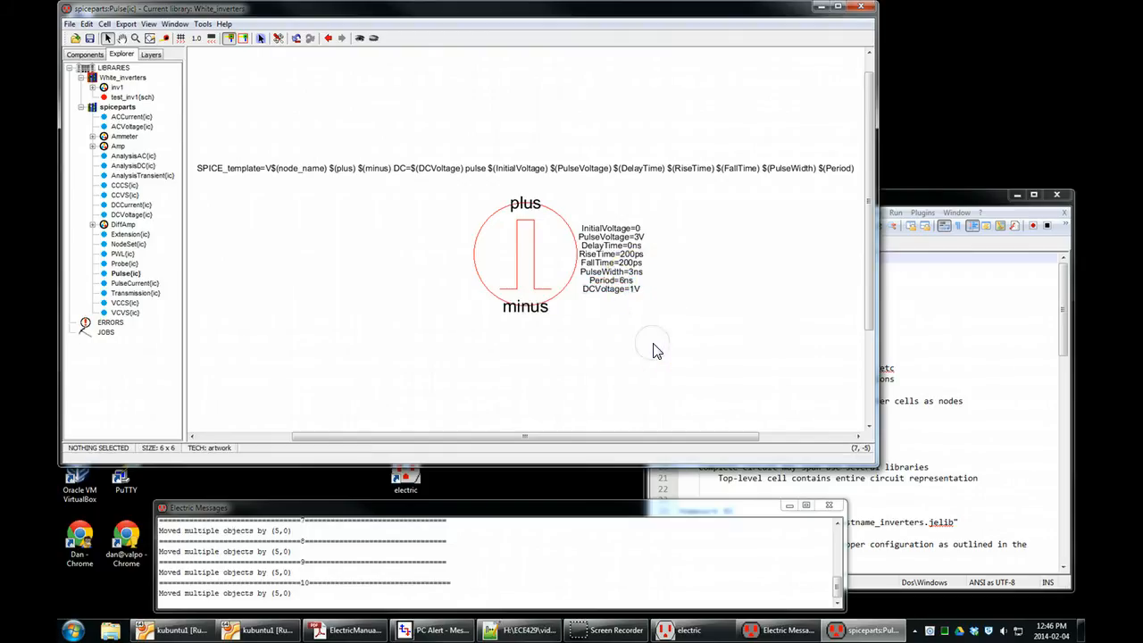
Try to save the libraries with the edited Pulse icon.
key("ctrl+s")
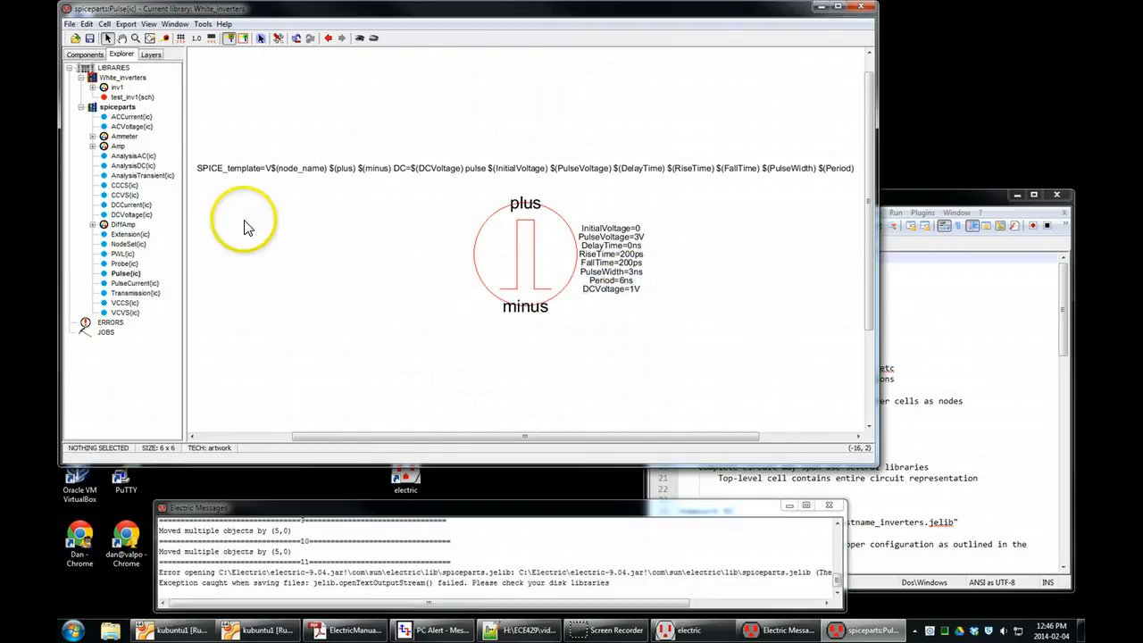
left_click(132, 264)
right_click(133, 279)
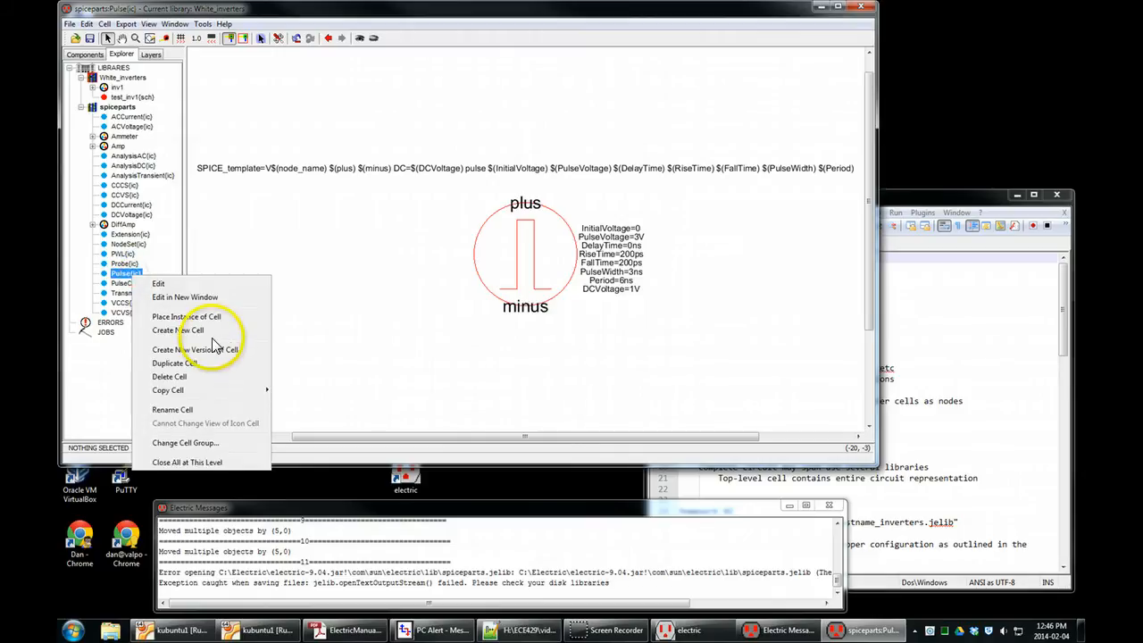
left_click(316, 274)
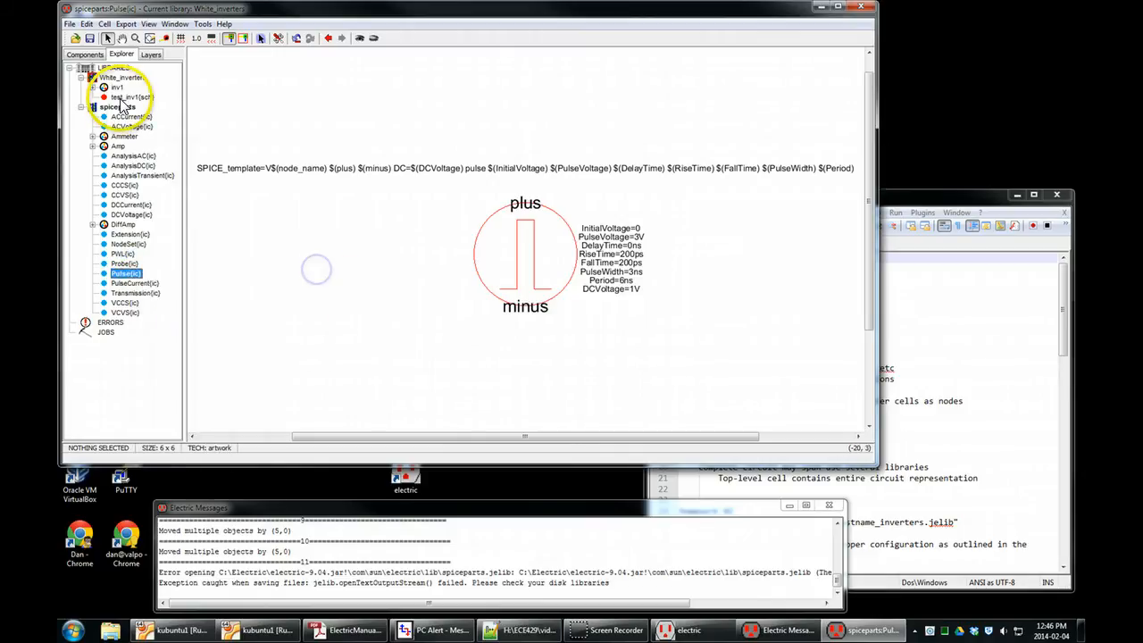
Return to the test_inv1 schematic and delete the old pulse source together with its two connecting wires.
double_click(132, 97)
left_click(334, 249)
left_click(268, 246)
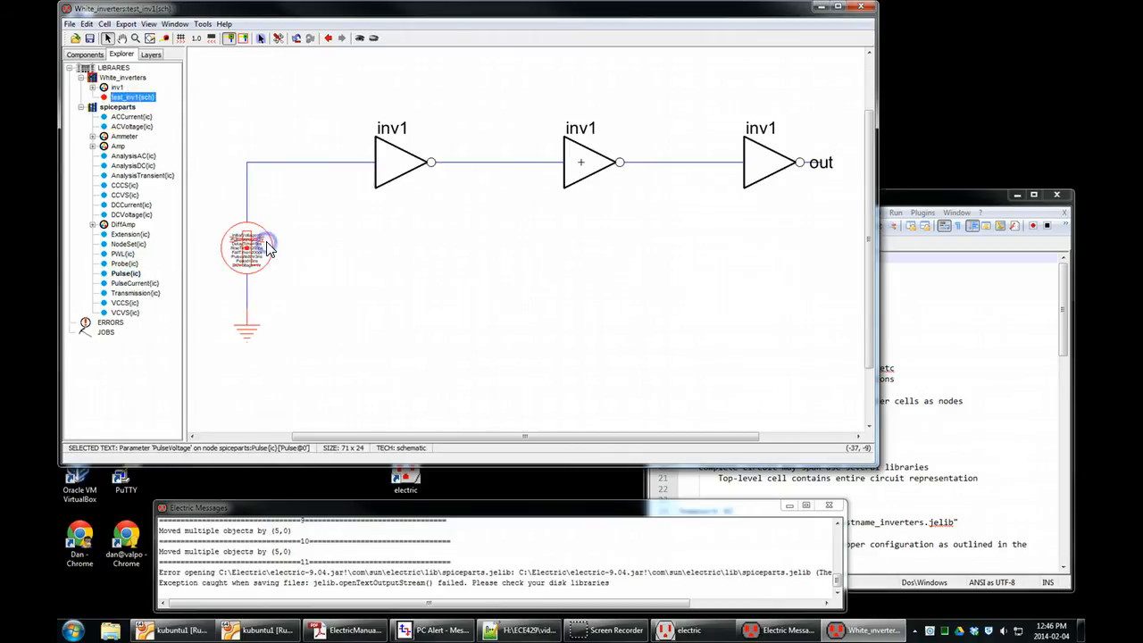
left_click_drag(295, 201, 202, 297)
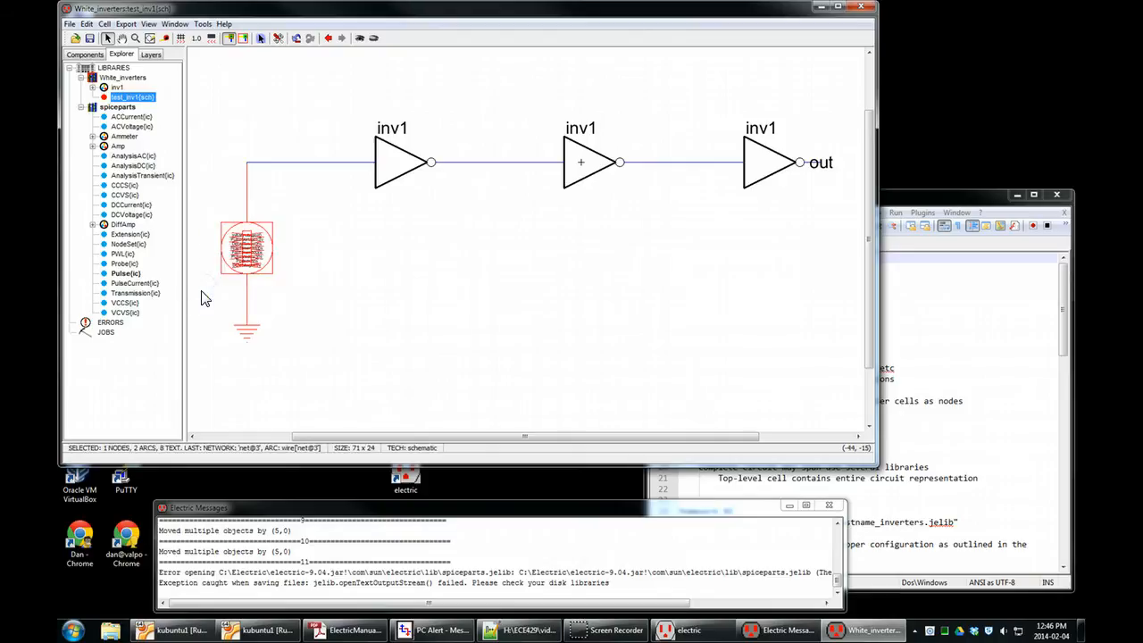
key("Delete")
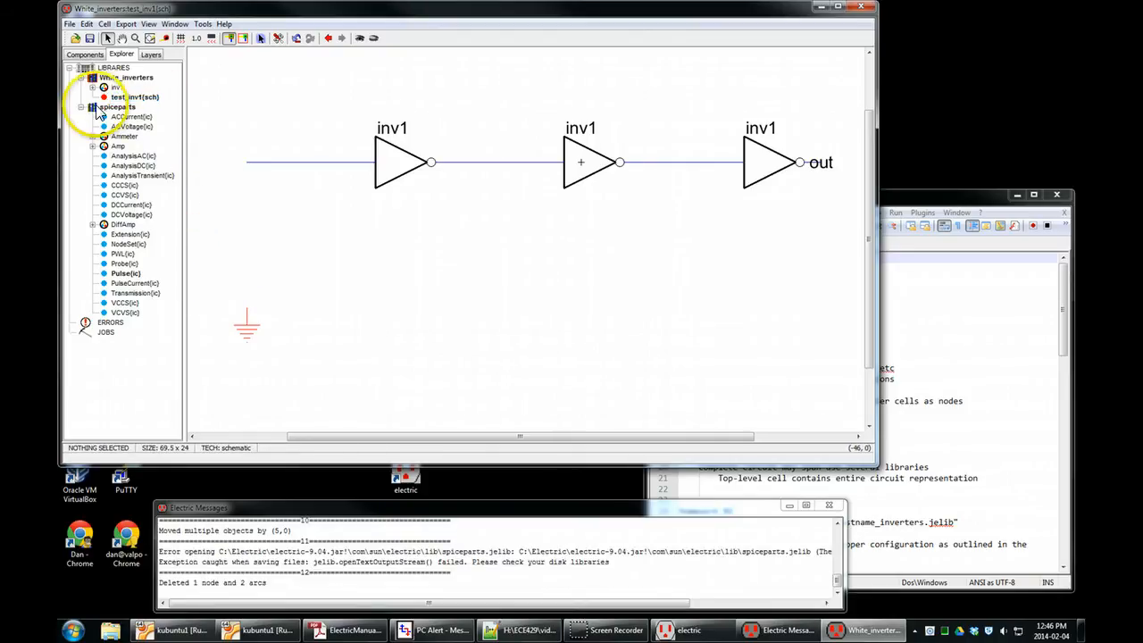
Place a new Spice Pulse source just above the ground symbol, beneath the open end of the inverter input wire.
left_click(82, 107)
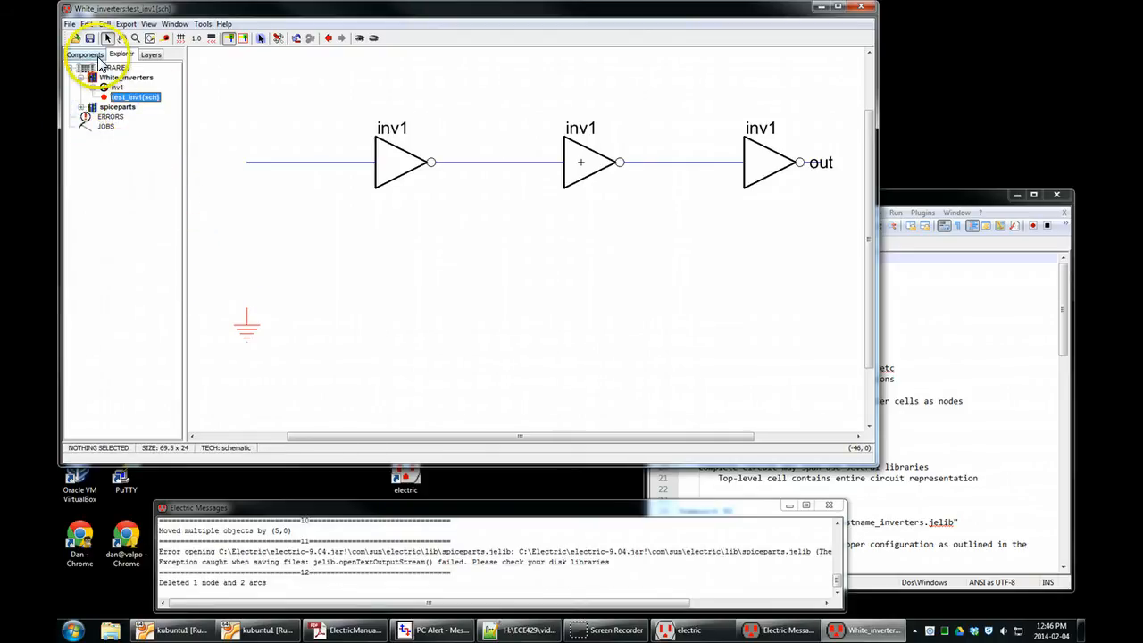
left_click(86, 54)
left_click(76, 373)
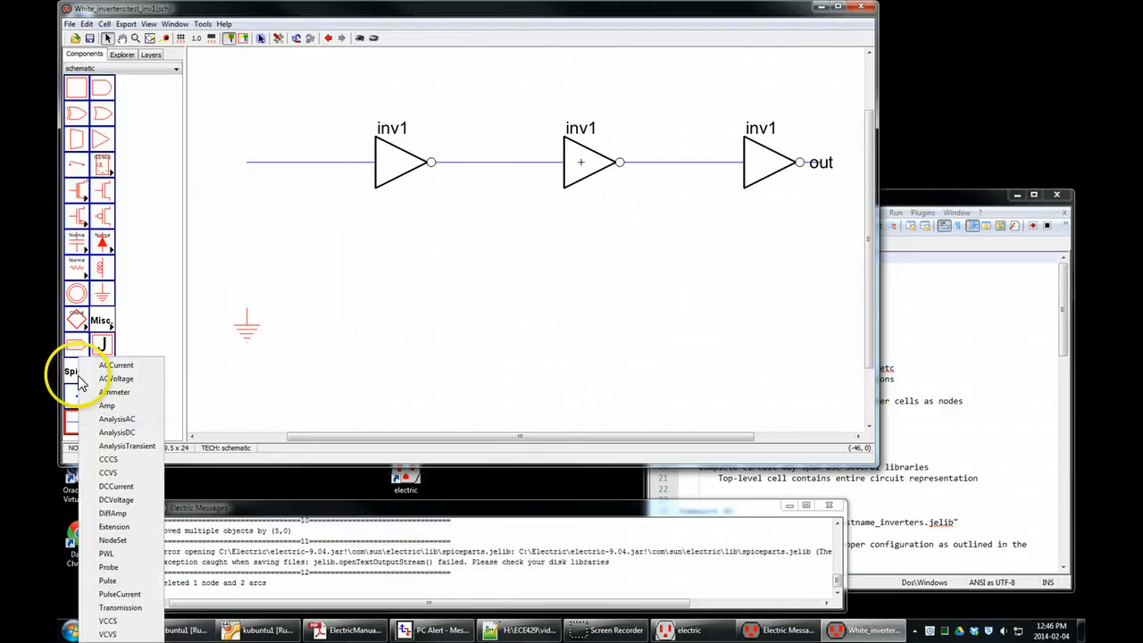
left_click(109, 580)
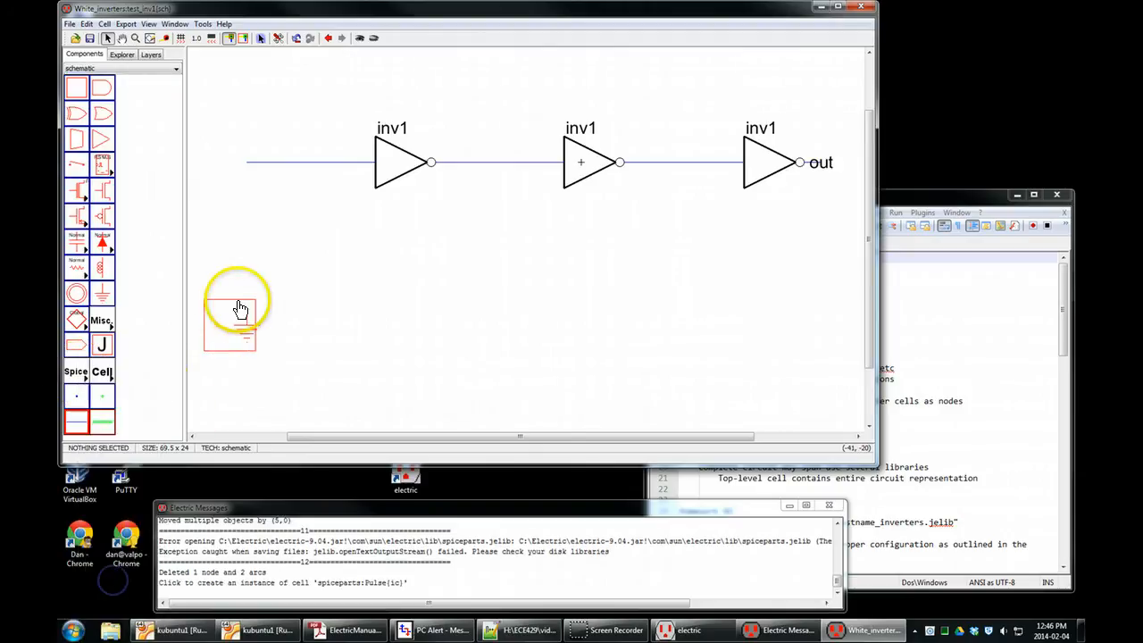
left_click(248, 264)
left_click(372, 262)
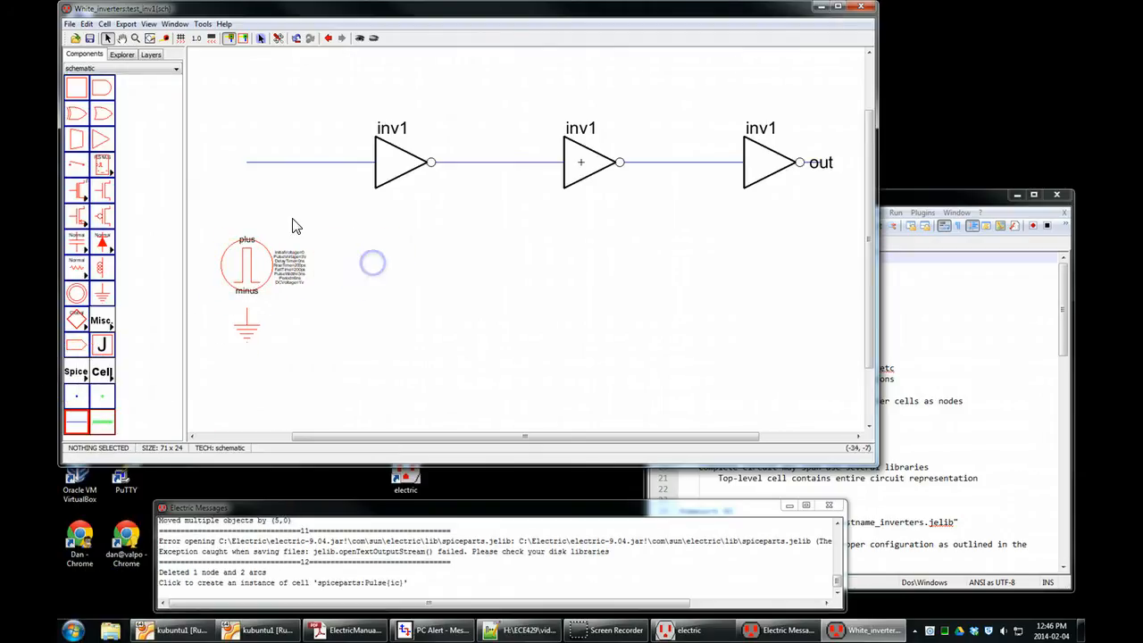
Inspect the new Pulse source's parameter labels up close, opening its InitialVoltage value for in-place editing.
left_click(300, 260)
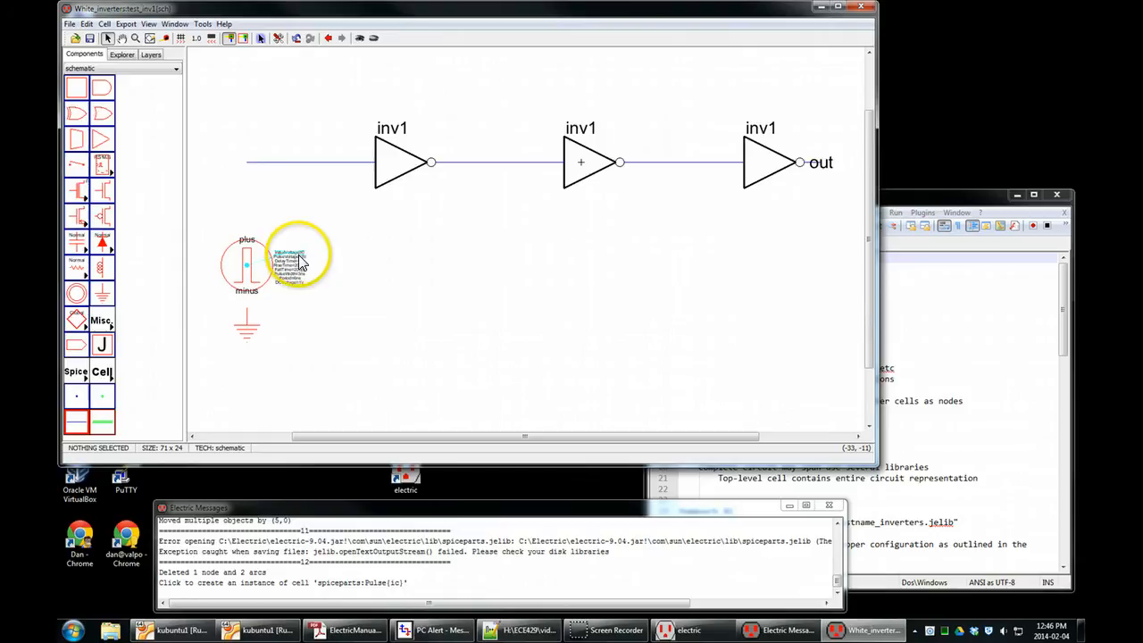
left_click_drag(336, 269, 640, 239)
scroll(585, 230, "up", 4)
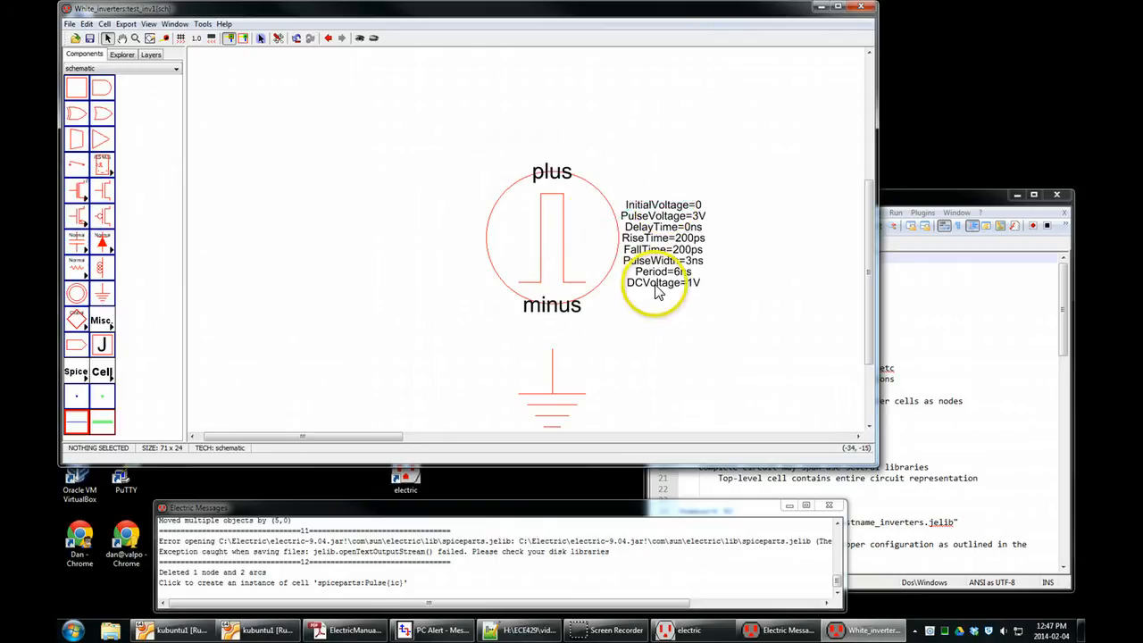
left_click(700, 208)
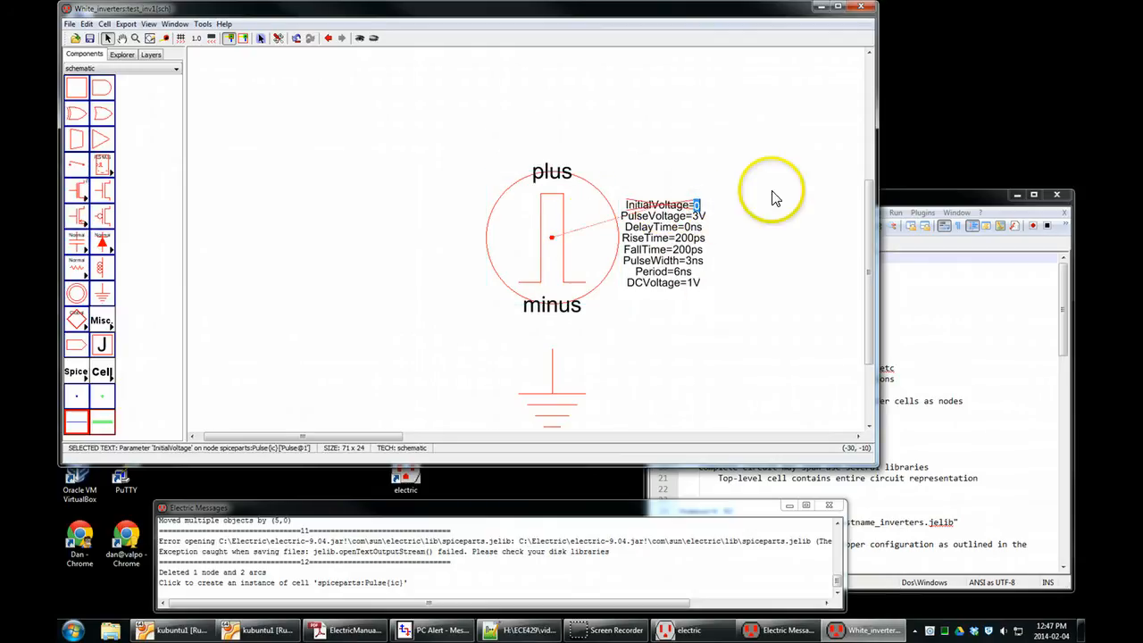
left_click(799, 169)
scroll(367, 325, "down", 1)
scroll(365, 326, "down", 3)
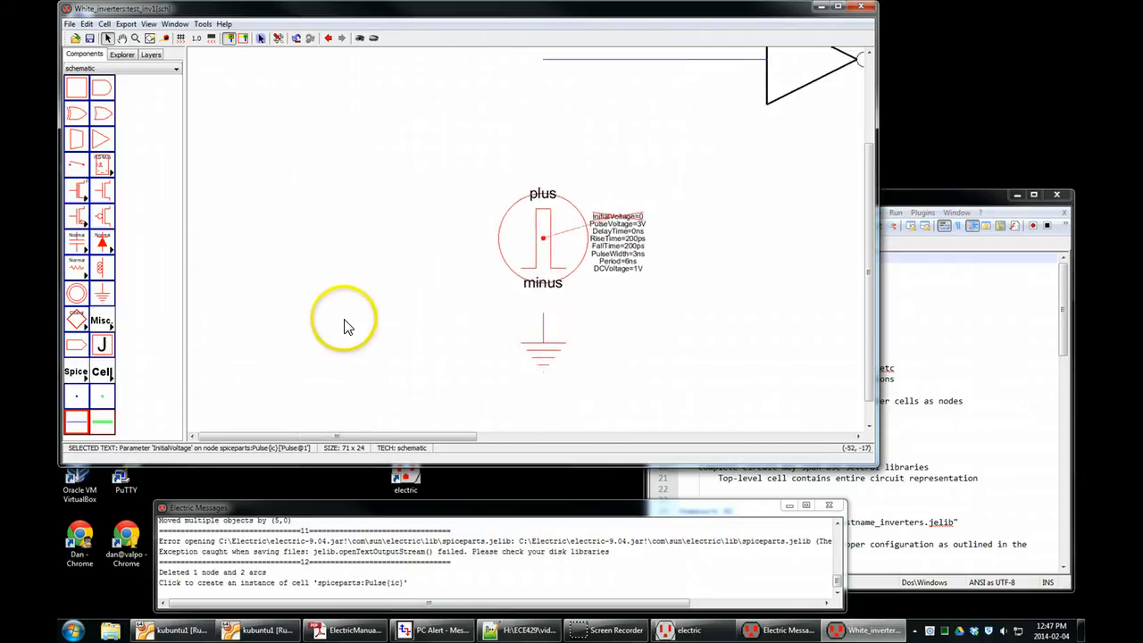
Wire the pulse source's plus terminal to the open end of the inverter input wire, and connect the source to the ground symbol.
left_click(552, 231)
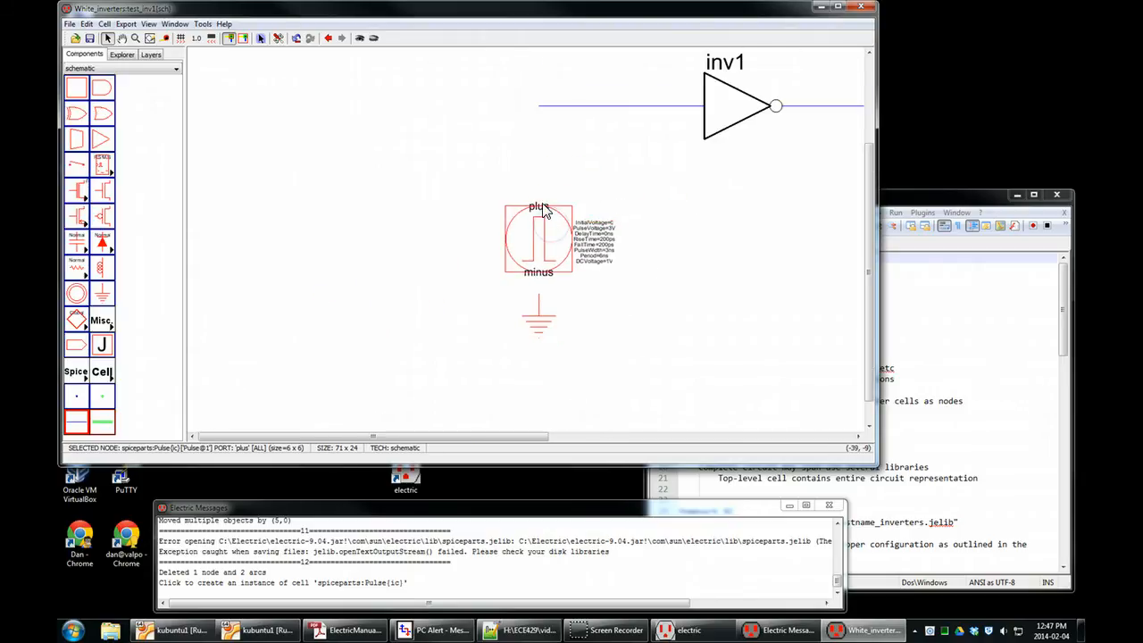
right_click(546, 115)
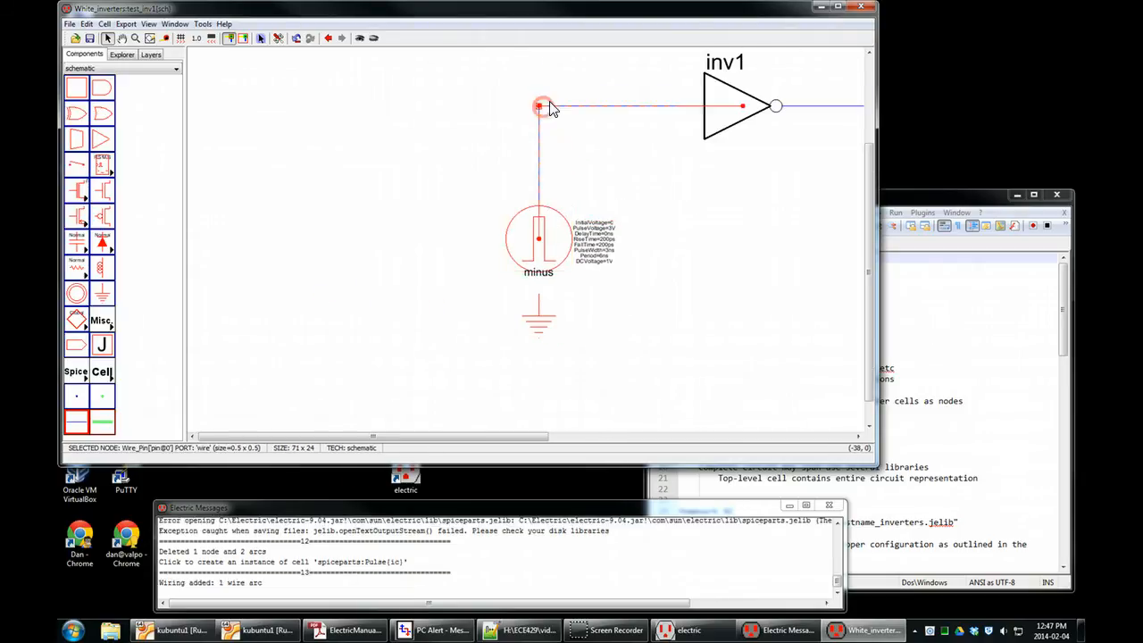
right_click(543, 275)
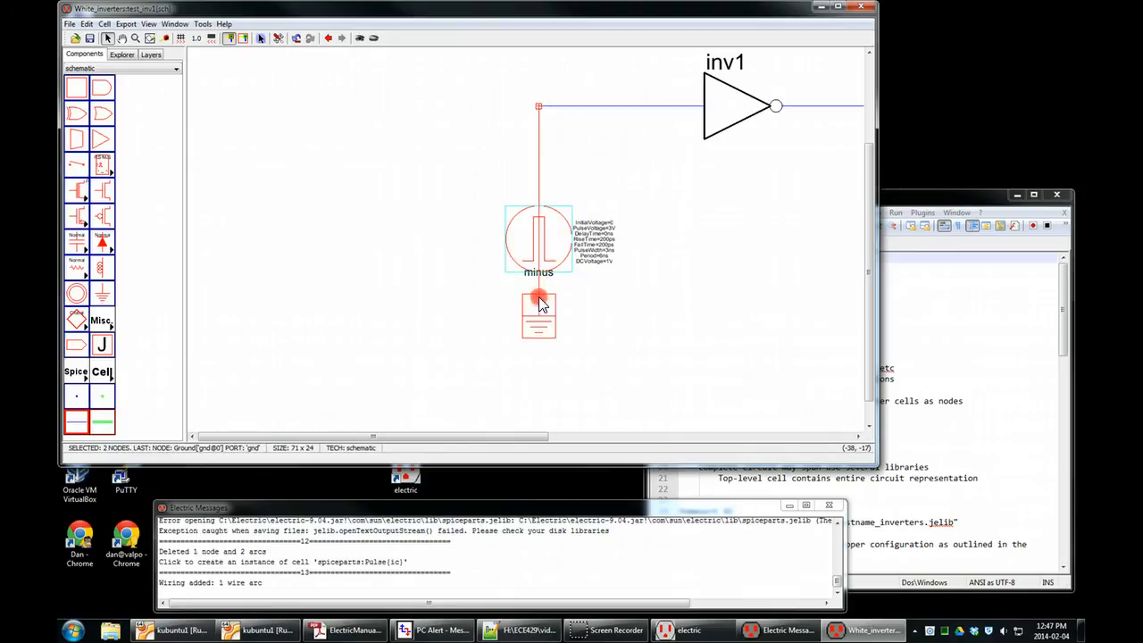
left_click(648, 308)
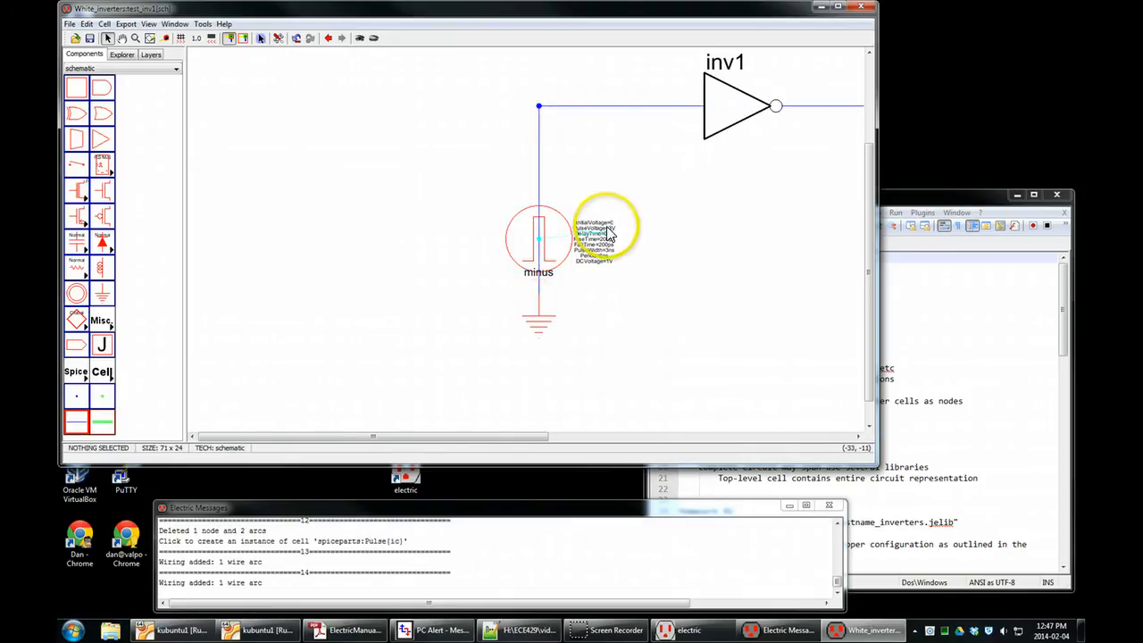
Set the pulse source's PulseVoltage to 5 and both its RiseTime and FallTime to 10p.
scroll(607, 234, "up", 4)
scroll(753, 234, "up", 1)
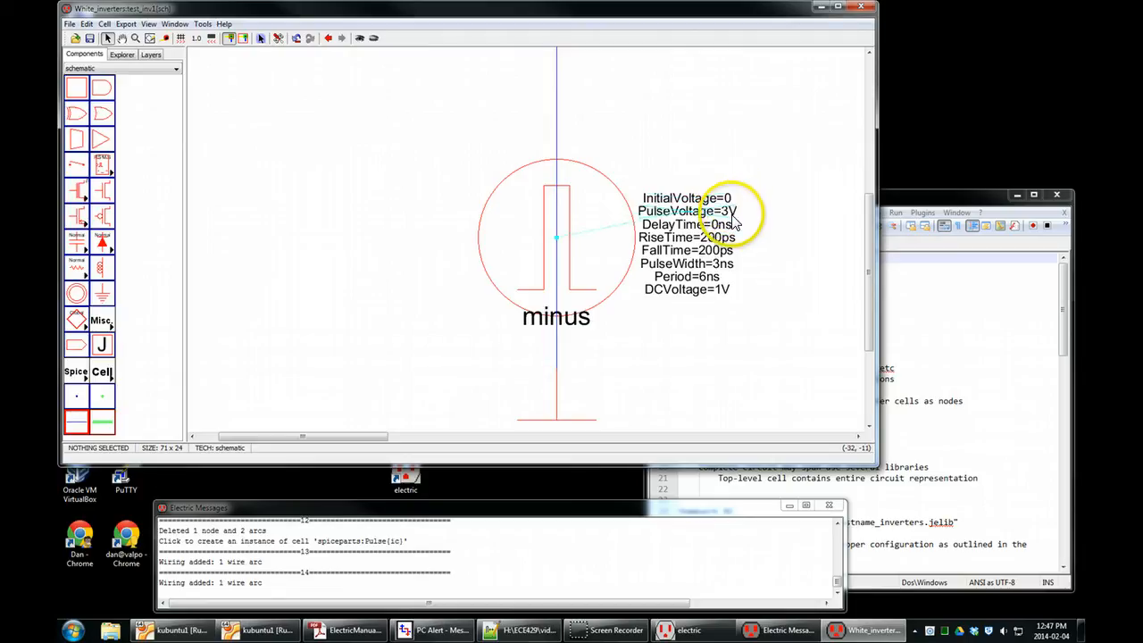
double_click(732, 216)
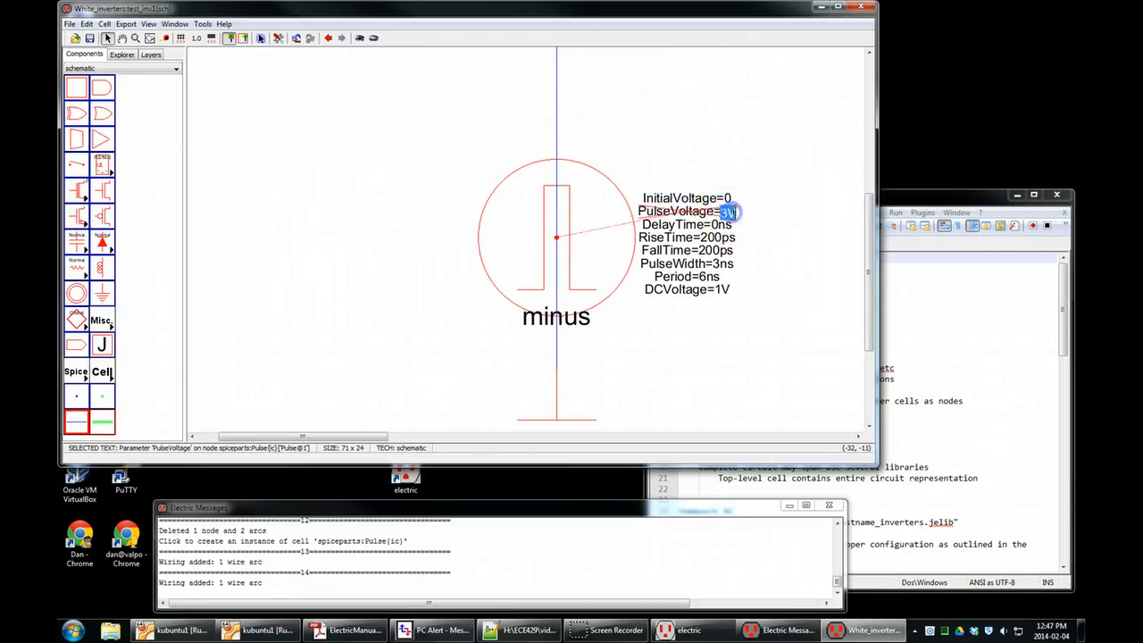
left_click(760, 241)
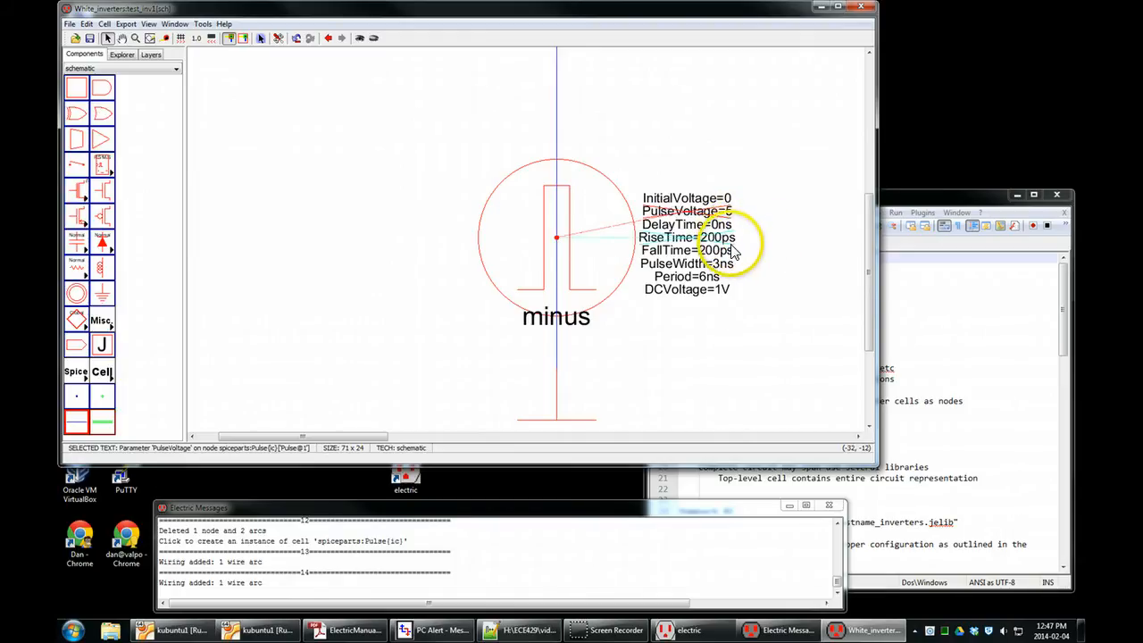
double_click(720, 238)
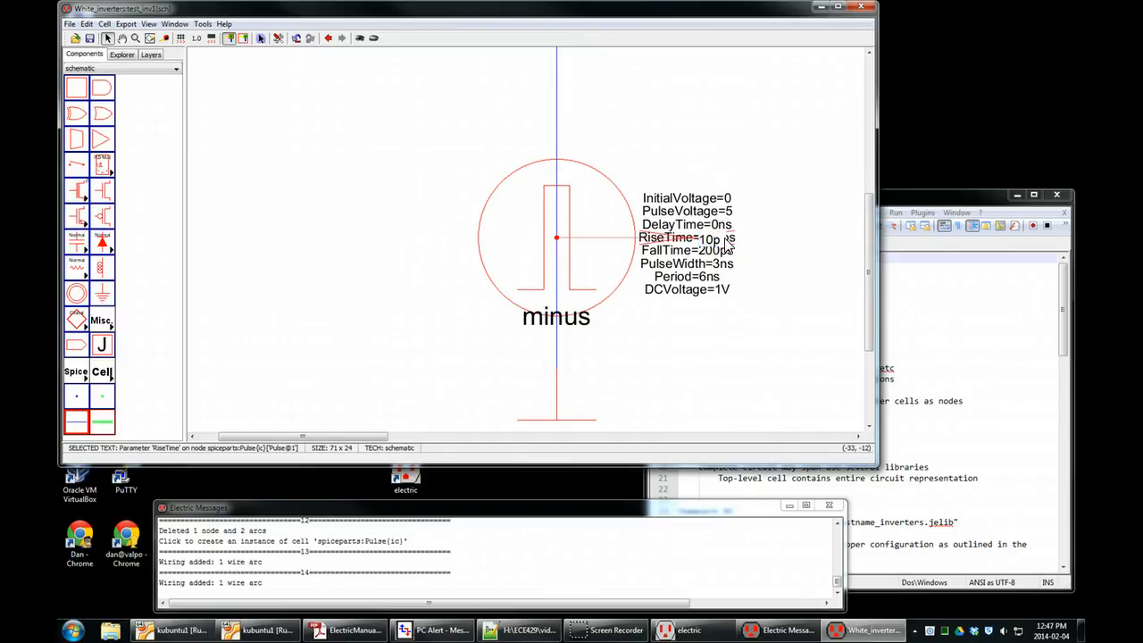
double_click(714, 251)
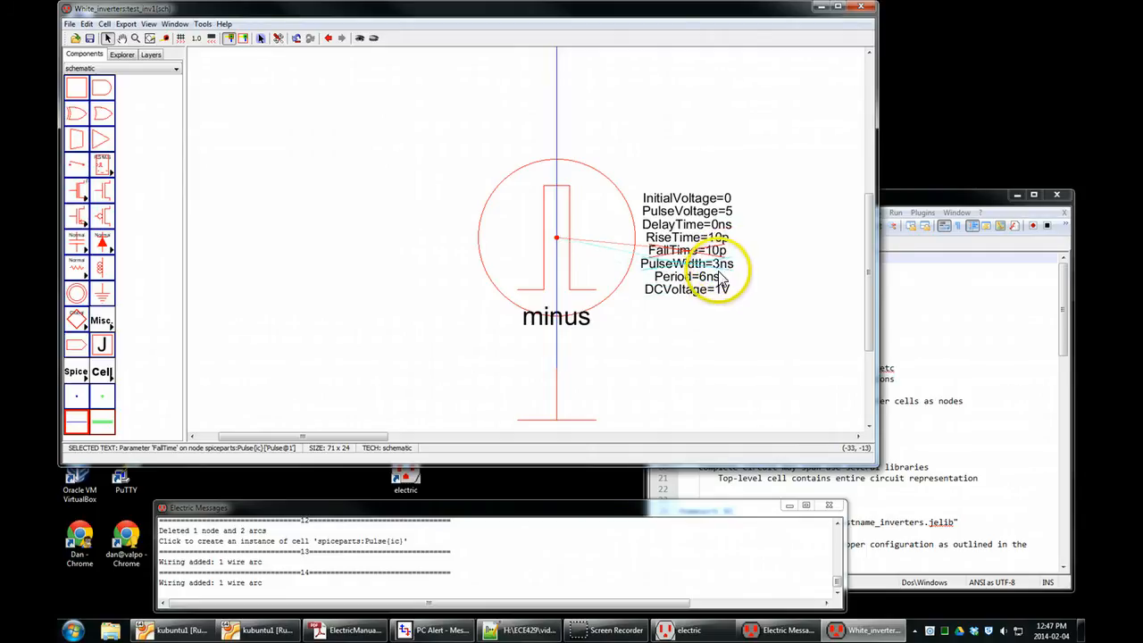
left_click(762, 342)
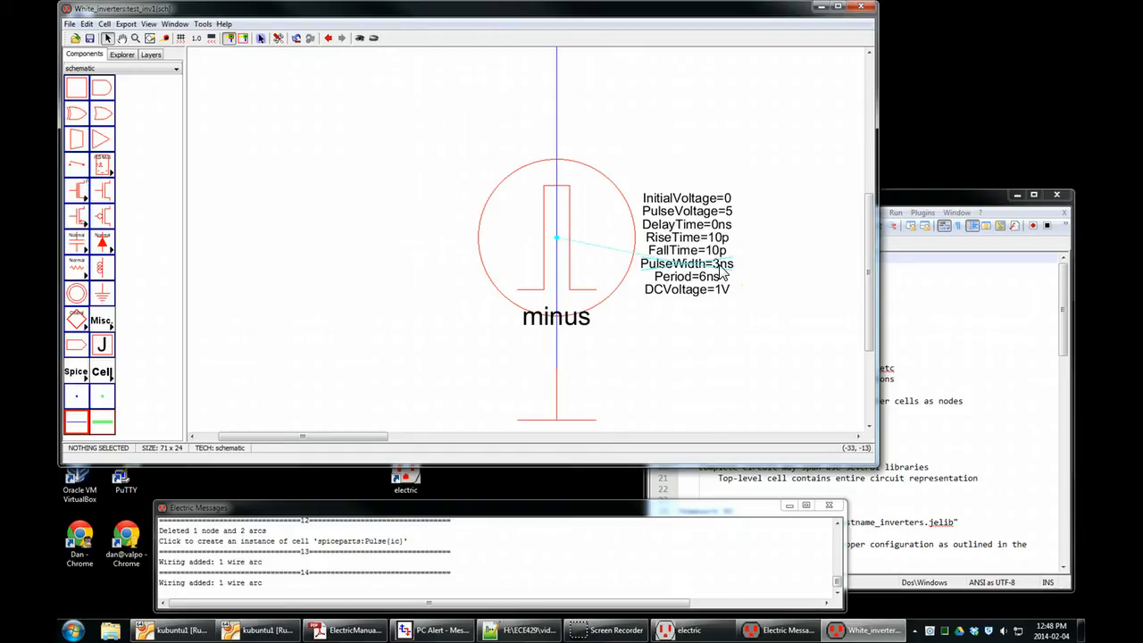
left_click(719, 239)
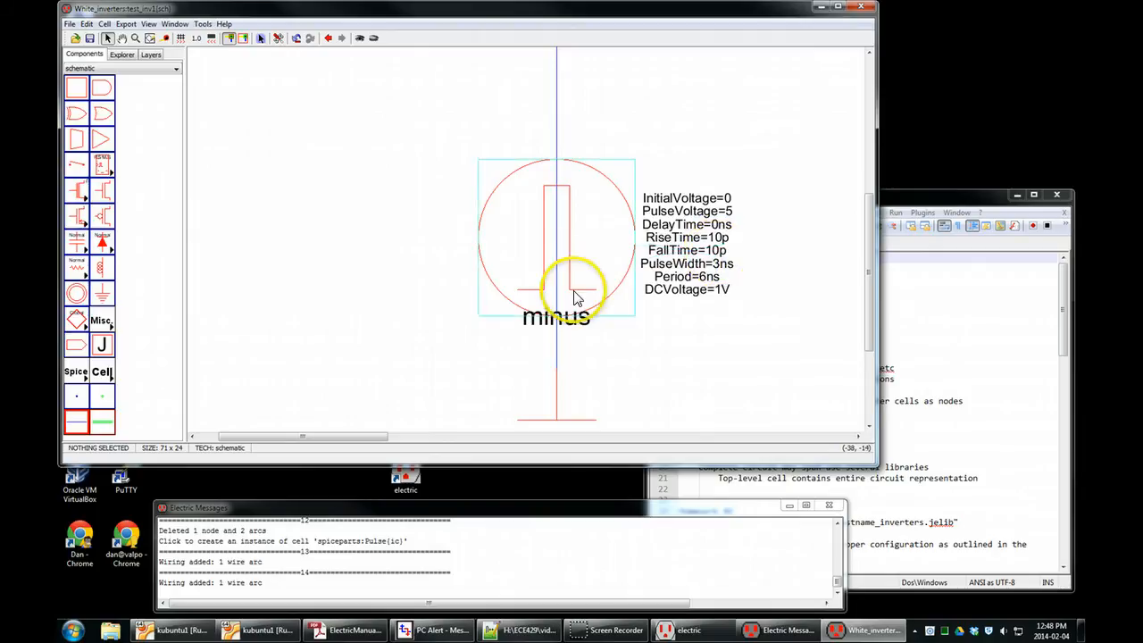
left_click(666, 331)
Delete the wire between the pulse source and ground, and rewire the source's minus terminal to the ground symbol.
scroll(442, 367, "down", 2)
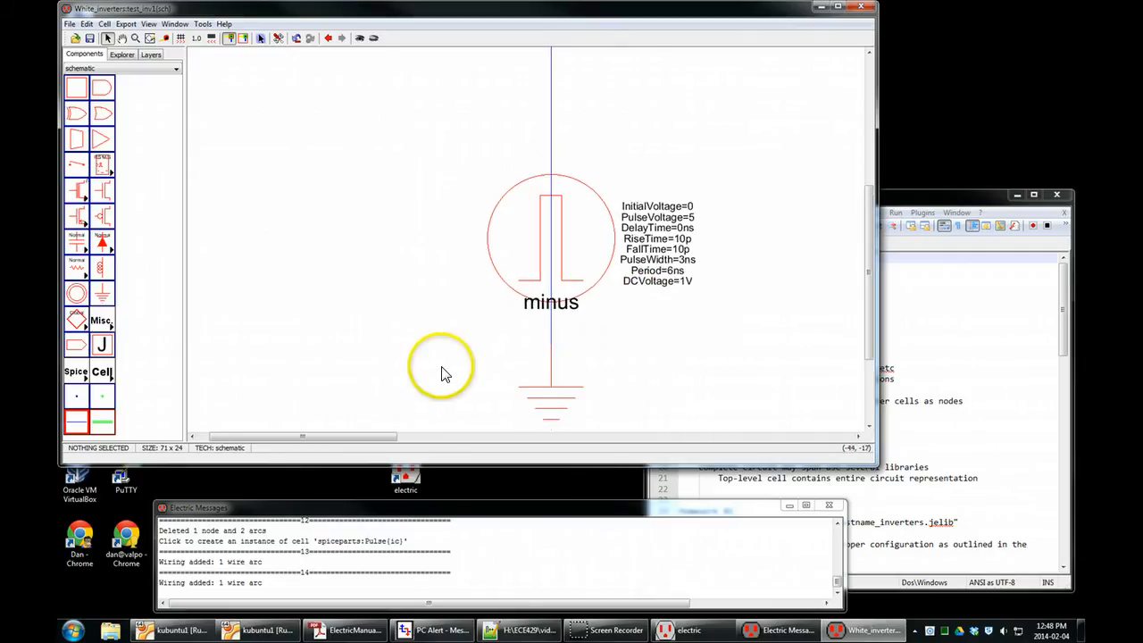
left_click(549, 335)
scroll(449, 343, "down", 2)
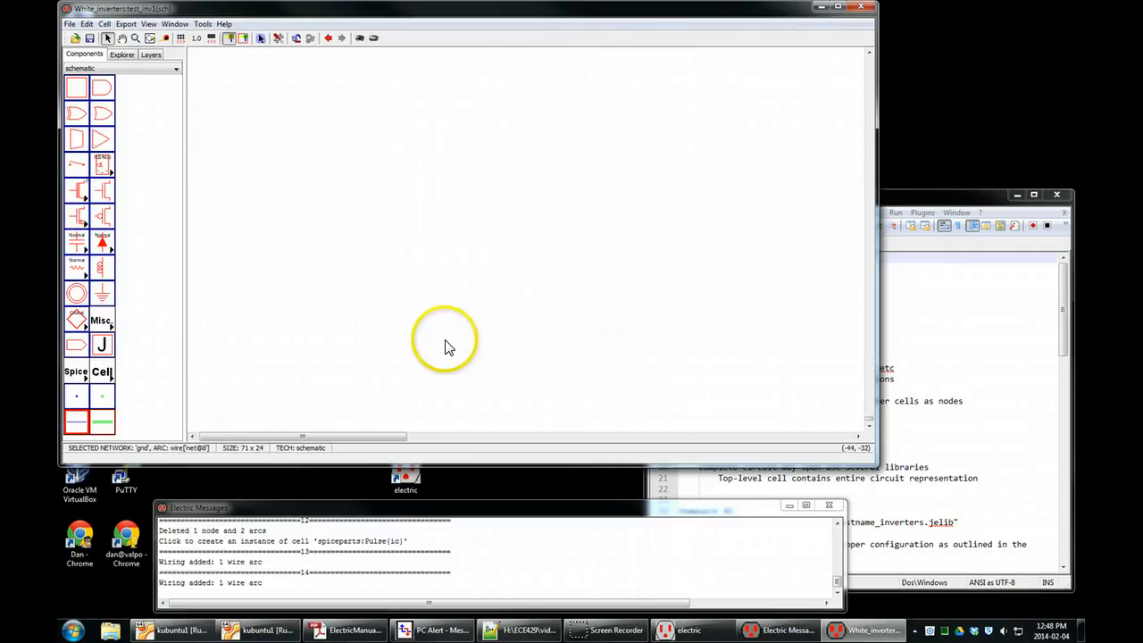
scroll(448, 343, "up", 2)
scroll(580, 207, "up", 1)
scroll(580, 214, "down", 1)
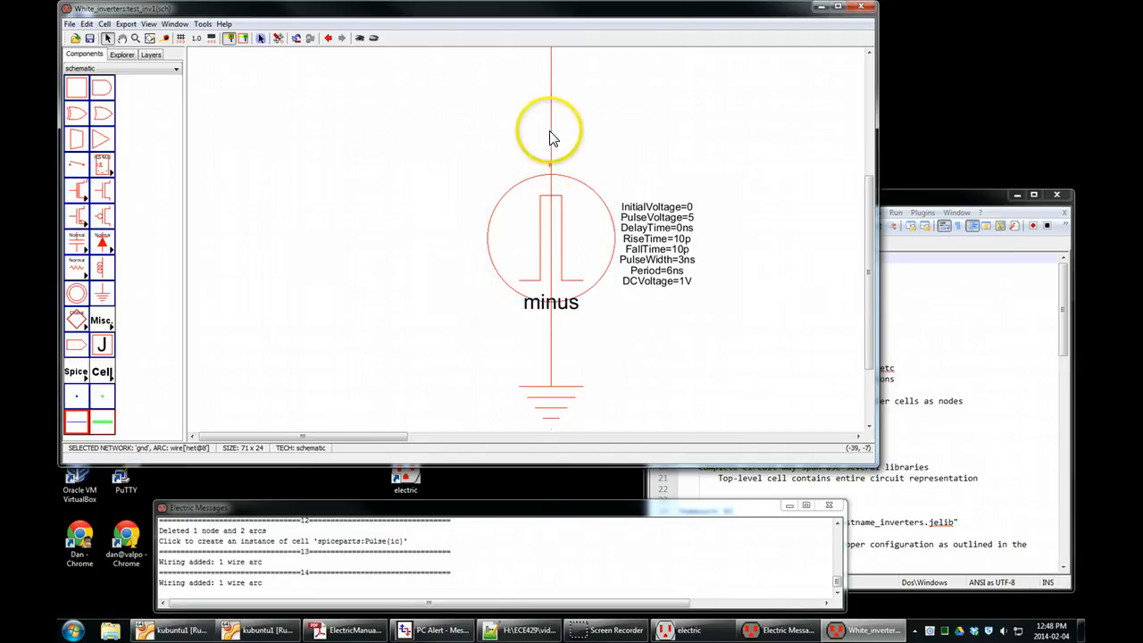
key("Delete")
left_click(550, 252)
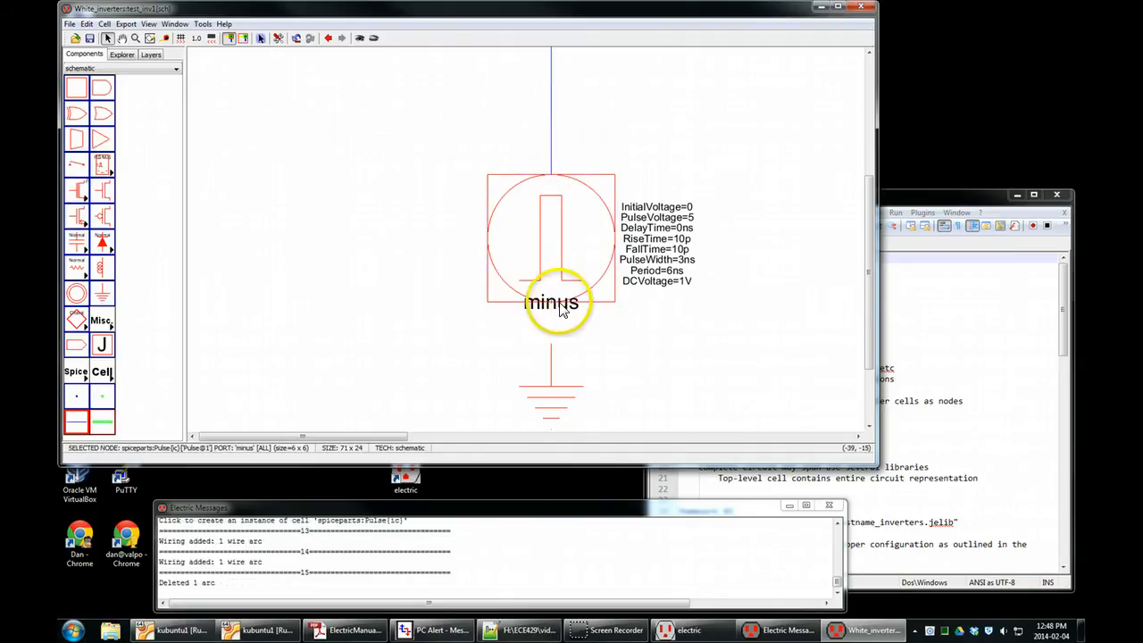
right_click(555, 348)
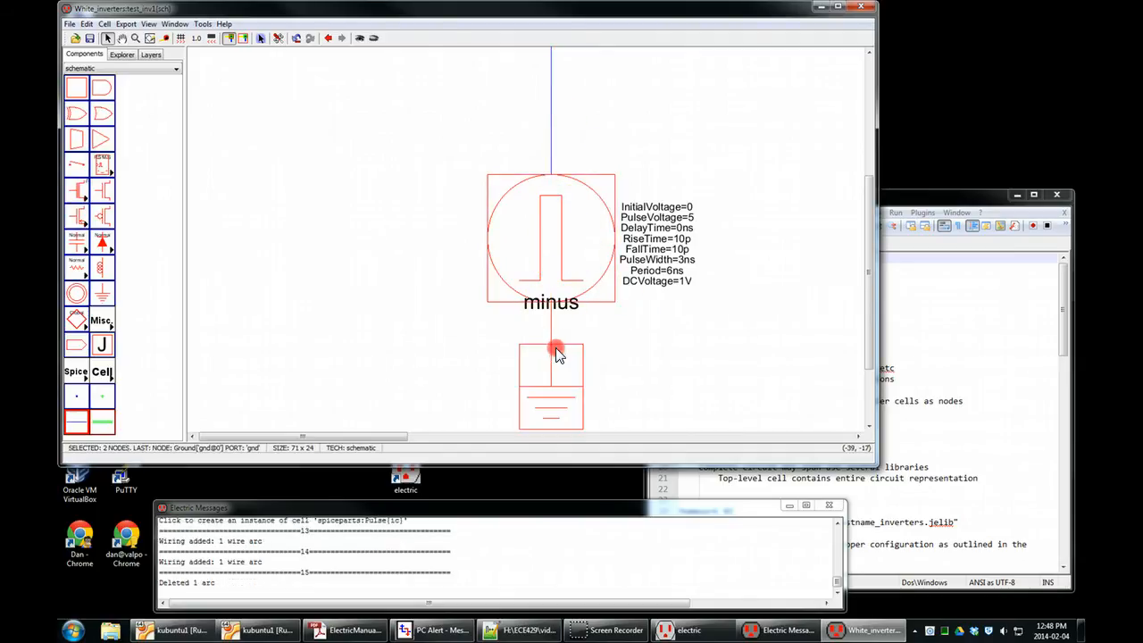
left_click(719, 365)
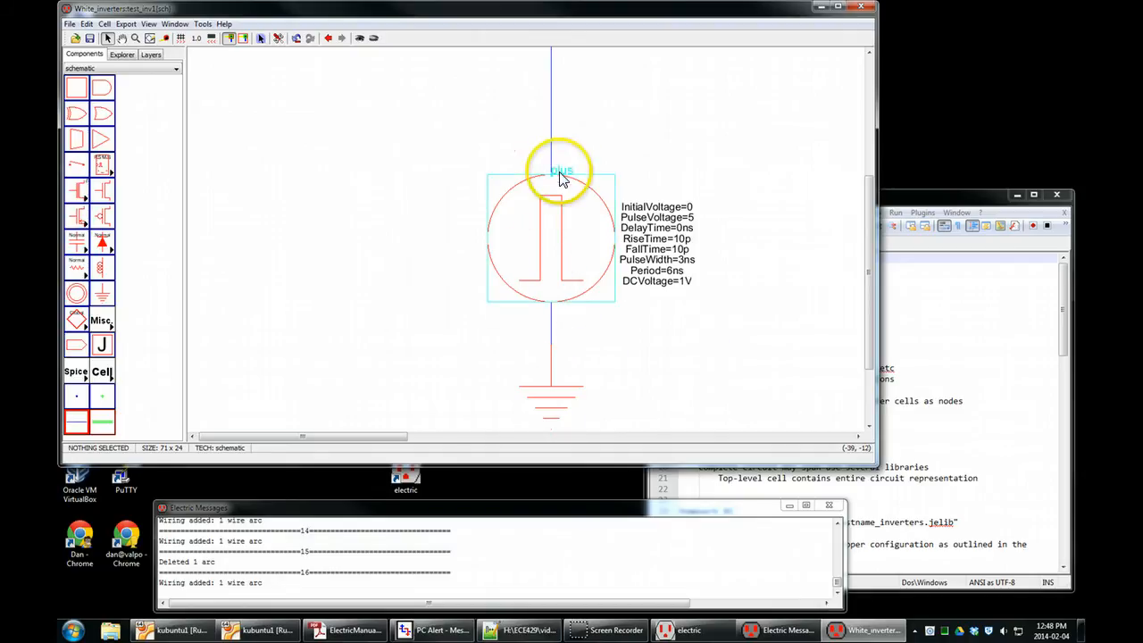
Examine the network names of the first inverter's input wire and the two wires between the inverters in their arc properties.
scroll(415, 282, "down", 2)
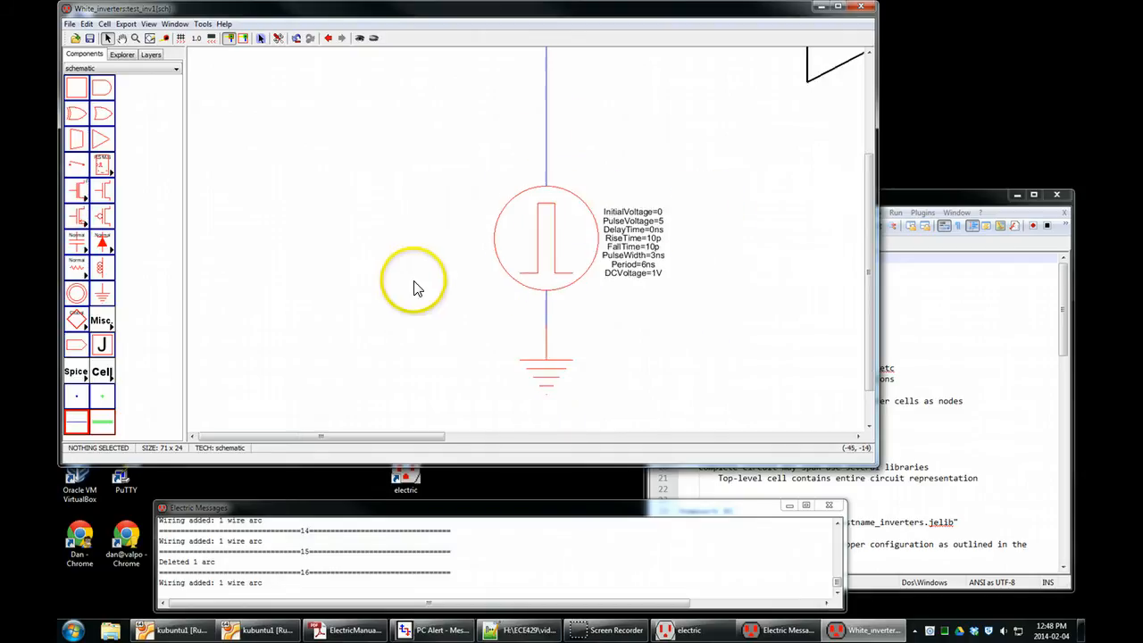
scroll(414, 286, "down", 3)
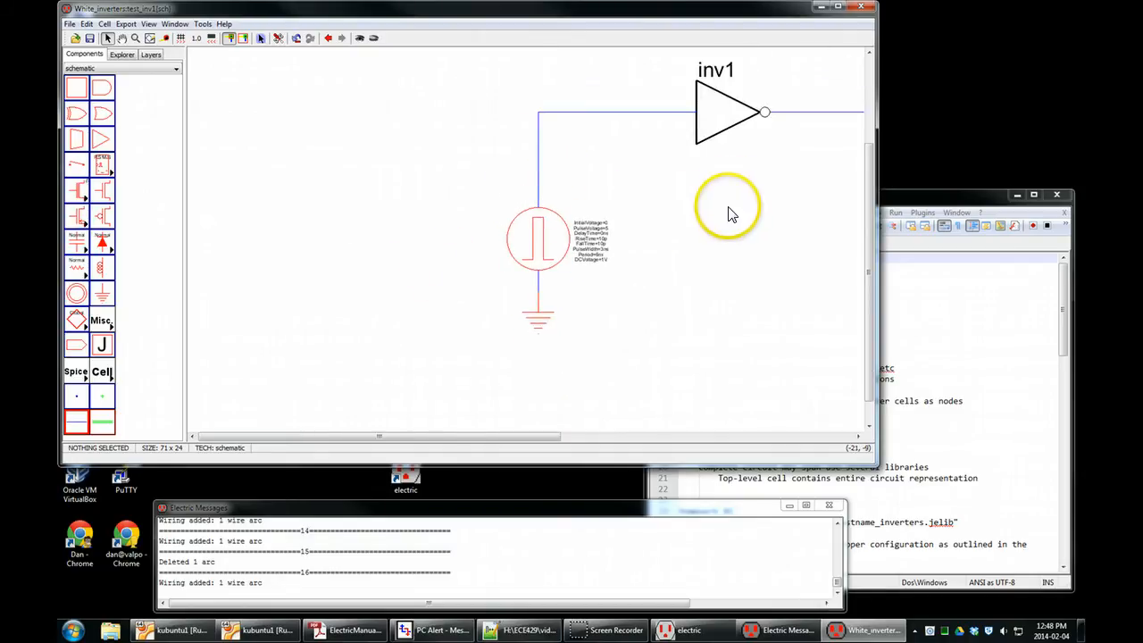
left_click_drag(748, 211, 453, 246)
scroll(376, 251, "down", 2)
scroll(370, 255, "down", 2)
left_click_drag(537, 244, 479, 244)
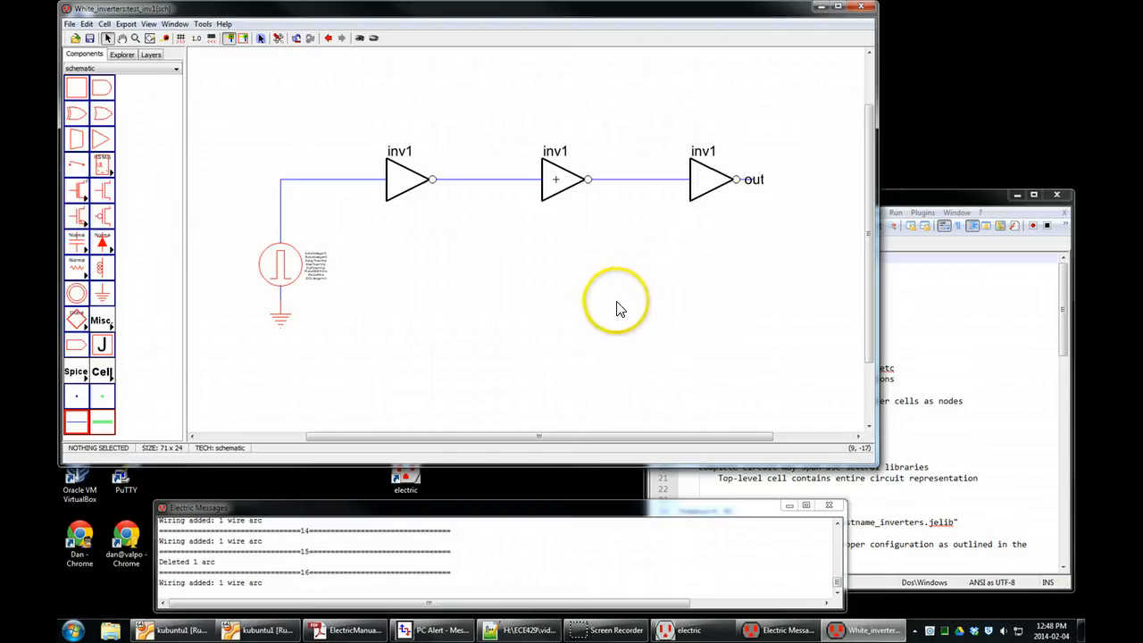
left_click(328, 182)
double_click(327, 181)
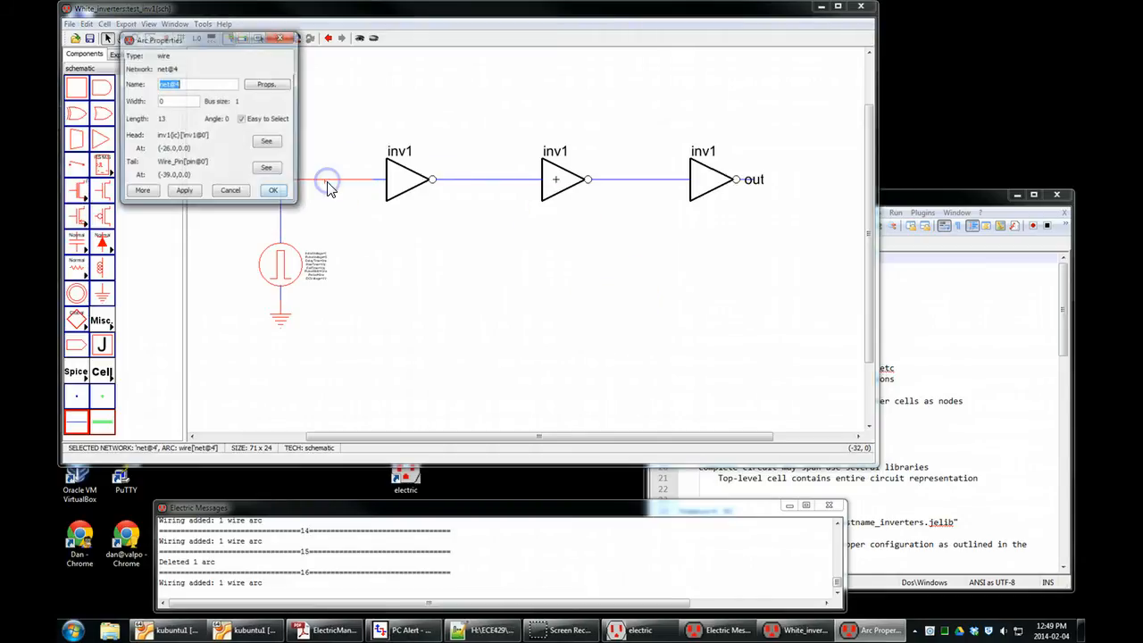
left_click_drag(161, 84, 192, 84)
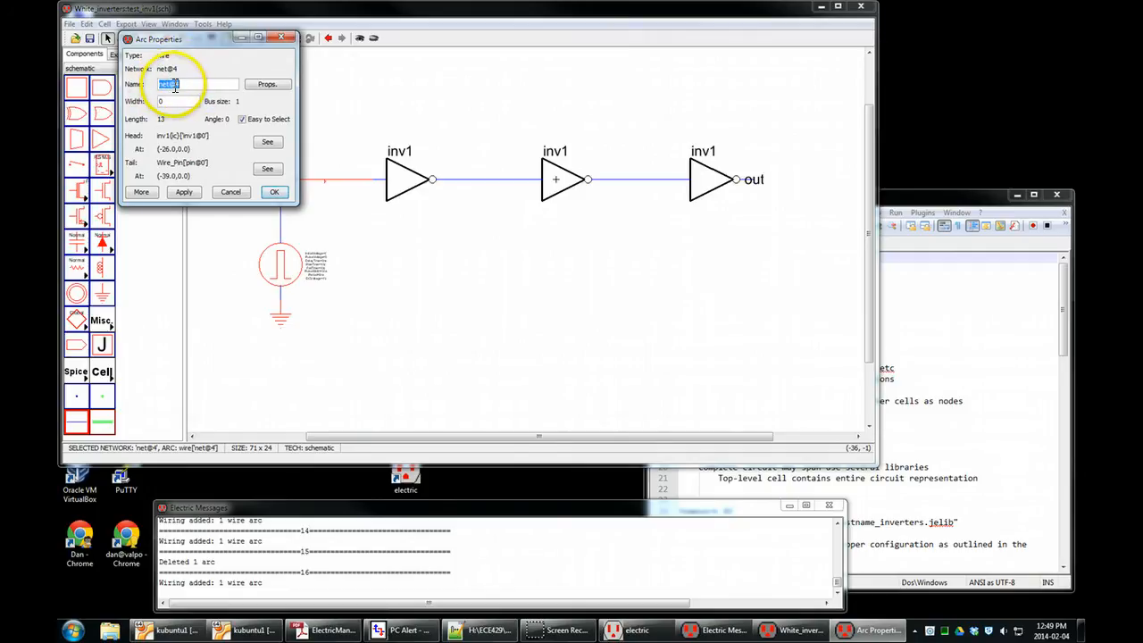
left_click(275, 192)
double_click(474, 182)
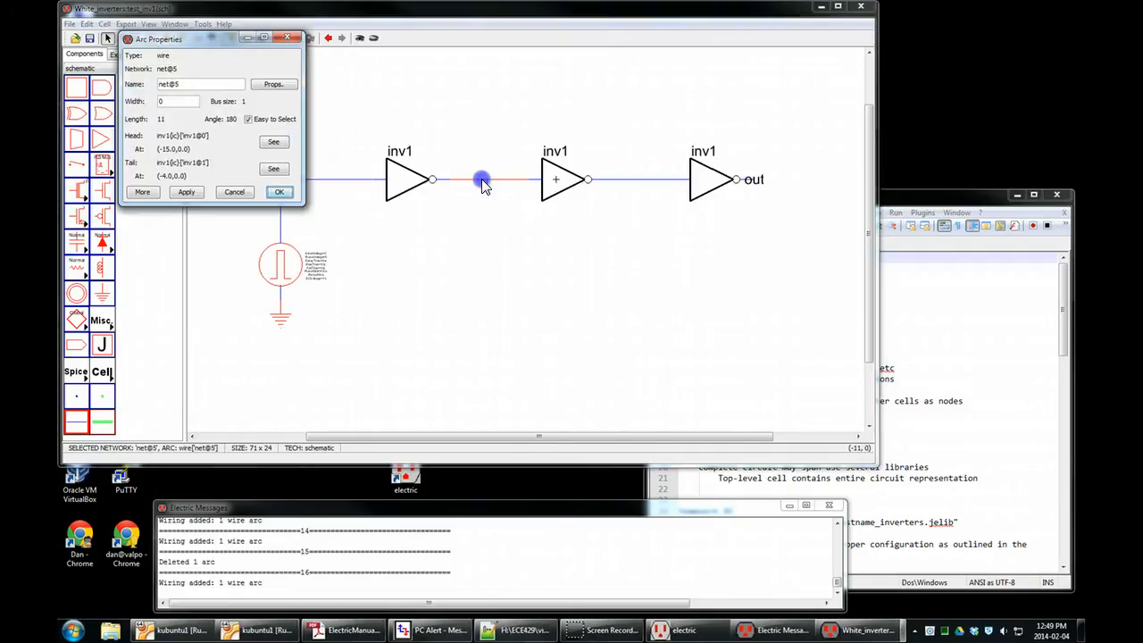
left_click(279, 192)
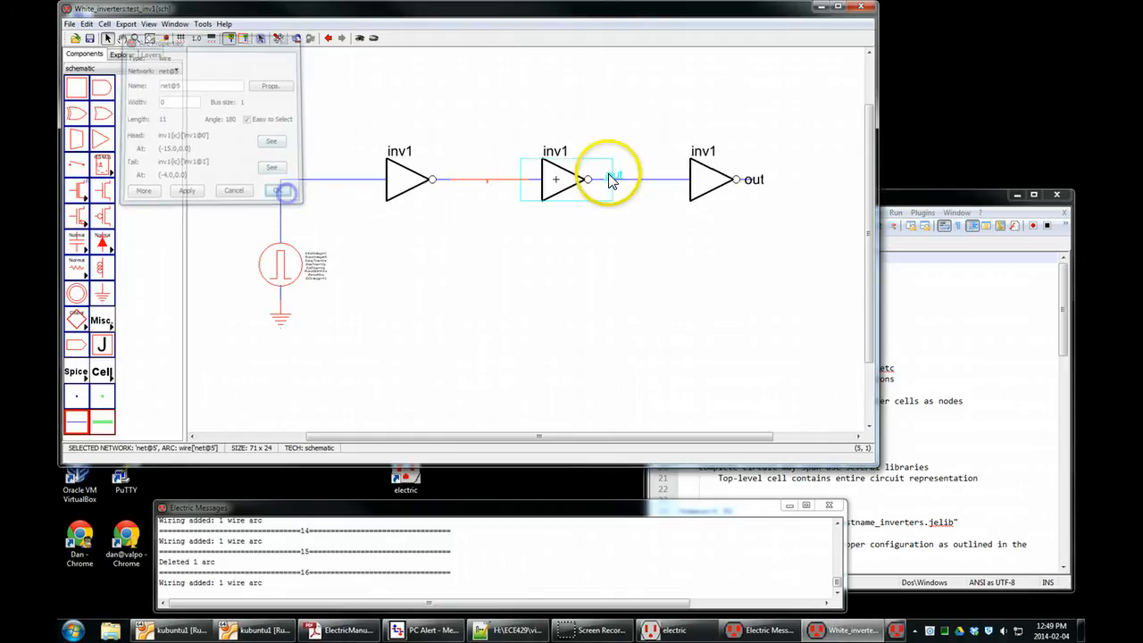
double_click(646, 180)
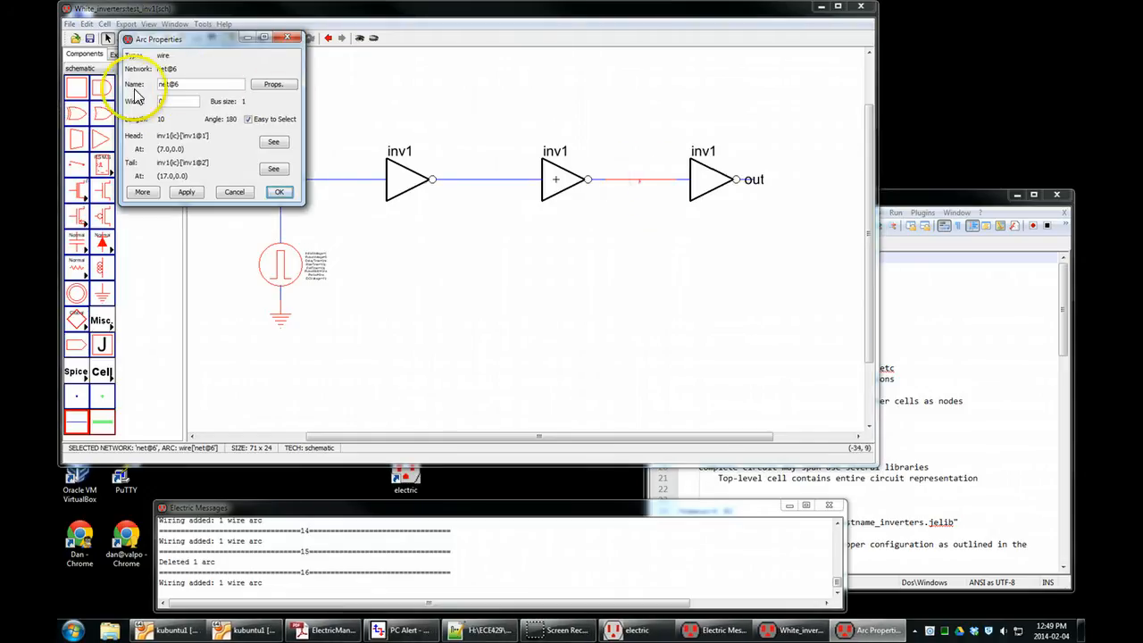
left_click(279, 192)
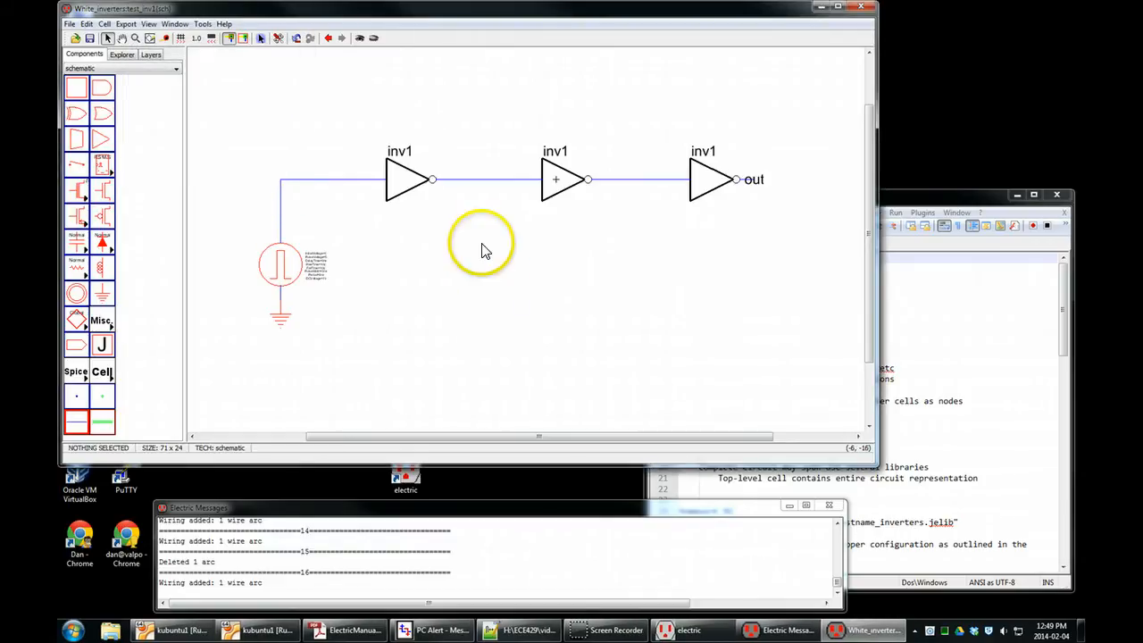
Name the first inverter's input wire a0 and move its name label just above the wire.
double_click(340, 180)
triple_click(201, 85)
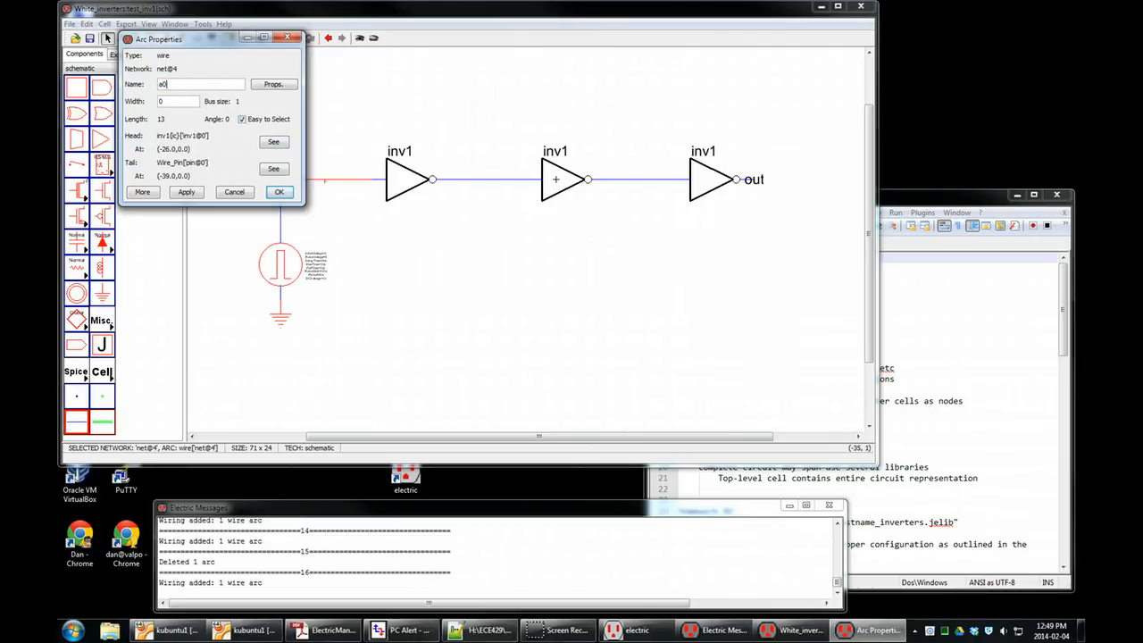
key("Return")
scroll(326, 185, "up", 3)
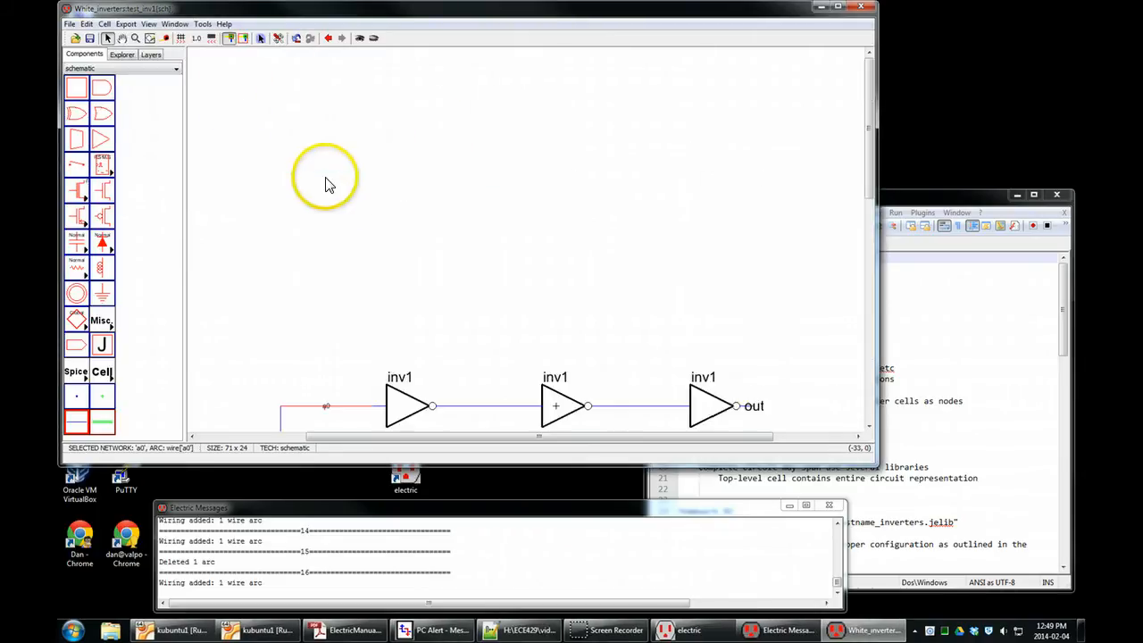
scroll(330, 184, "up", 1)
scroll(332, 190, "down", 4)
scroll(341, 183, "up", 5)
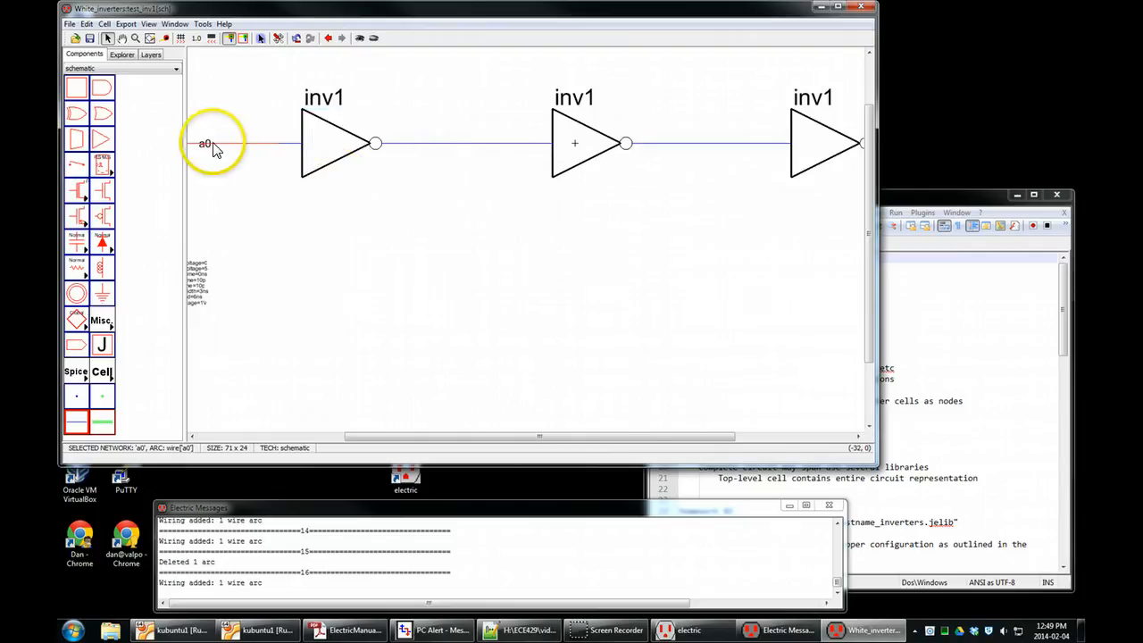
left_click(209, 142)
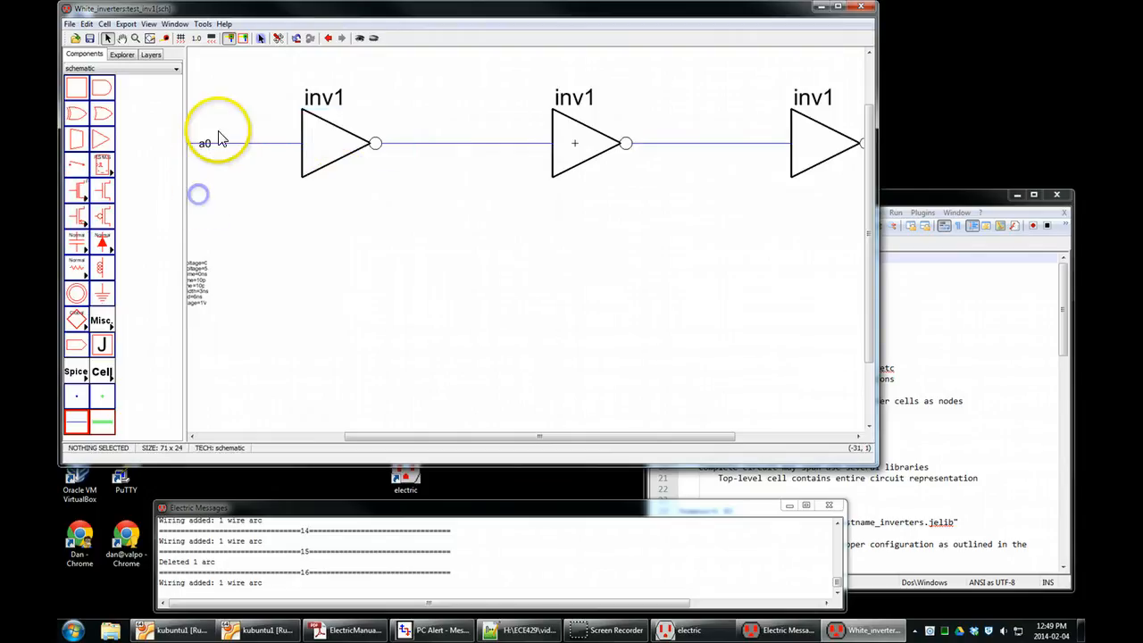
left_click_drag(209, 145, 209, 133)
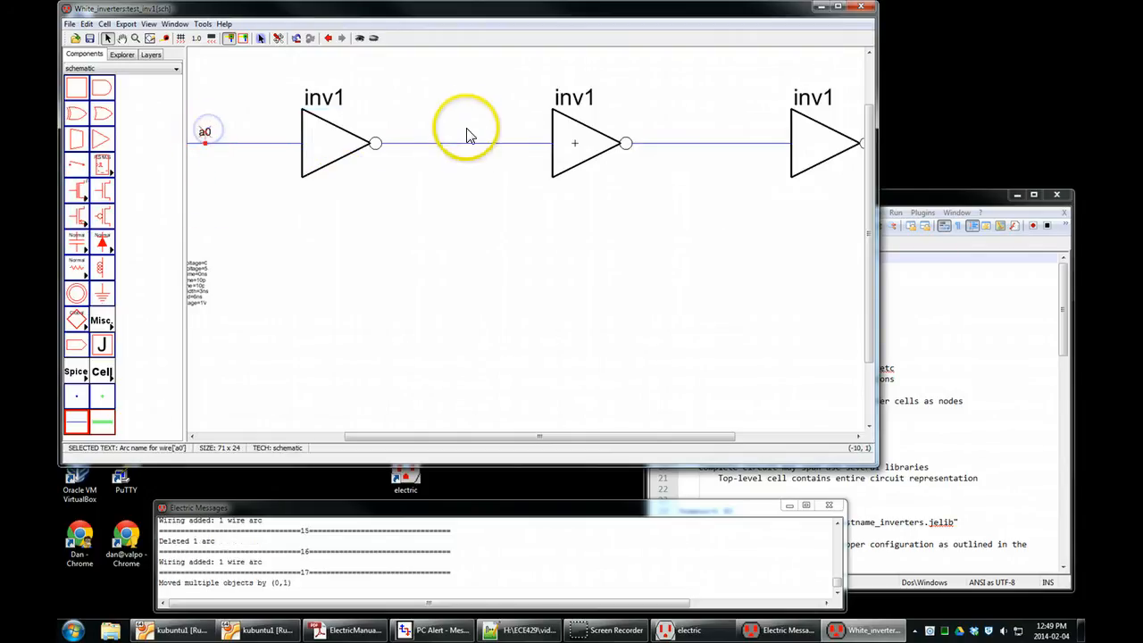
Name the wire between the first and second inverters a1 and move its name label just above the wire.
left_click(465, 144)
double_click(464, 145)
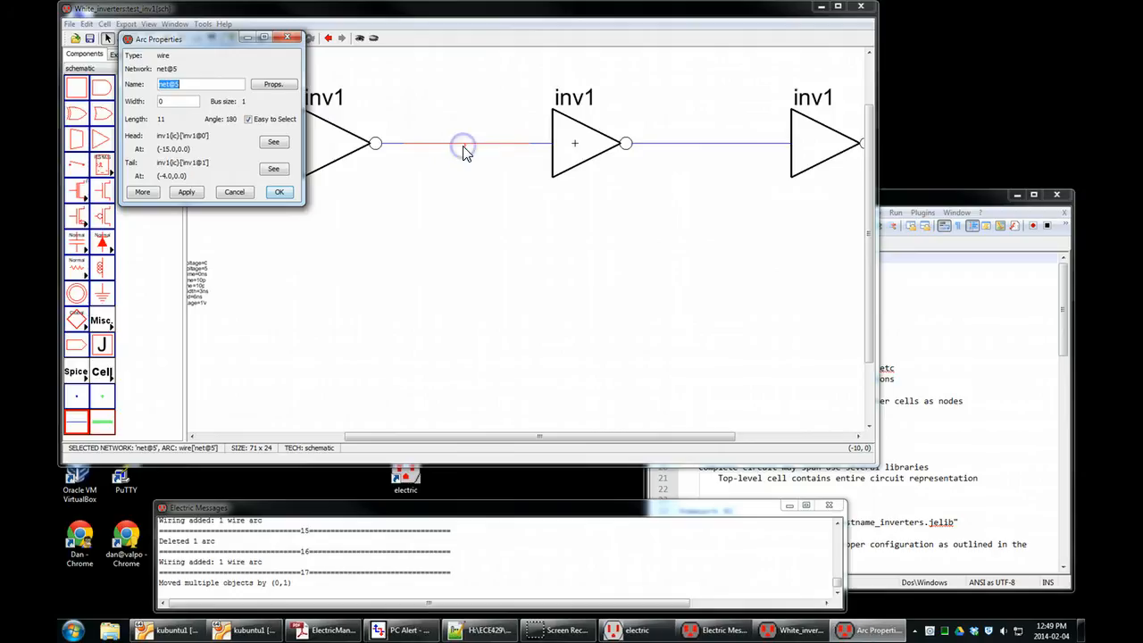
key("Return")
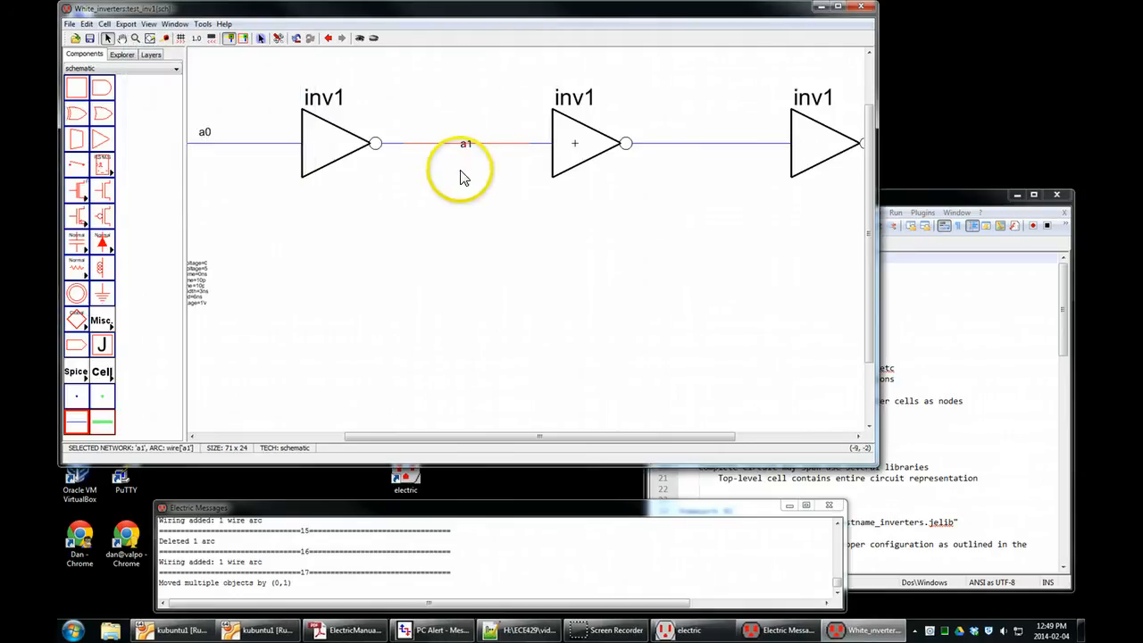
left_click(469, 141)
left_click(469, 216)
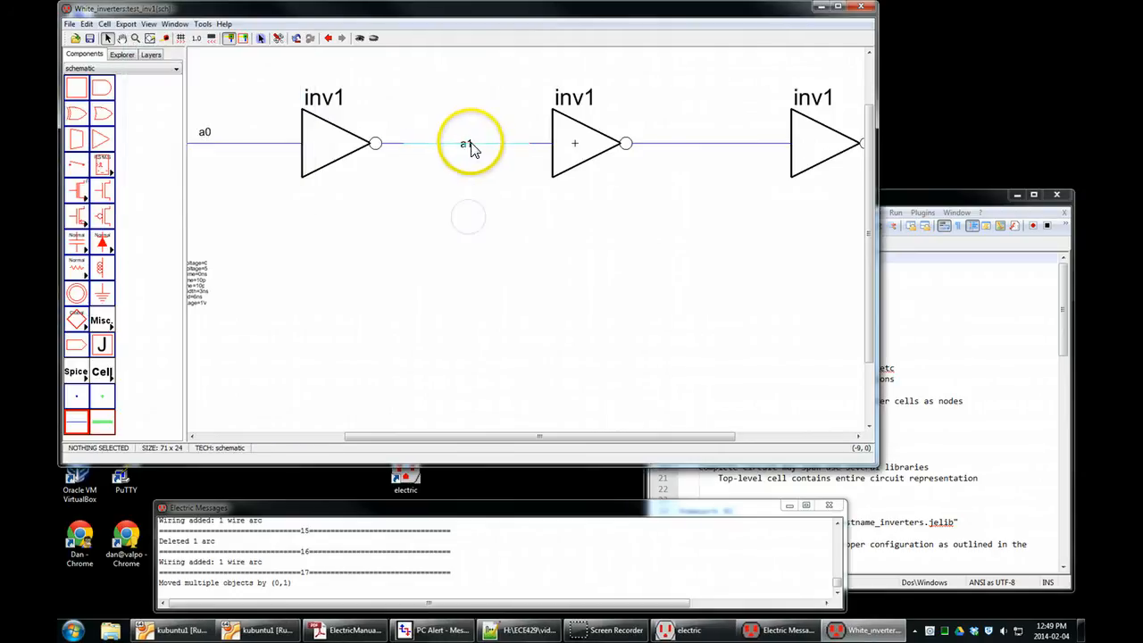
left_click_drag(470, 138, 469, 125)
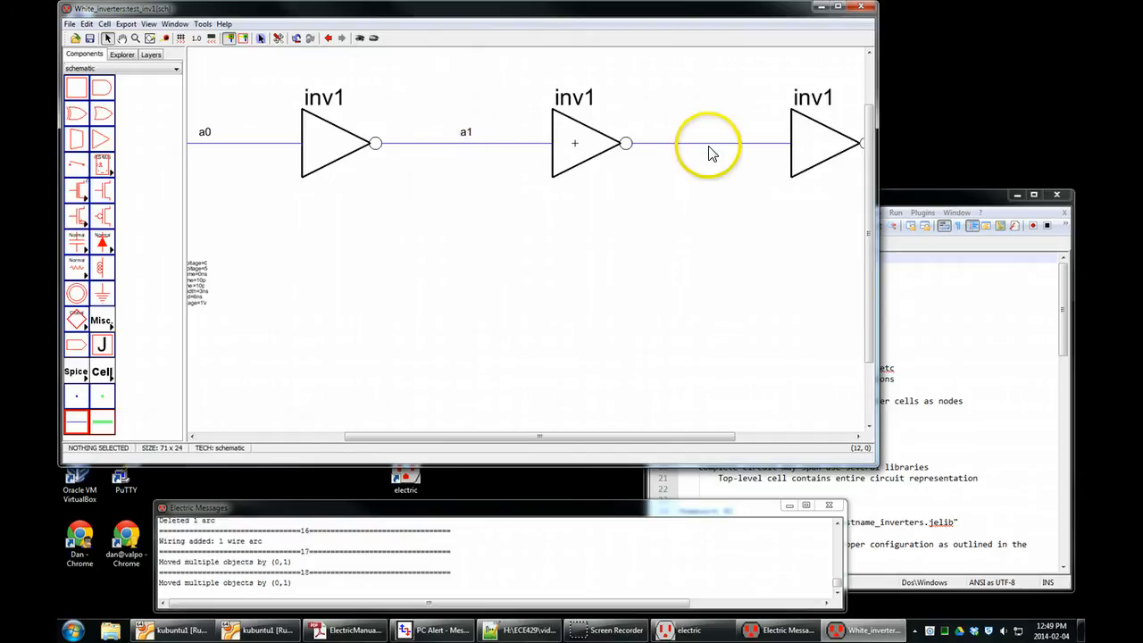
Name the wire between the second and third inverters a2 and move its name label just above the wire.
left_click(710, 150)
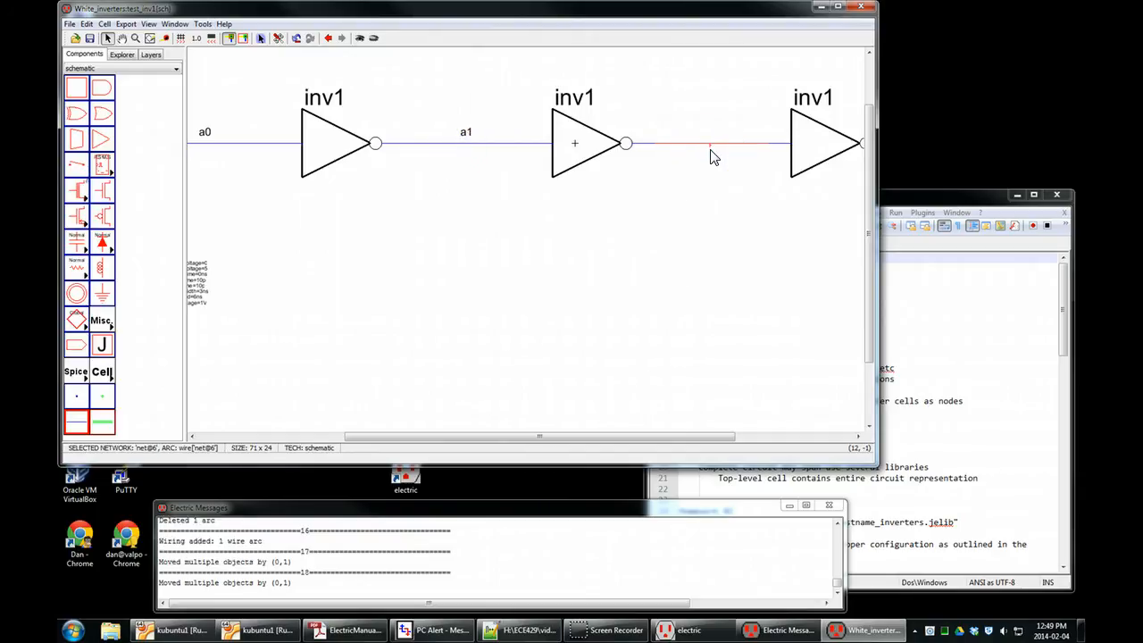
double_click(712, 152)
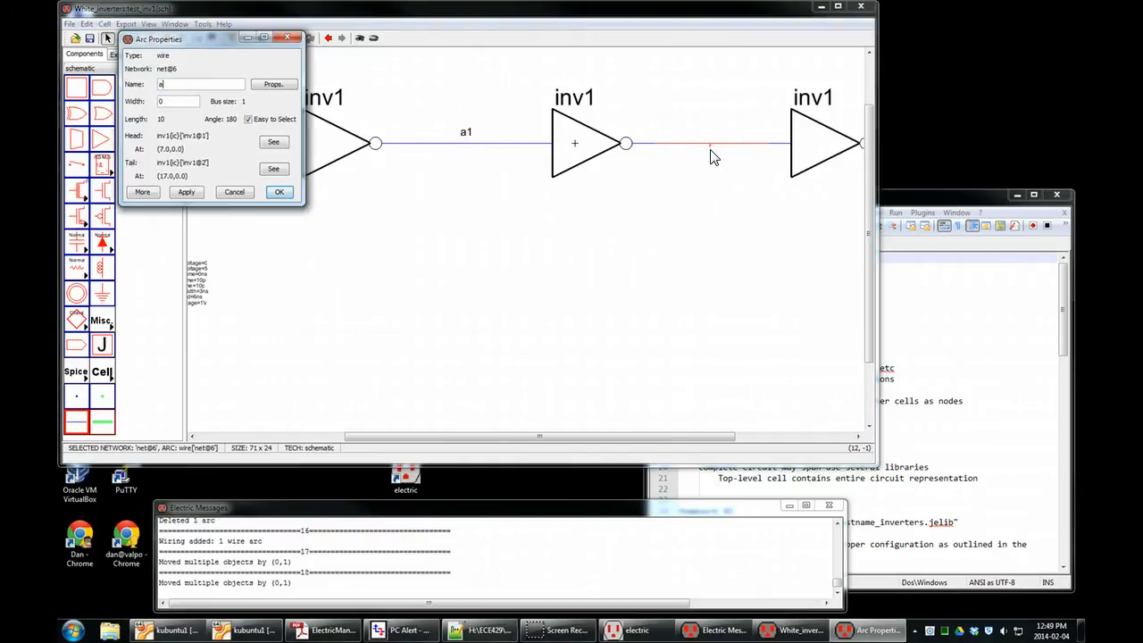
key("Return")
left_click(737, 295)
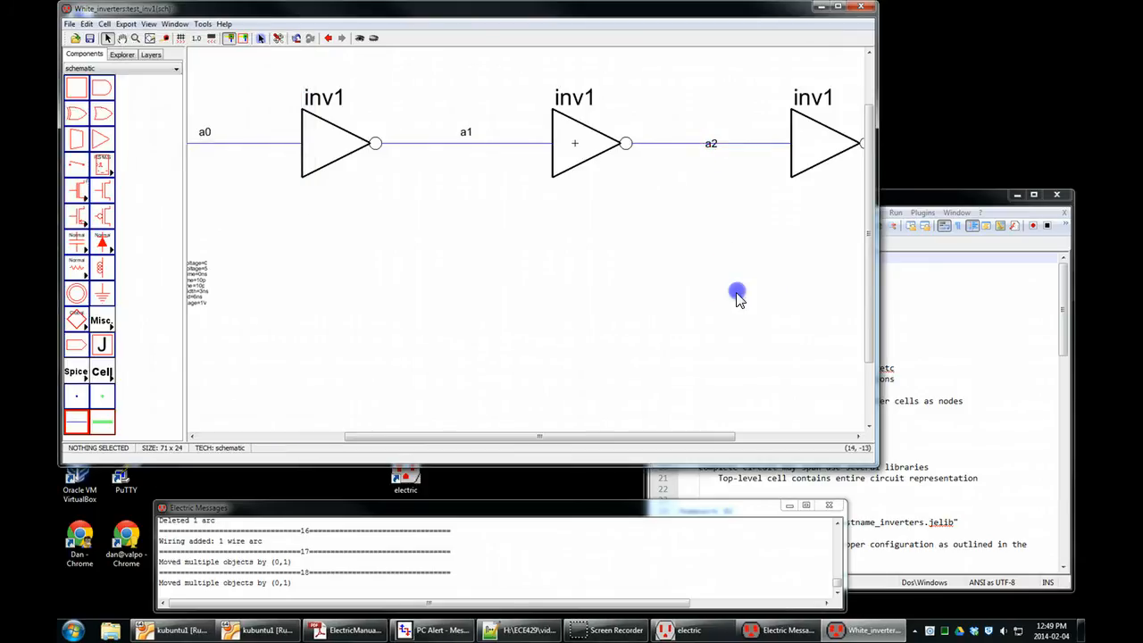
left_click_drag(714, 140, 717, 127)
left_click(729, 208)
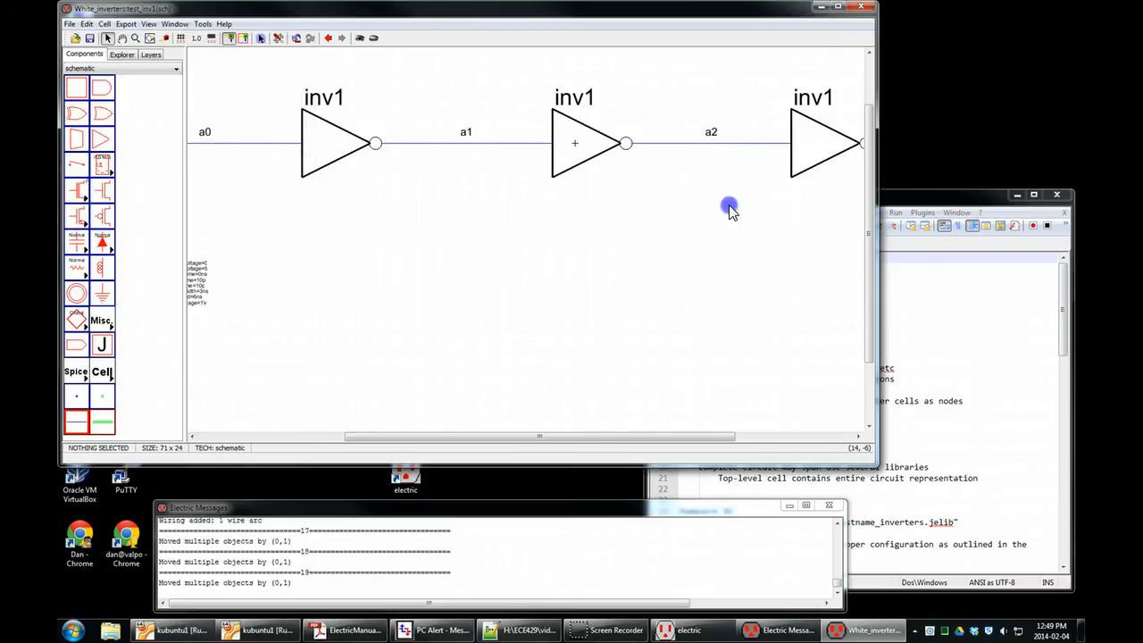
Draw a horizontal output wire 9 units long from the third inverter's output.
scroll(624, 216, "down", 4)
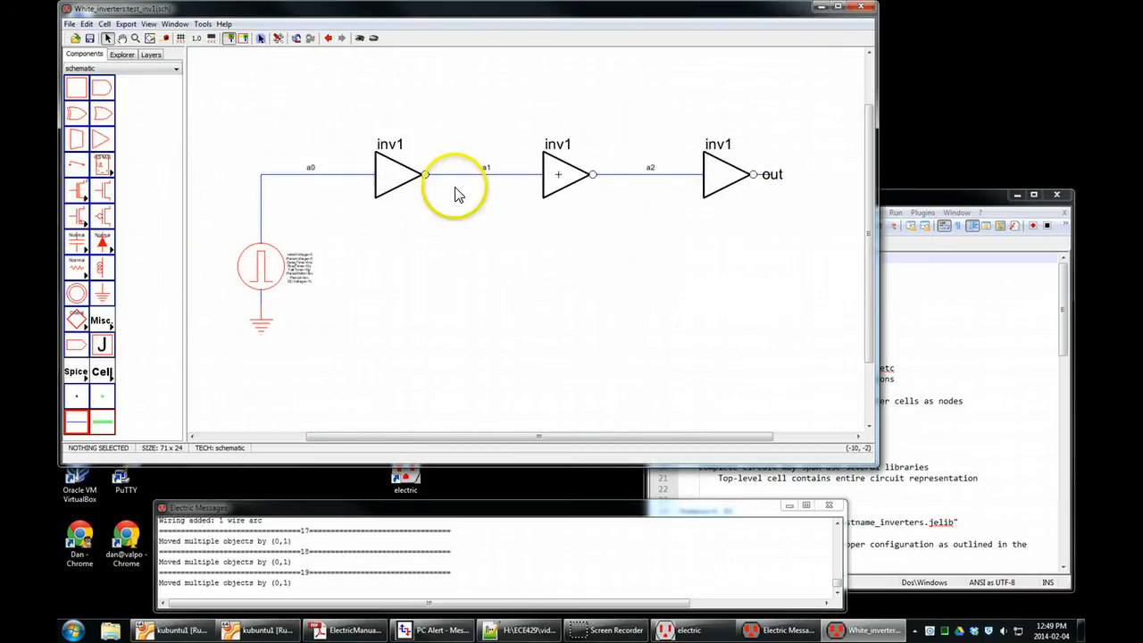
left_click_drag(757, 176, 842, 176)
left_click(827, 192)
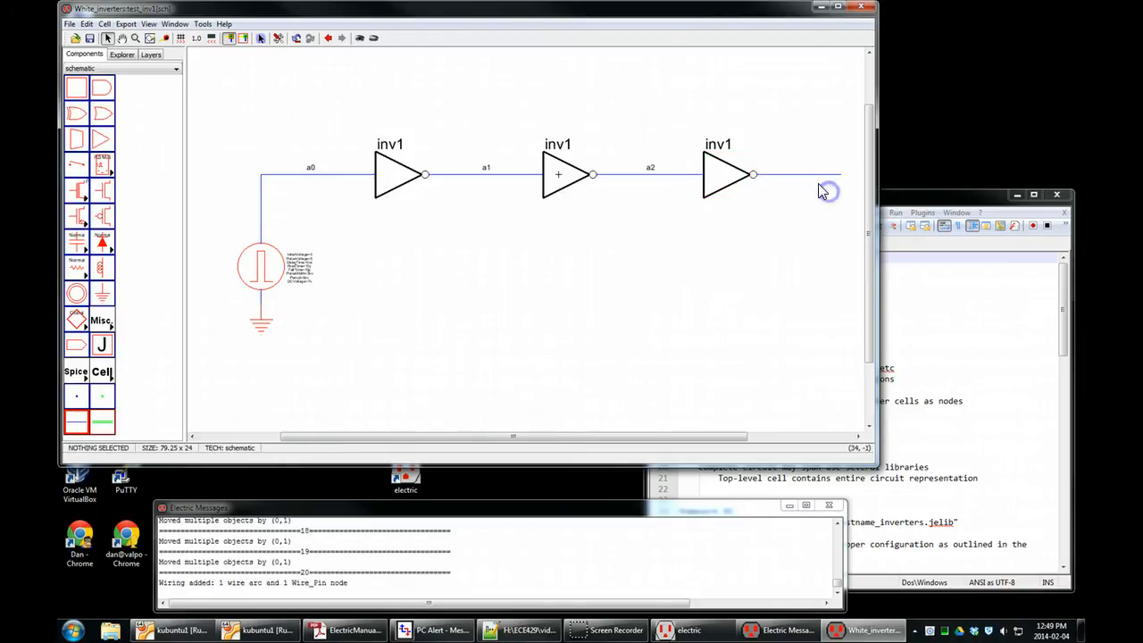
Name the third inverter's output wire a3 and move its name label just above the wire.
double_click(815, 175)
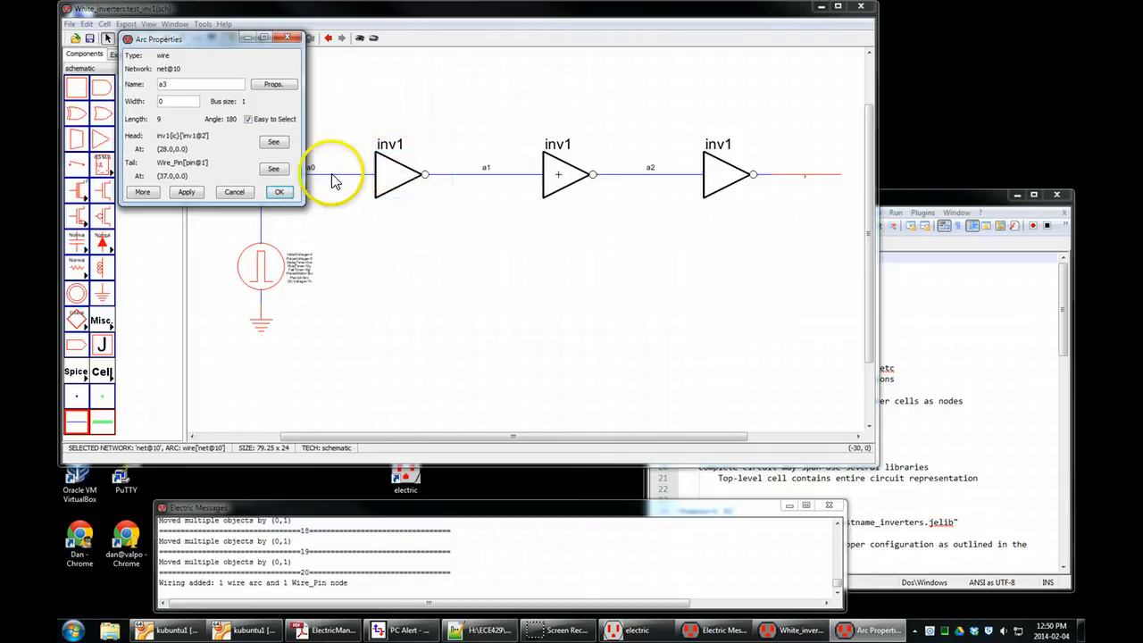
left_click(289, 193)
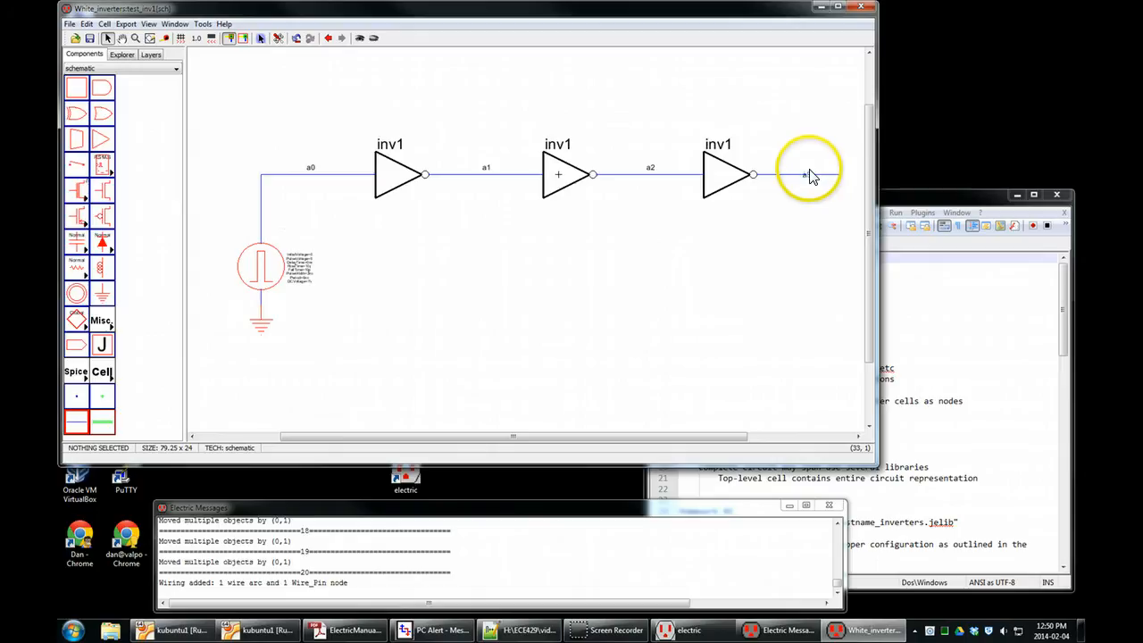
left_click_drag(807, 171, 812, 181)
left_click(808, 222)
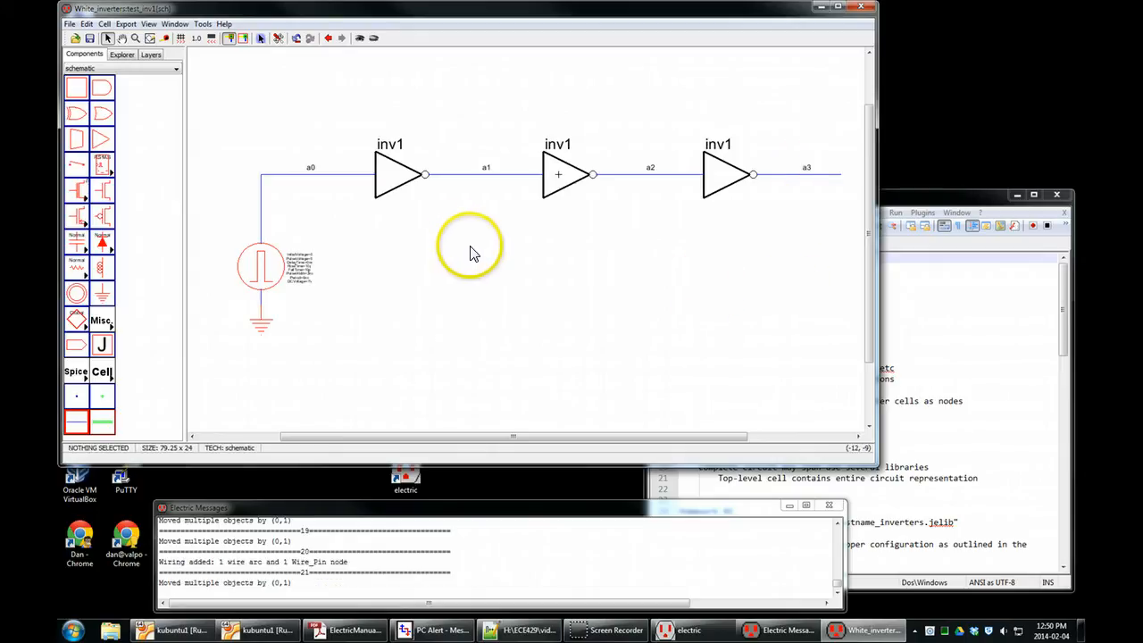
Write the test_inv1 Spice deck and run it in LTspice, cancelling the simulation at the missing model definition.
left_click(203, 25)
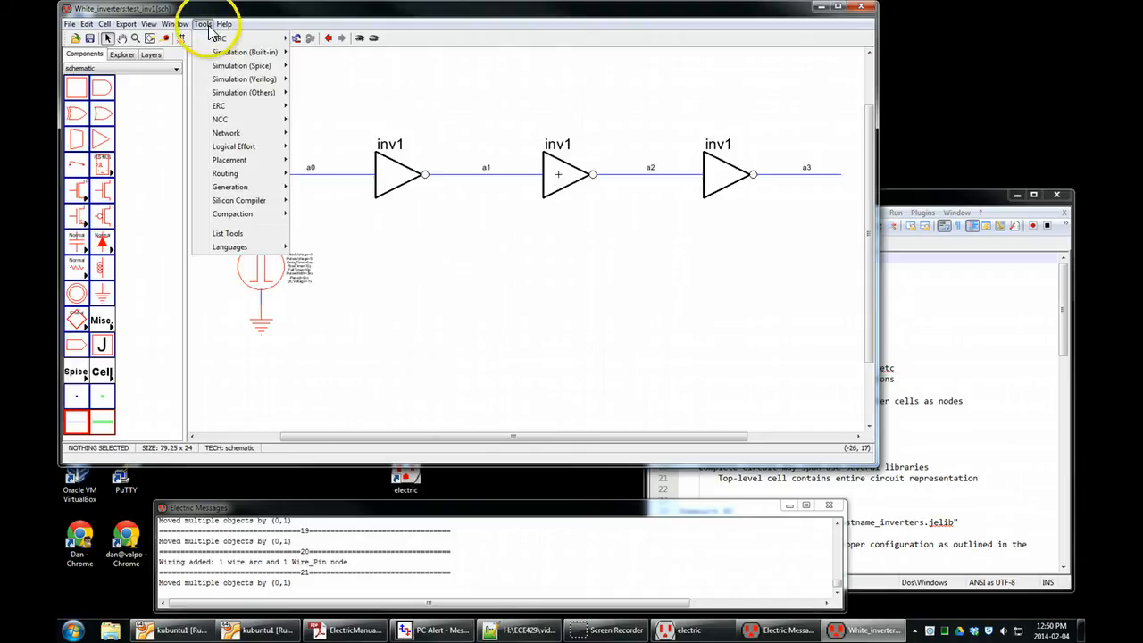
mouse_move(231, 69)
left_click(326, 65)
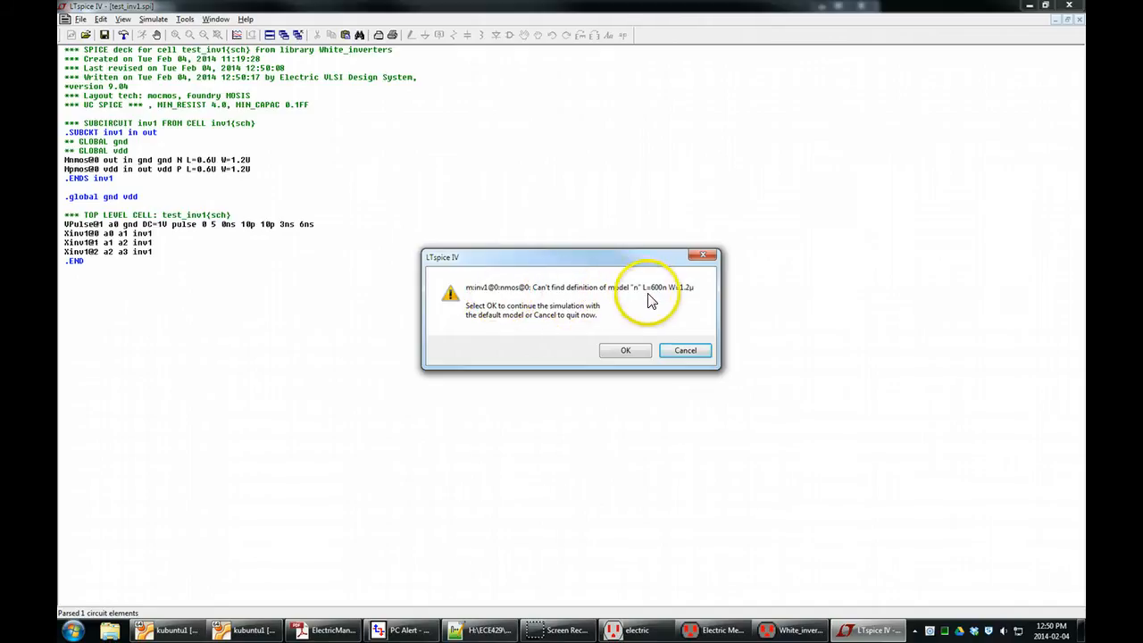
left_click(685, 351)
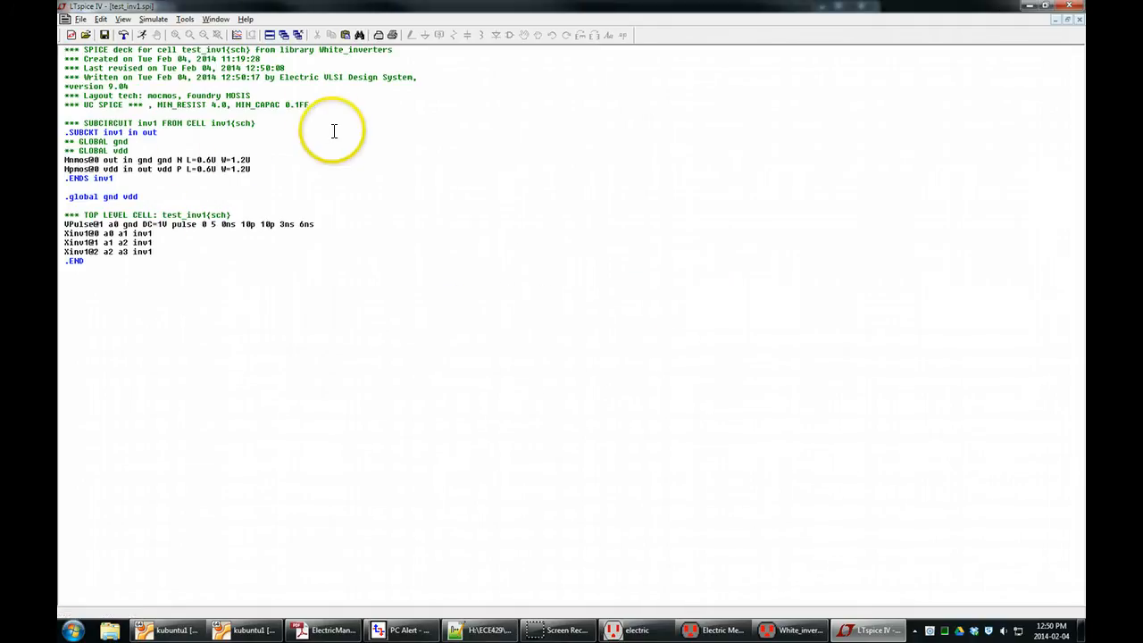
Examine the inv1 subcircuit definition and the global gnd and vdd declaration in the test_inv1.spi netlist.
left_click_drag(65, 123, 239, 173)
left_click(242, 179)
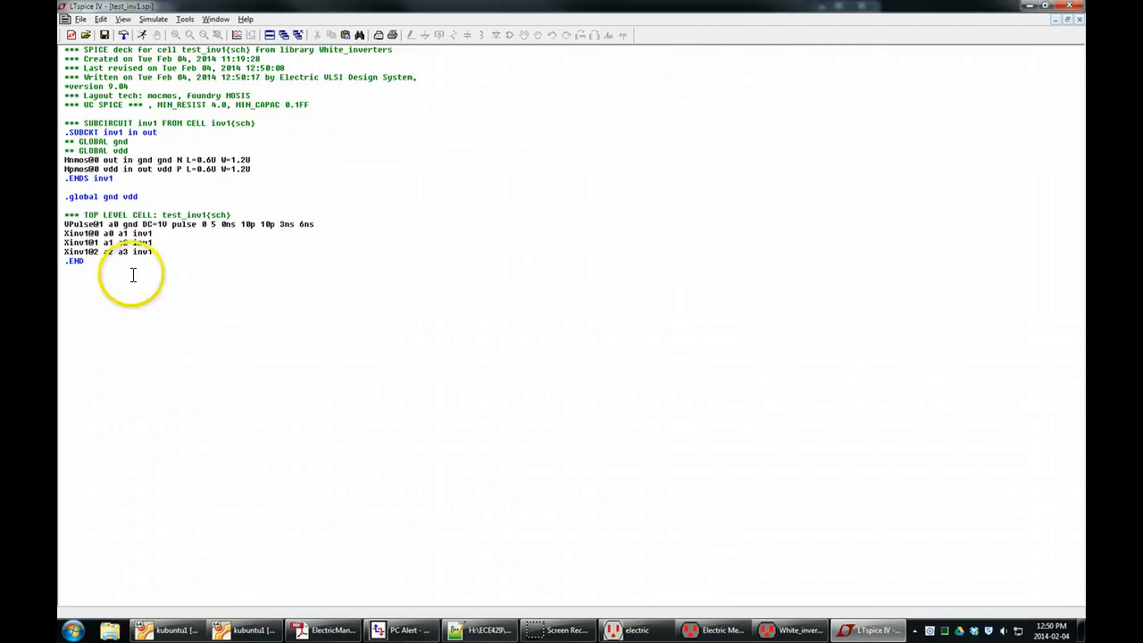
left_click_drag(65, 197, 111, 197)
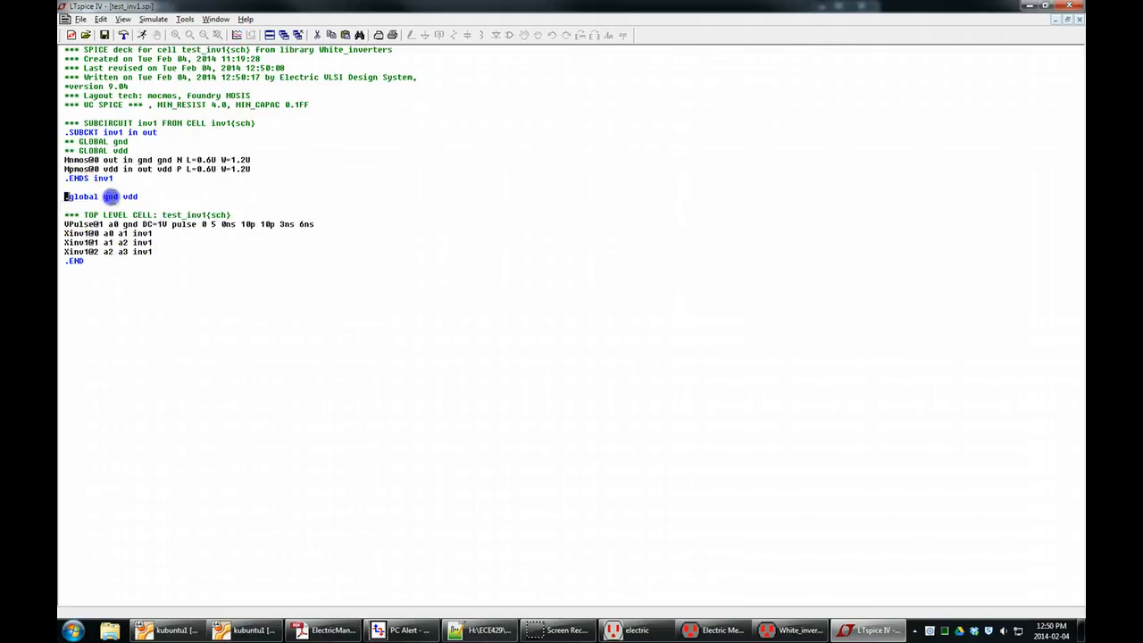
left_click(146, 196)
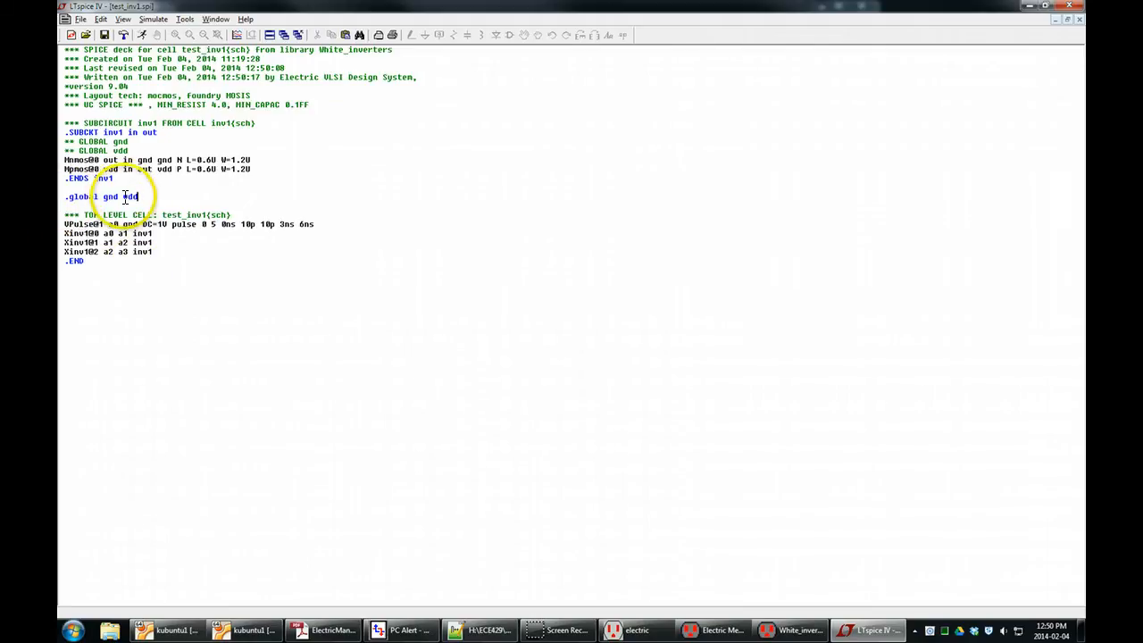
left_click(149, 196)
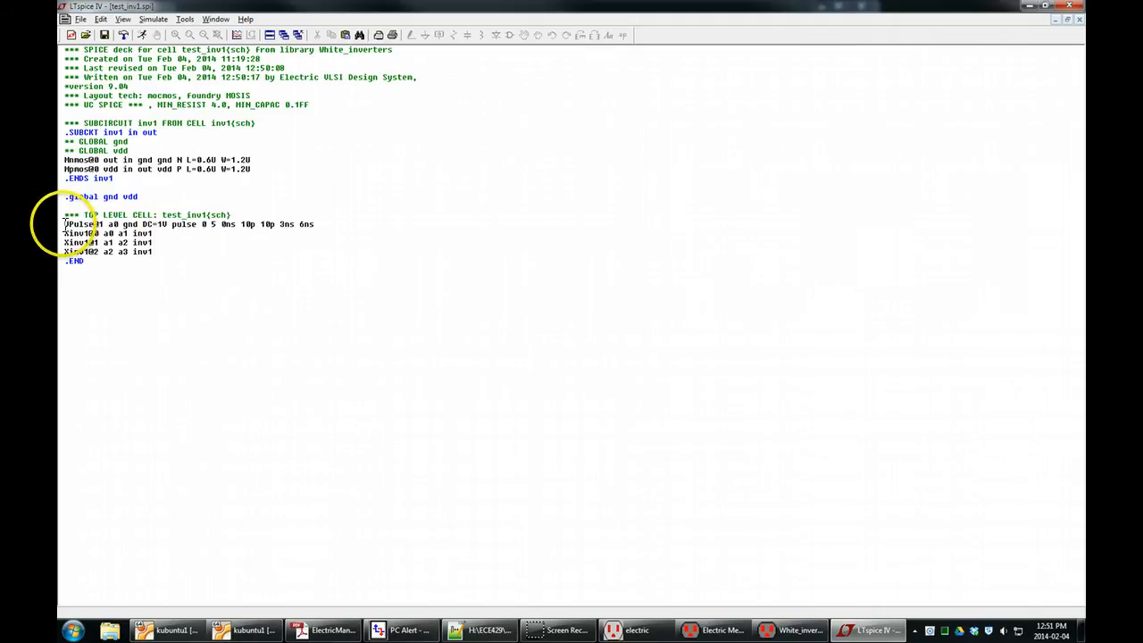
Examine the pulse source line with its a0 node and the inv1 instance lines in the netlist's top-level cell.
left_click_drag(63, 224, 240, 222)
left_click(329, 220)
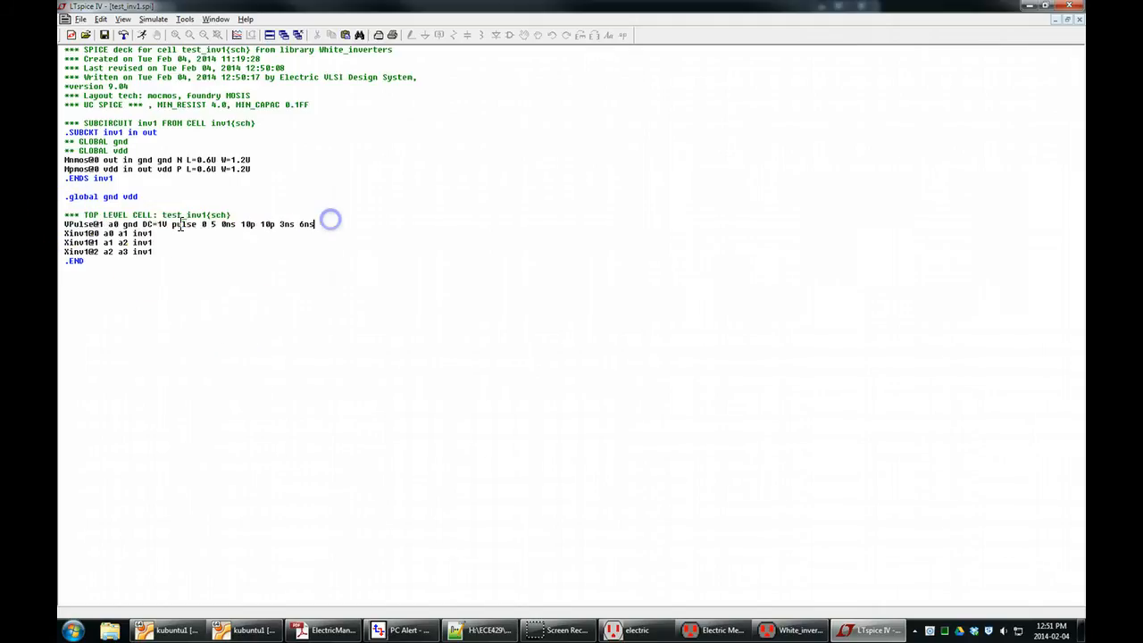
double_click(113, 224)
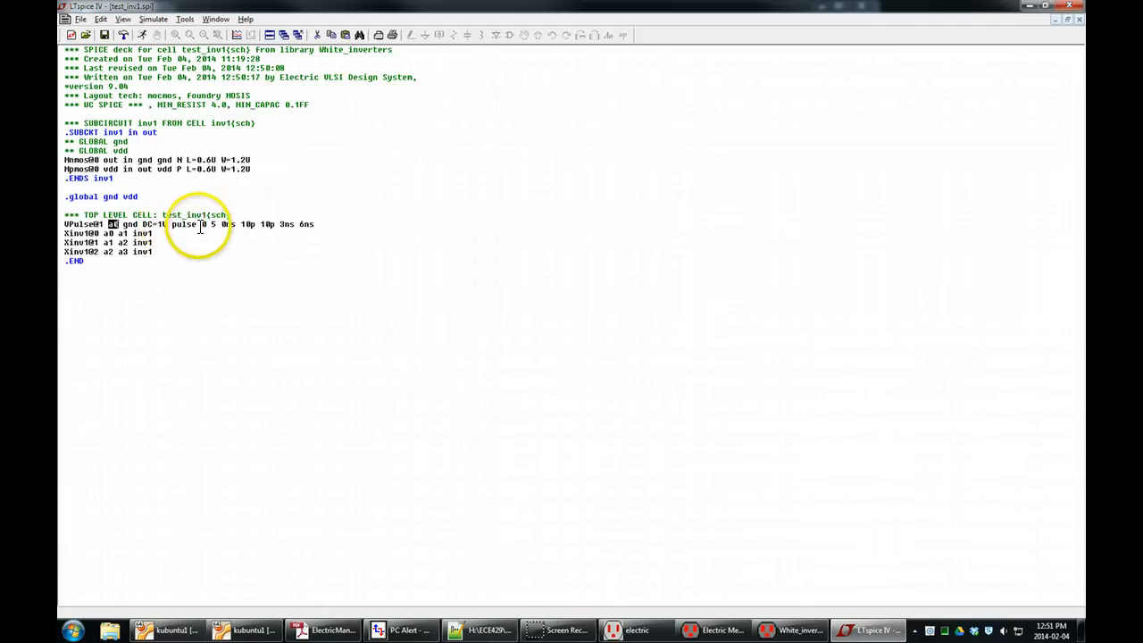
left_click(338, 221)
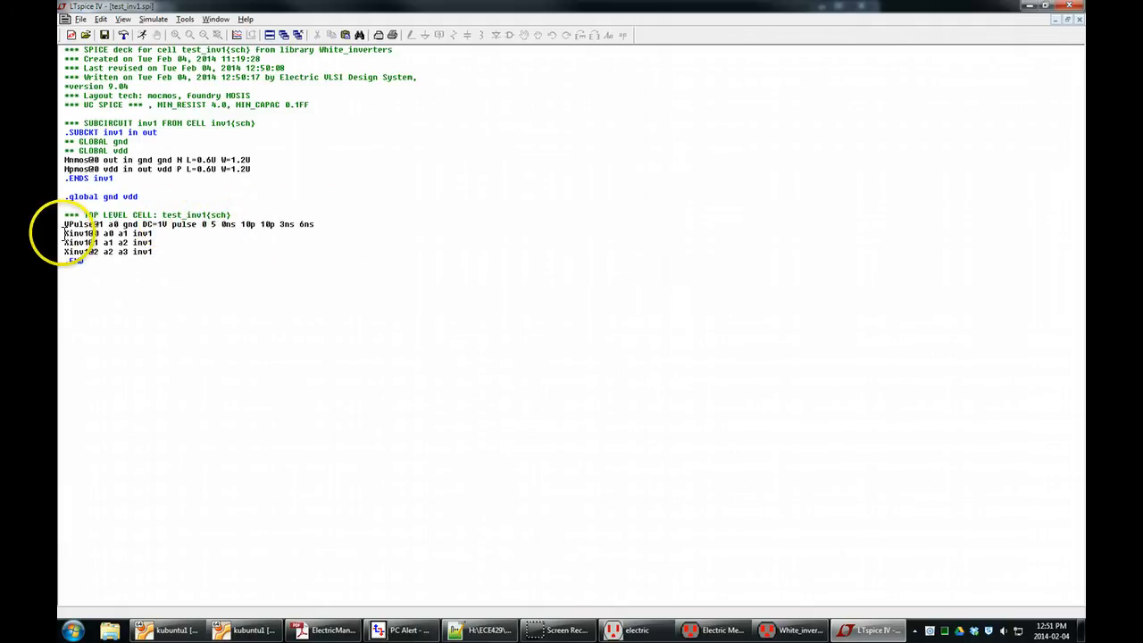
left_click_drag(65, 234, 84, 234)
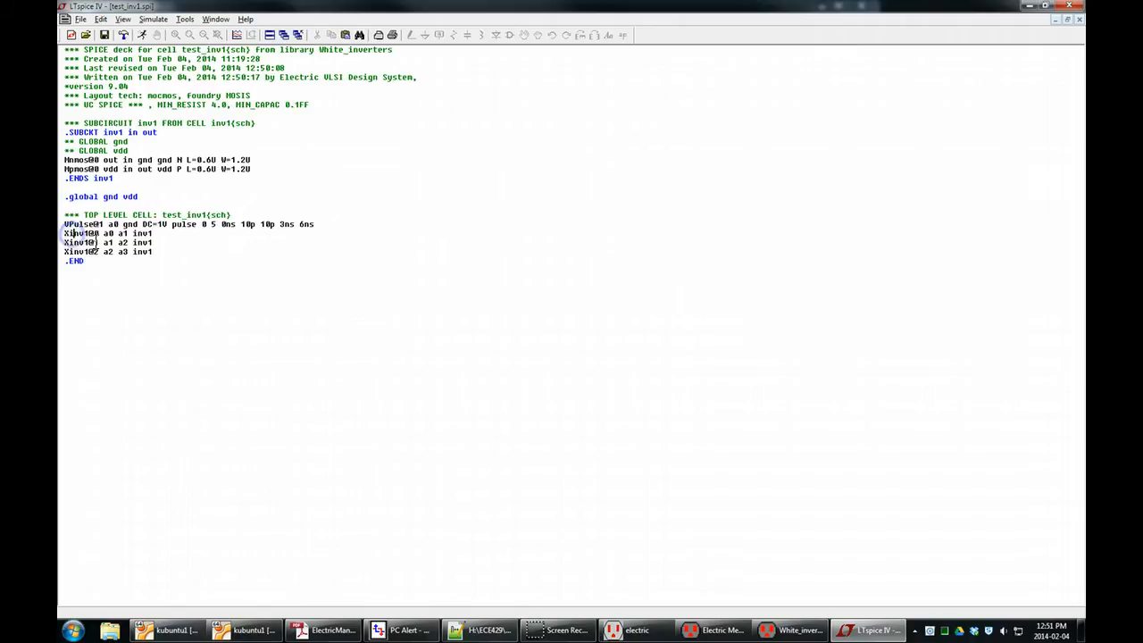
left_click(99, 233)
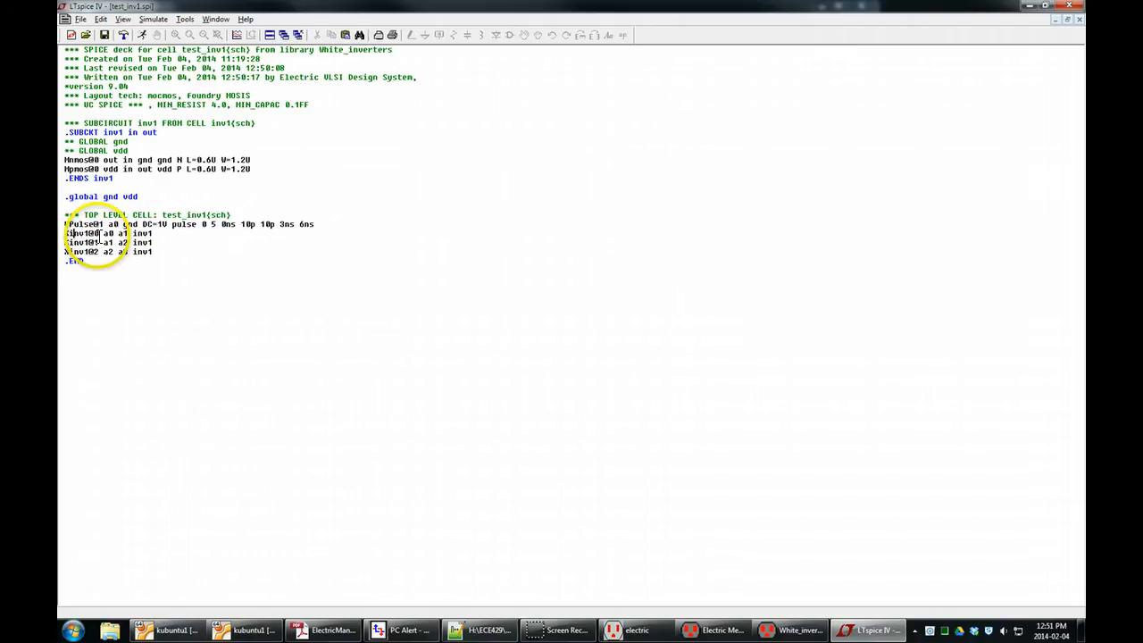
left_click(65, 234, "shift")
left_click(92, 233)
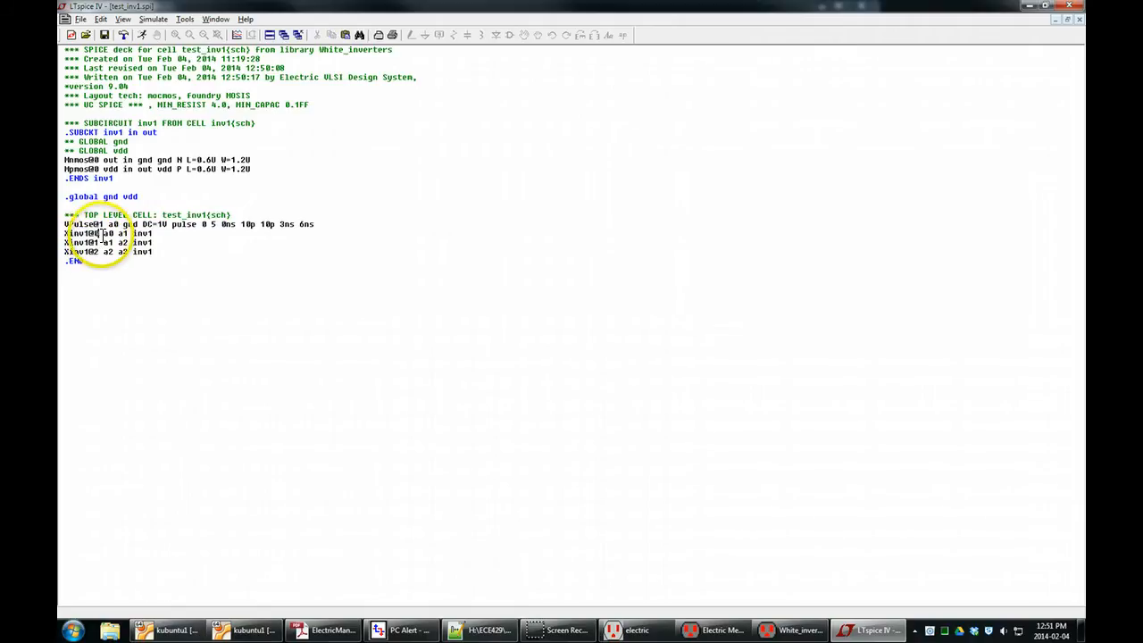
left_click_drag(158, 234, 133, 233)
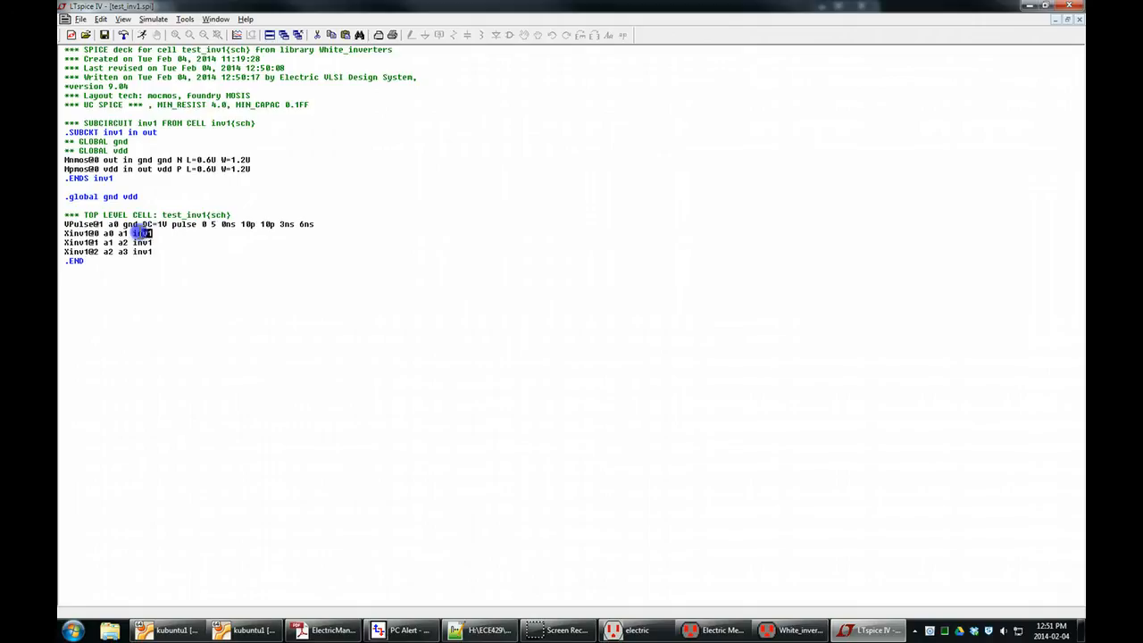
left_click(115, 255)
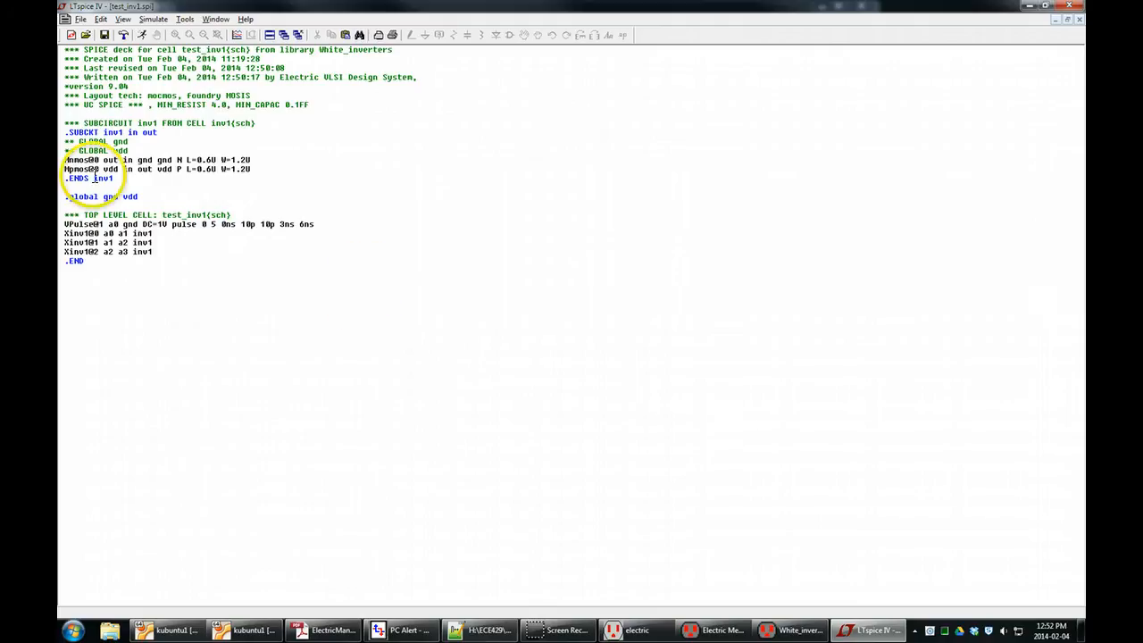
Check the nmos transistor line and its model name N in the inv1 subcircuit, and close LTspice.
mouse_move(65, 161)
left_mouse_down()
mouse_move(53, 158)
mouse_move(86, 161)
left_mouse_up()
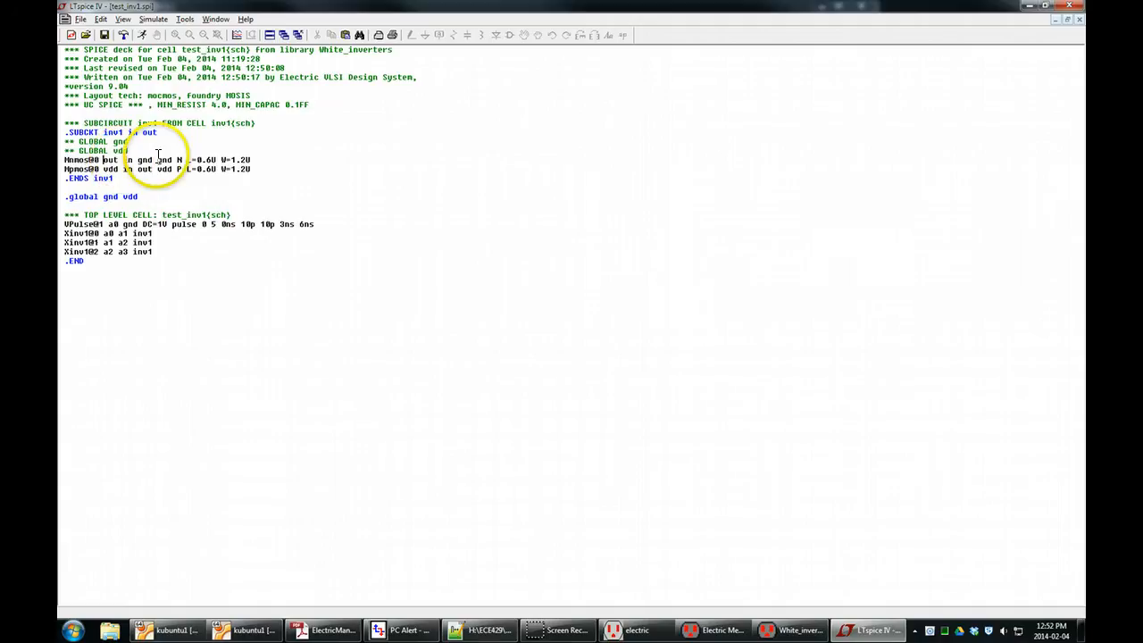
double_click(178, 159)
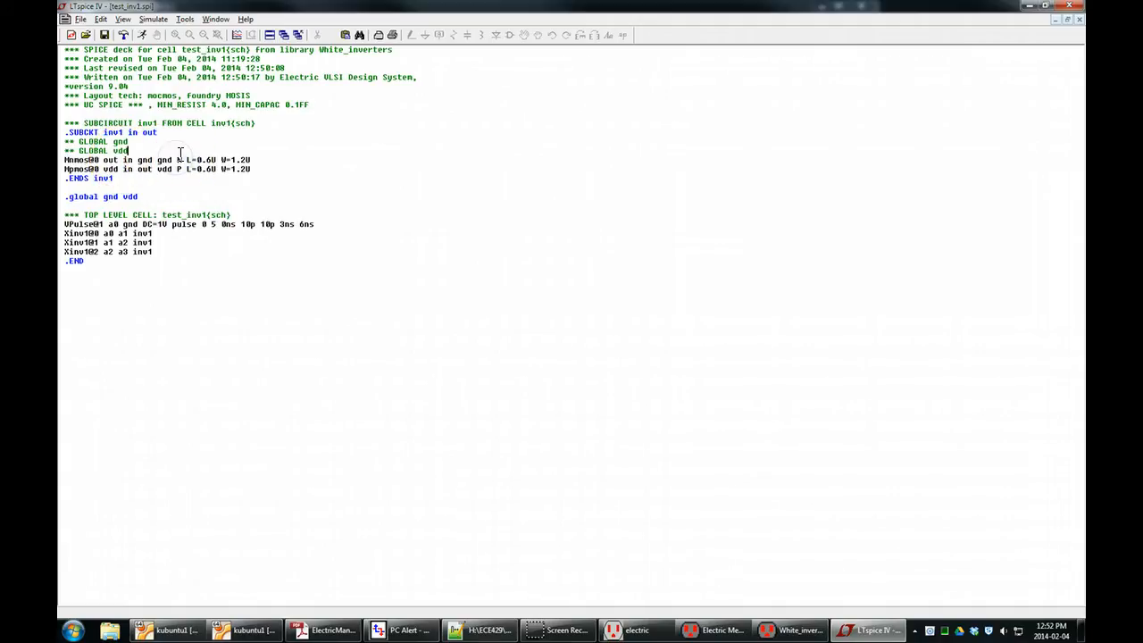
left_click(182, 160)
double_click(178, 160)
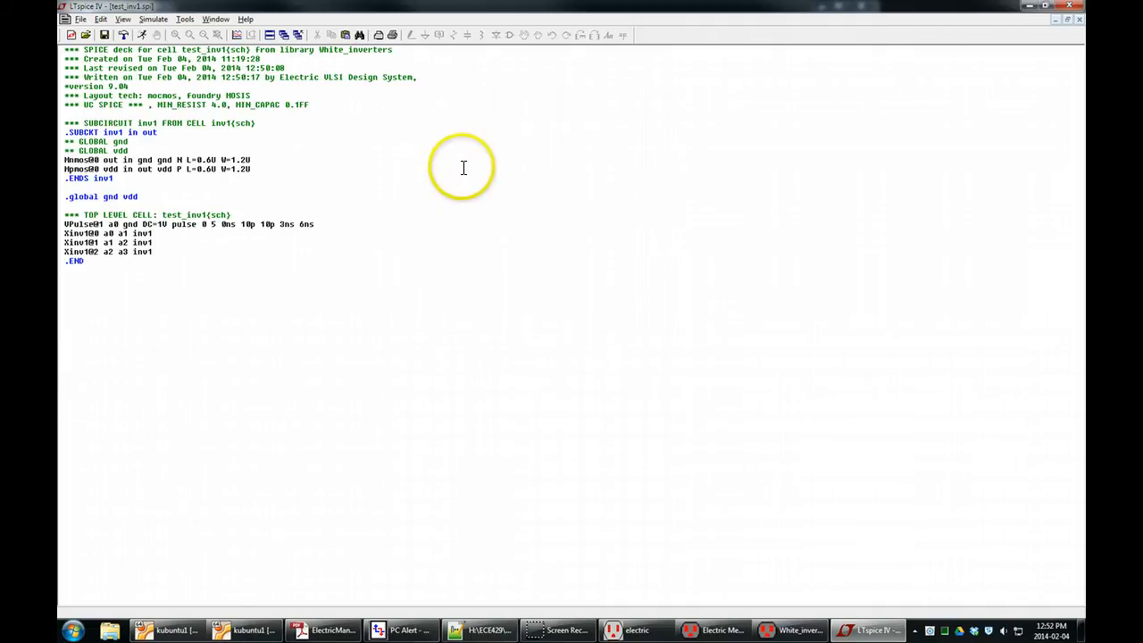
left_click(1069, 6)
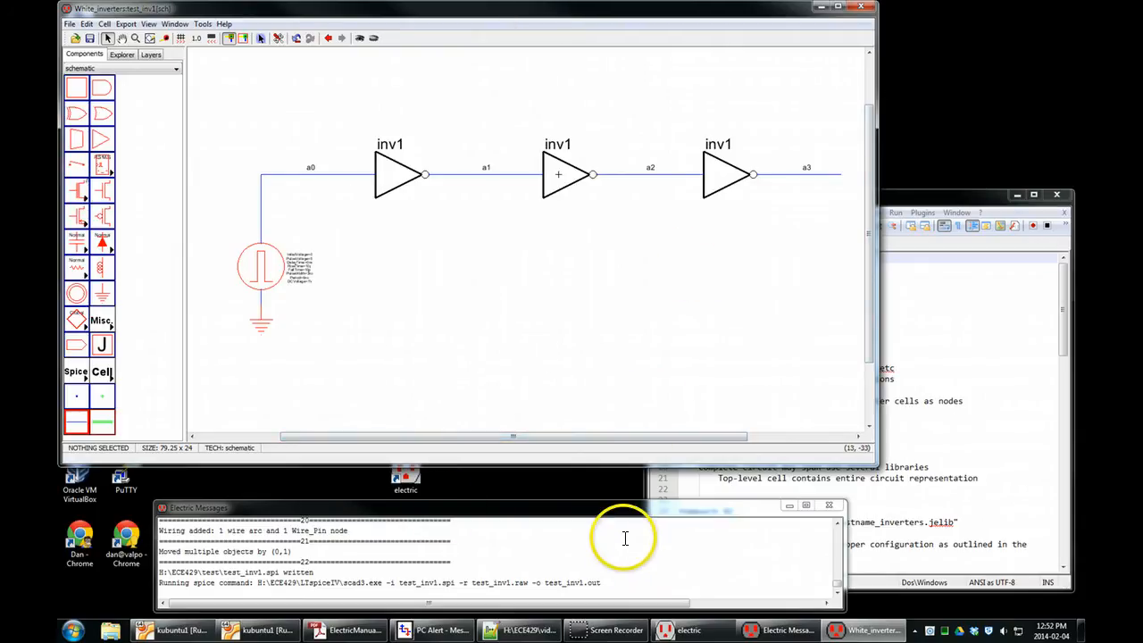
Switch to Chrome and open the V37P run parameters of the ON Semiconductor C5 0.50 micron process from mosis.com's test data.
left_click(125, 540)
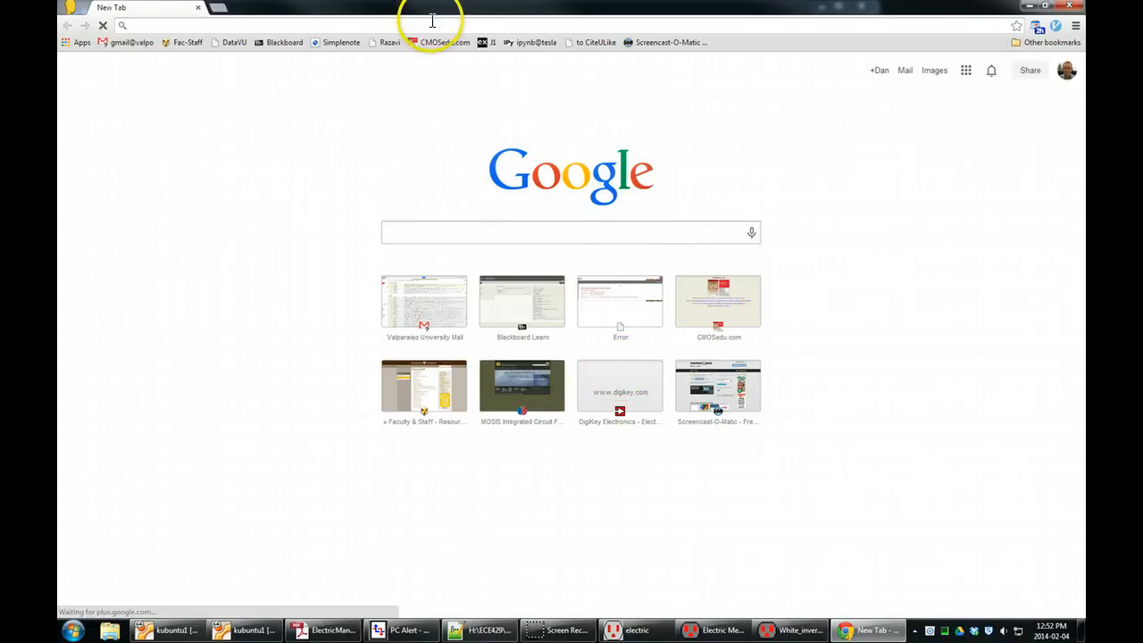
type("mosis.com")
key("Return")
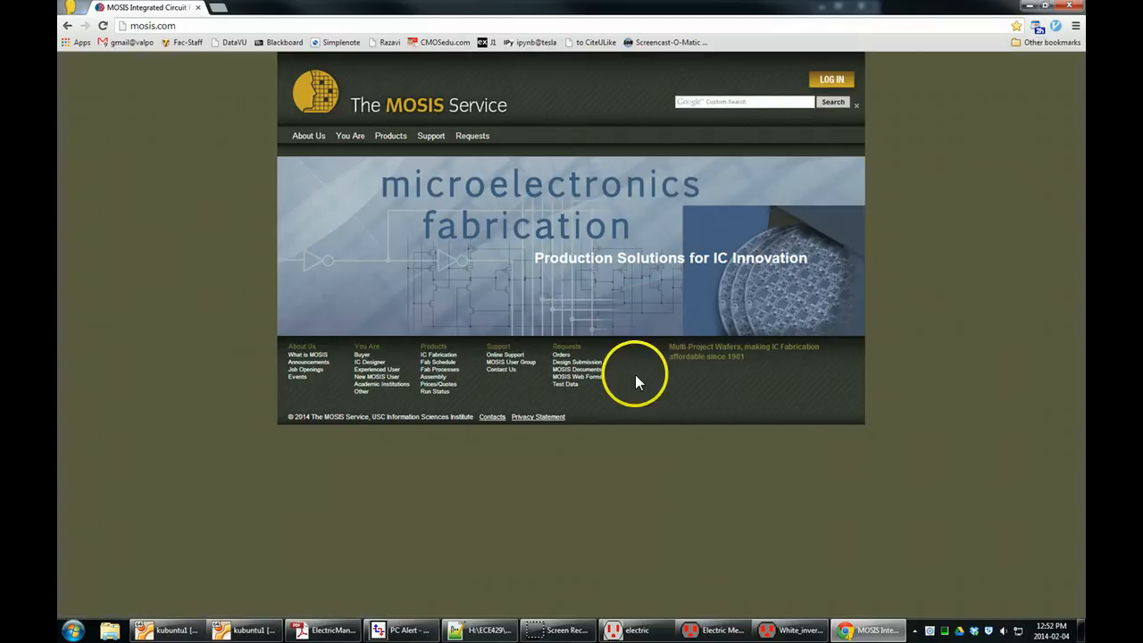
left_click(570, 386)
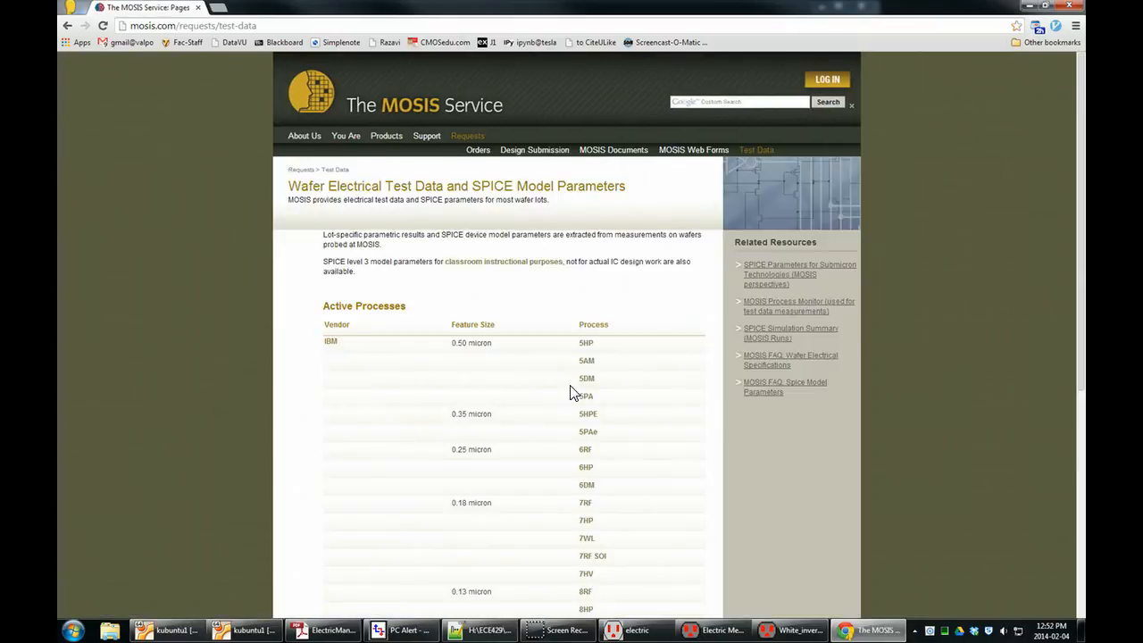
scroll(572, 393, "down", 5)
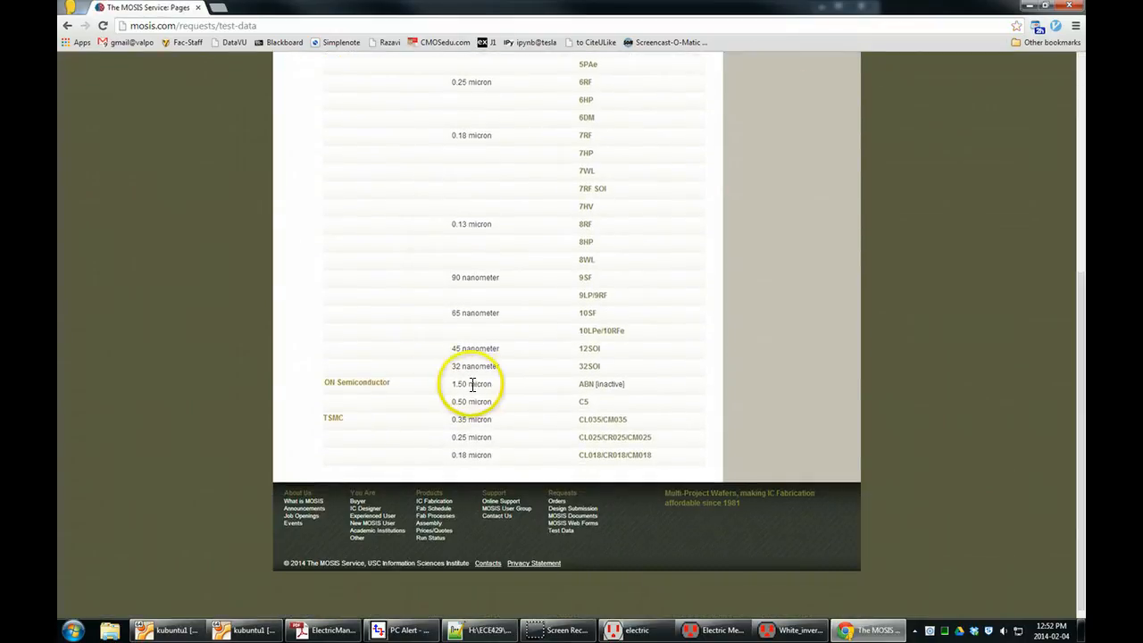
left_click(583, 402)
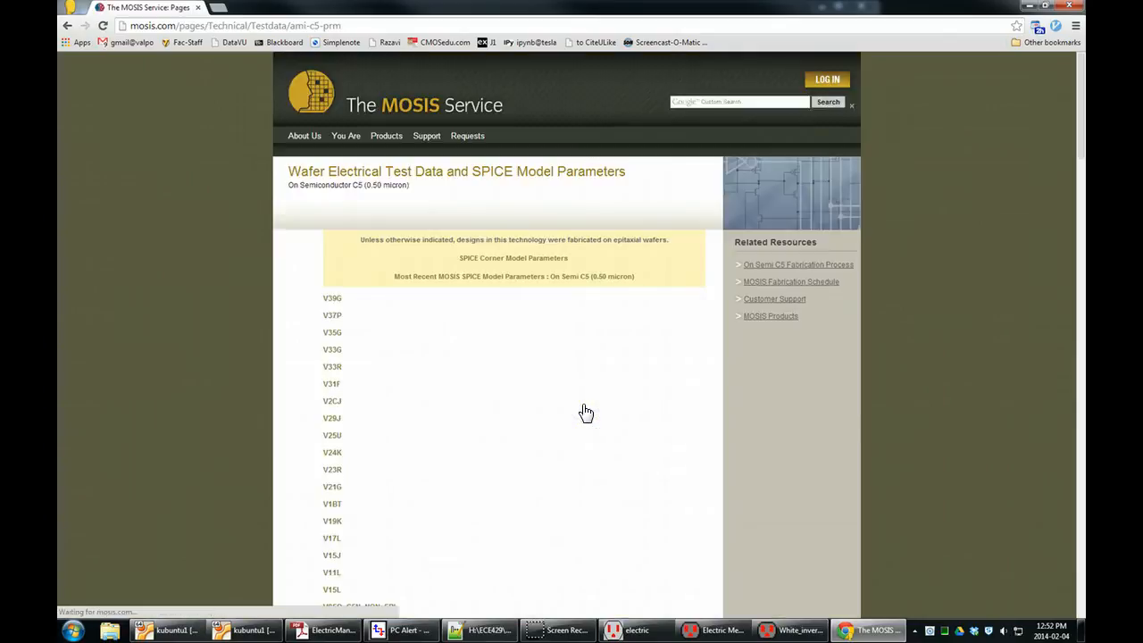
left_click(337, 319)
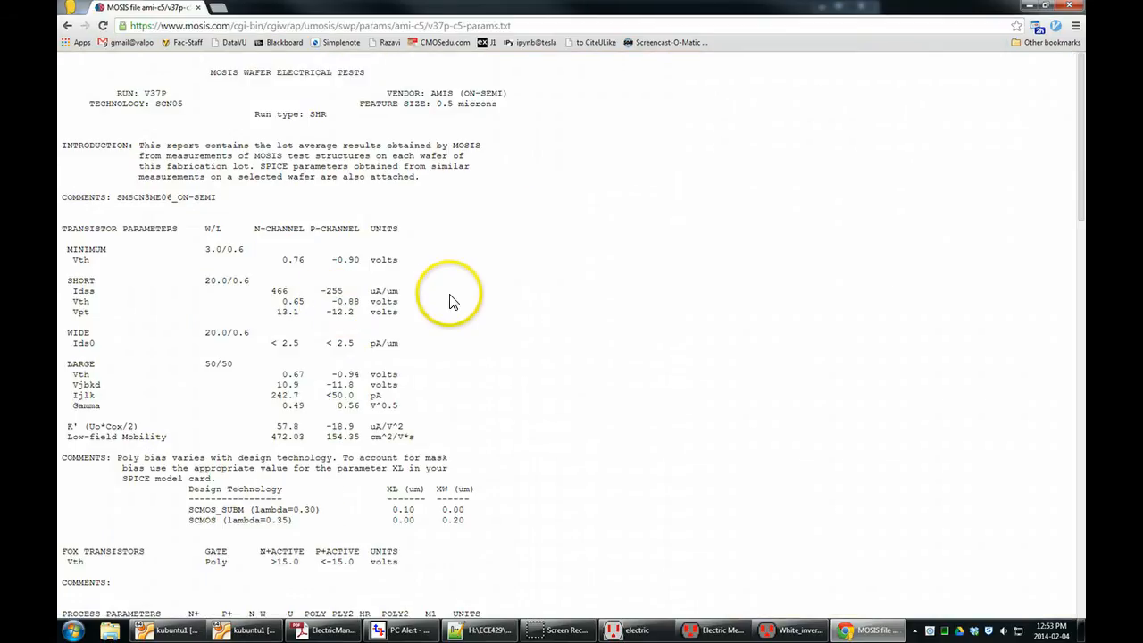
Select and copy the V37P BSIM3 parameters from the date comment through the end of the CMOSP PMOS model.
scroll(402, 270, "down", 3)
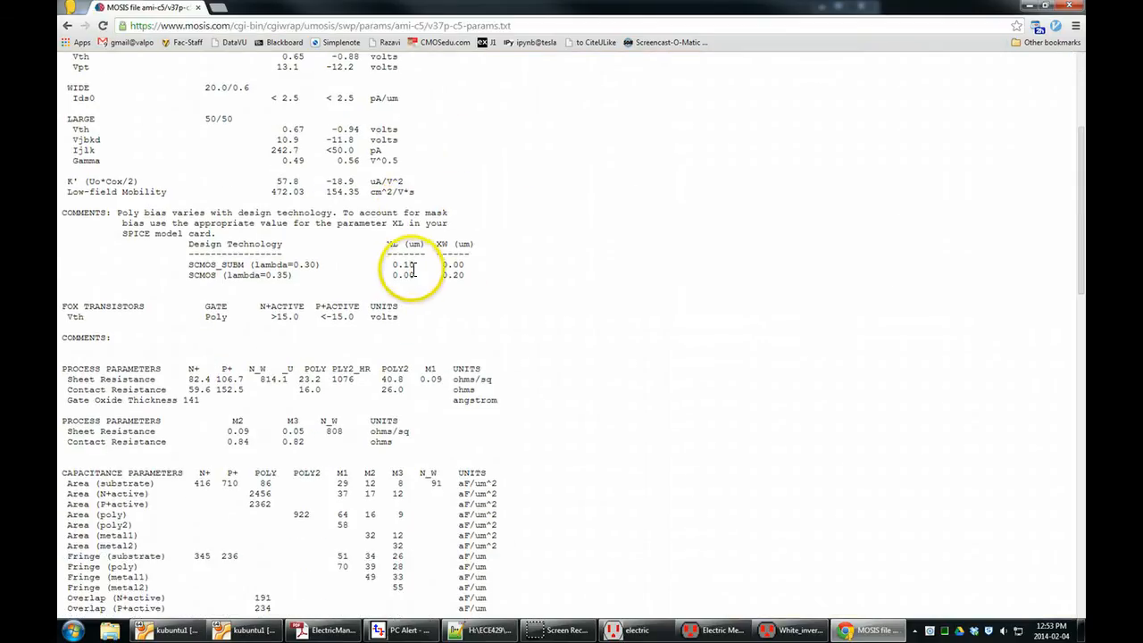
scroll(414, 268, "down", 10)
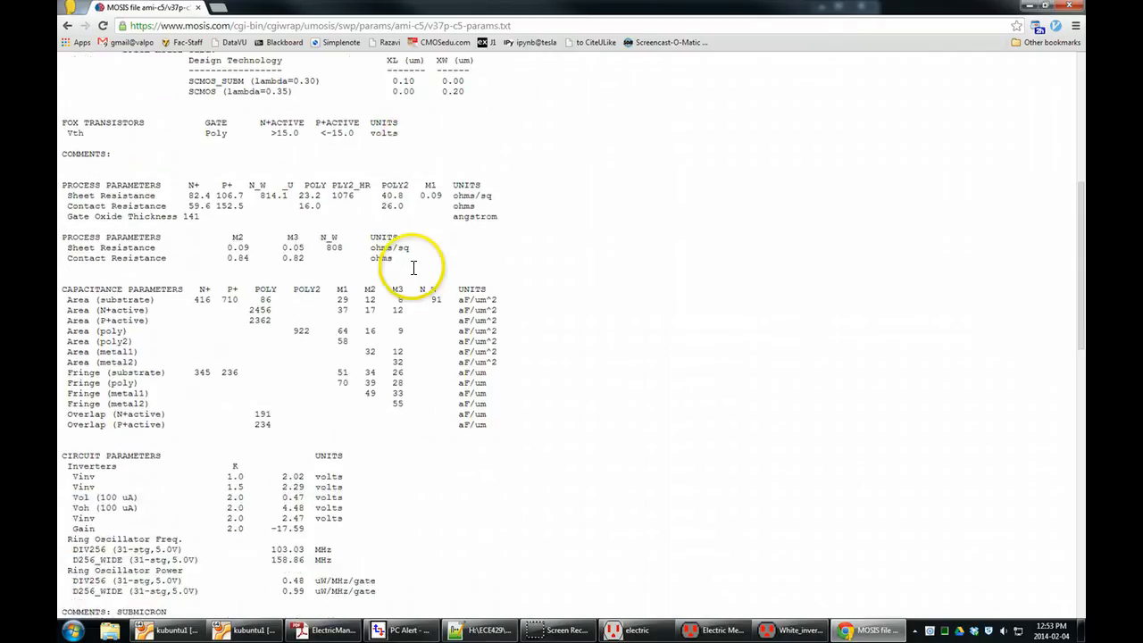
scroll(413, 272, "up", 1)
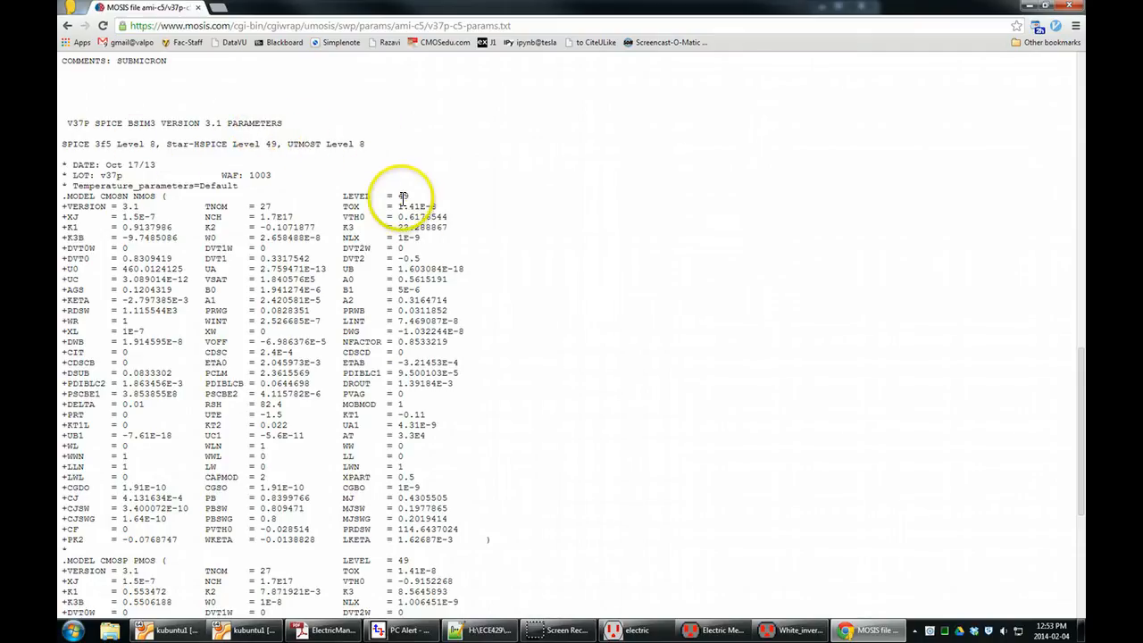
left_click_drag(63, 163, 83, 164)
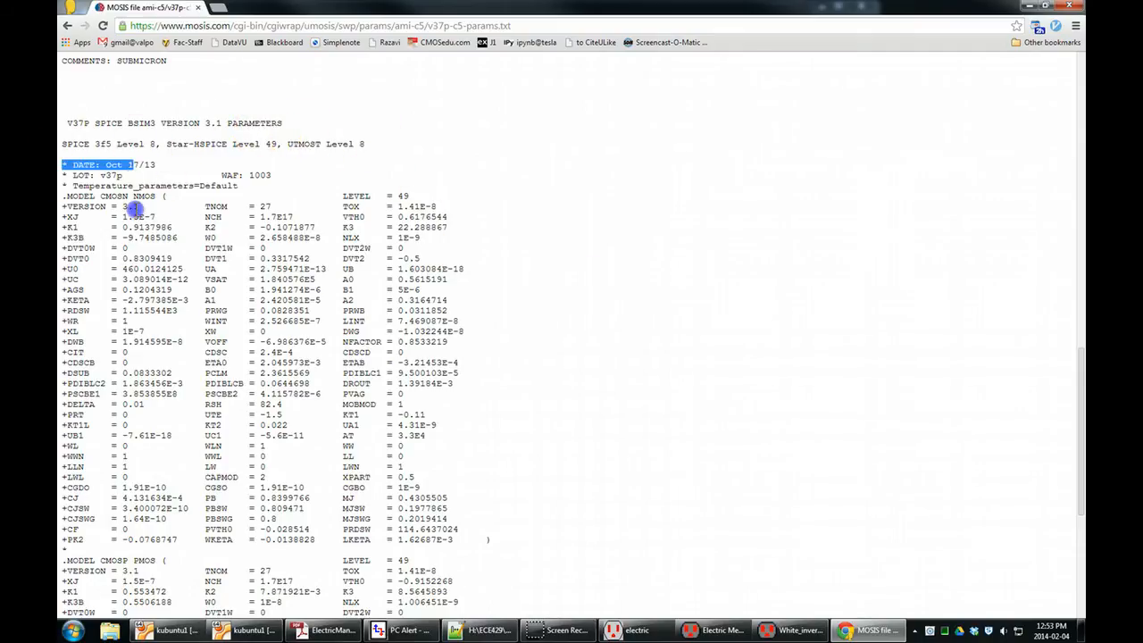
left_click_drag(132, 207, 85, 581)
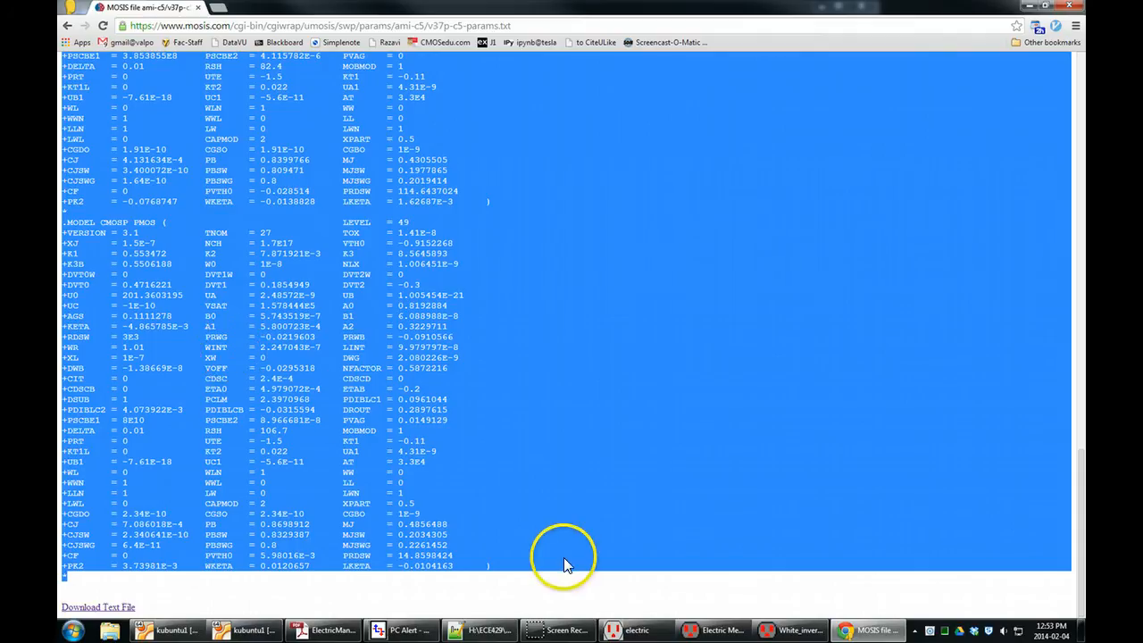
Switch to Notepad++ and paste the copied transistor models into a new file.
left_click(503, 632)
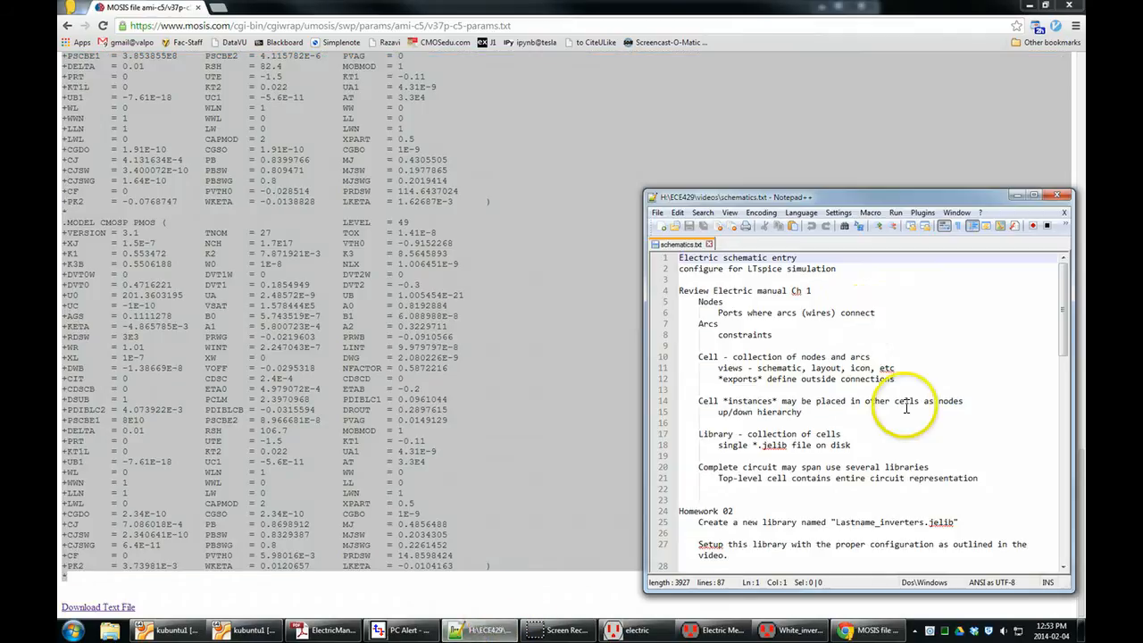
left_click(663, 226)
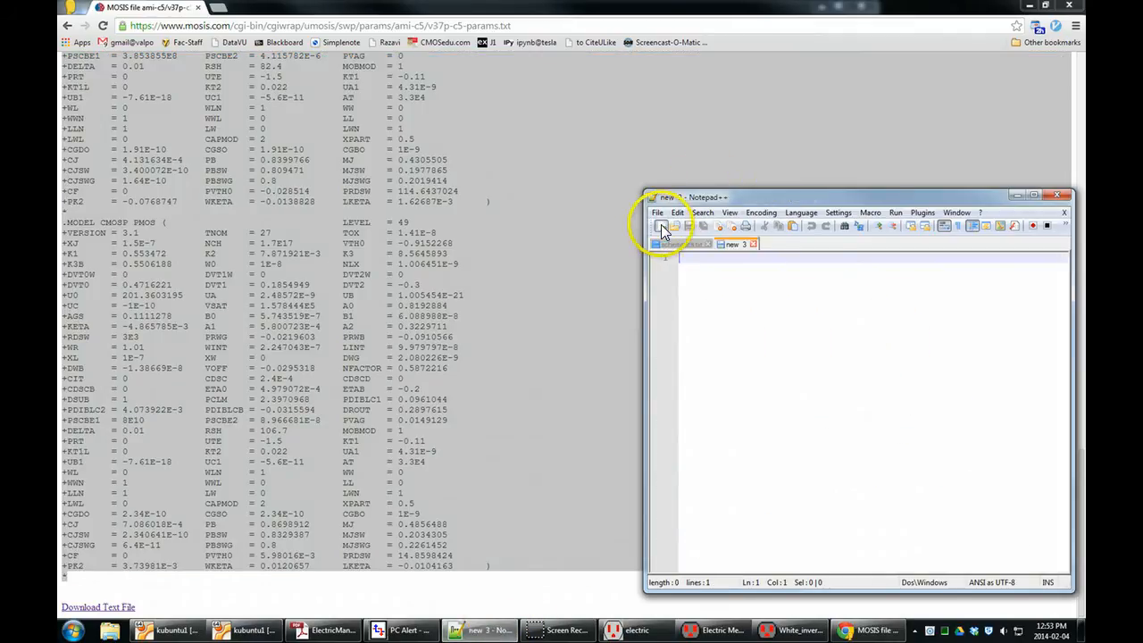
key("ctrl+v")
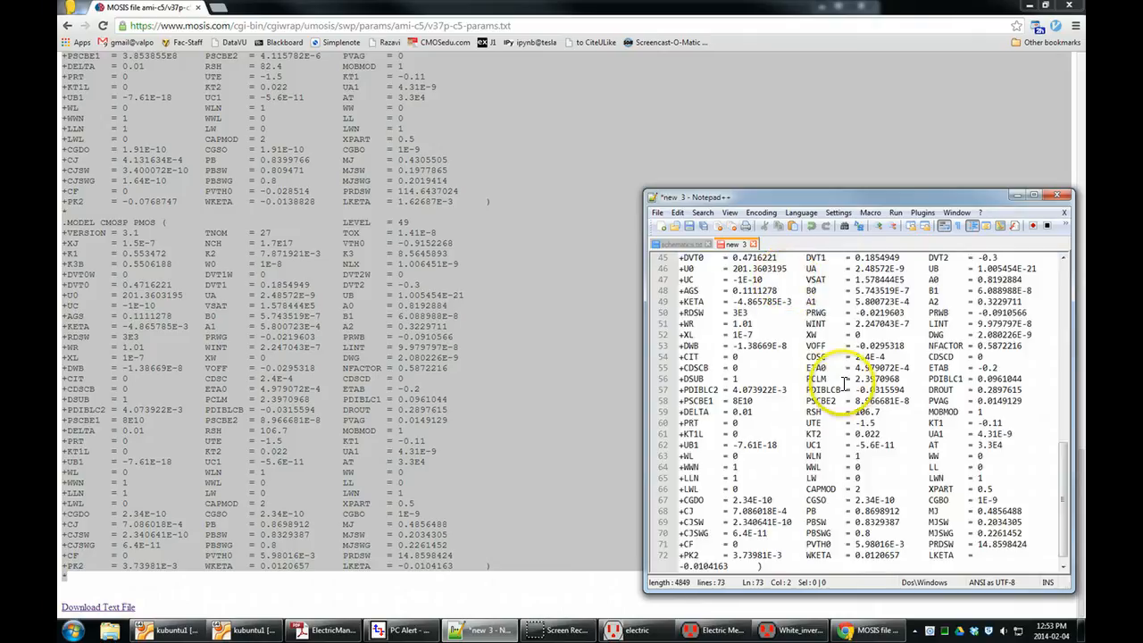
scroll(888, 500, "down", 1)
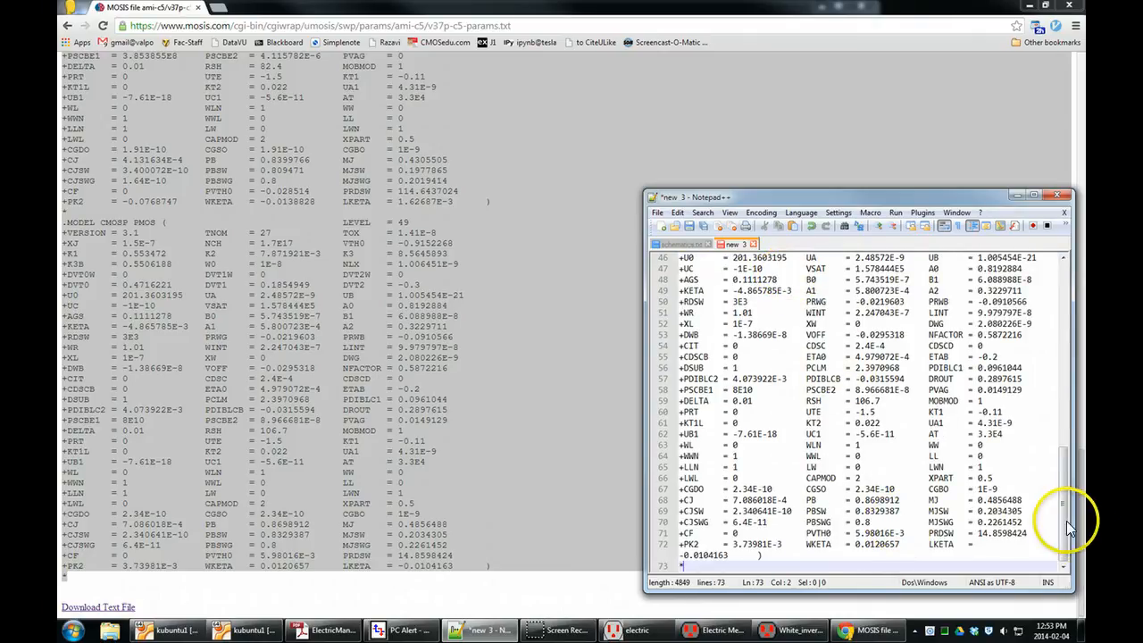
left_click_drag(1064, 509, 1064, 264)
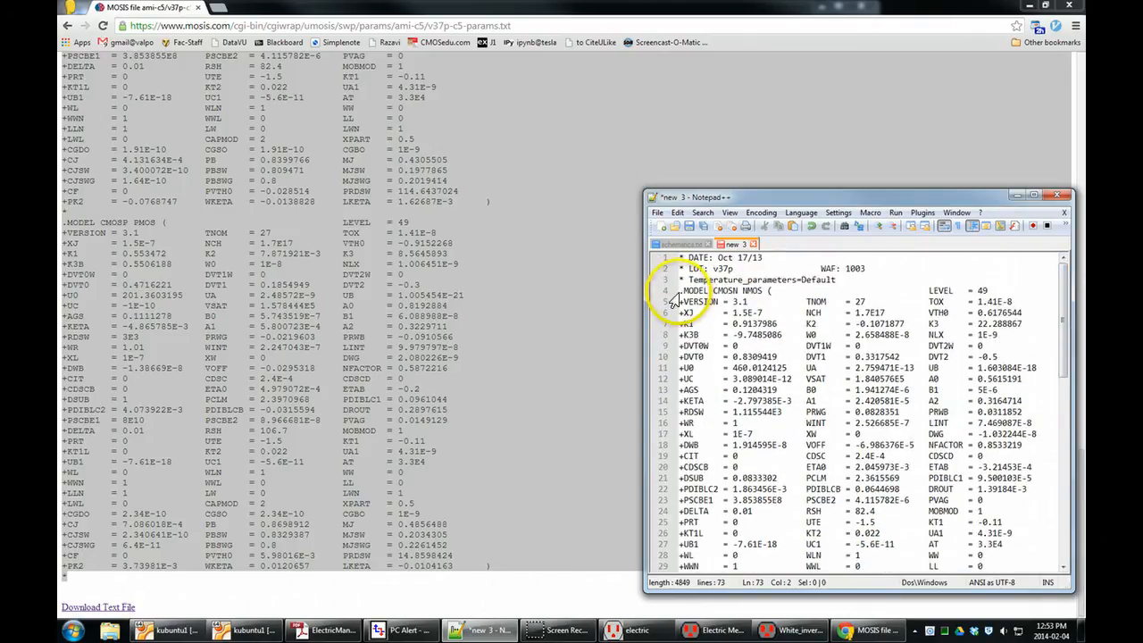
Rename the NMOS model from CMOSN to N in its .MODEL line.
double_click(752, 291)
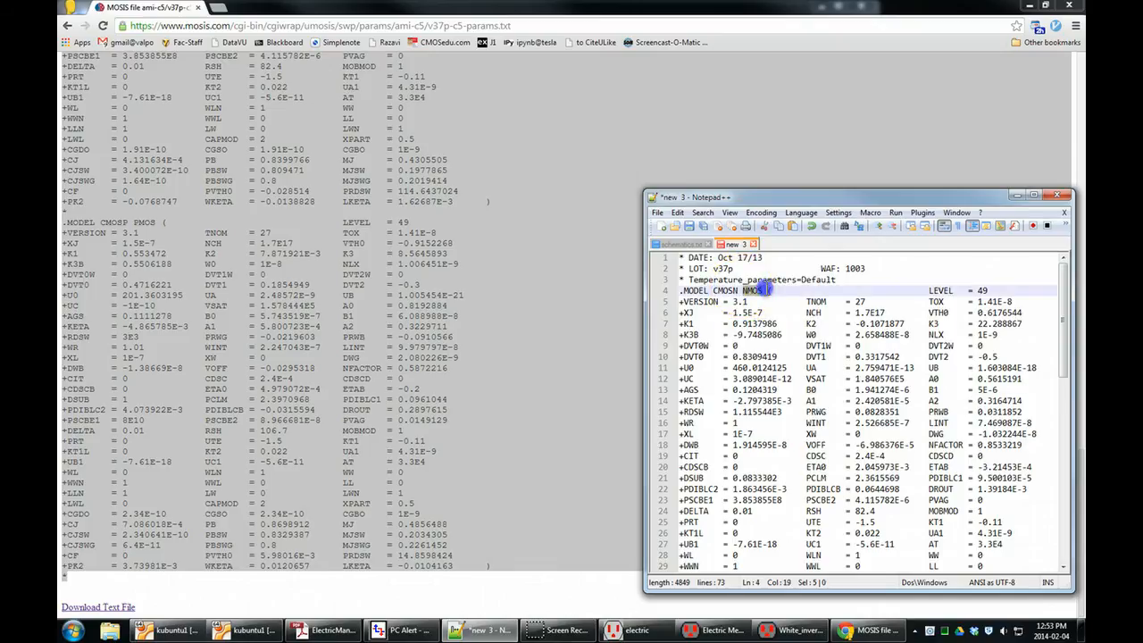
left_click(743, 293)
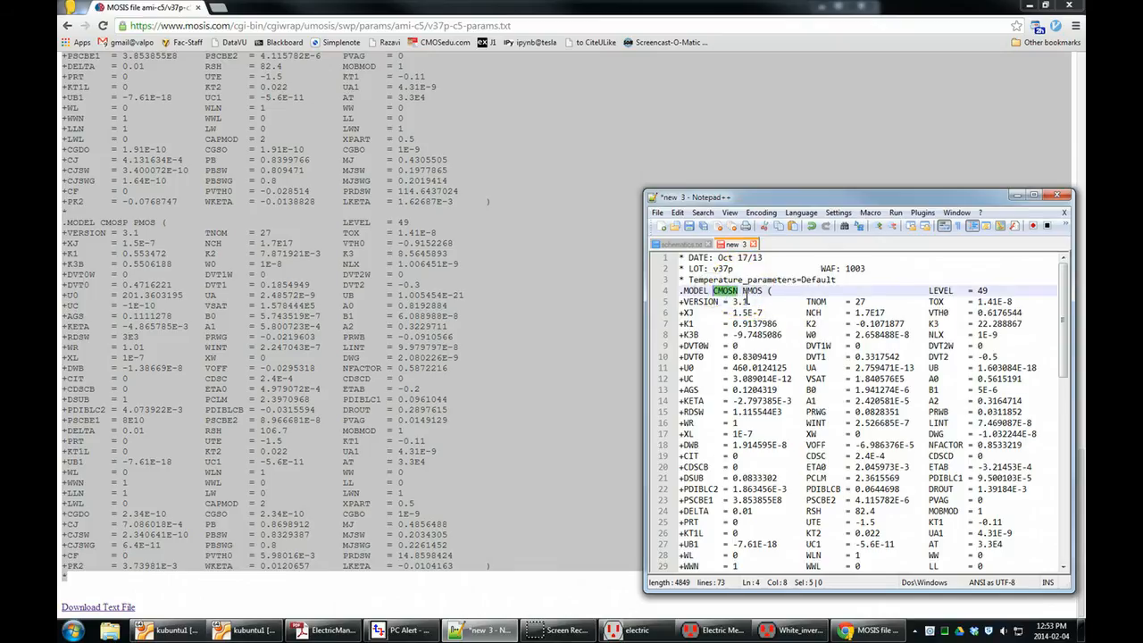
left_click(745, 302)
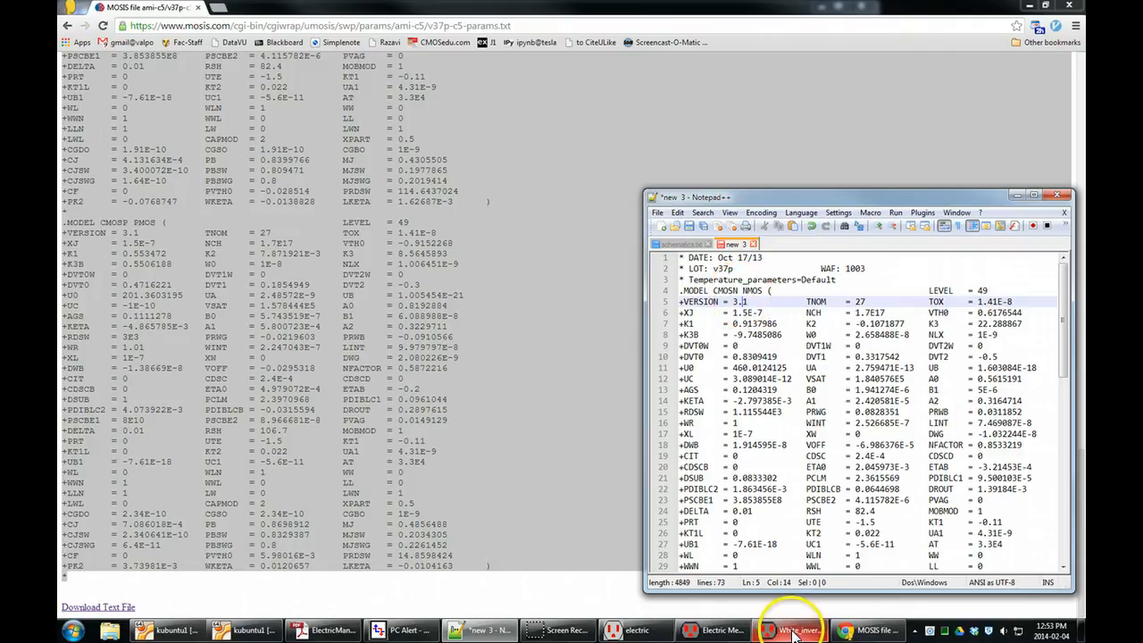
left_click(739, 290)
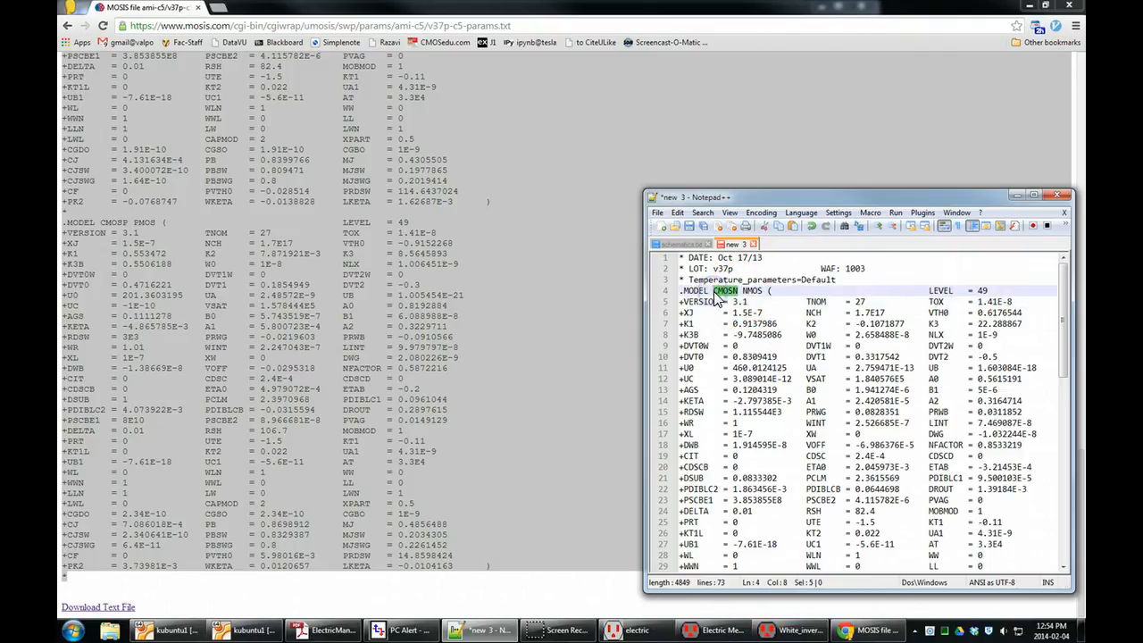
left_click(729, 310)
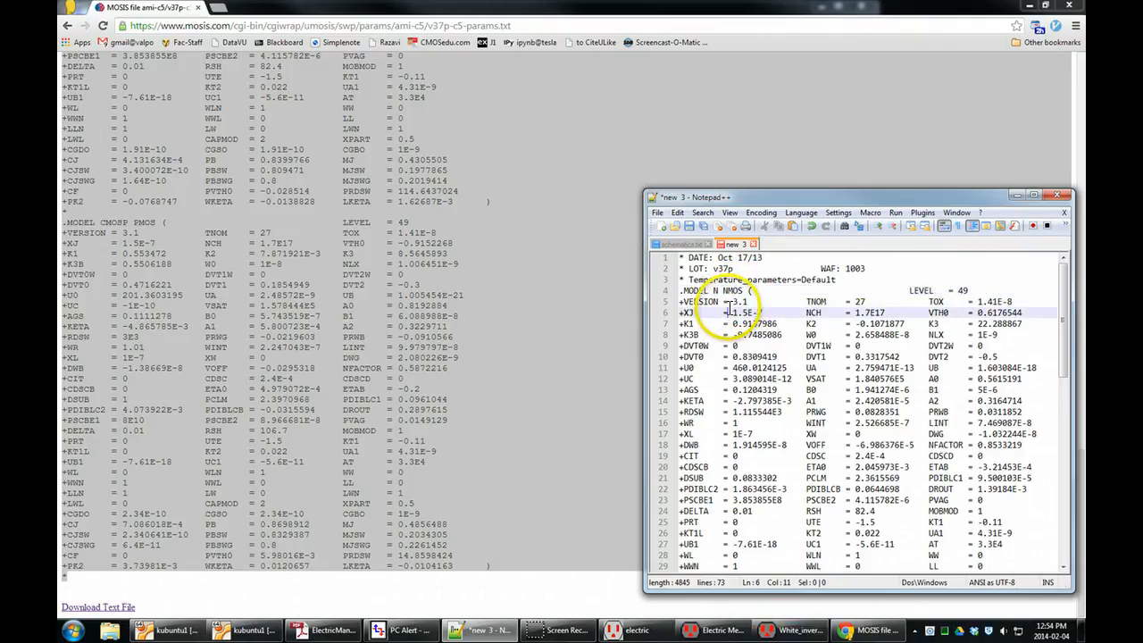
Rename the PMOS model from CMOSP to P in its .MODEL line.
scroll(728, 311, "down", 12)
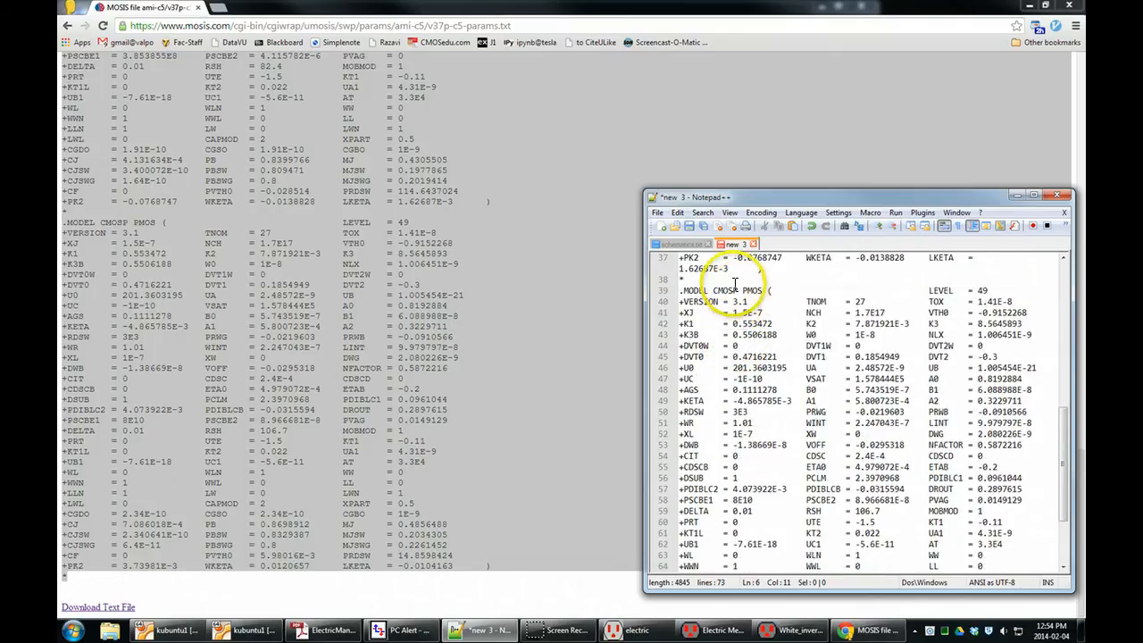
left_click_drag(738, 291, 712, 291)
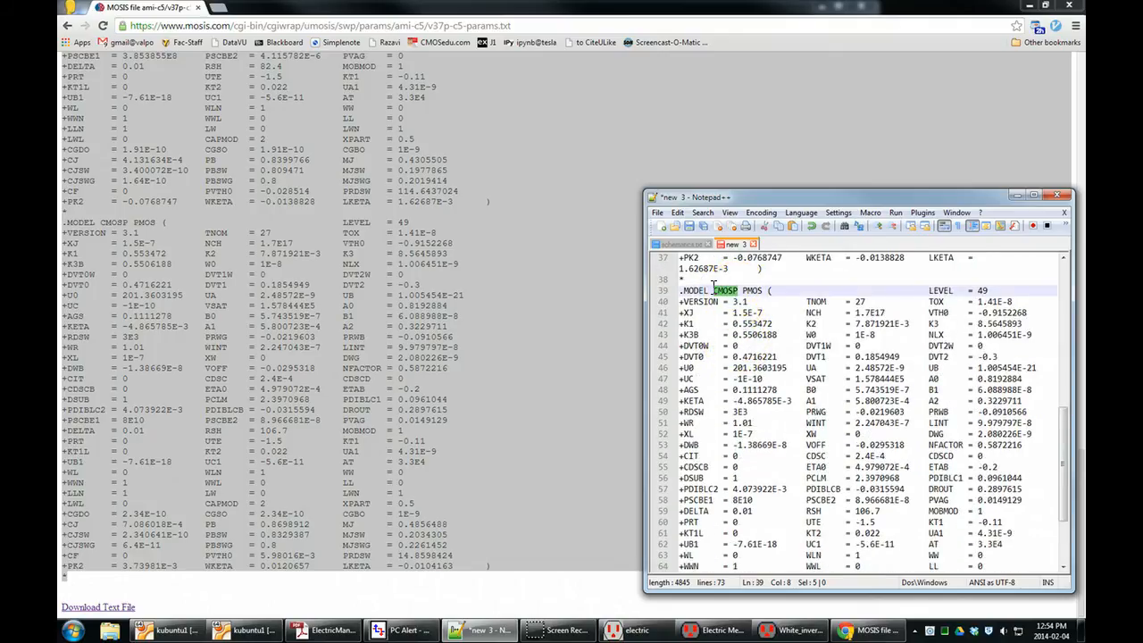
left_click(756, 324)
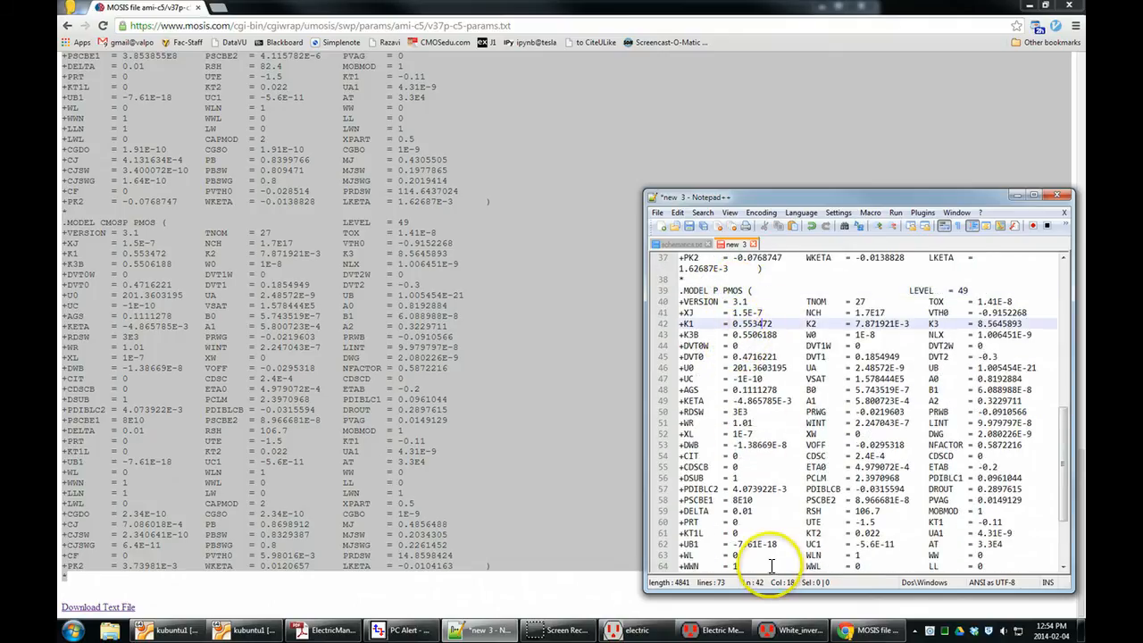
Examine the model name and the LEVEL parameter in the NMOS .MODEL line.
scroll(777, 456, "up", 11)
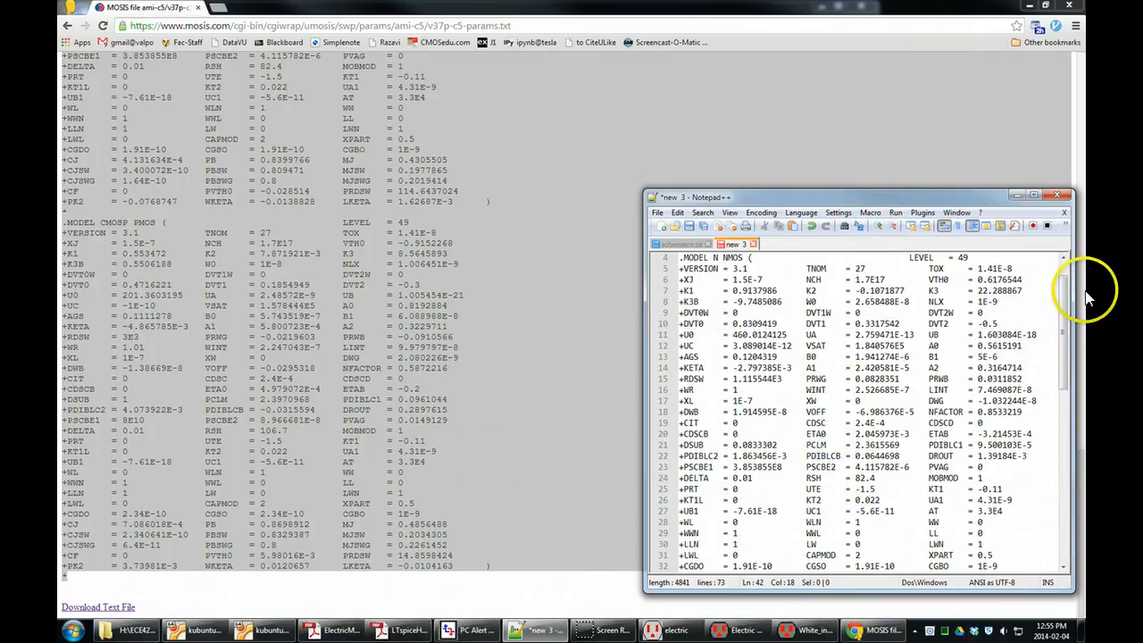
scroll(1069, 294, "up", 1)
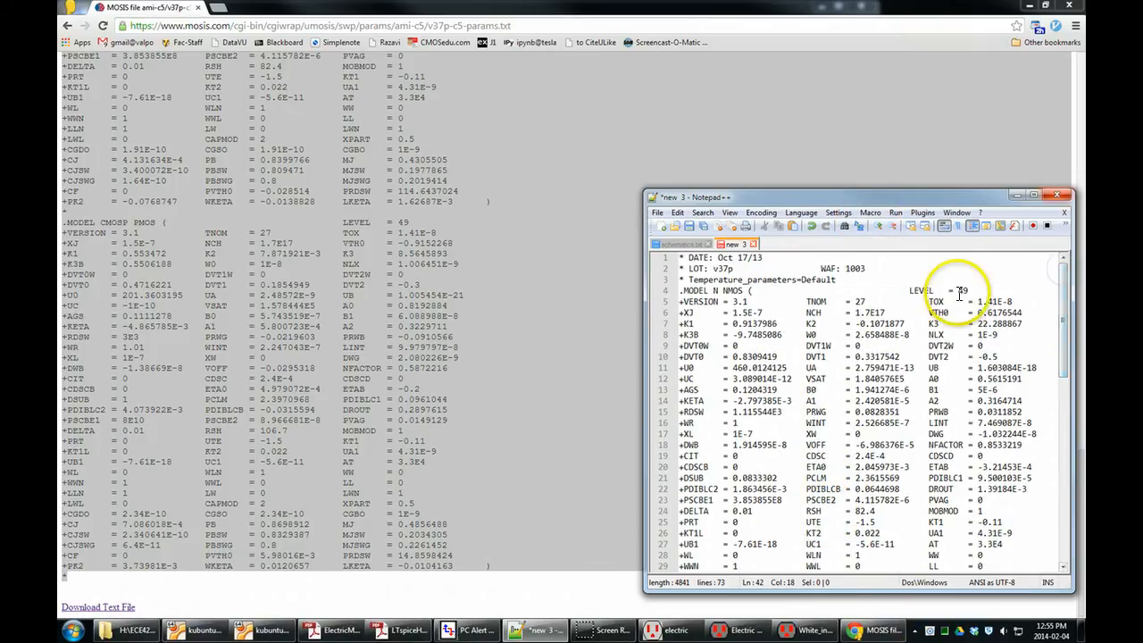
double_click(715, 290)
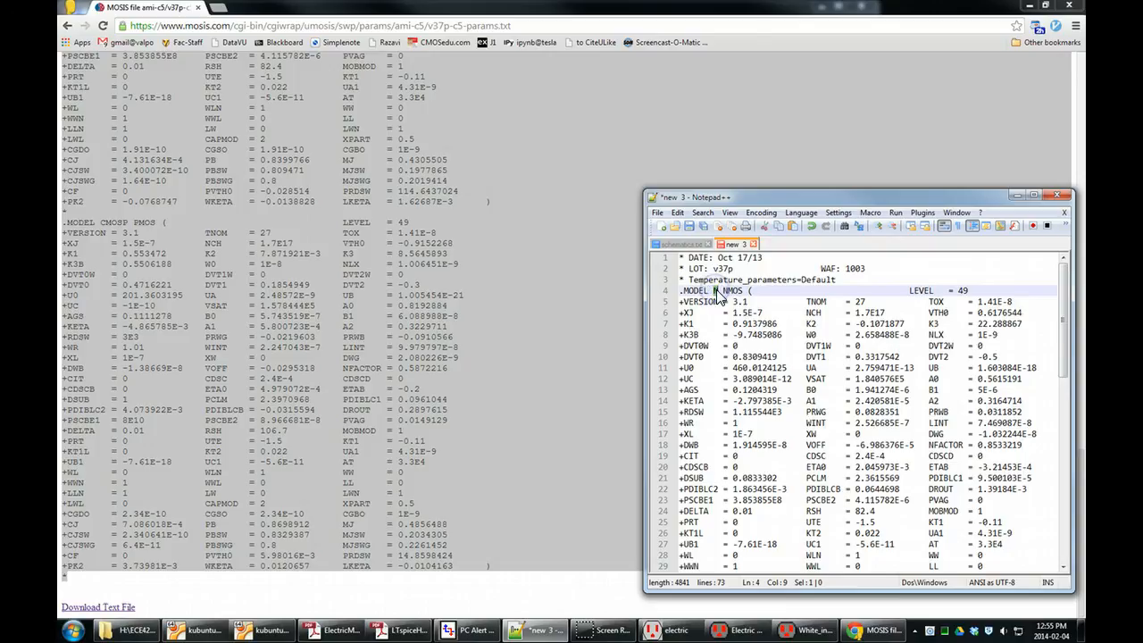
left_click(837, 313)
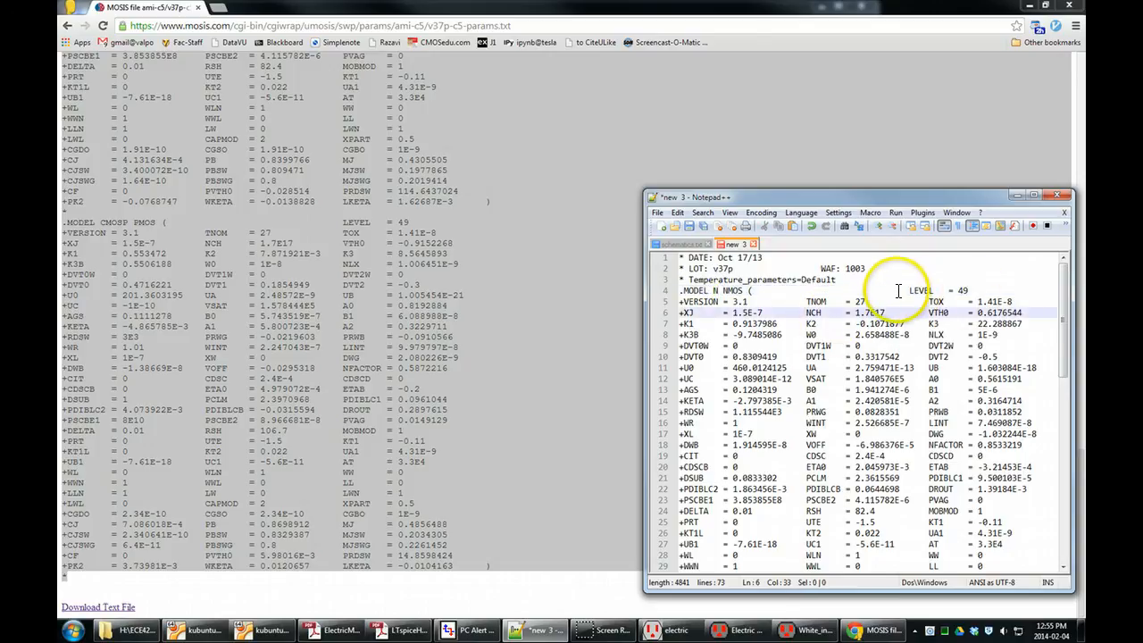
double_click(929, 290)
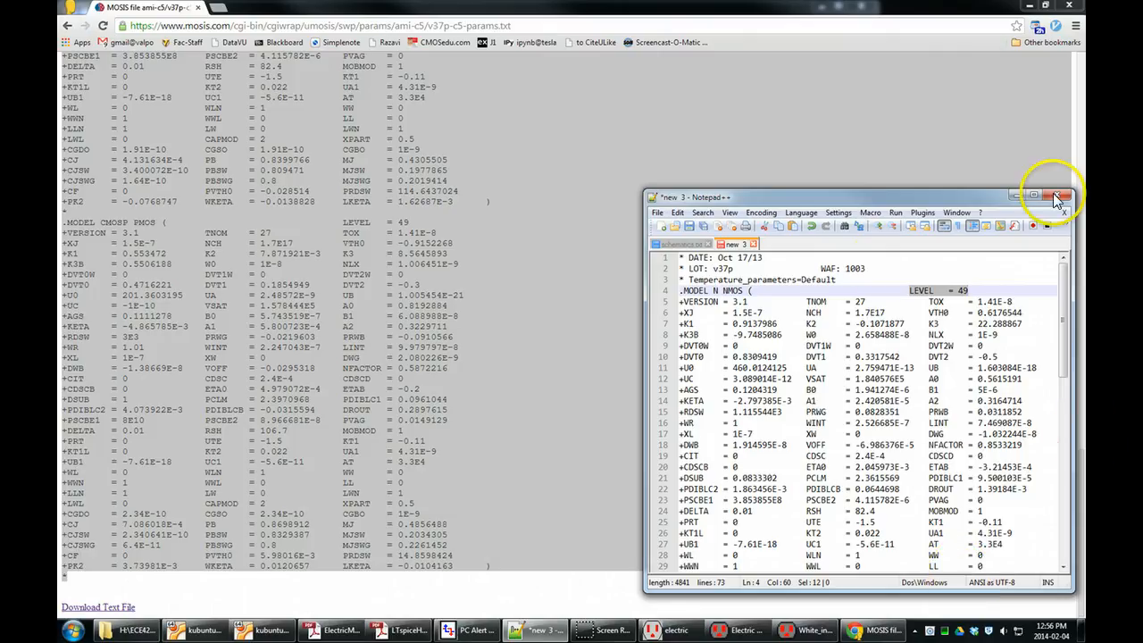
left_click(829, 304)
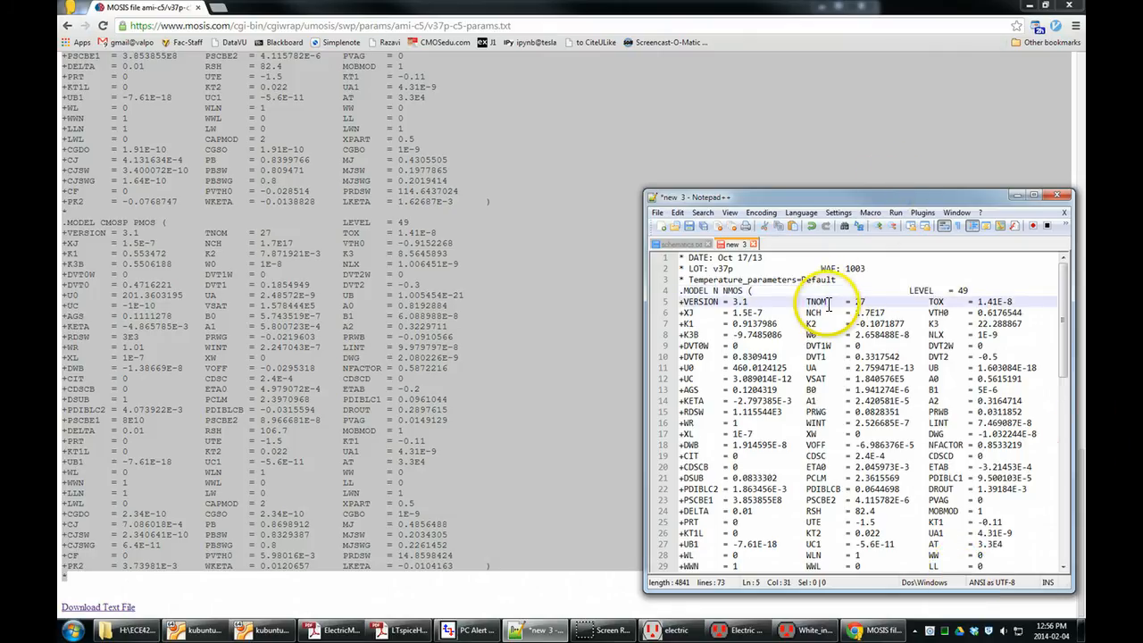
left_click(816, 290)
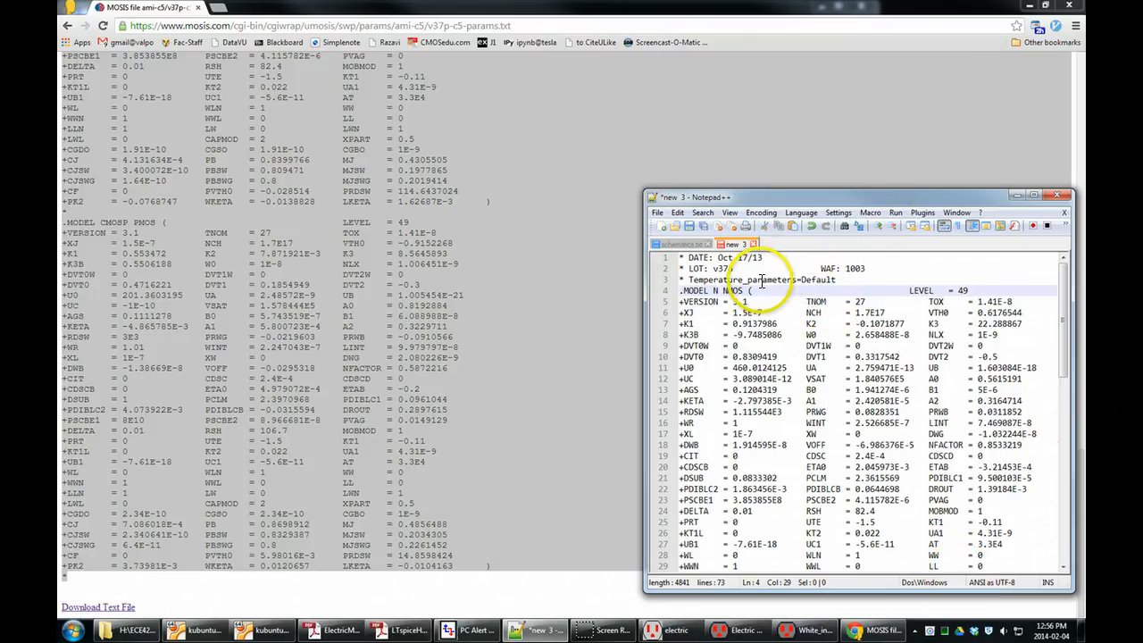
left_click_drag(974, 291, 904, 293)
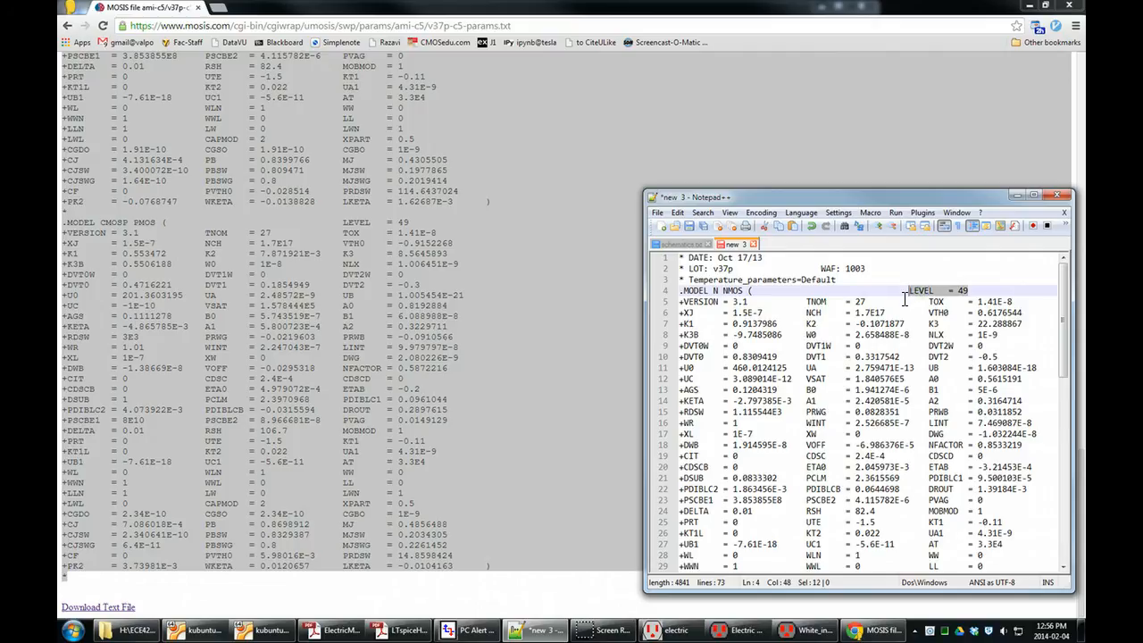
left_click(909, 293)
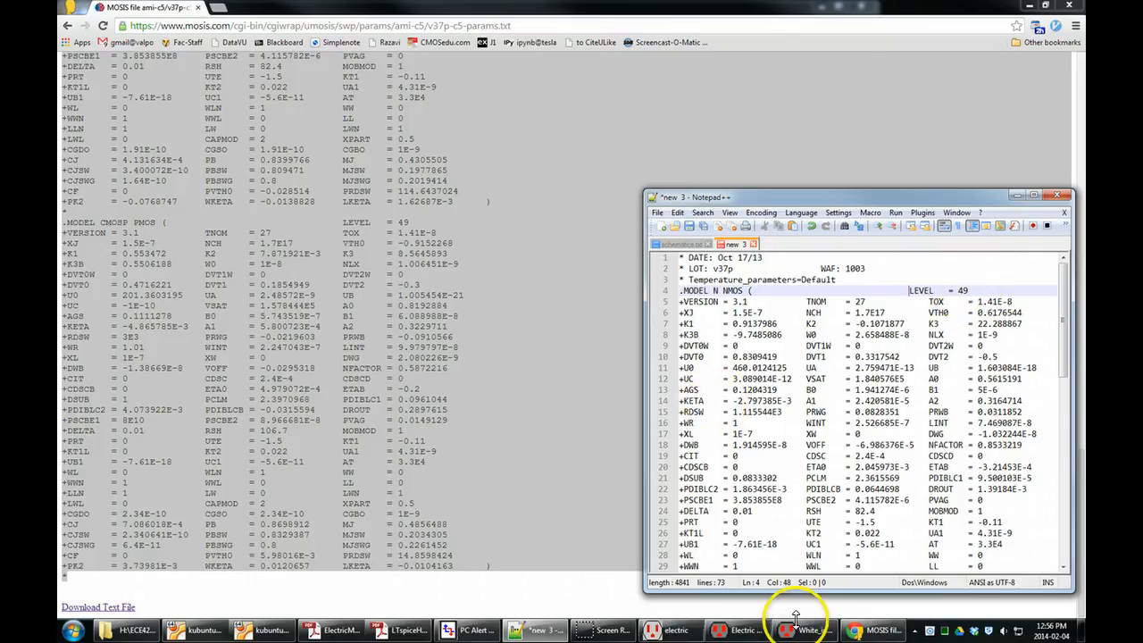
Switch to LTspiceHelp.pdf in Adobe Reader and search the document for bsim3.
mouse_move(412, 630)
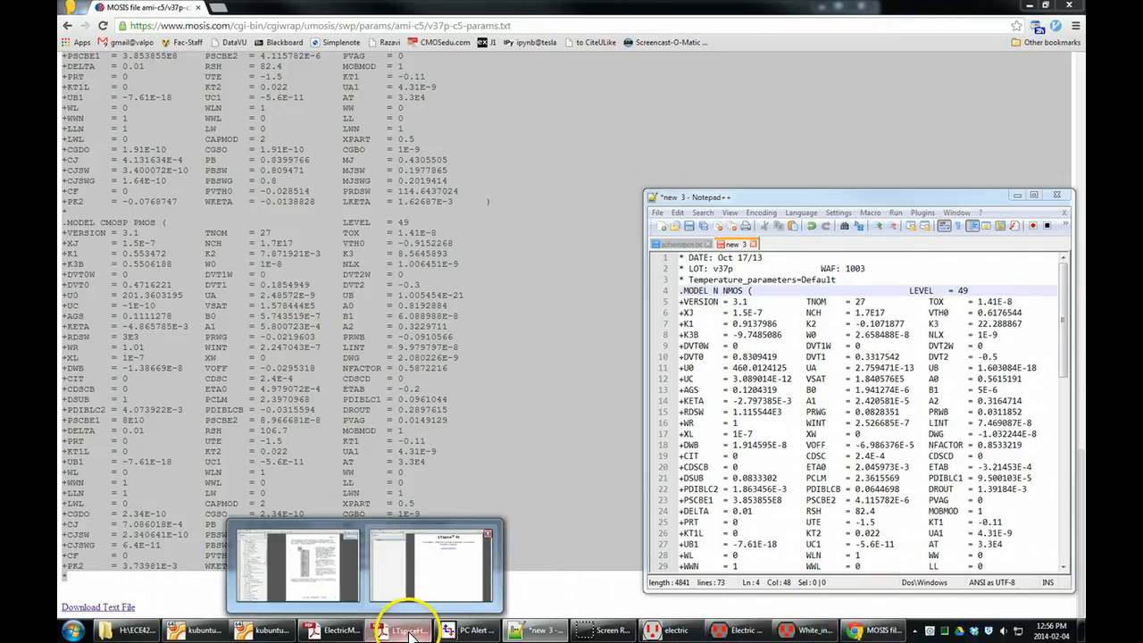
left_click(393, 572)
left_click(594, 232)
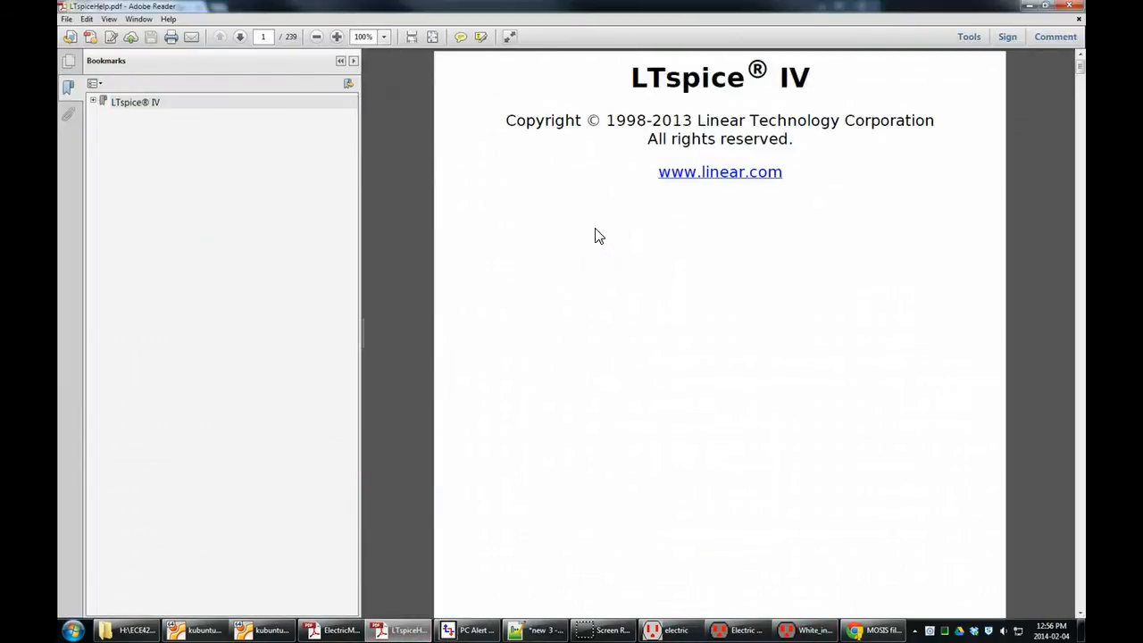
key("ctrl+f")
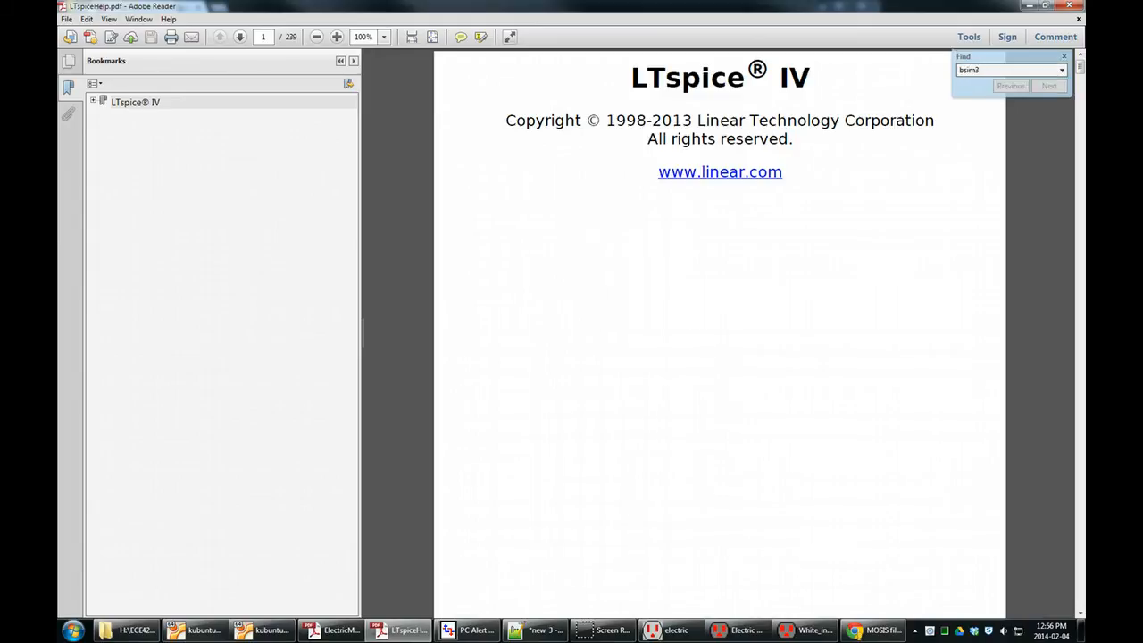
key("Return")
left_click(621, 332)
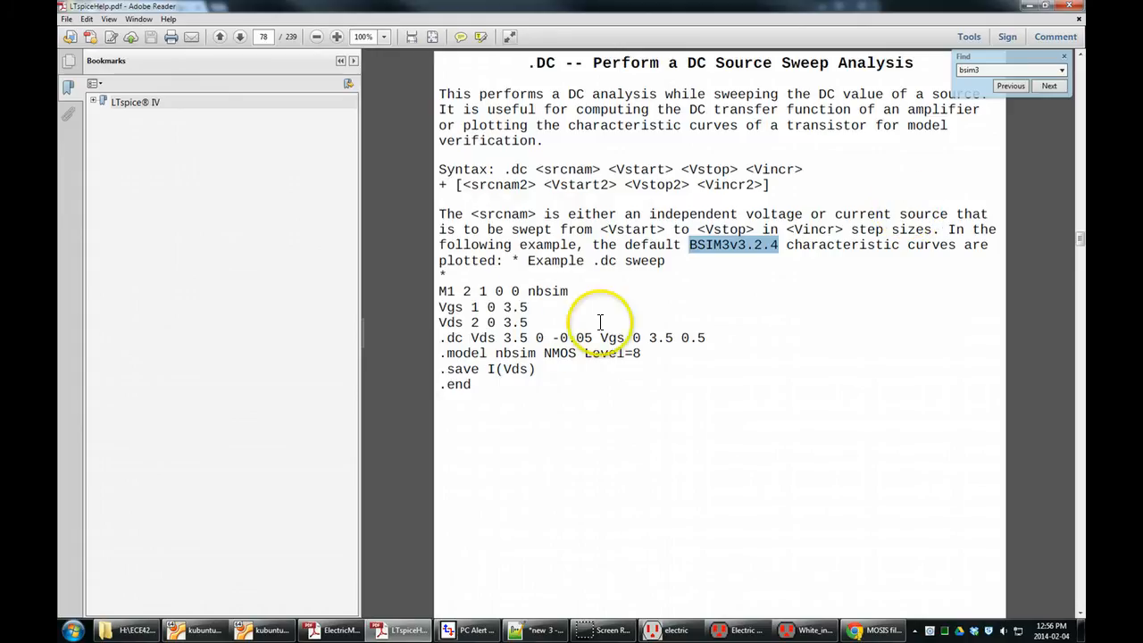
Go to the next bsim3 match in the MOSFET level list and look back to the start of the M. MOSFET section.
left_click(1051, 86)
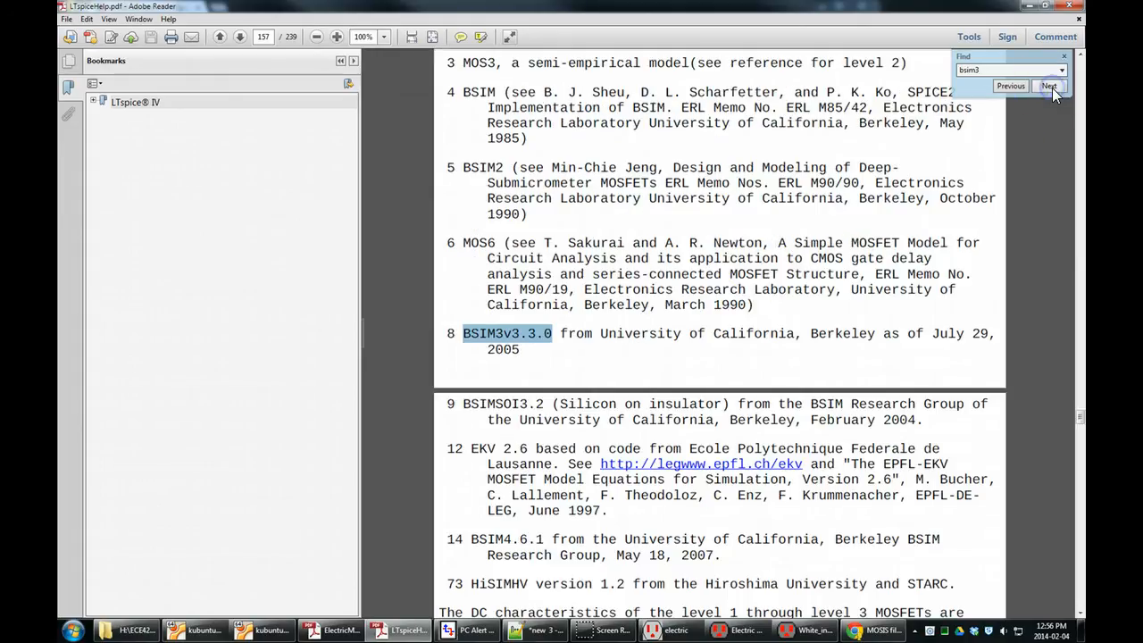
scroll(706, 302, "up", 10)
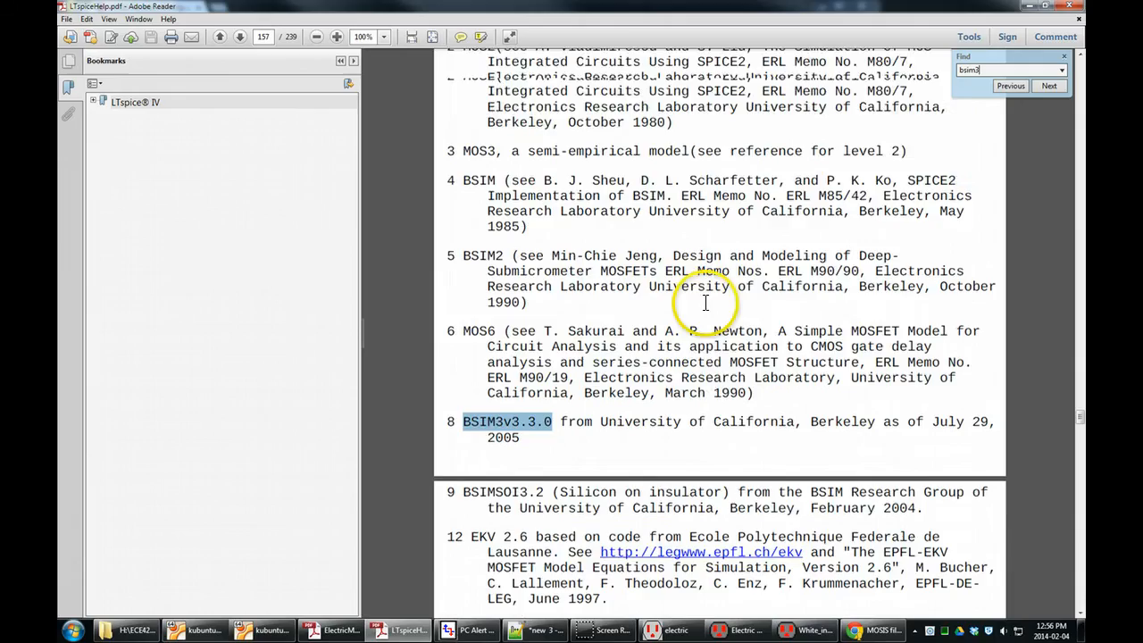
scroll(706, 302, "up", 11)
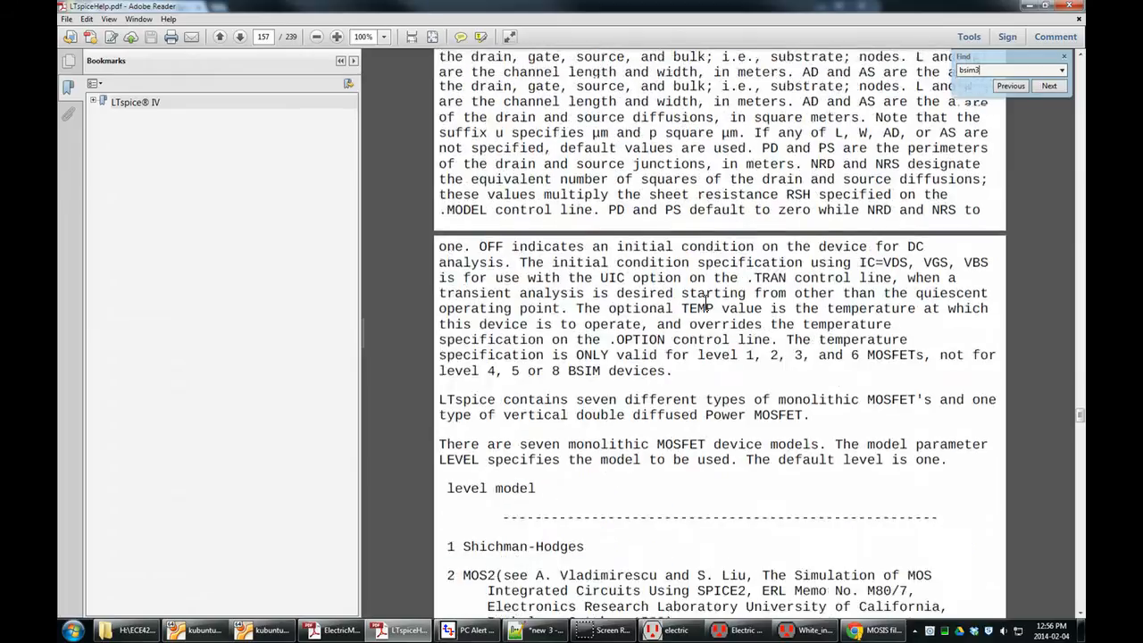
scroll(703, 303, "up", 9)
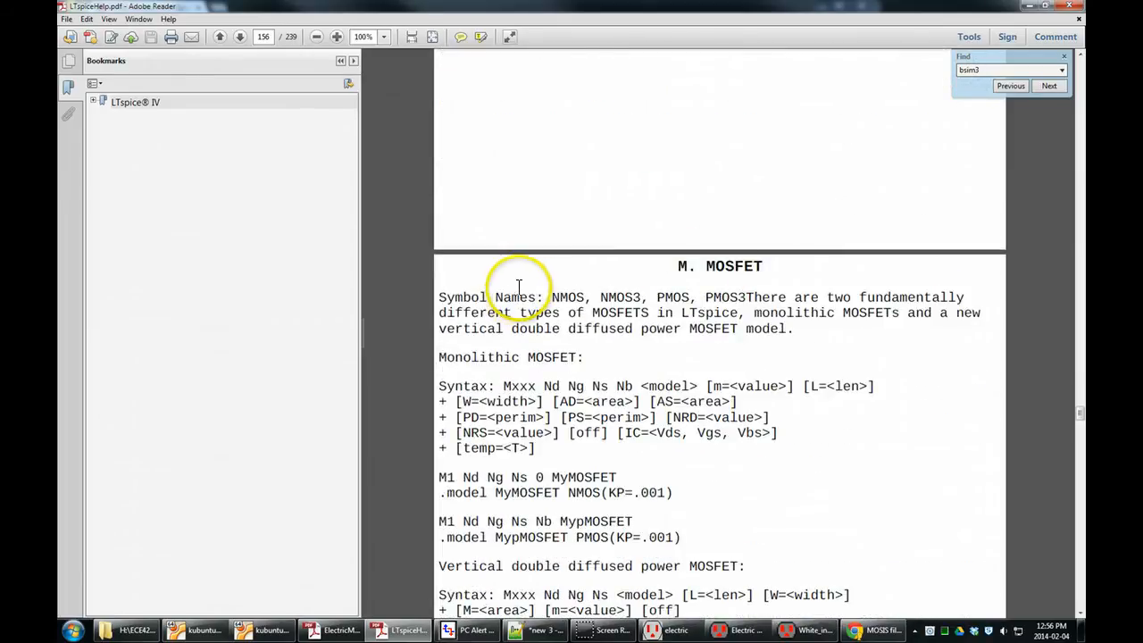
Read the M. MOSFET section's device syntax, example .model lines and the description of the monolithic MOSFET's terminals and dimensions.
scroll(527, 286, "down", 3)
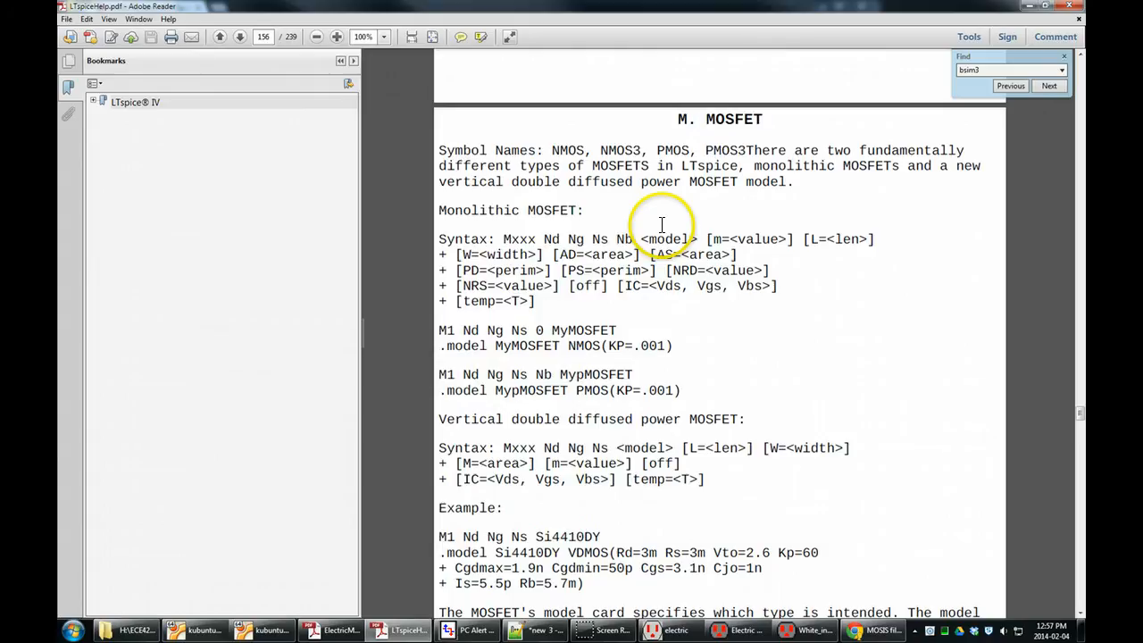
left_click(569, 158)
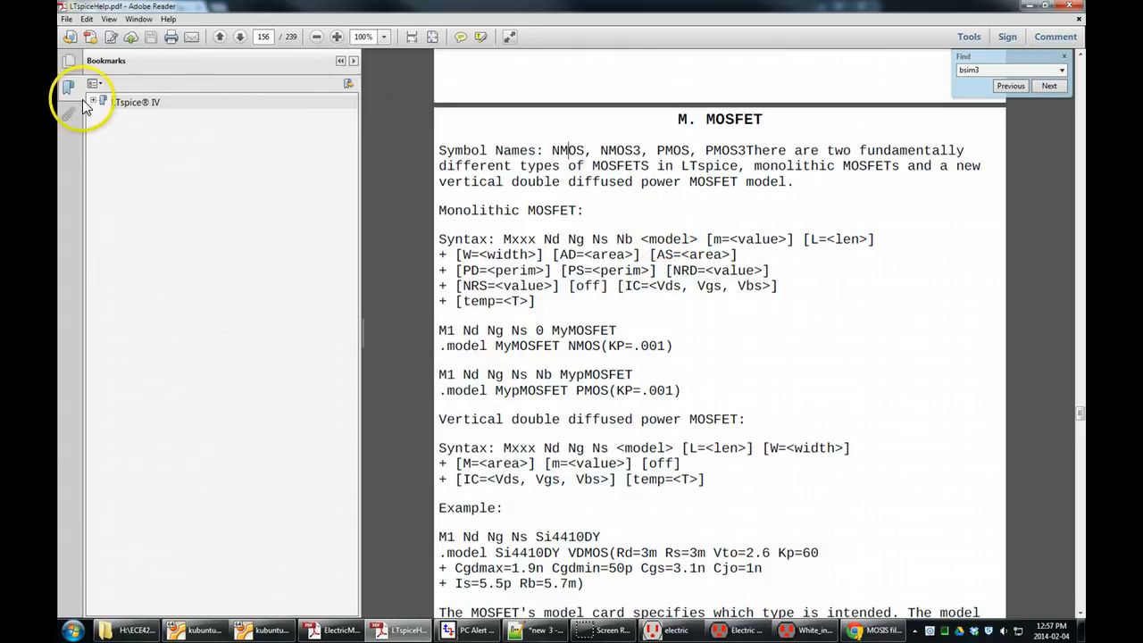
right_click(655, 163)
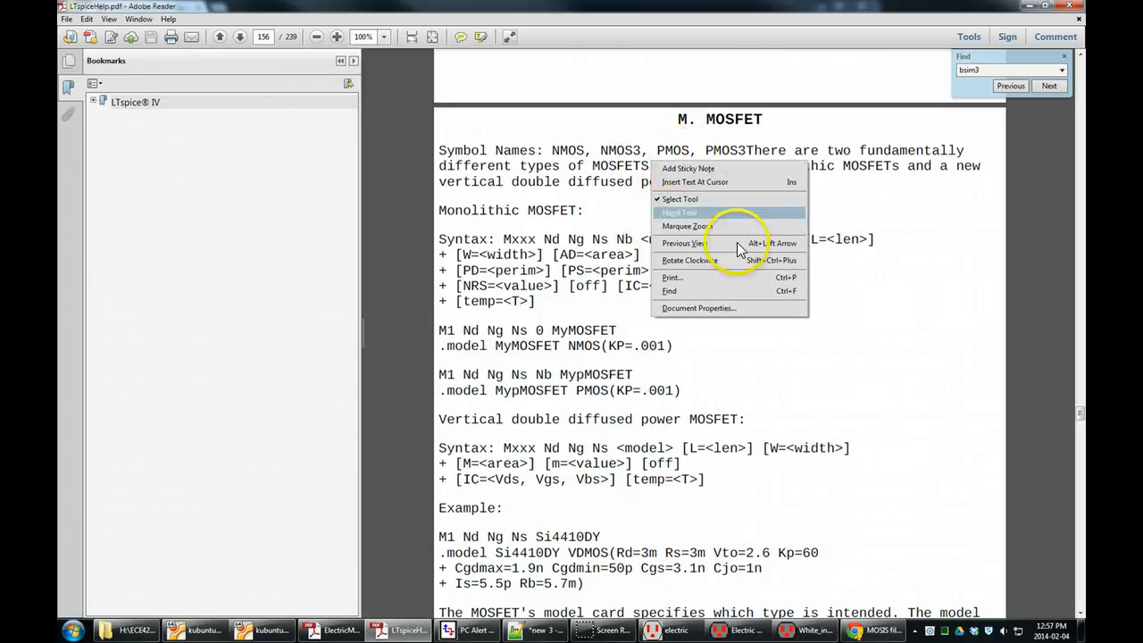
left_click(861, 295)
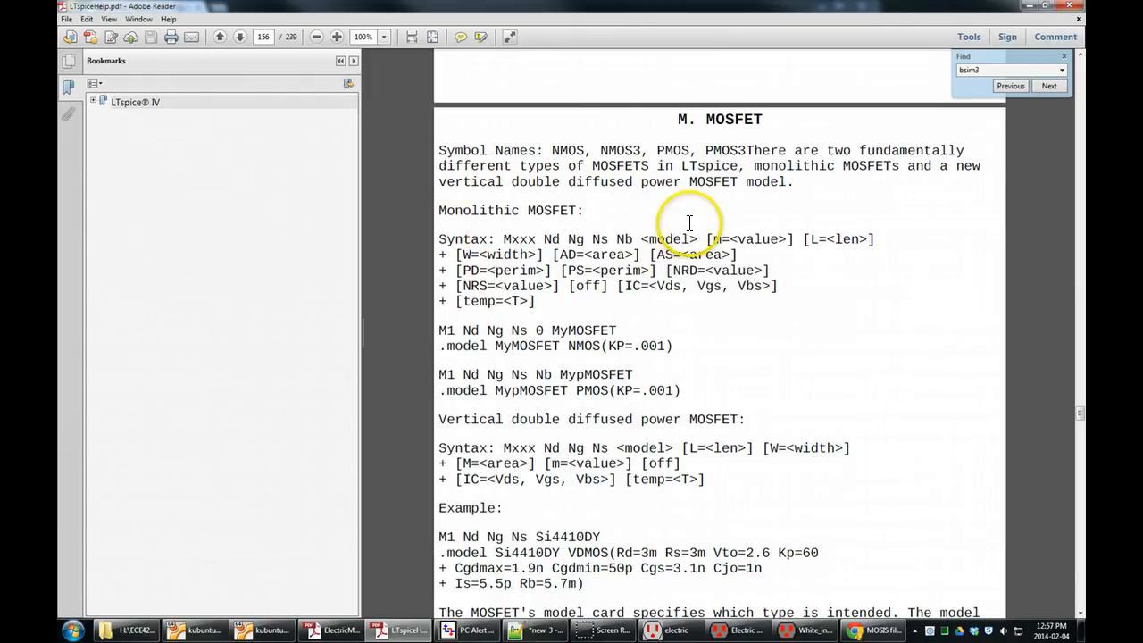
scroll(689, 225, "down", 3)
scroll(549, 243, "down", 3)
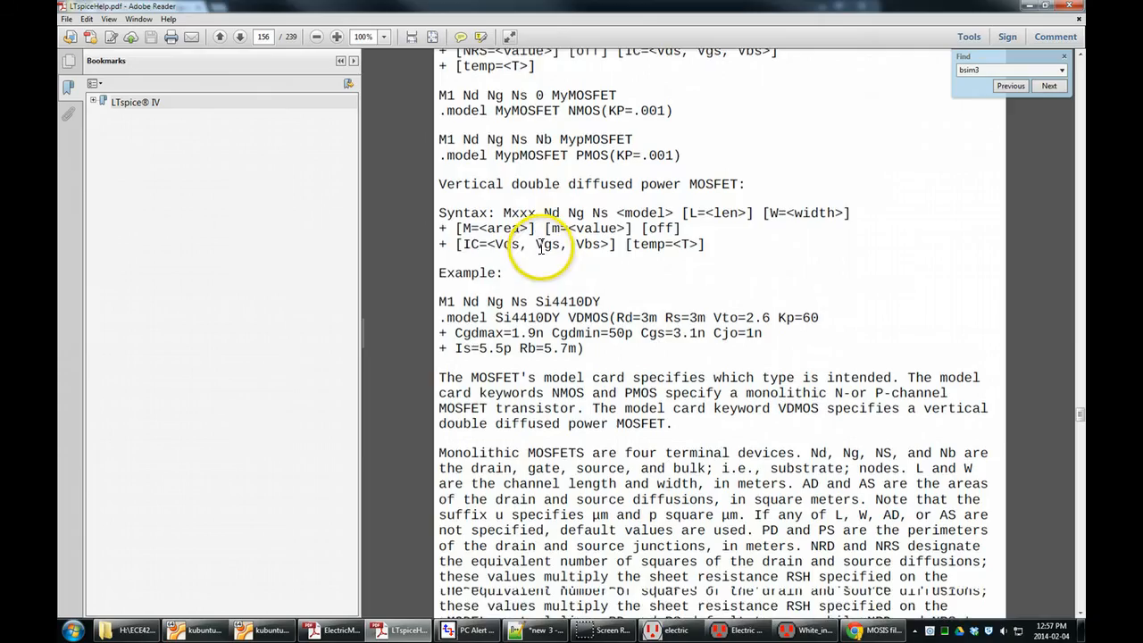
scroll(590, 190, "down", 5)
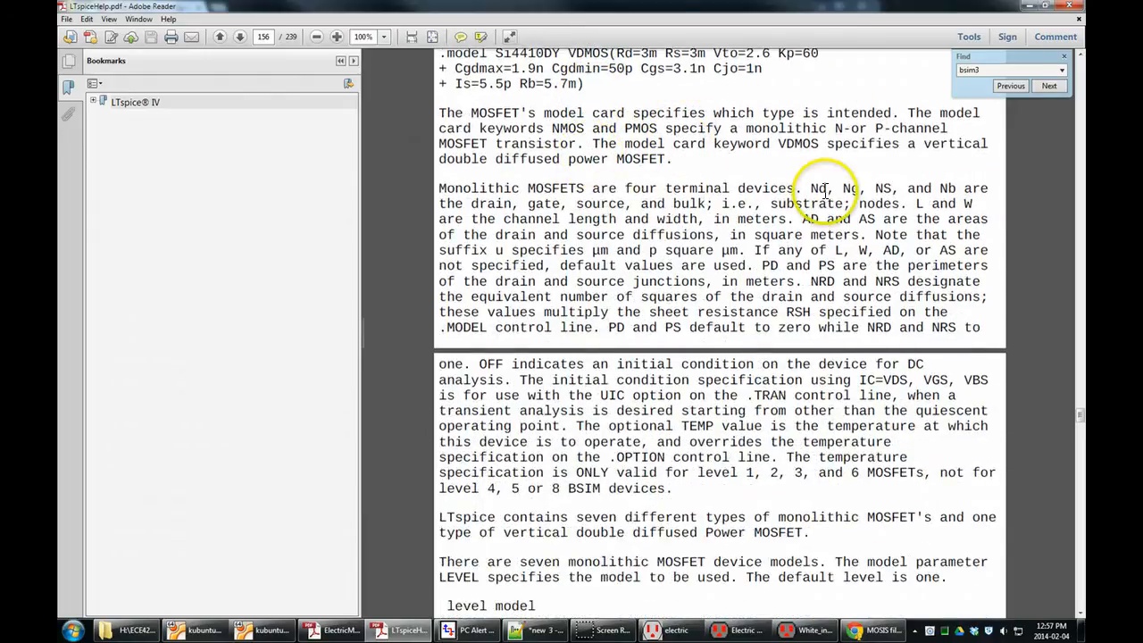
left_click_drag(810, 189, 950, 188)
left_click(891, 188)
scroll(863, 190, "down", 3)
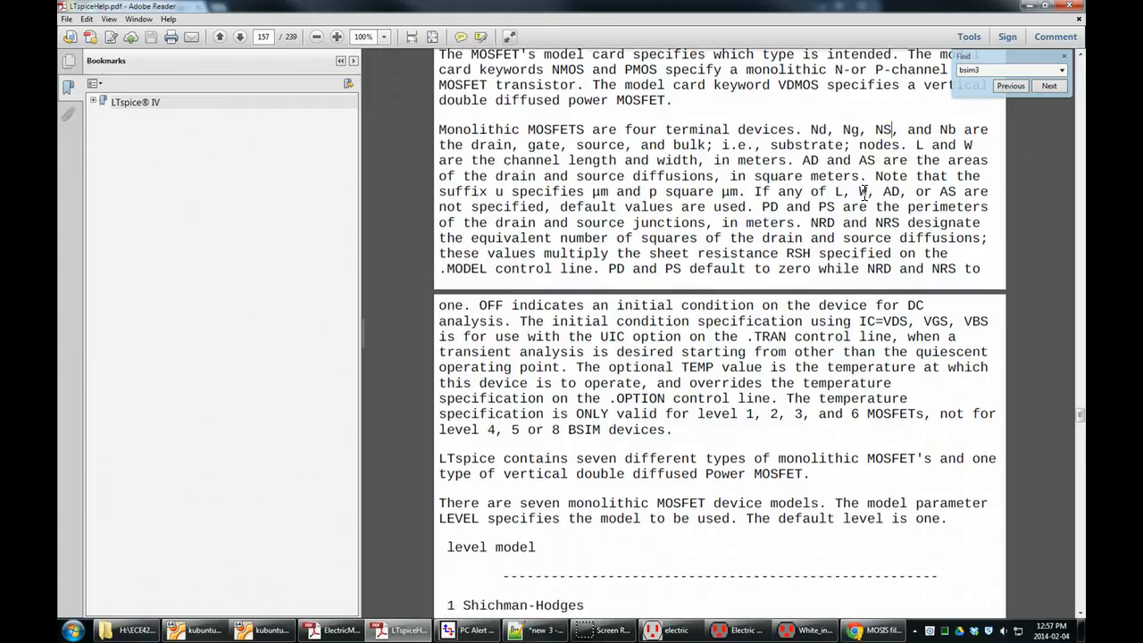
scroll(863, 193, "down", 4)
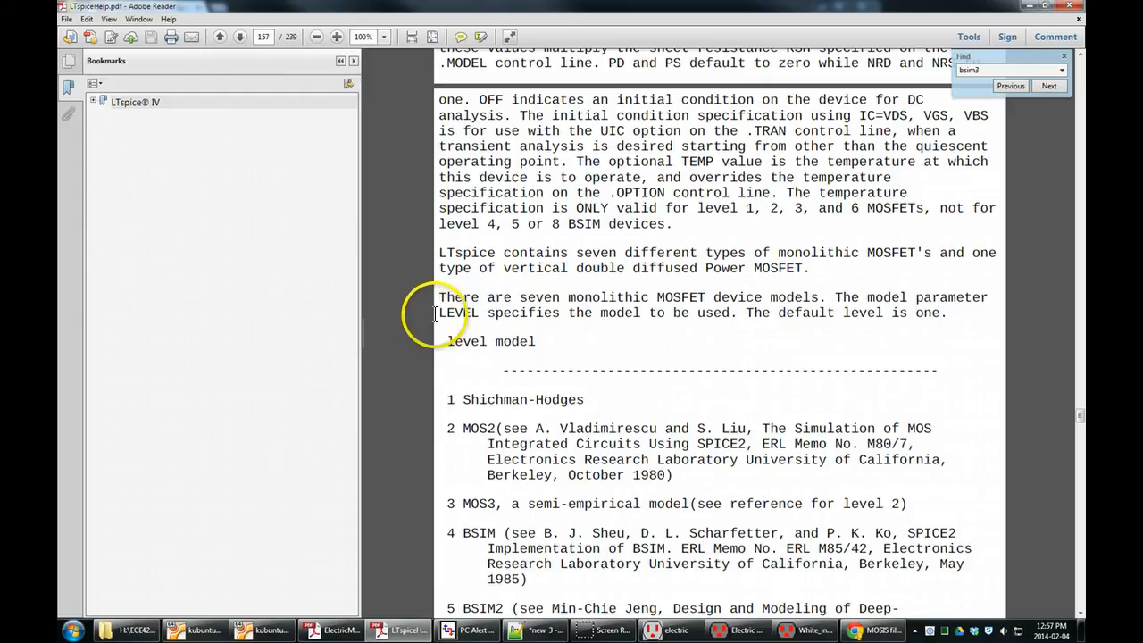
Examine the LEVEL parameter description and the list of MOSFET model levels for the number assigned to BSIM3.
left_click_drag(438, 311, 516, 310)
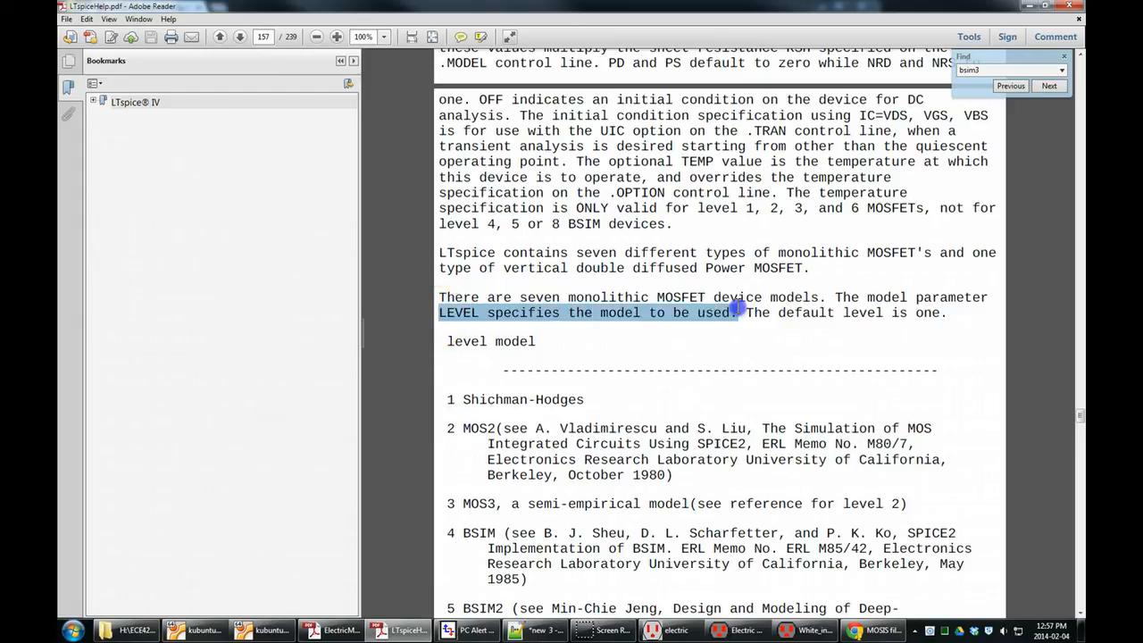
left_click(830, 304)
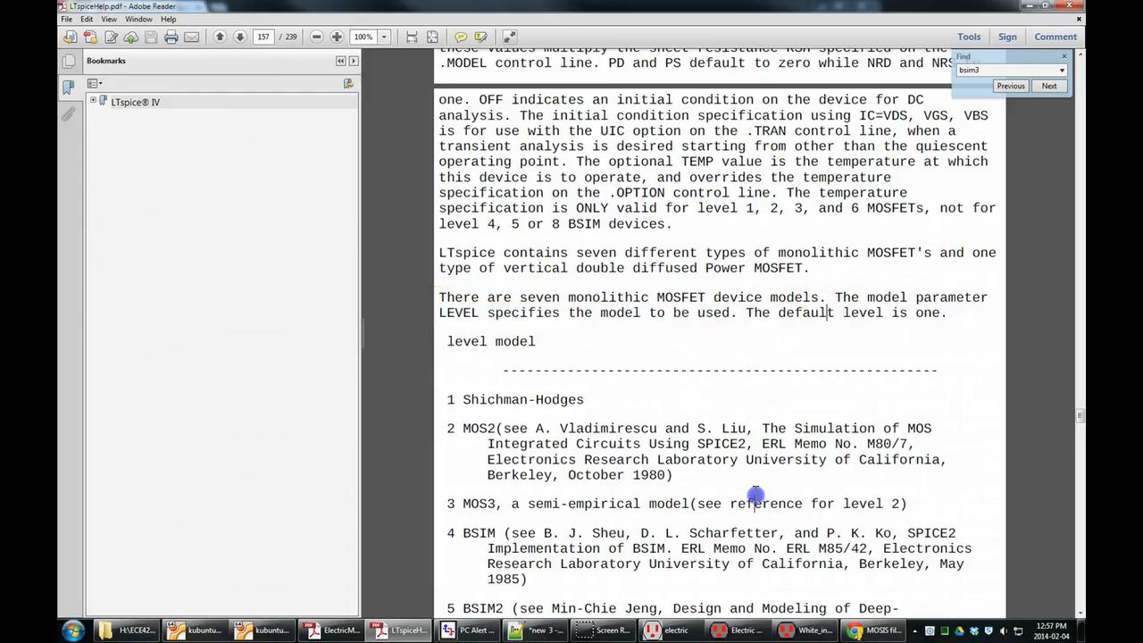
left_click_drag(756, 500, 757, 455)
left_click(741, 413)
scroll(742, 413, "down", 5)
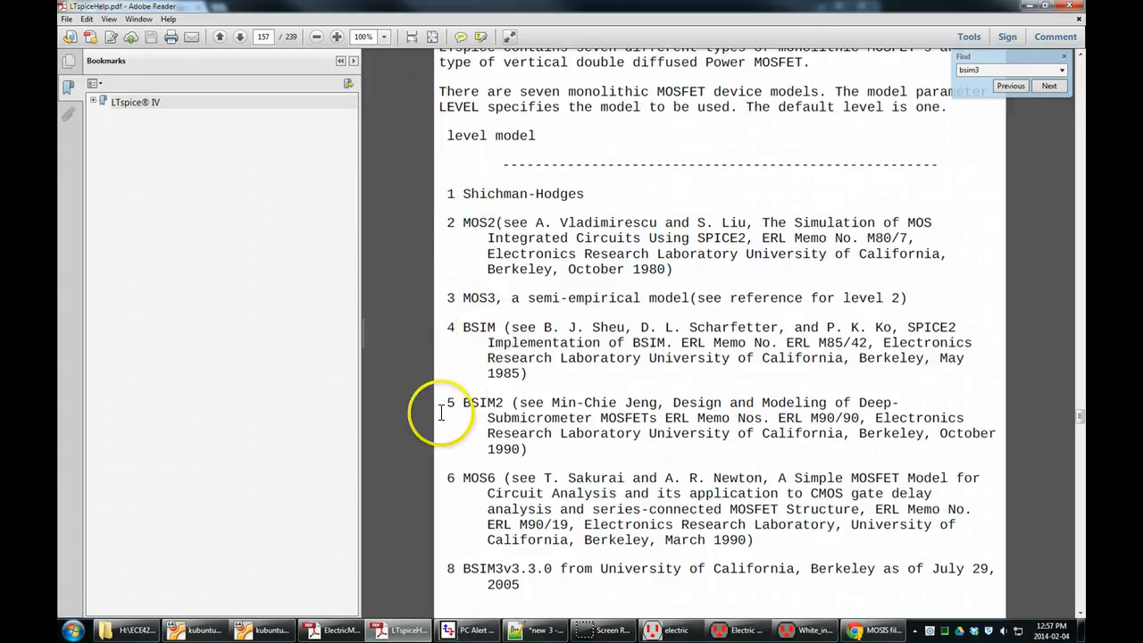
scroll(494, 396, "down", 3)
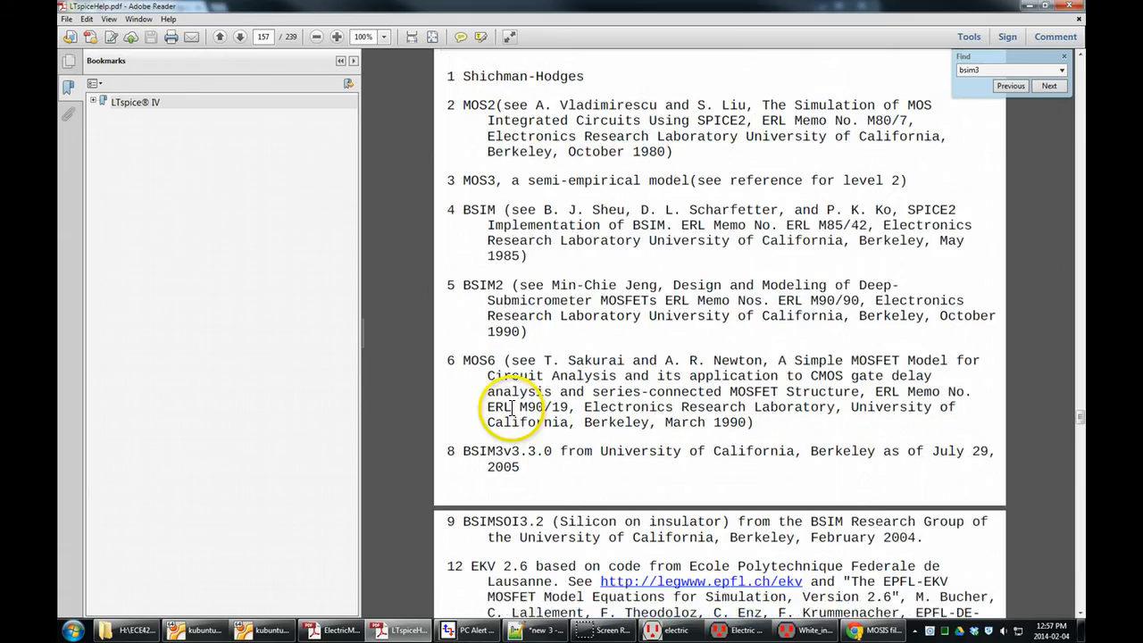
scroll(487, 357, "down", 3)
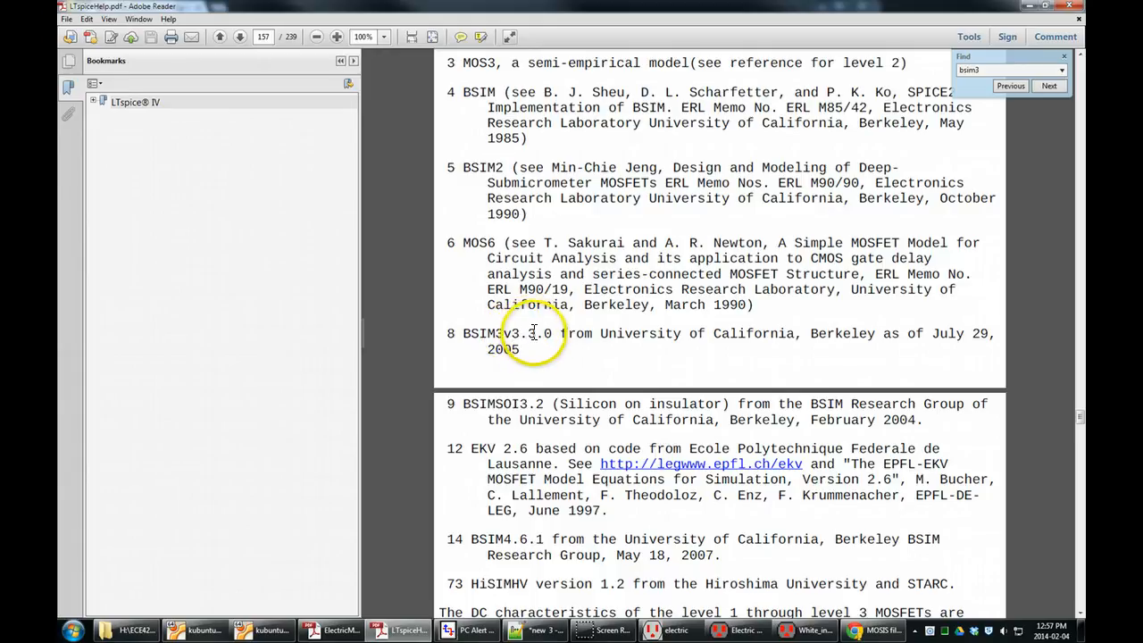
scroll(534, 337, "down", 3)
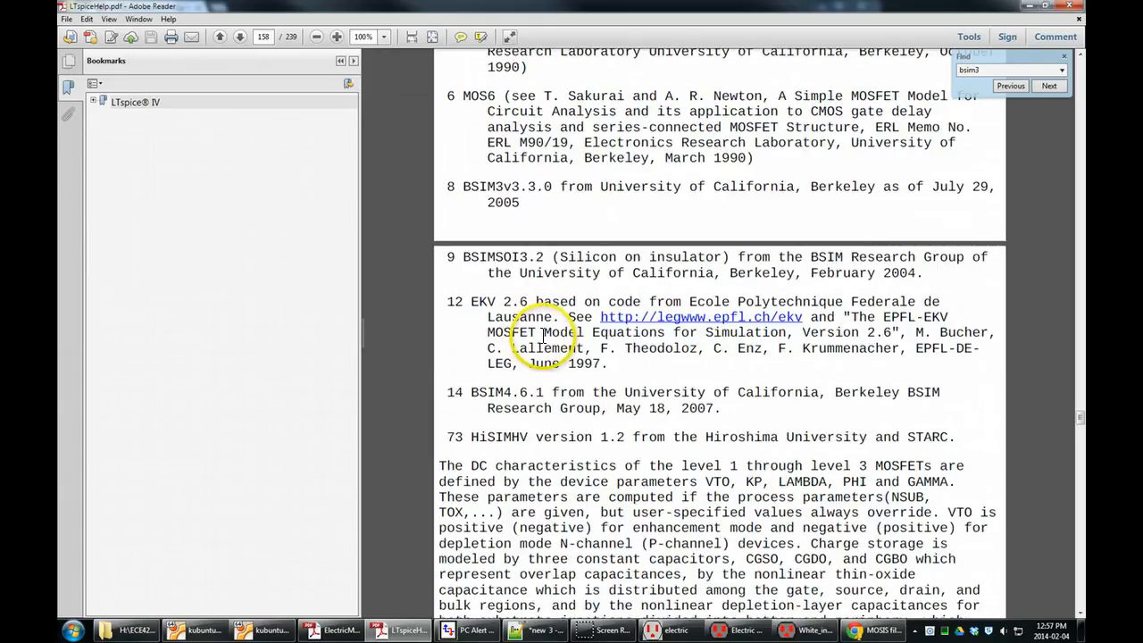
scroll(543, 334, "up", 1)
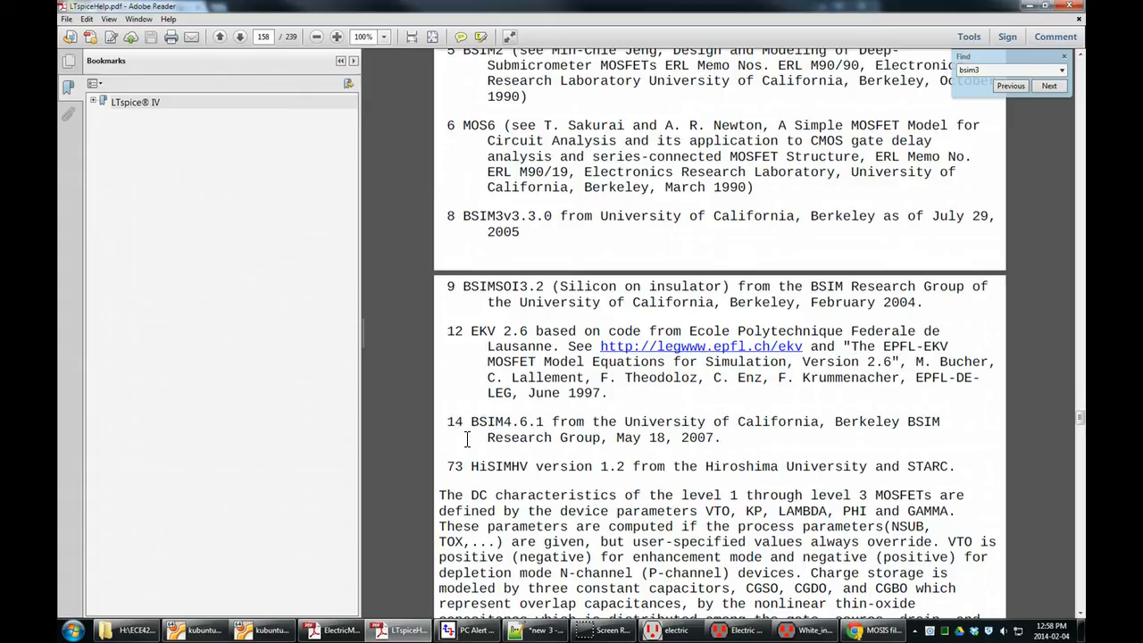
double_click(451, 215)
Switch to Notepad++ and set LEVEL to 8 in both the NMOS and PMOS .MODEL lines.
left_click(538, 631)
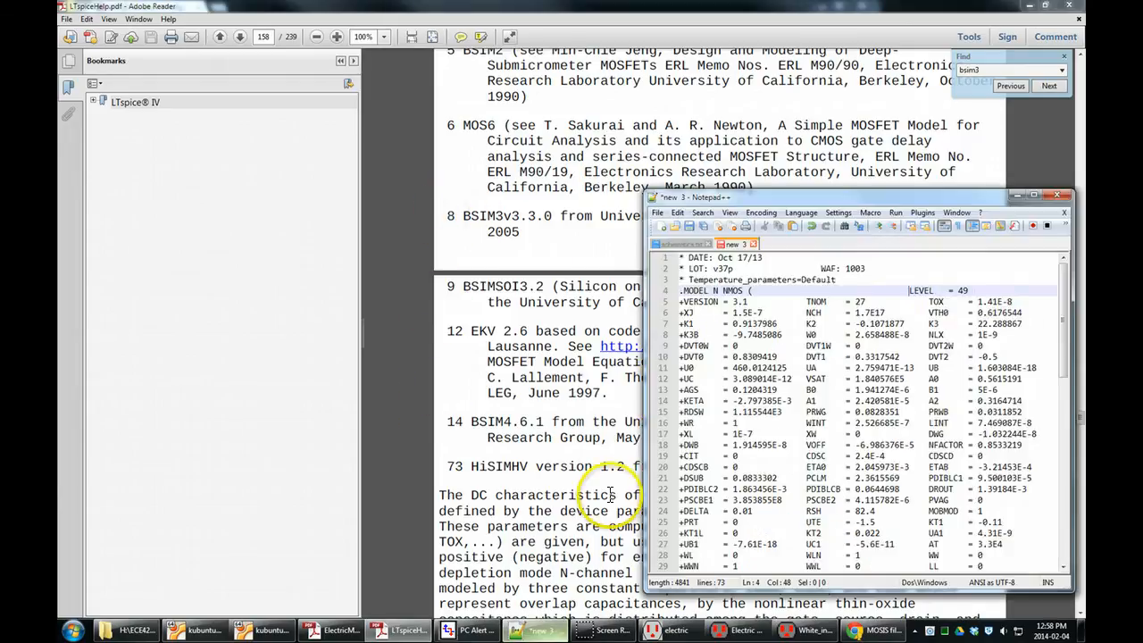
double_click(959, 291)
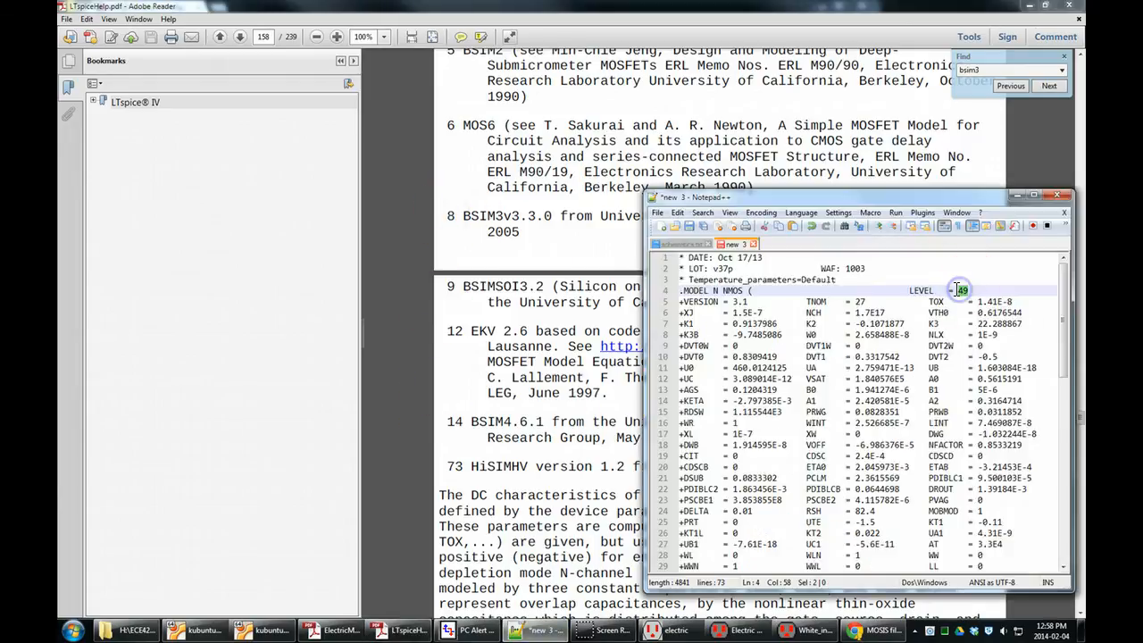
left_click_drag(1064, 303, 1070, 514)
scroll(1001, 385, "up", 4)
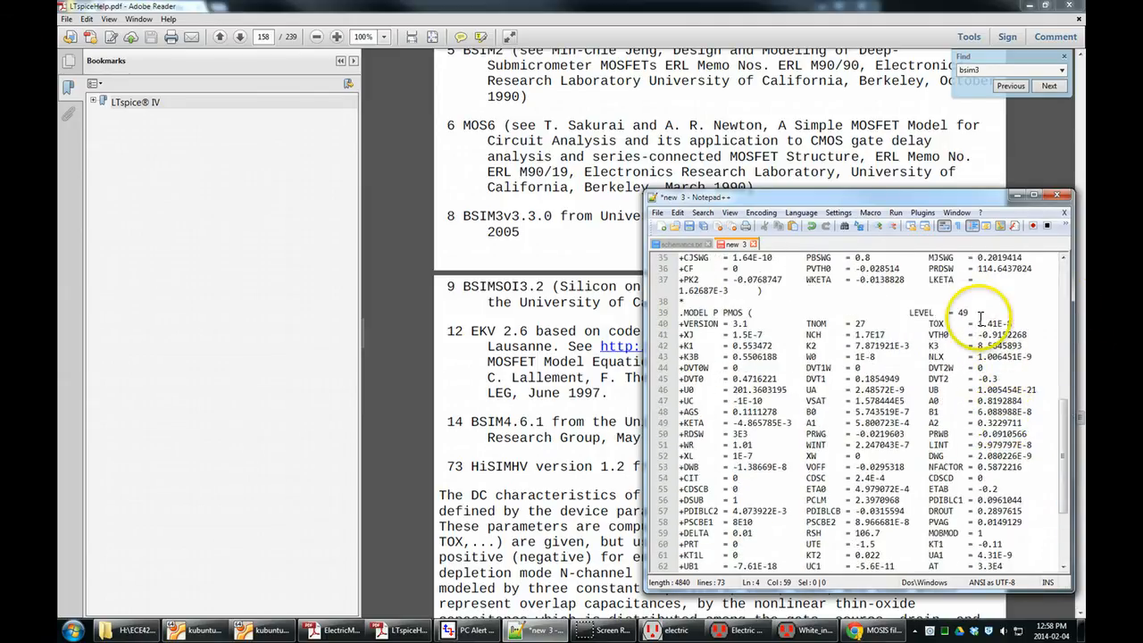
left_click_drag(971, 314, 967, 315)
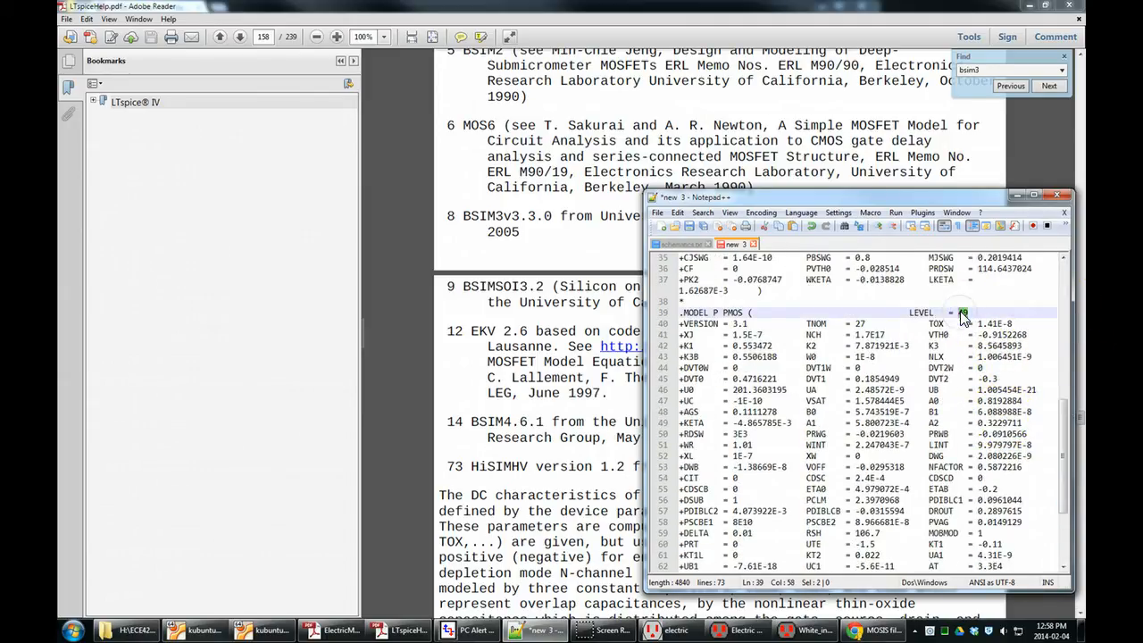
left_click(951, 335)
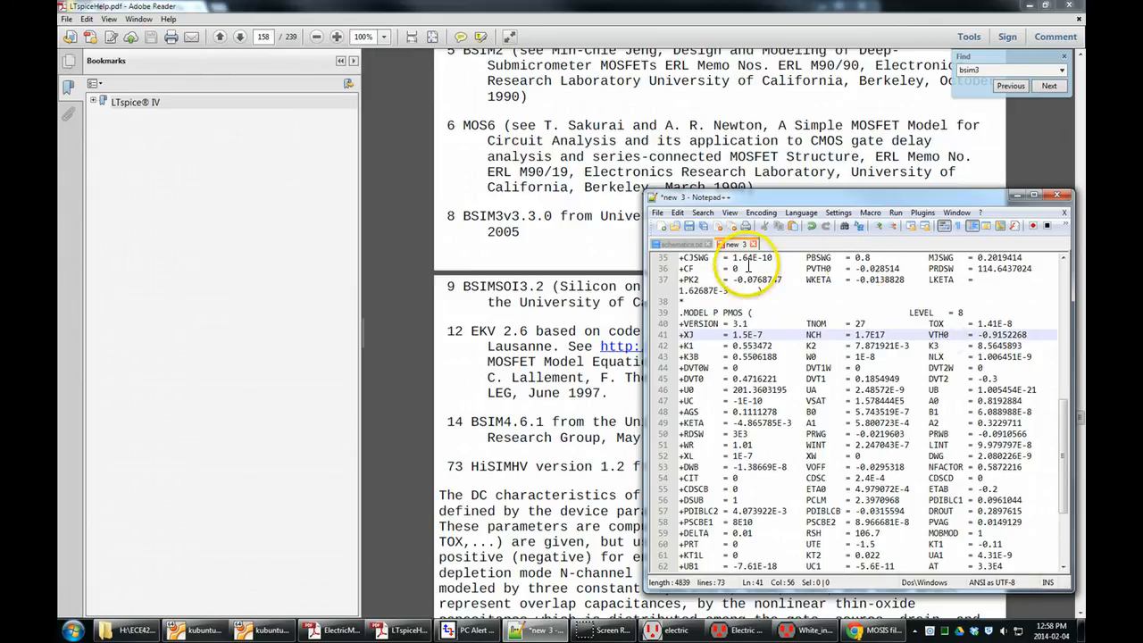
Save the model file as c5.txt in the ECE429\test folder, replacing the existing file.
left_click(694, 231)
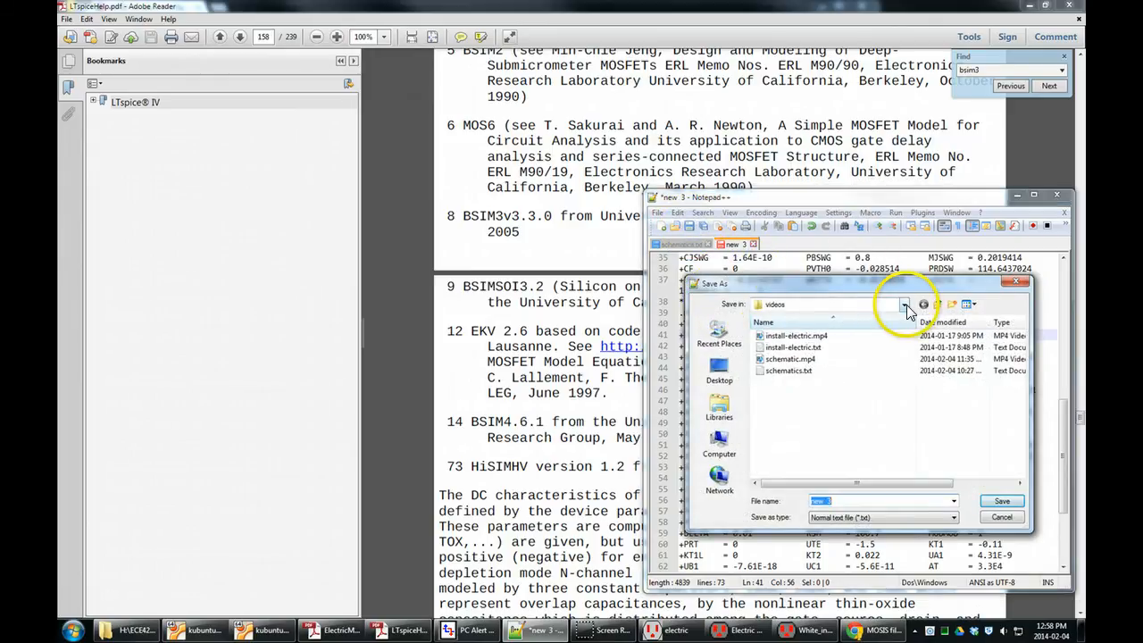
left_click(905, 305)
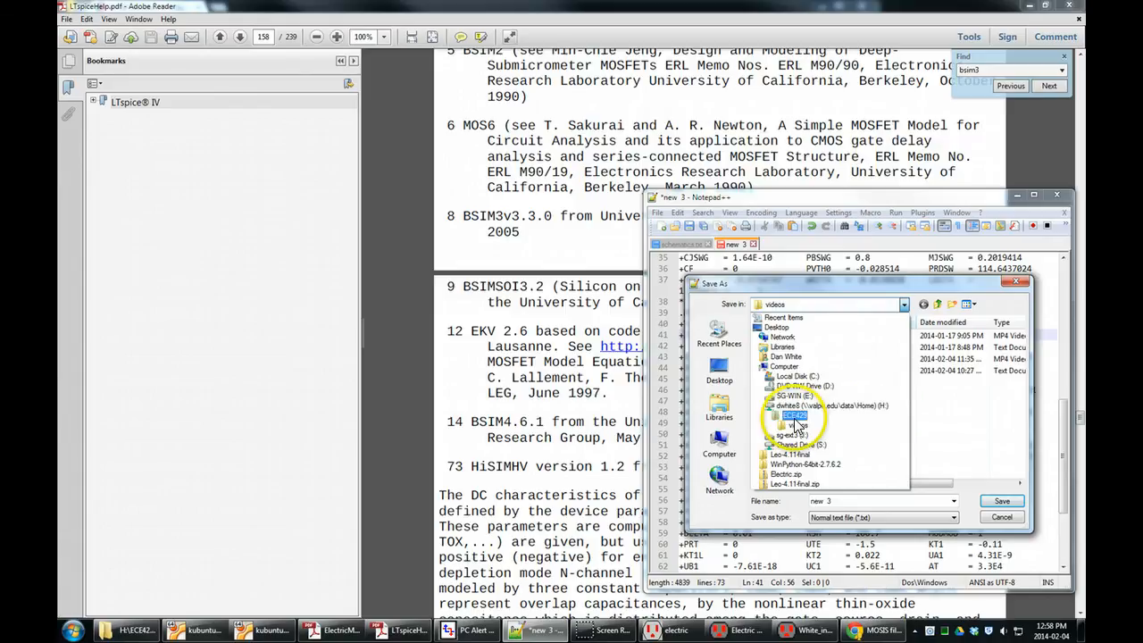
left_click(794, 417)
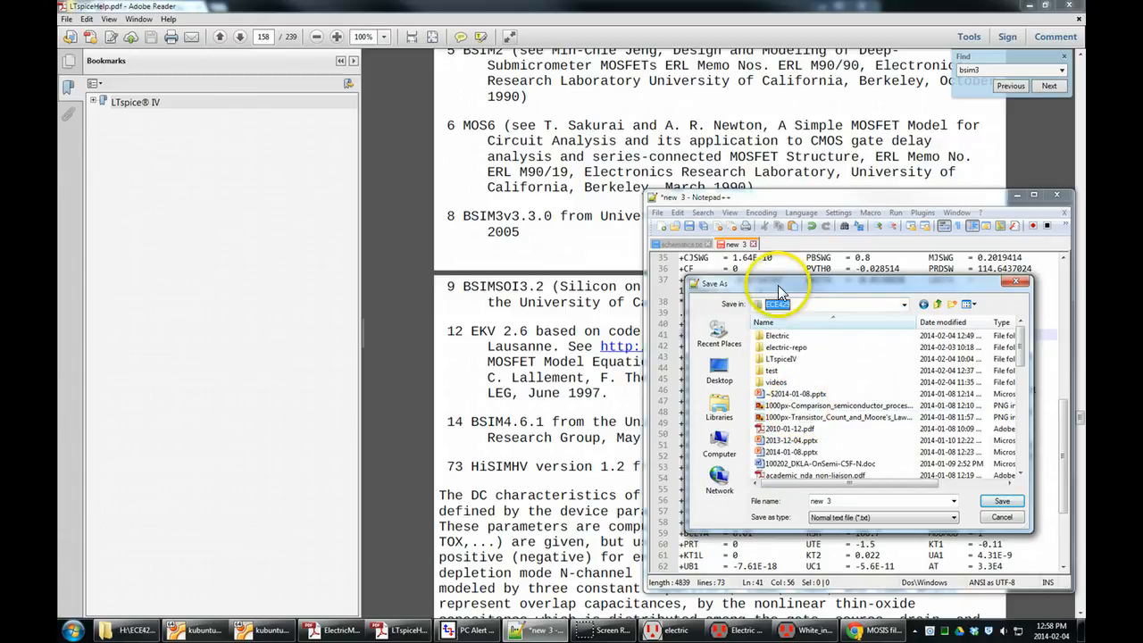
left_click_drag(778, 285, 499, 184)
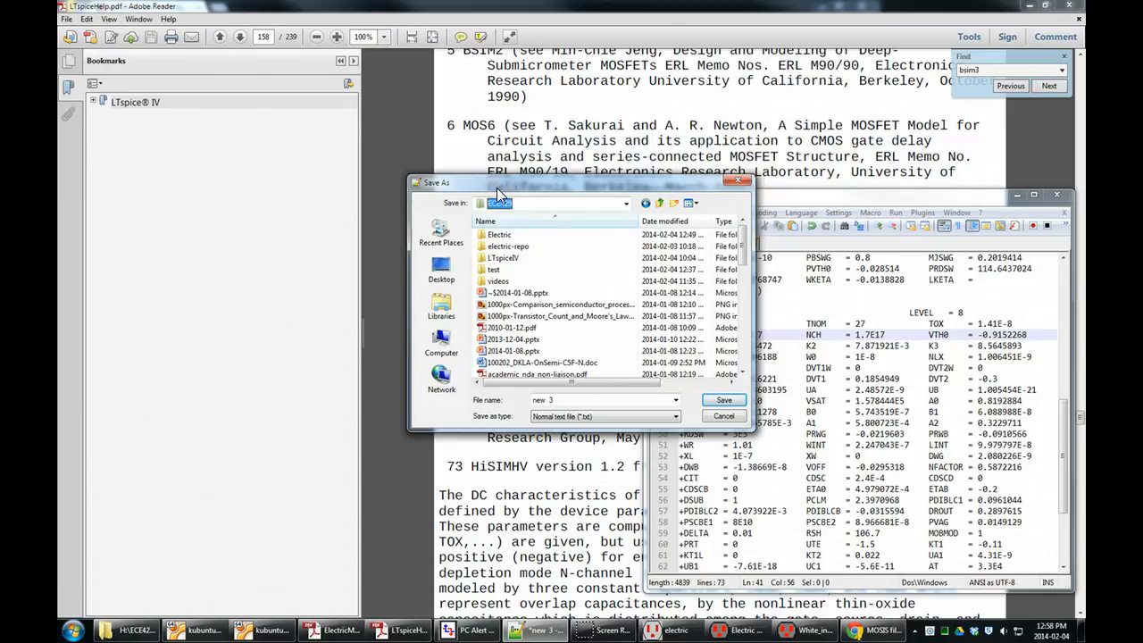
double_click(495, 269)
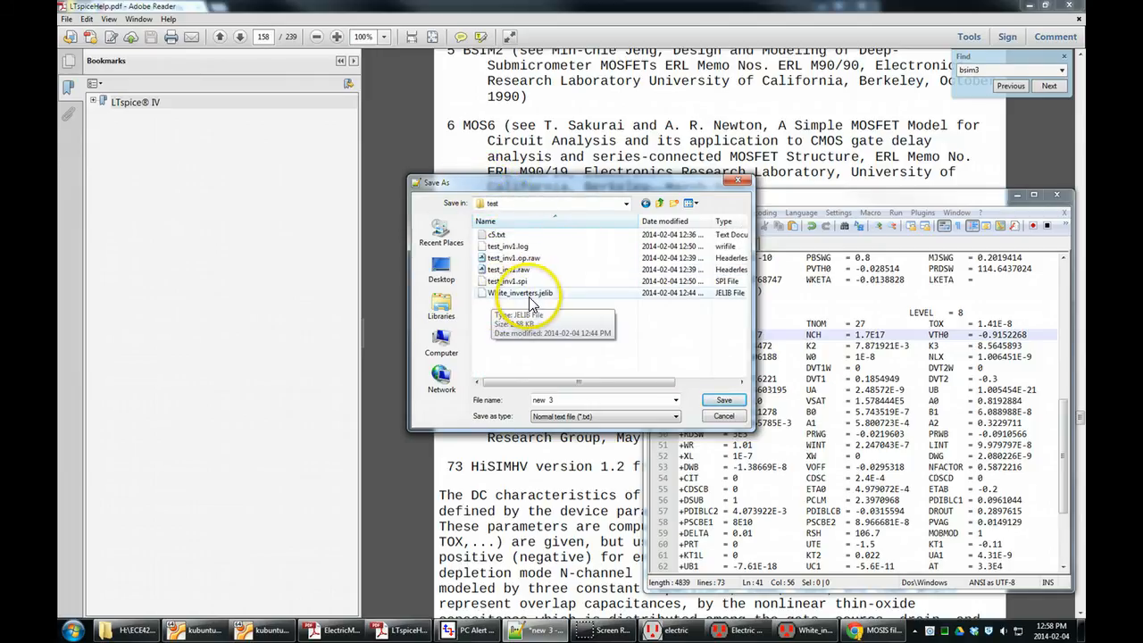
left_click(497, 234)
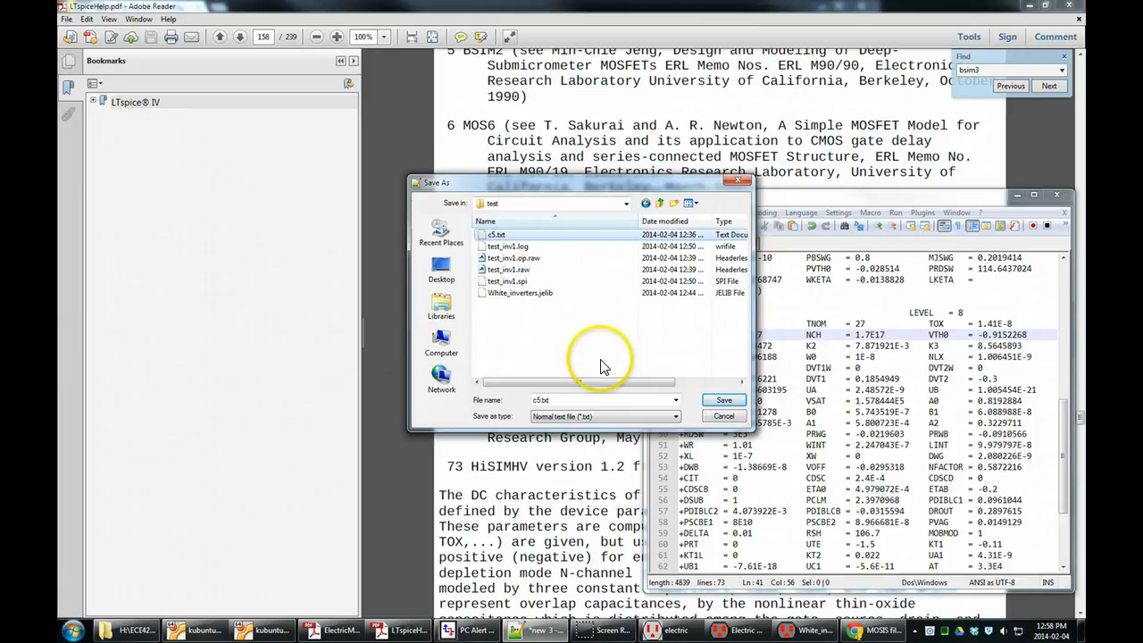
left_click(723, 400)
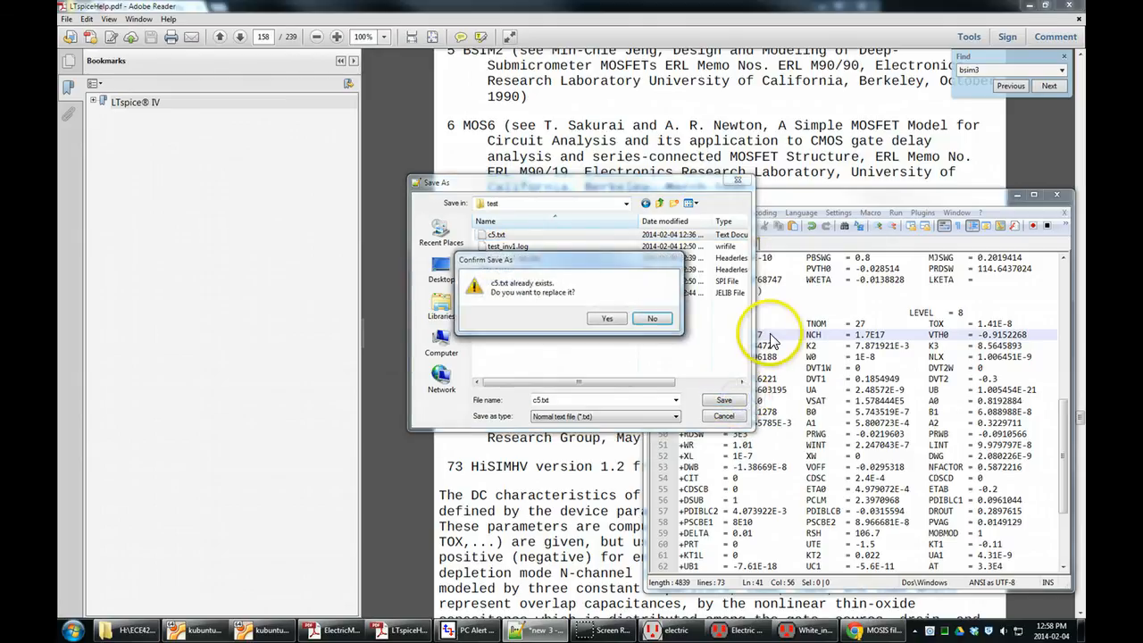
left_click(607, 318)
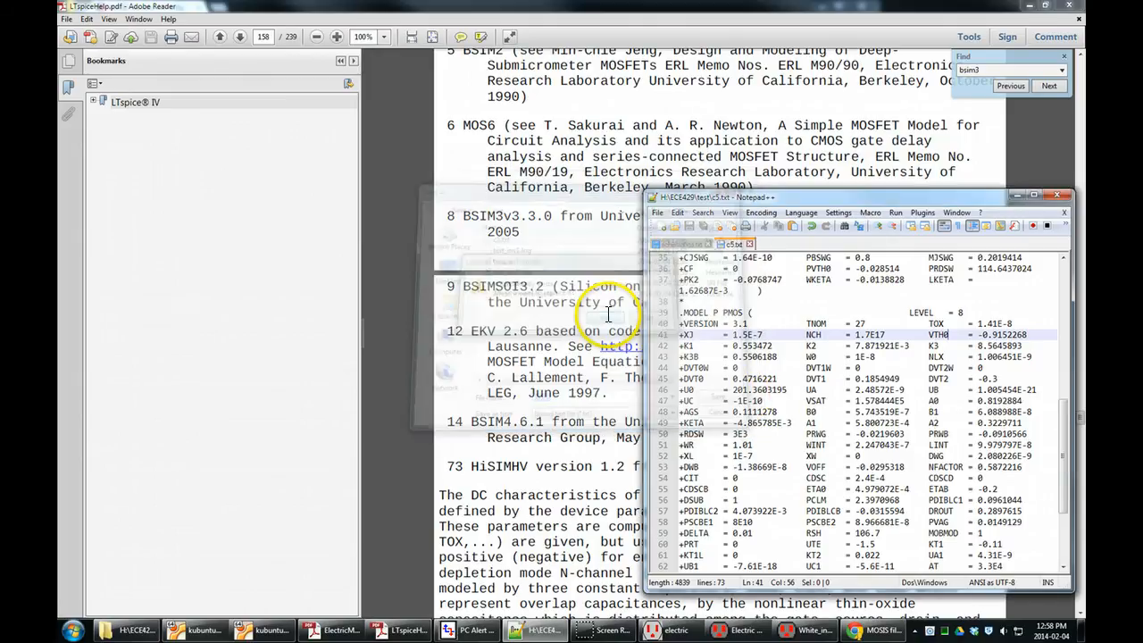
Minimize Notepad++ and Adobe Reader, clear the text selection on the MOSIS page, and switch to the test_inv1 schematic in Electric.
left_click_drag(994, 198, 1003, 198)
left_click(1024, 195)
left_click(1021, 6)
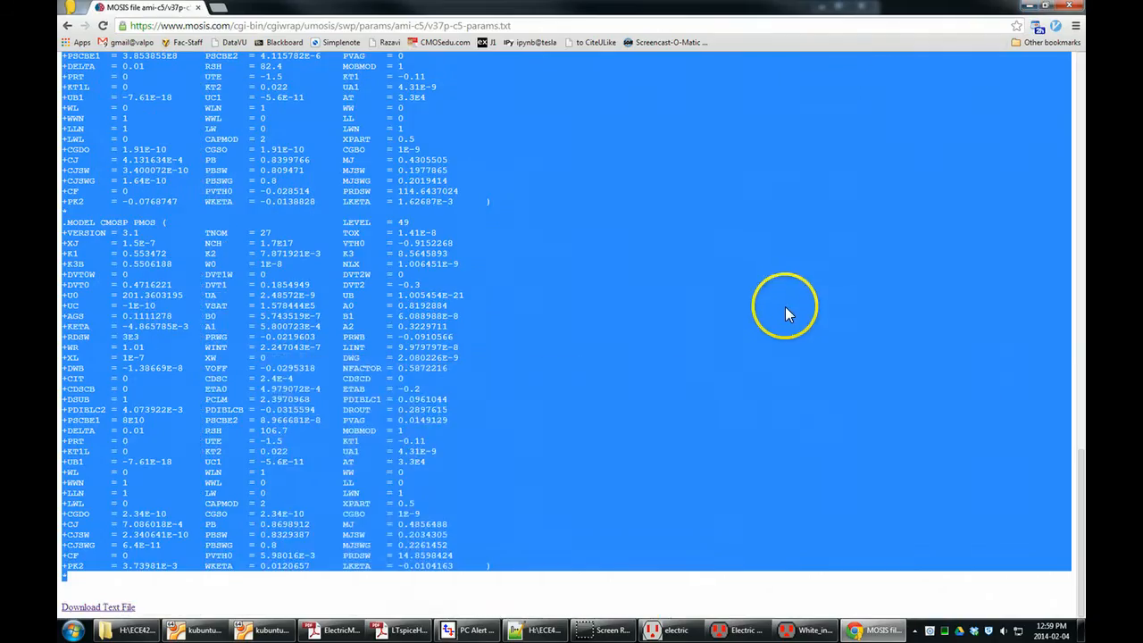
left_click(758, 82)
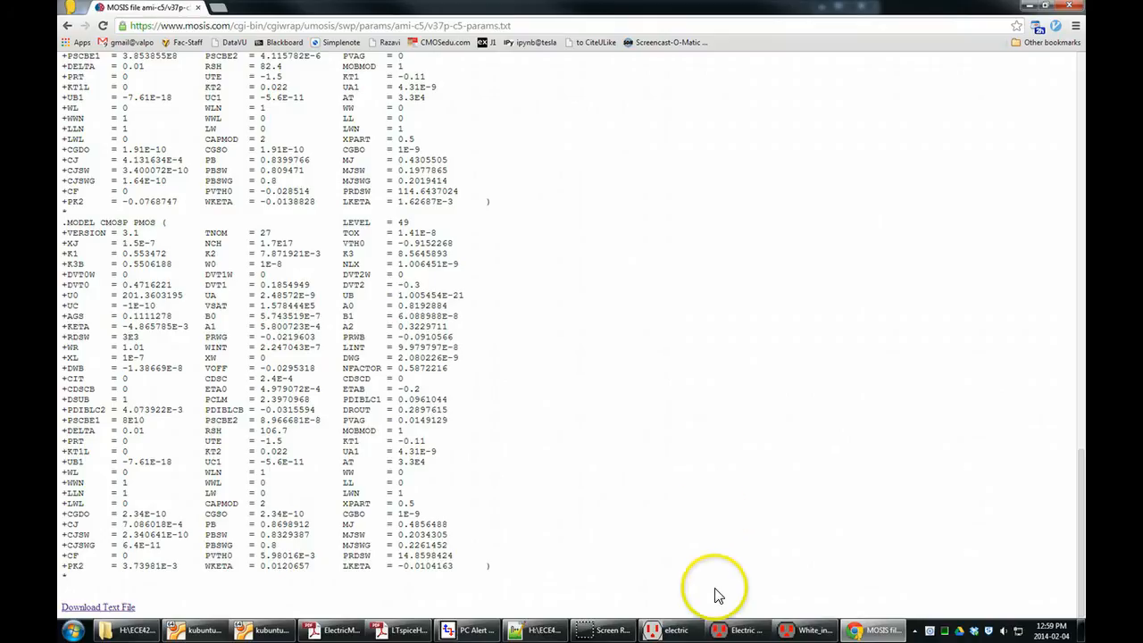
left_click(744, 618)
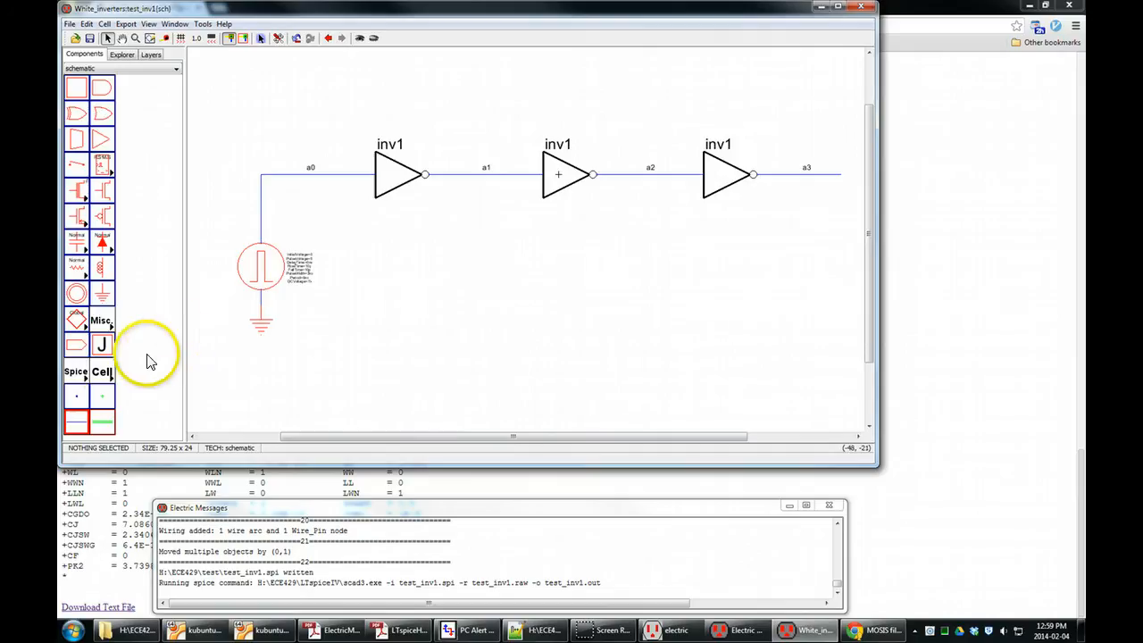
Place a Spice Declaration below the first two inverters and set its text to ".include c5.txt".
left_click(105, 322)
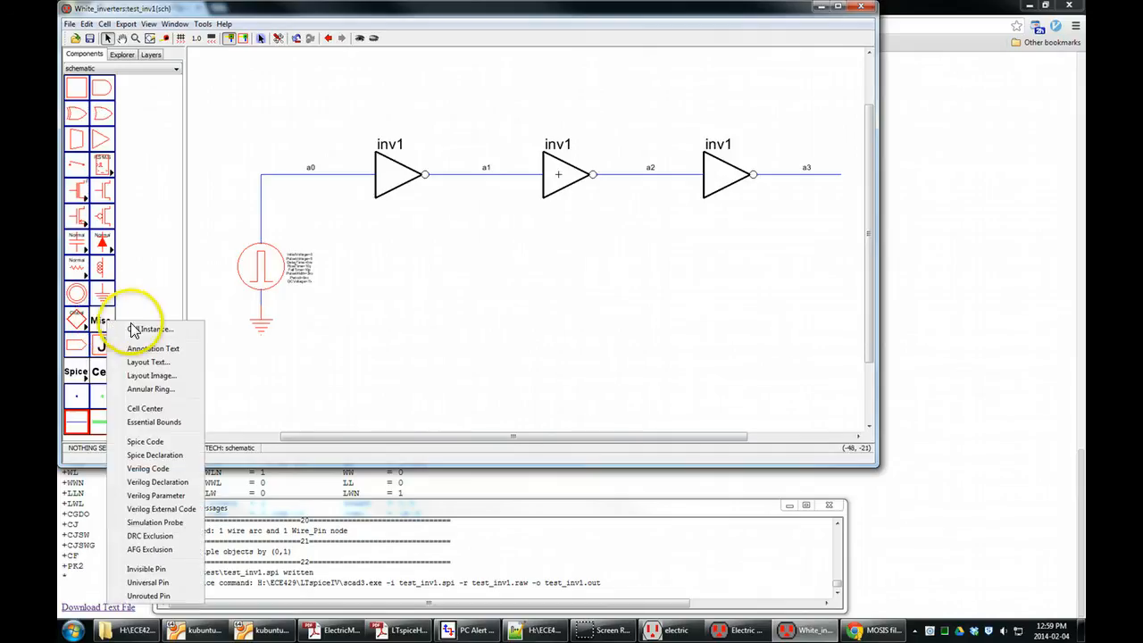
left_click(166, 457)
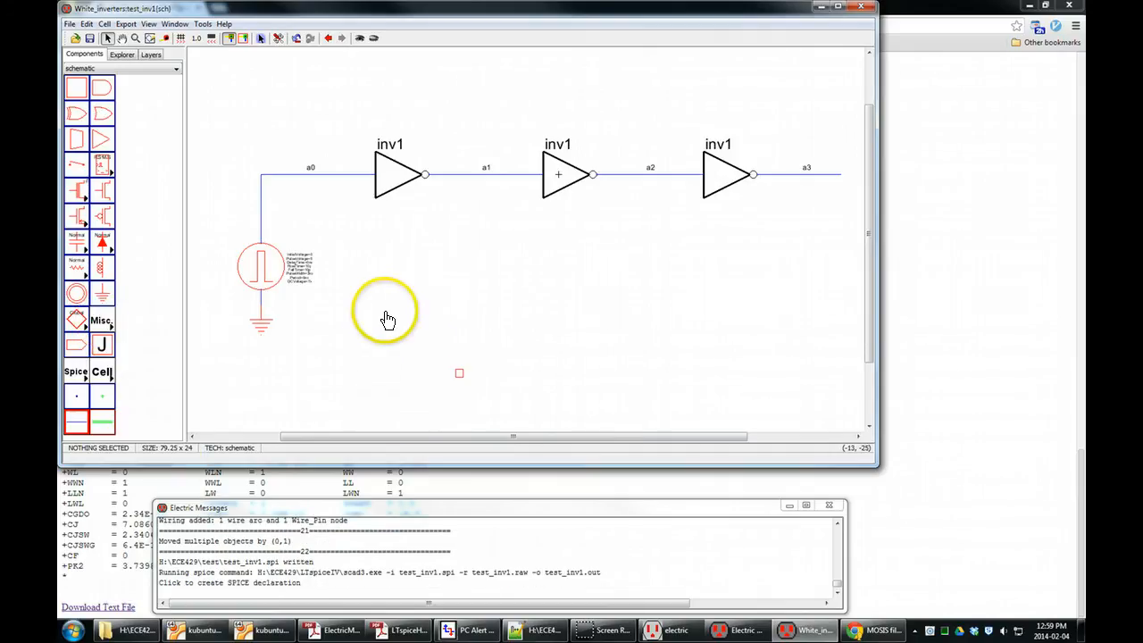
left_click(416, 286)
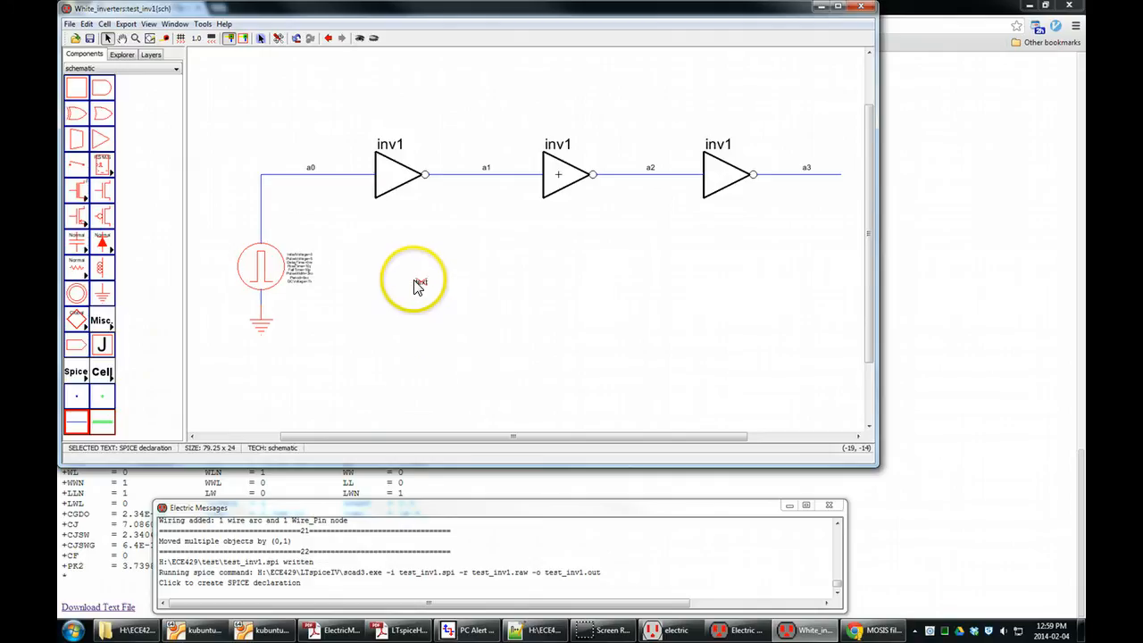
scroll(416, 285, "up", 1)
double_click(342, 314)
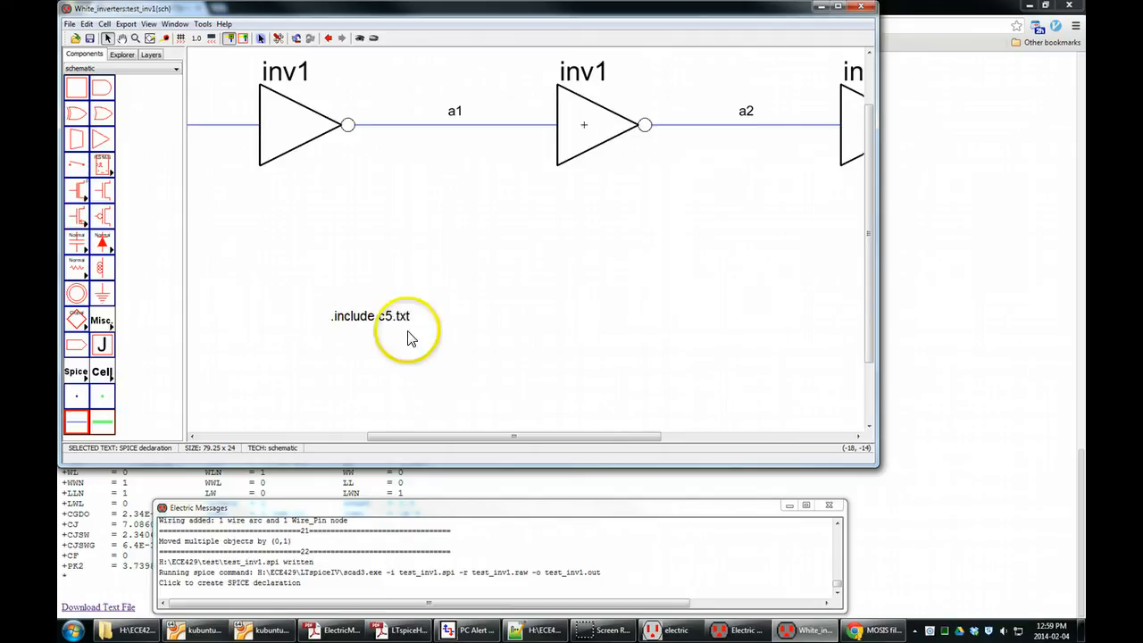
Clear the selection, write the Spice deck for test_inv1 to run it in LTspice, and dismiss the message.
left_click(627, 330)
left_click(576, 309)
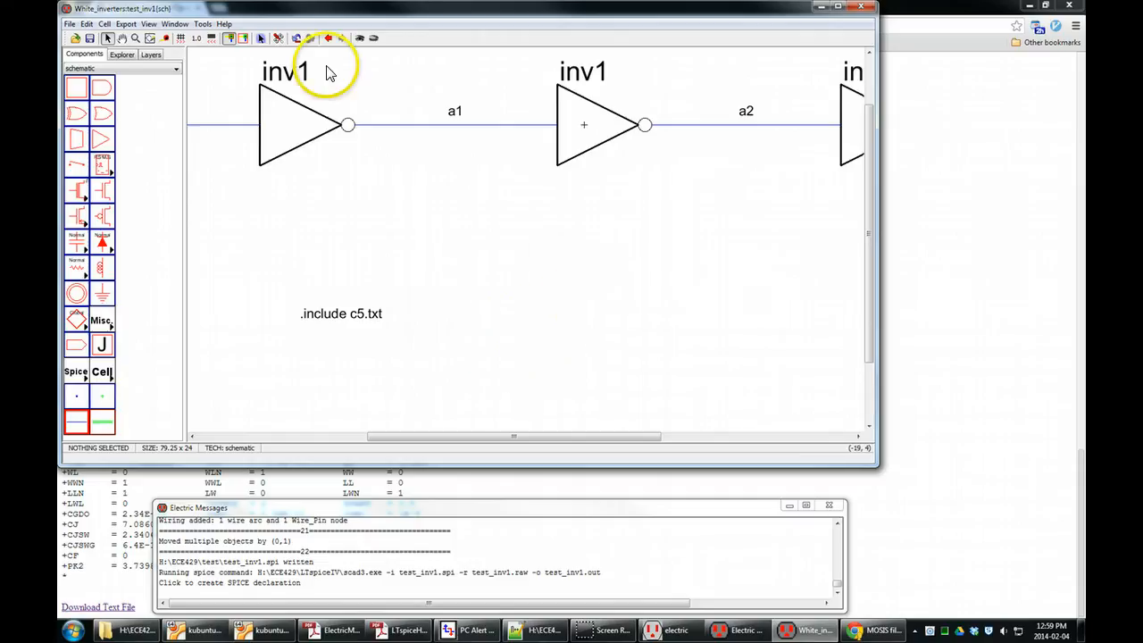
left_click(204, 23)
mouse_move(237, 57)
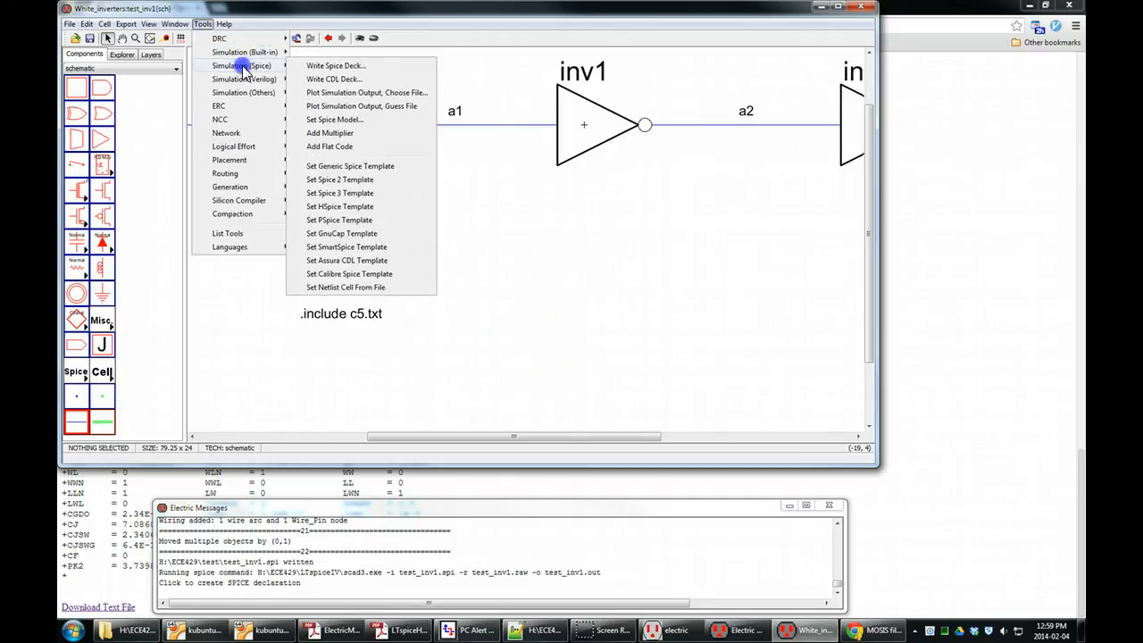
left_click(322, 66)
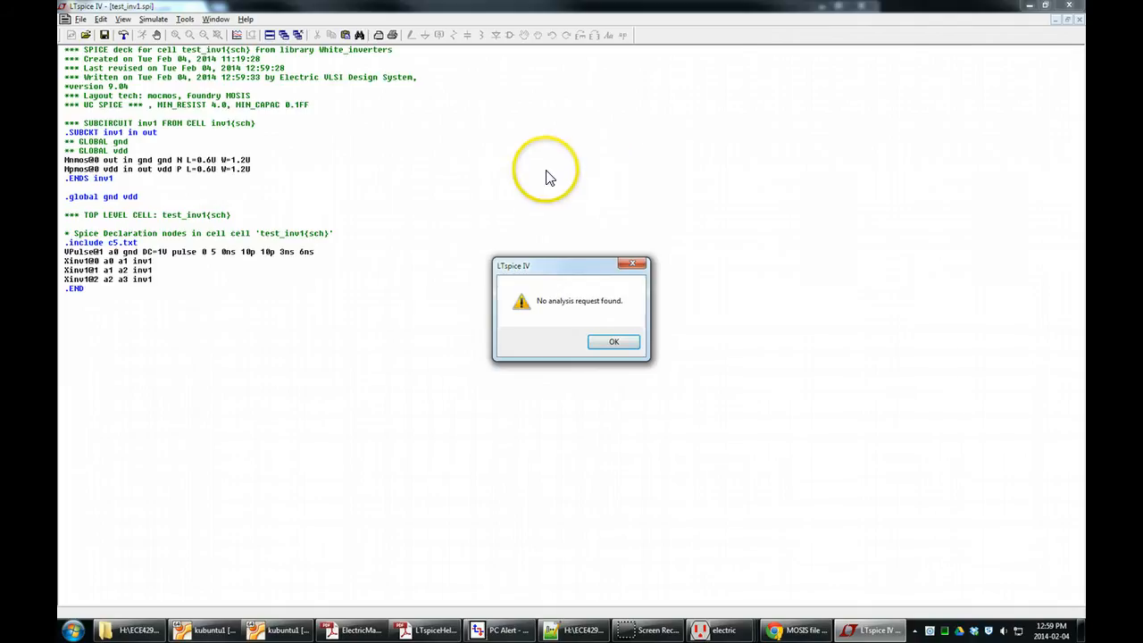
left_click(623, 343)
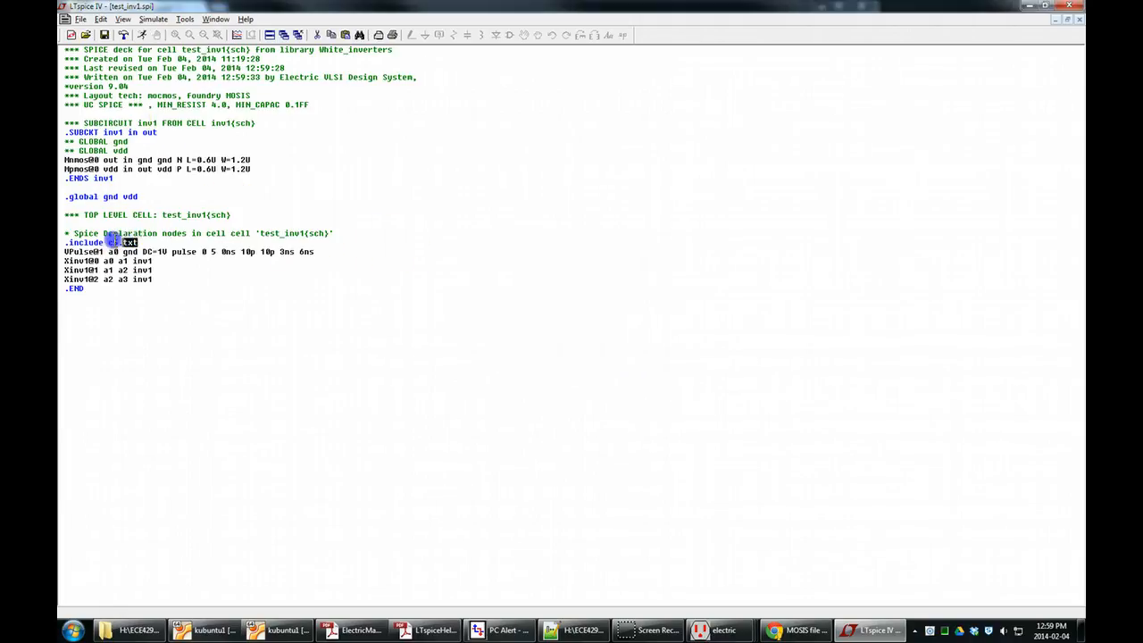
Examine the Spice declaration lines with .include c5.txt in the LTspice netlist, and close LTspice.
left_click_drag(115, 239, 55, 234)
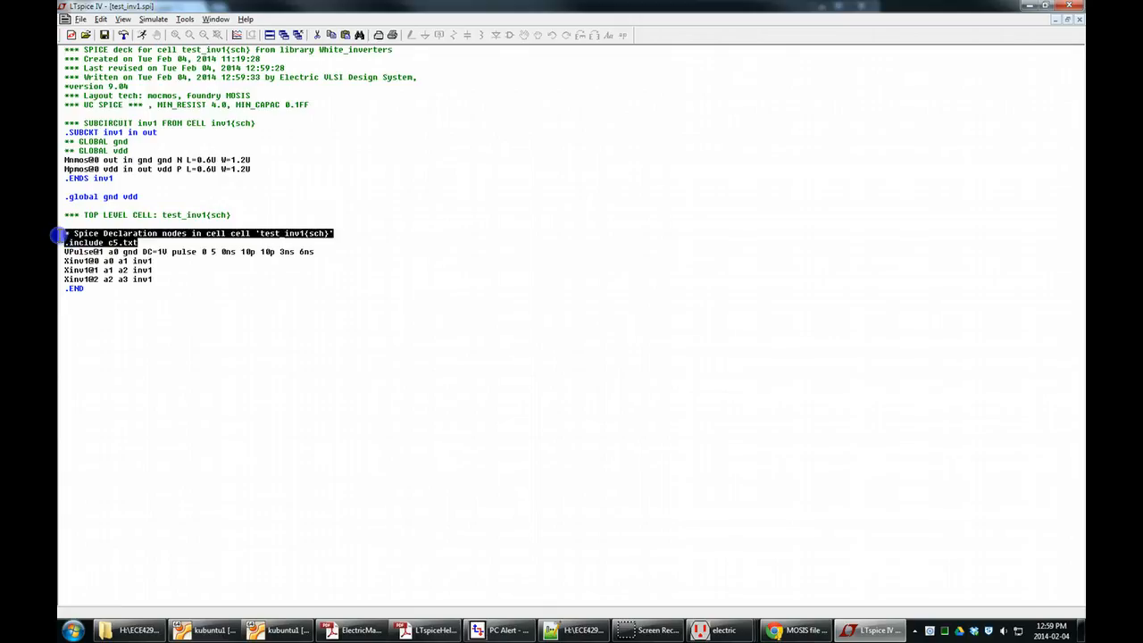
left_click(141, 242)
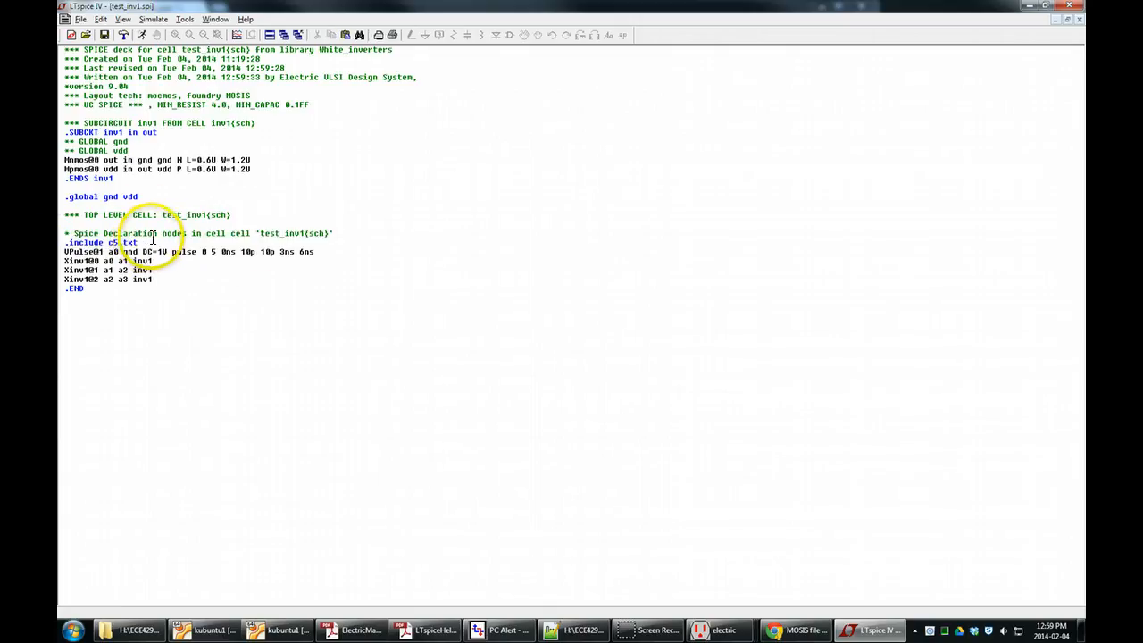
left_click(452, 186)
left_click(1069, 5)
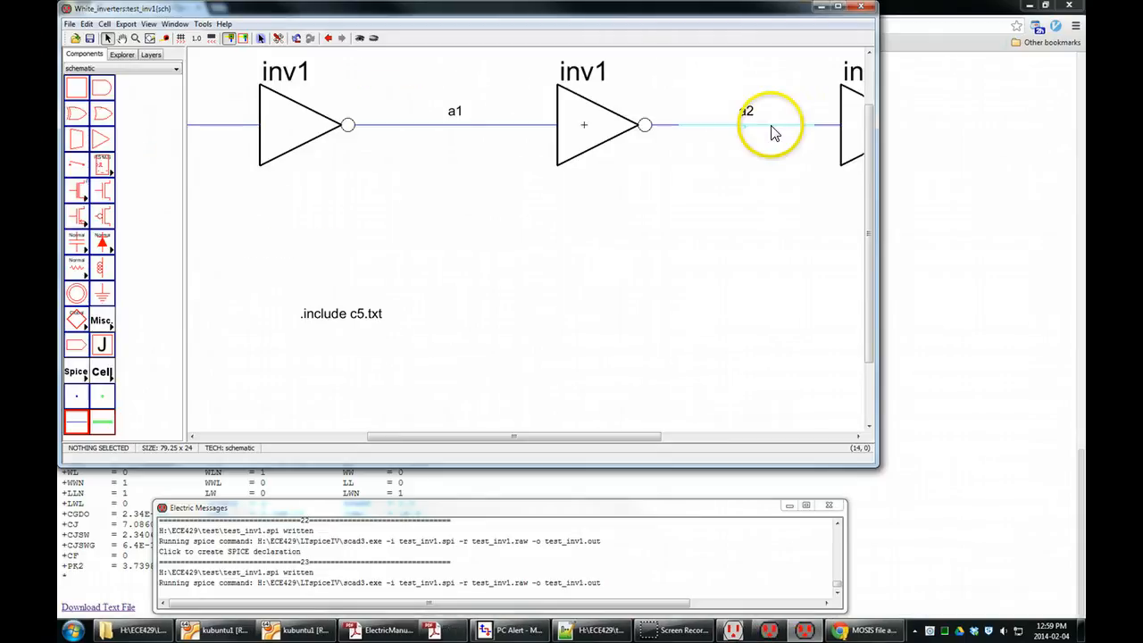
Place a Spice Code text directly below the .include c5.txt declaration in the schematic.
left_click(106, 326)
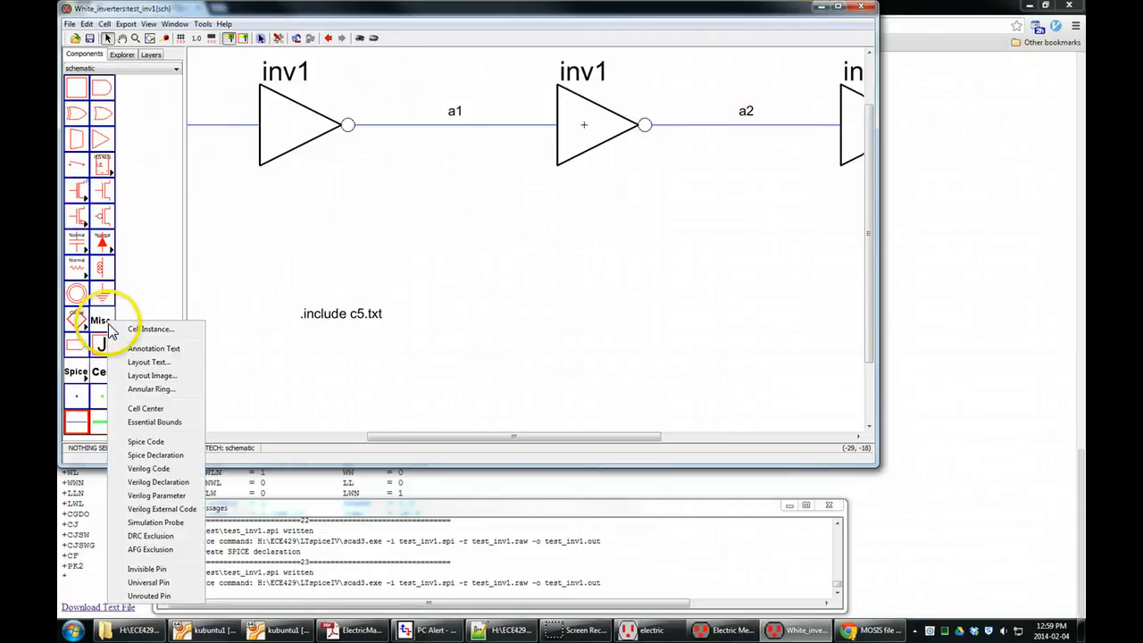
left_click(145, 443)
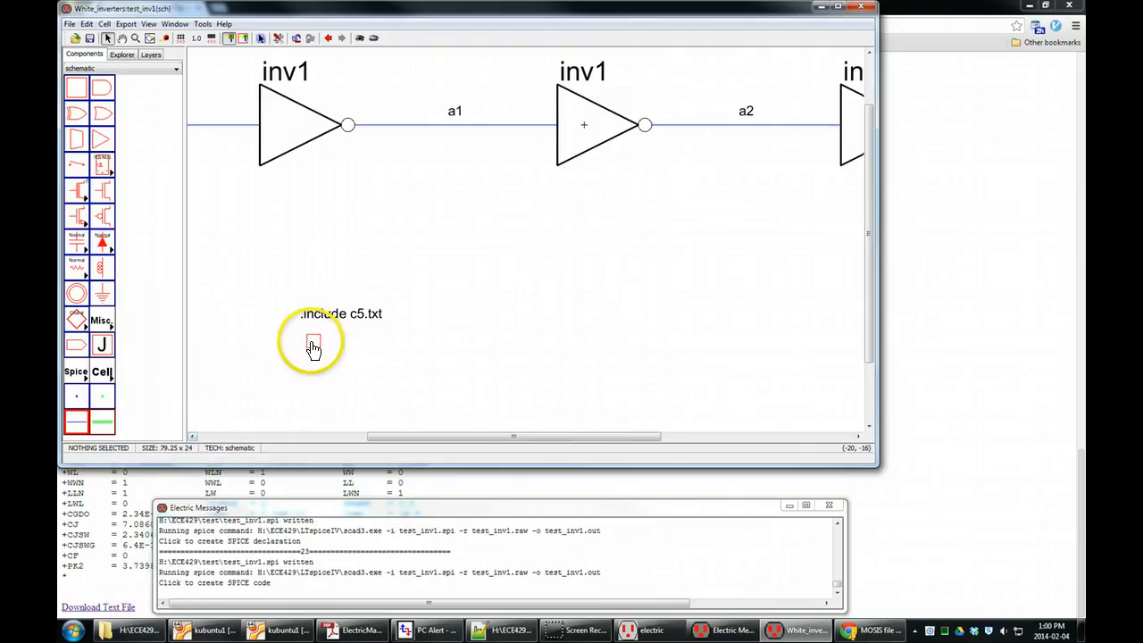
left_click(311, 344)
double_click(313, 340)
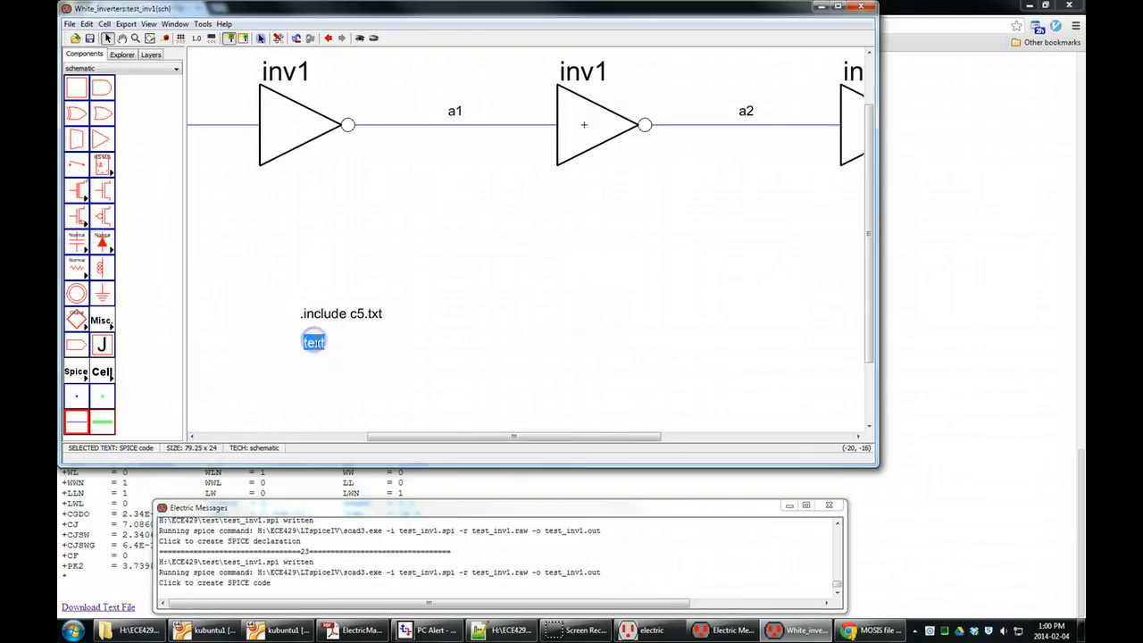
left_click(383, 341)
left_click(318, 344)
left_click(301, 341)
double_click(315, 344)
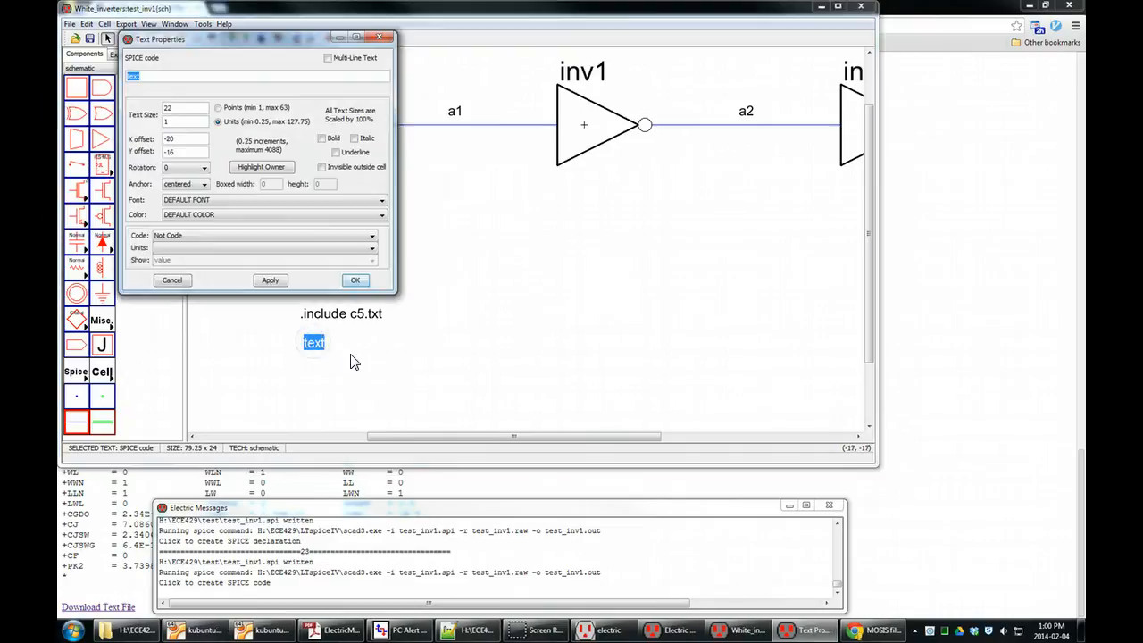
left_click(382, 276)
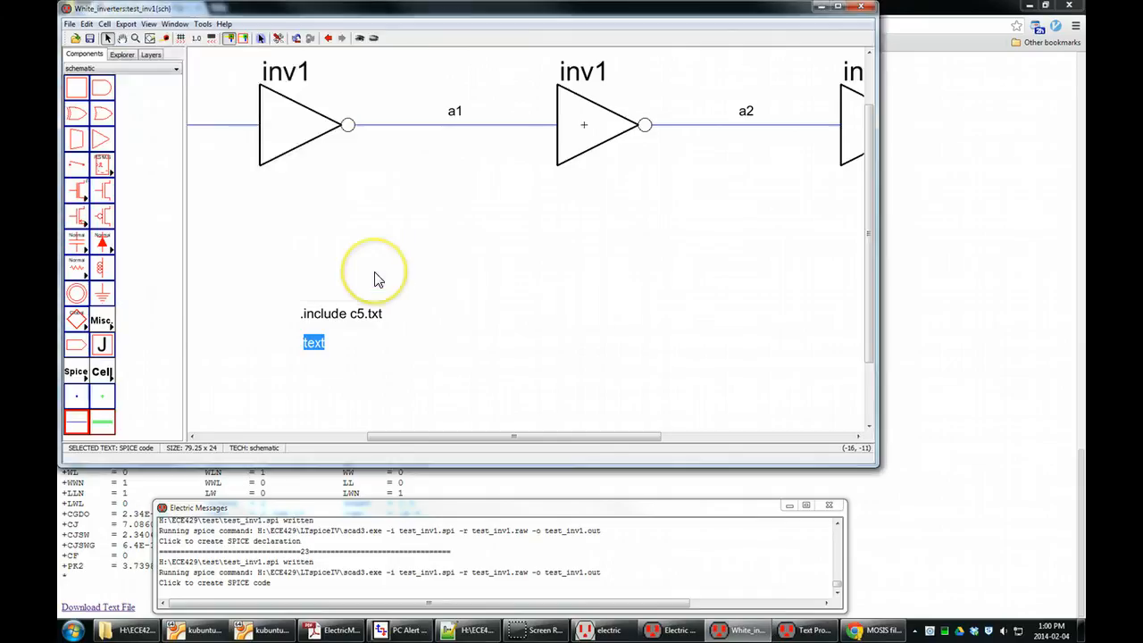
left_click_drag(316, 41, 397, 119)
left_click(263, 359)
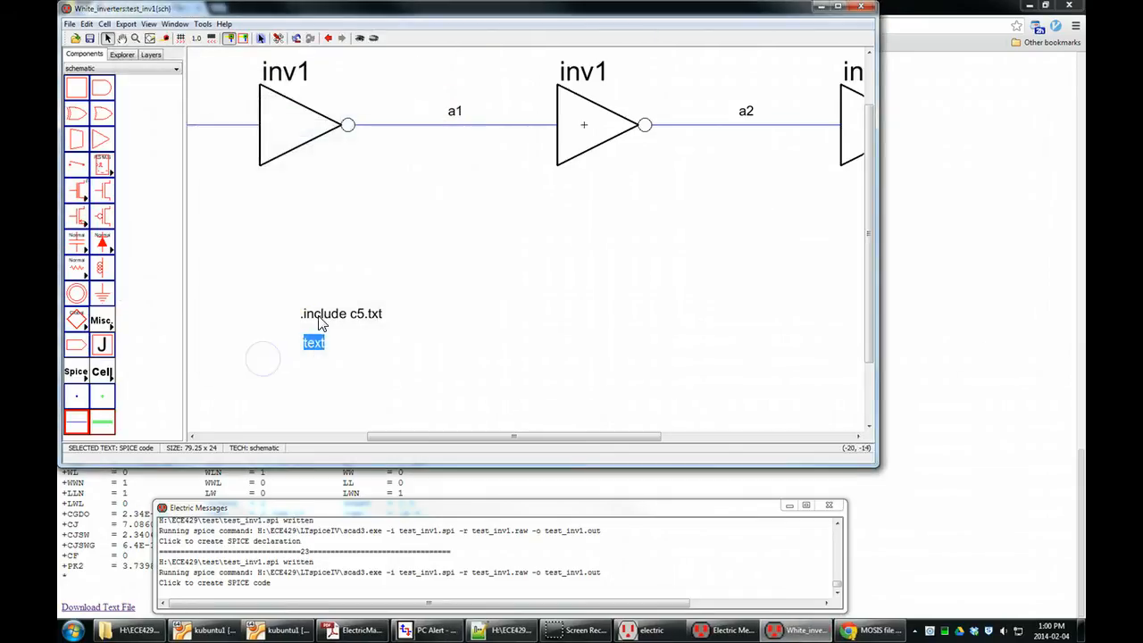
Make the Spice Code multi-line text reading ".tran 10p 20n", and move it 2 units right to align under the .include line.
left_click(422, 340)
left_click(312, 341)
double_click(313, 345)
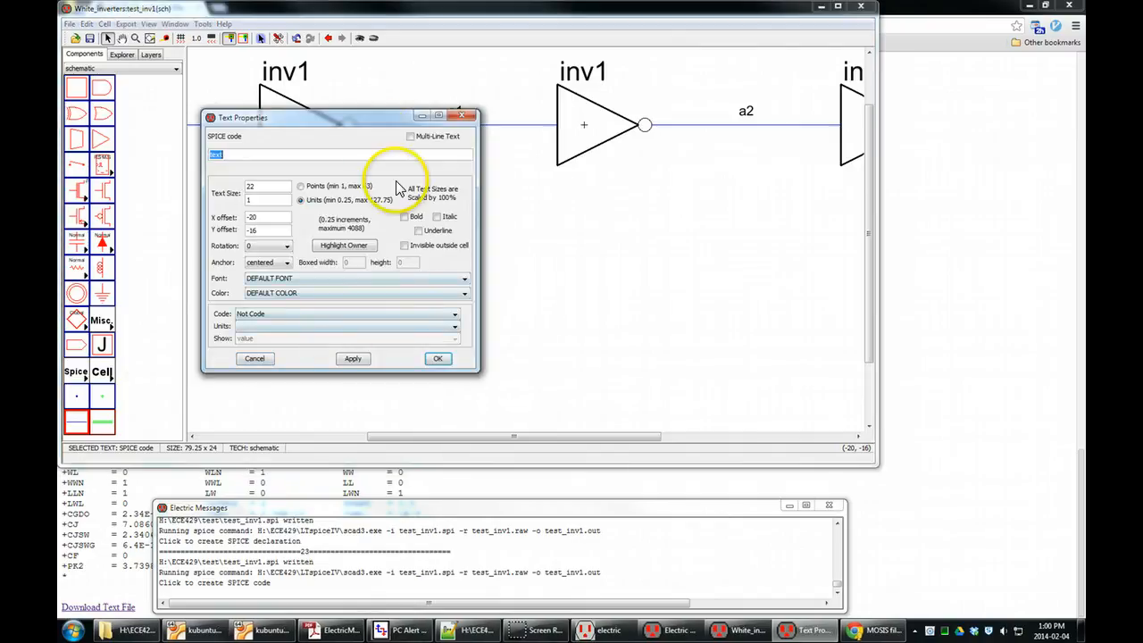
left_click(418, 138)
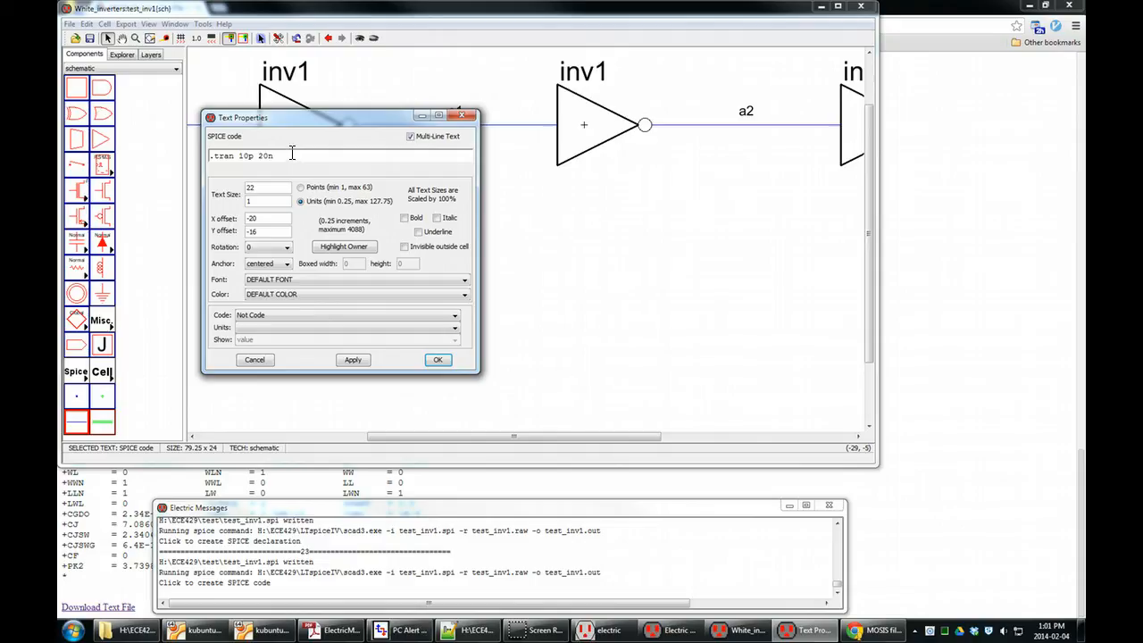
left_click(437, 359)
left_click(452, 367)
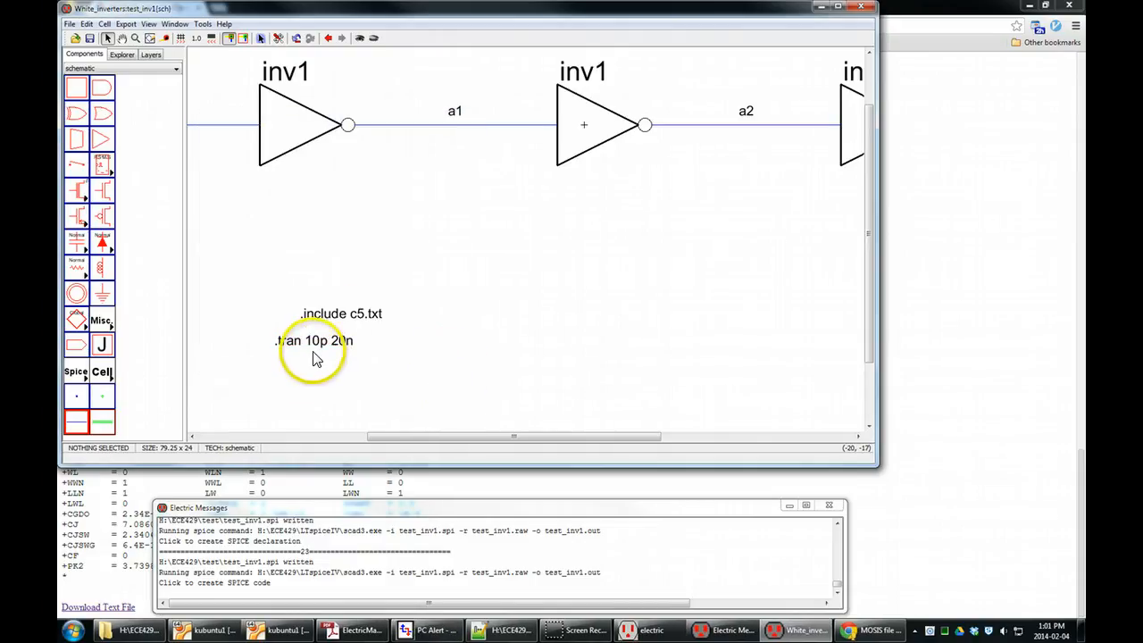
left_click_drag(337, 340, 365, 345)
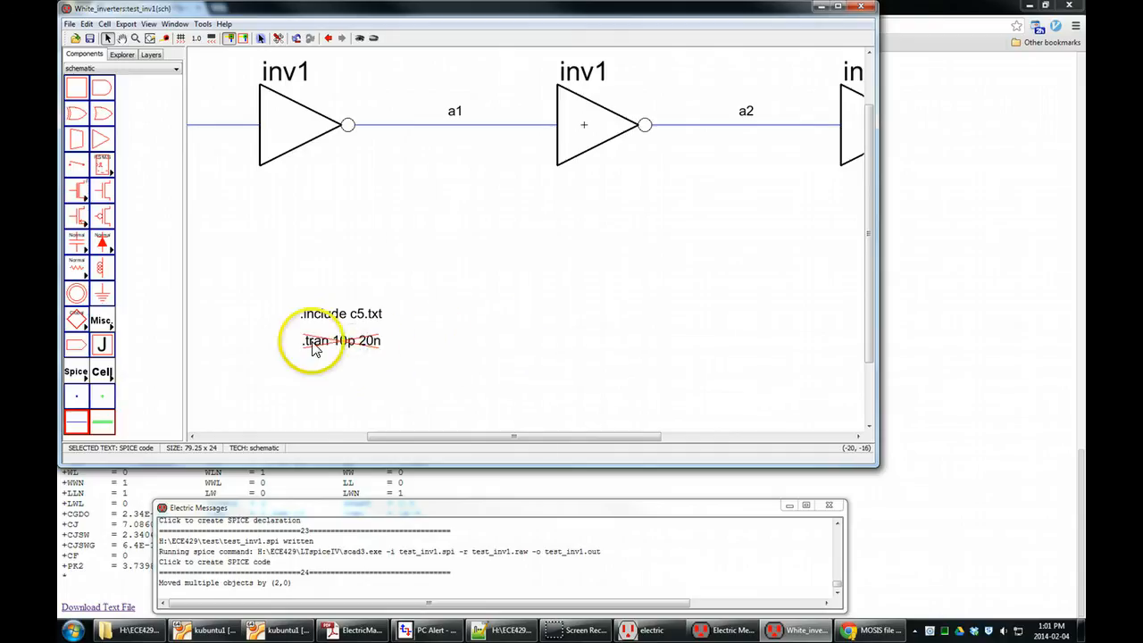
left_click(558, 261)
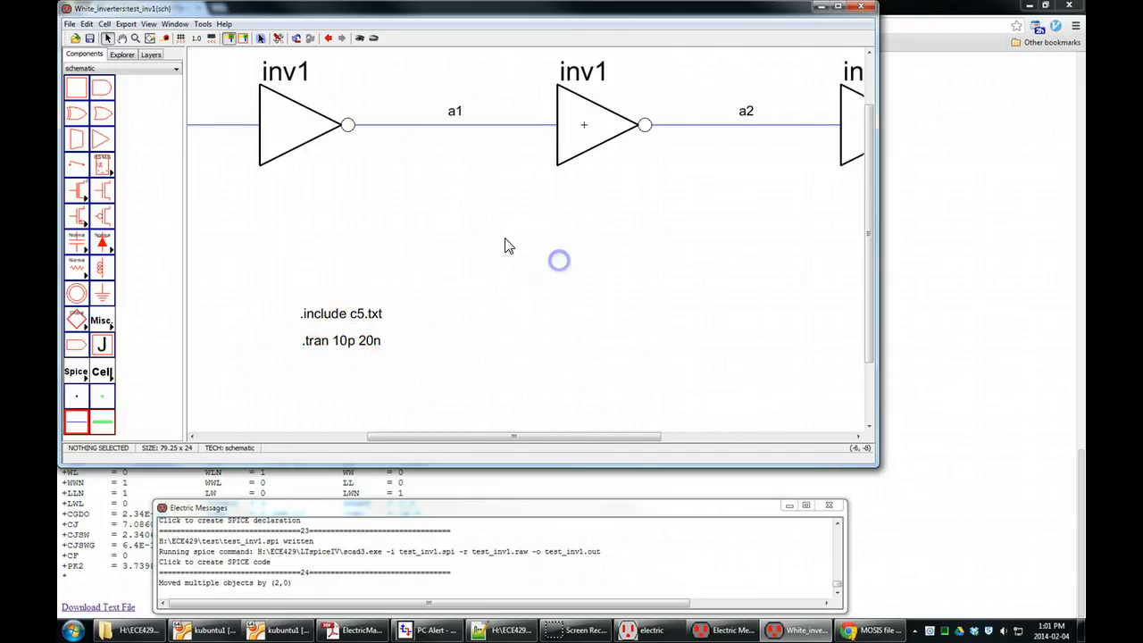
Write the Spice deck for test_inv1 and run the simulation in LTspice.
left_click(203, 23)
mouse_move(253, 73)
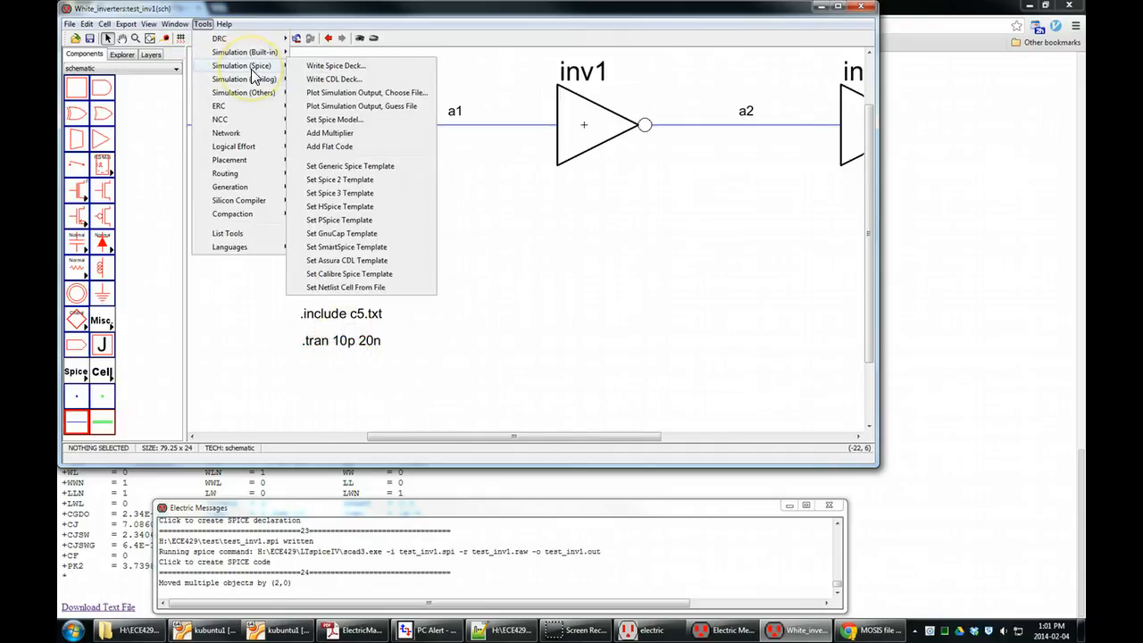
left_click(326, 65)
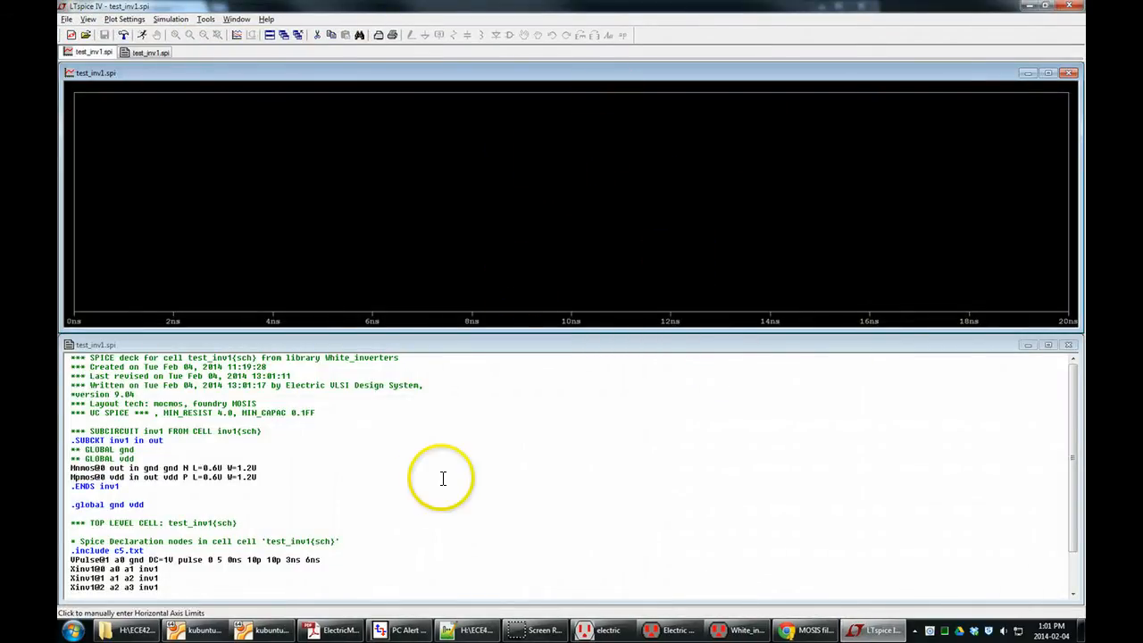
Examine the end of the LTspice netlist, checking the Spice Code section with the .tran 10p 20n line.
left_click(224, 524)
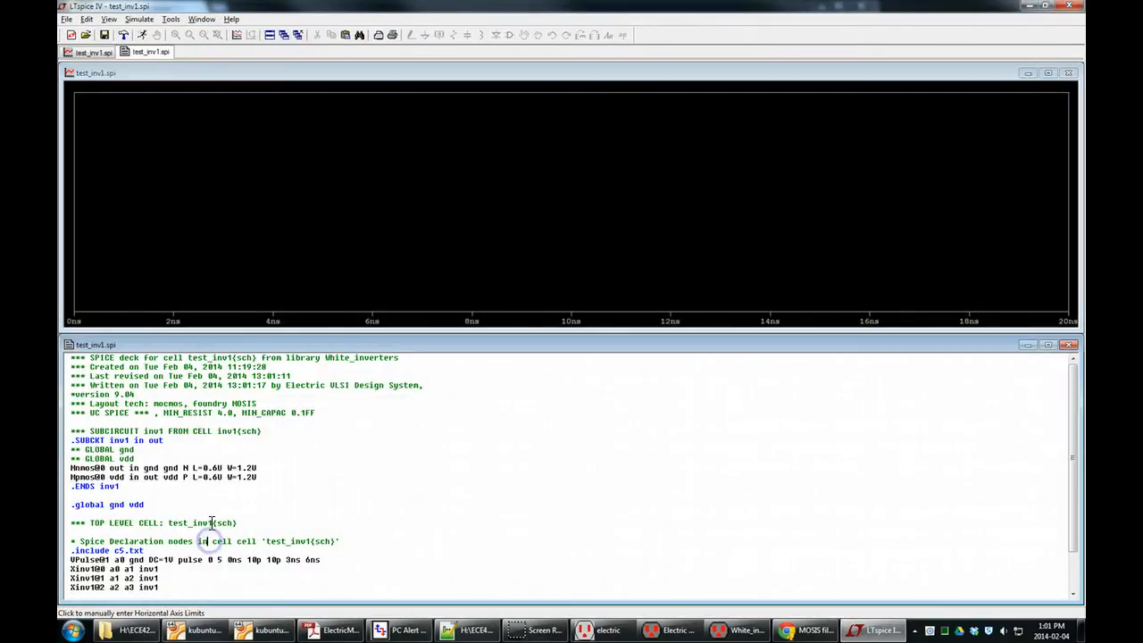
scroll(211, 529, "down", 1)
scroll(210, 529, "down", 4)
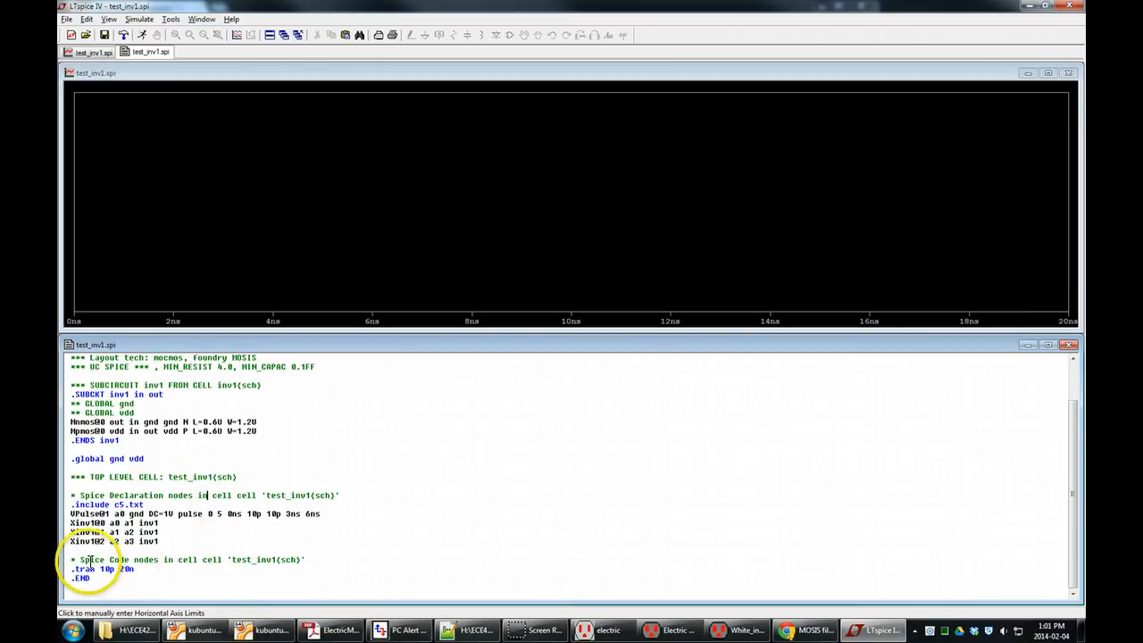
left_click_drag(72, 559, 323, 572)
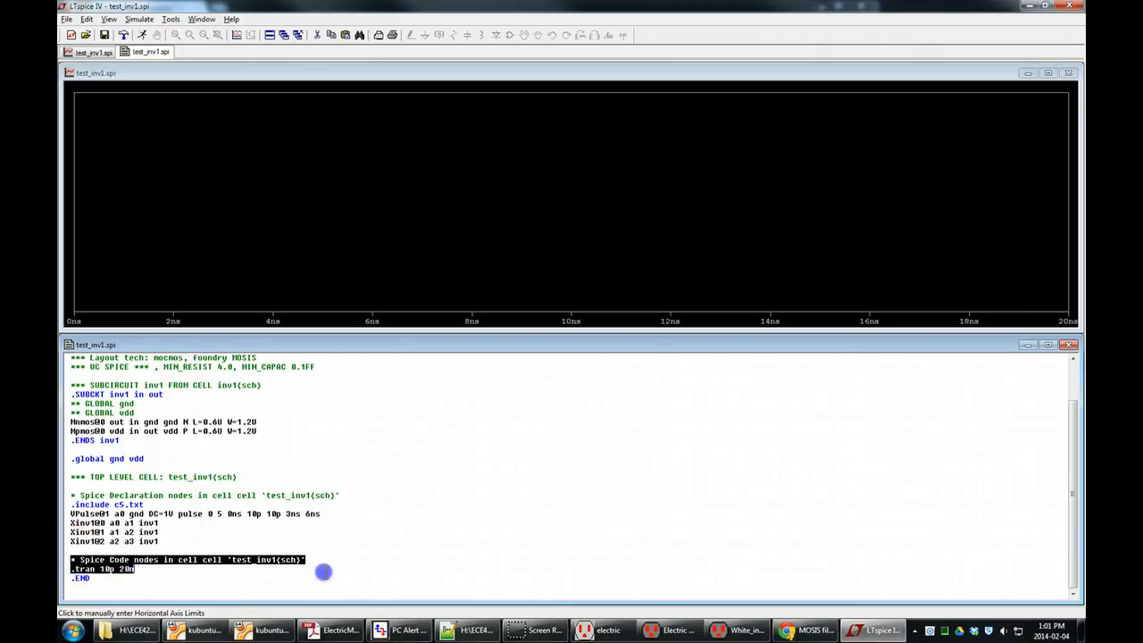
left_click(308, 559)
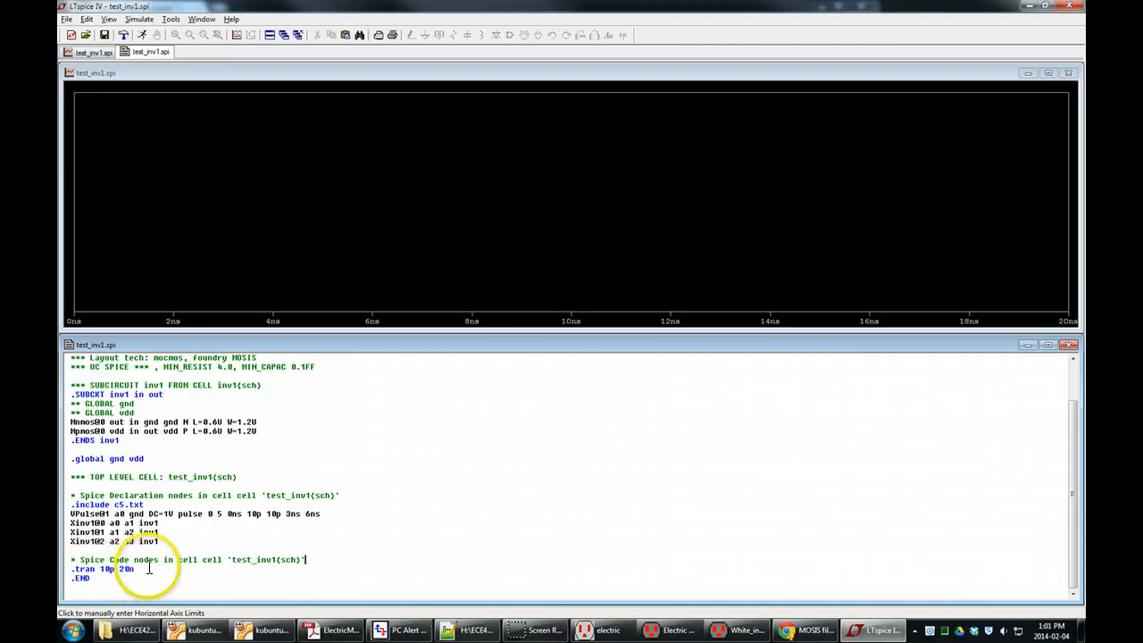
left_click(139, 569)
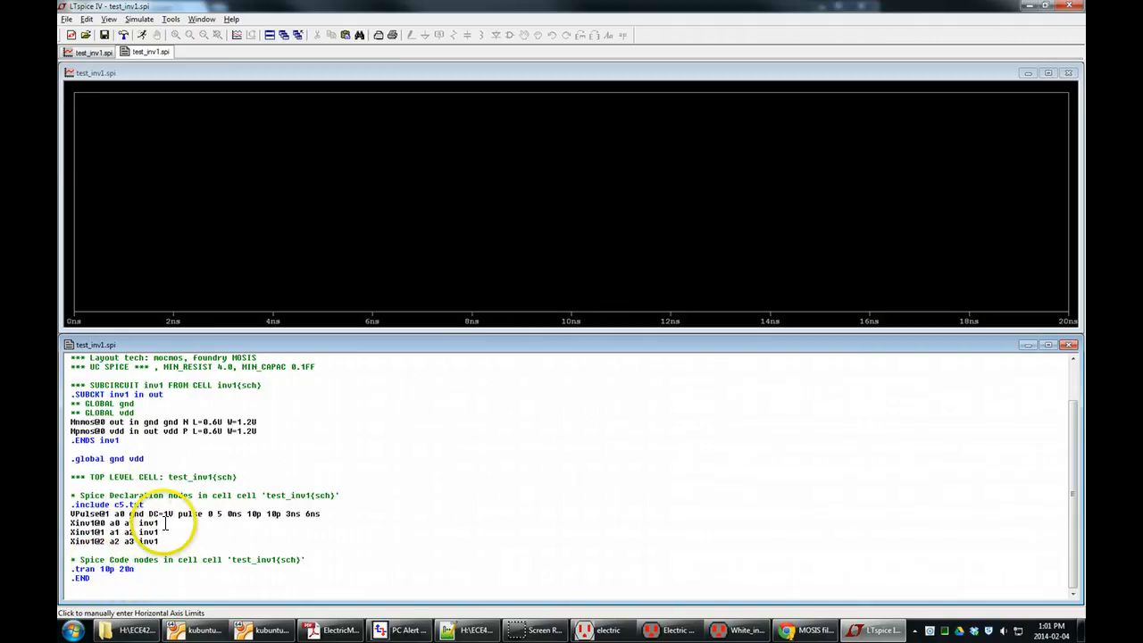
left_click(256, 460)
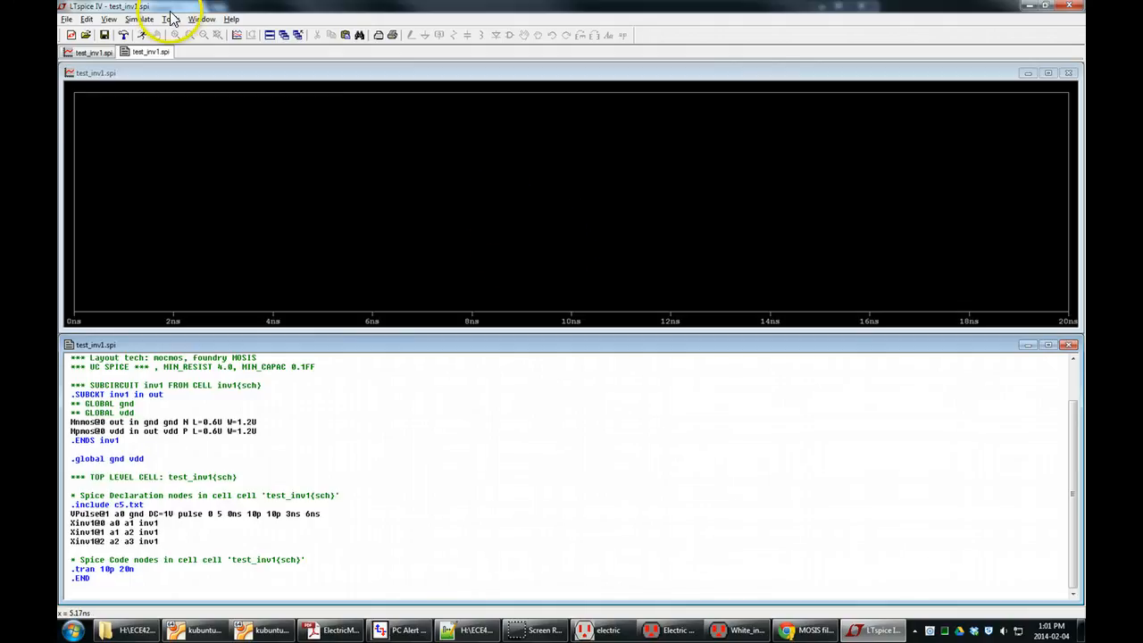
Plot the input waveform V(a0) in the LTspice waveform window and activate that window.
left_click(238, 38)
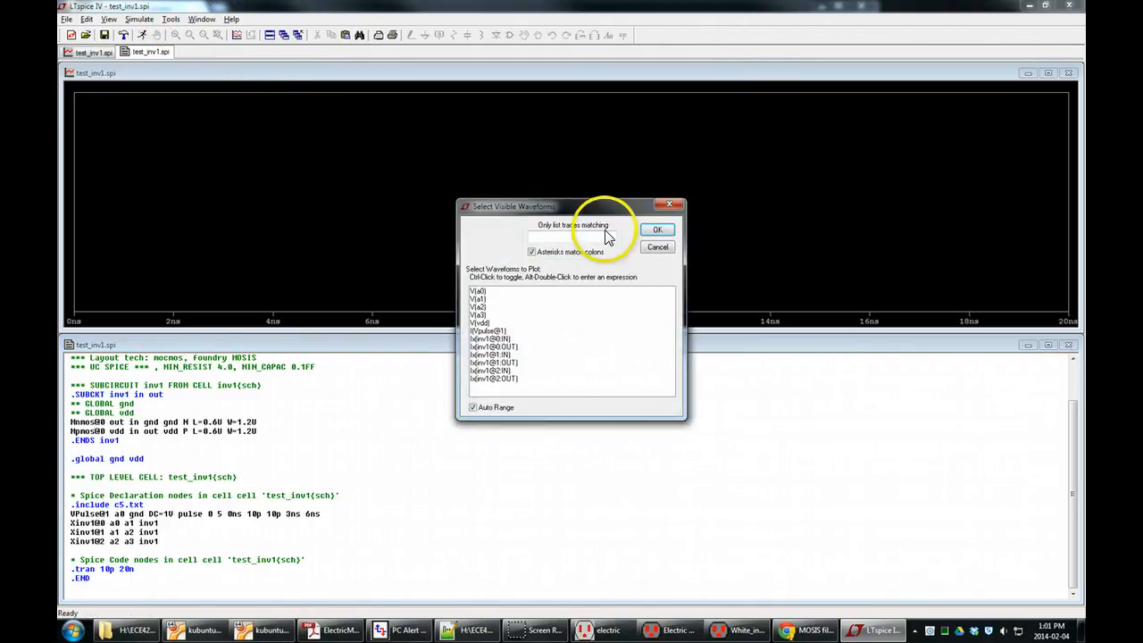
double_click(479, 293)
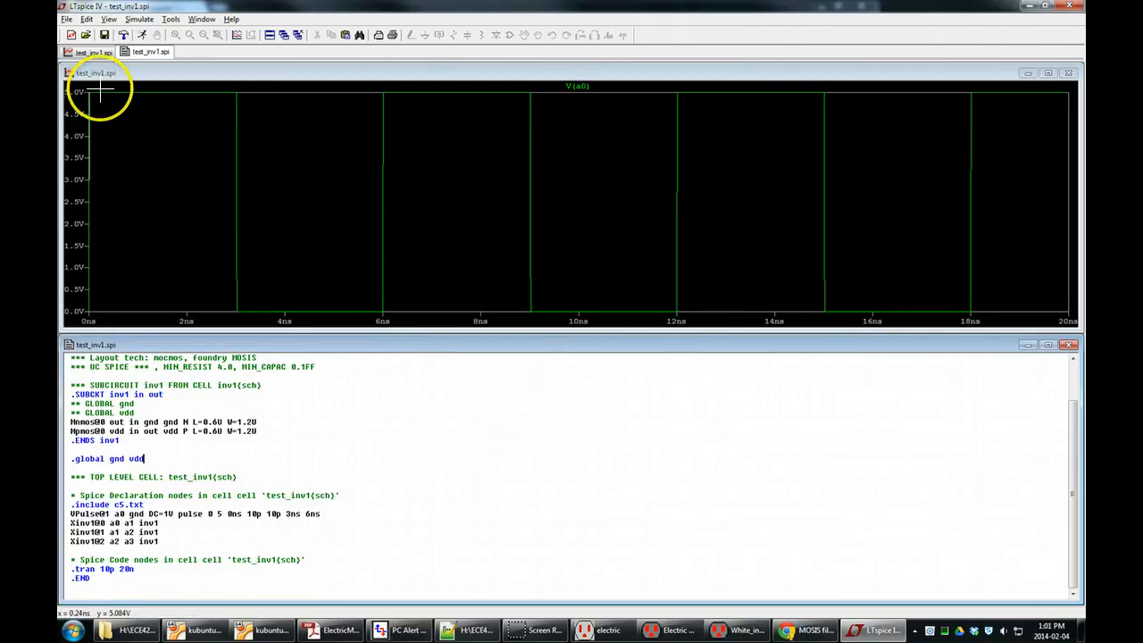
right_click(275, 213)
left_click(254, 79)
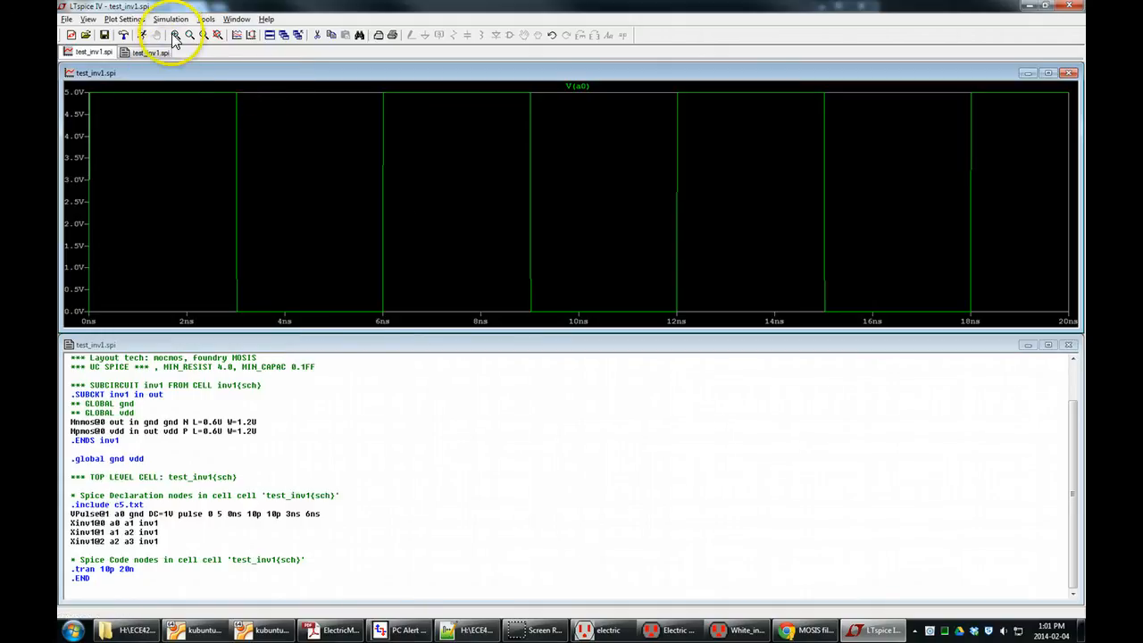
Plot the first inverter's output waveform V(a1) instead, and close LTspice after viewing it.
left_click(237, 35)
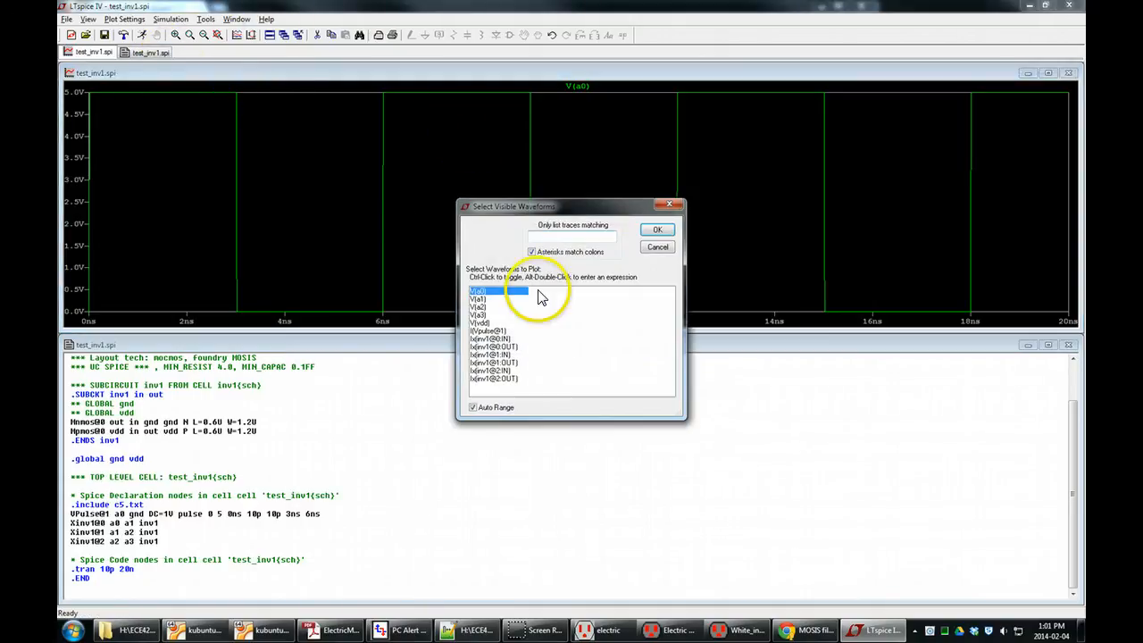
double_click(478, 299)
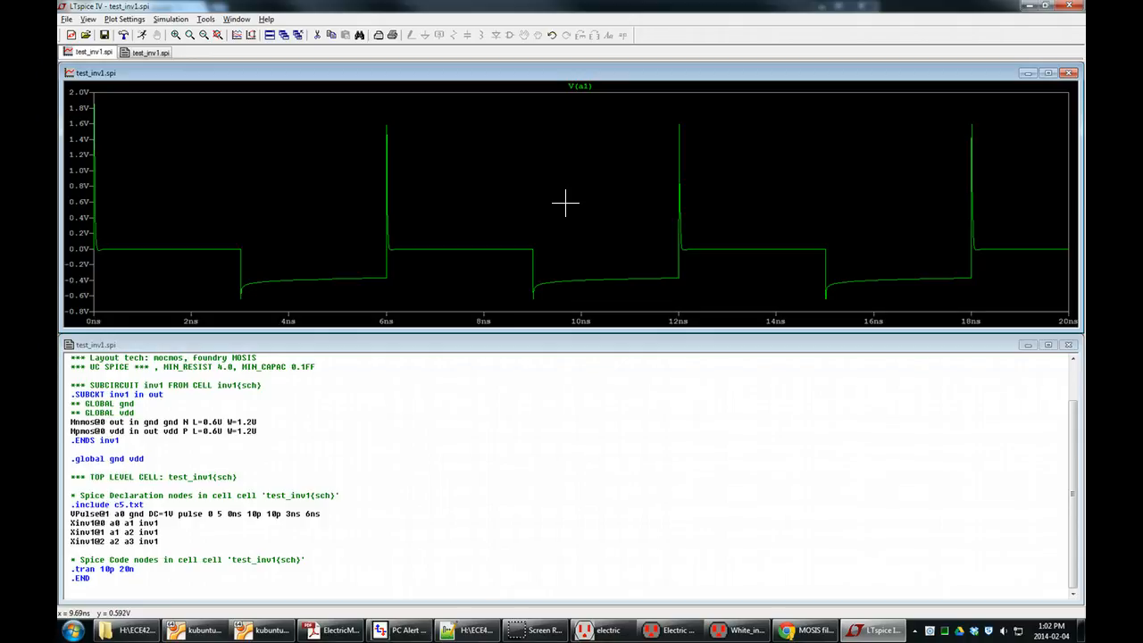
left_click(1070, 6)
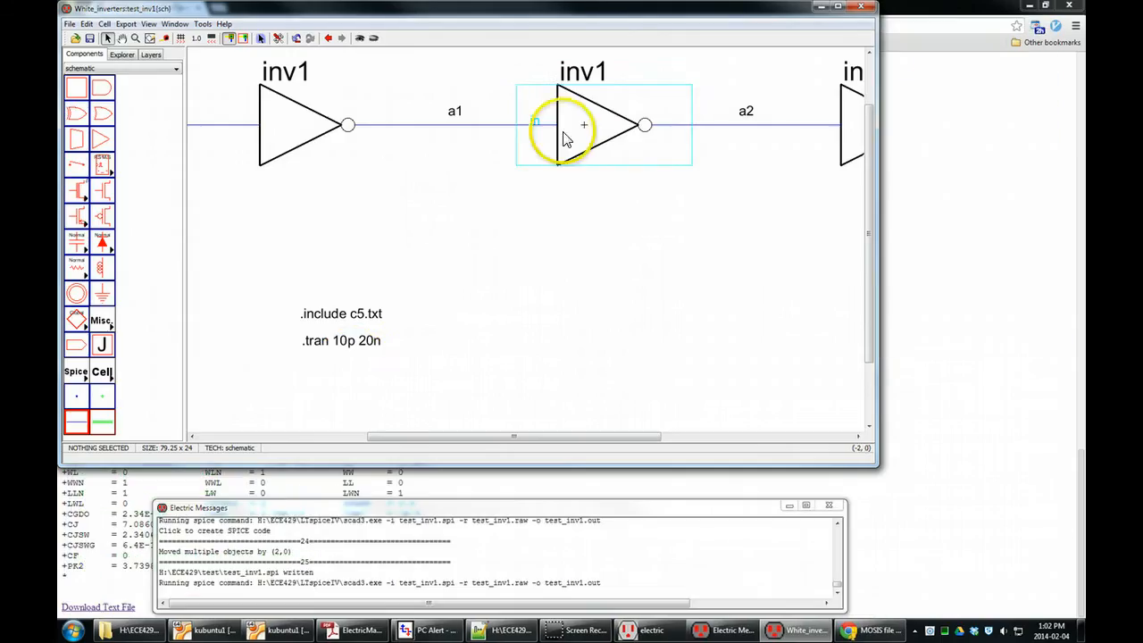
left_click(325, 344)
double_click(325, 344)
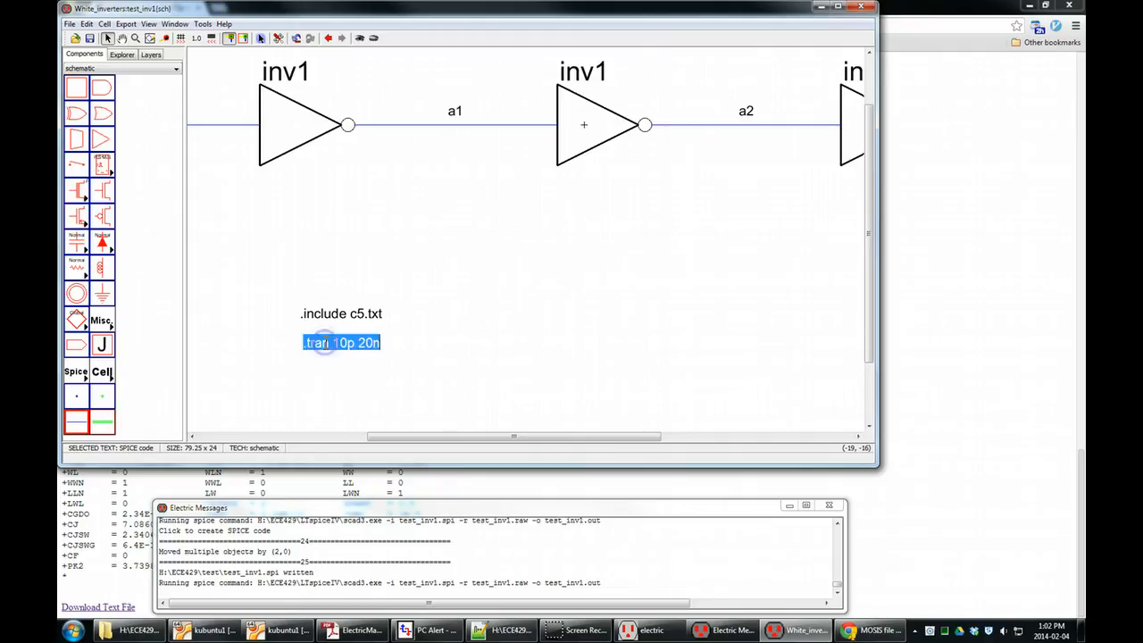
key("Left")
left_click(379, 345)
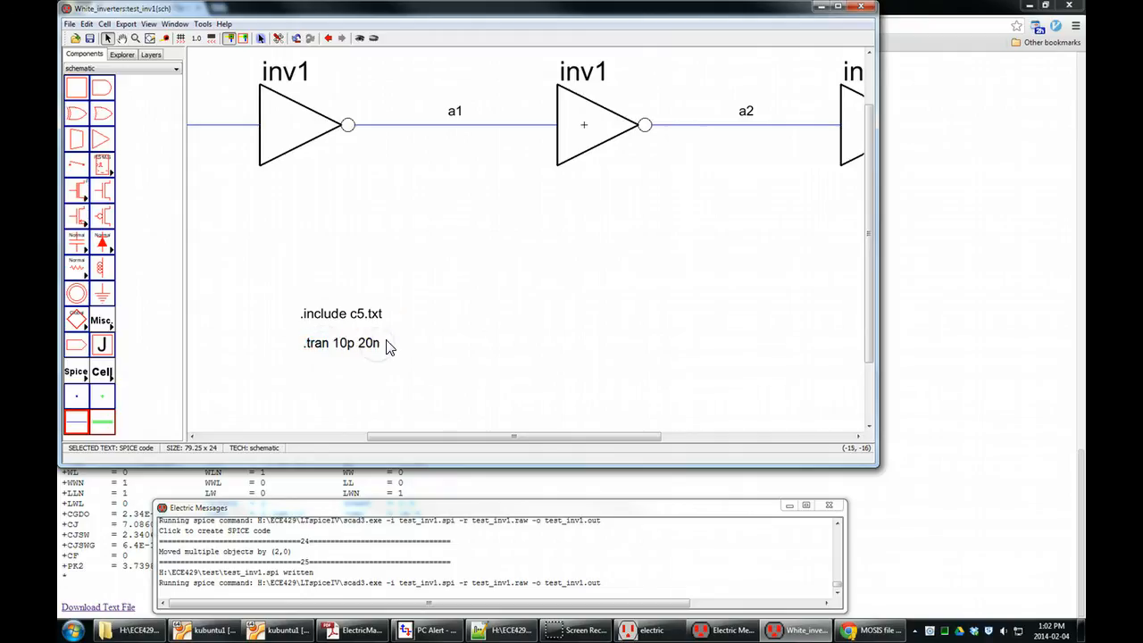
left_click(395, 341)
Make the .include c5.txt SPICE declaration multi-line and add the lines "Vdd VDD 0 5" and "Vss gnd 0 0".
left_click(366, 315)
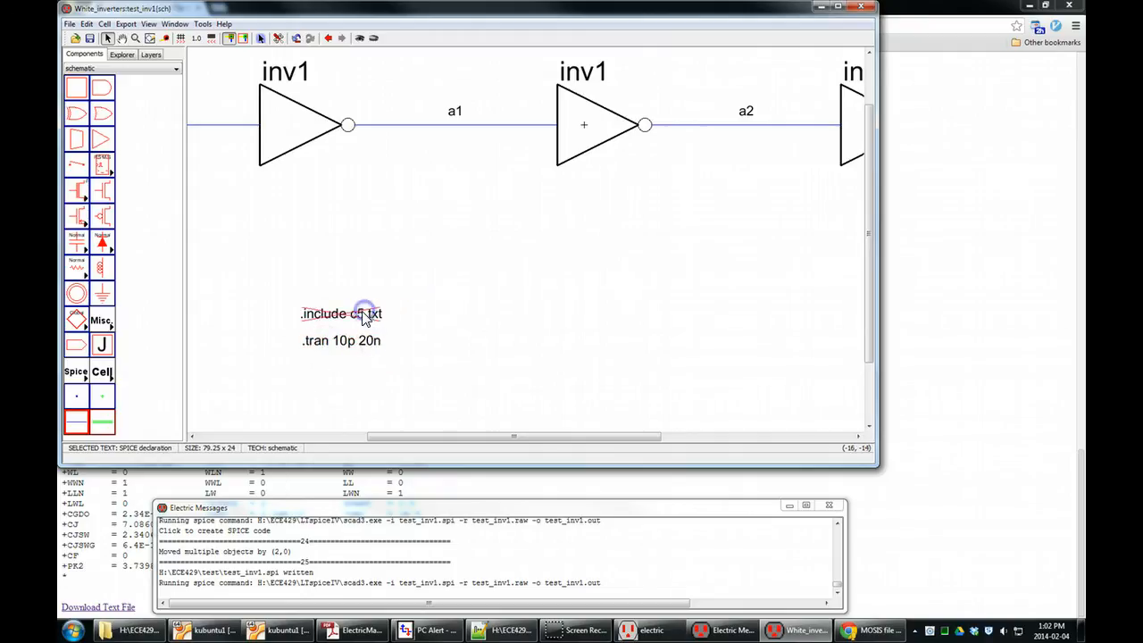
key("ctrl+i")
left_click(410, 136)
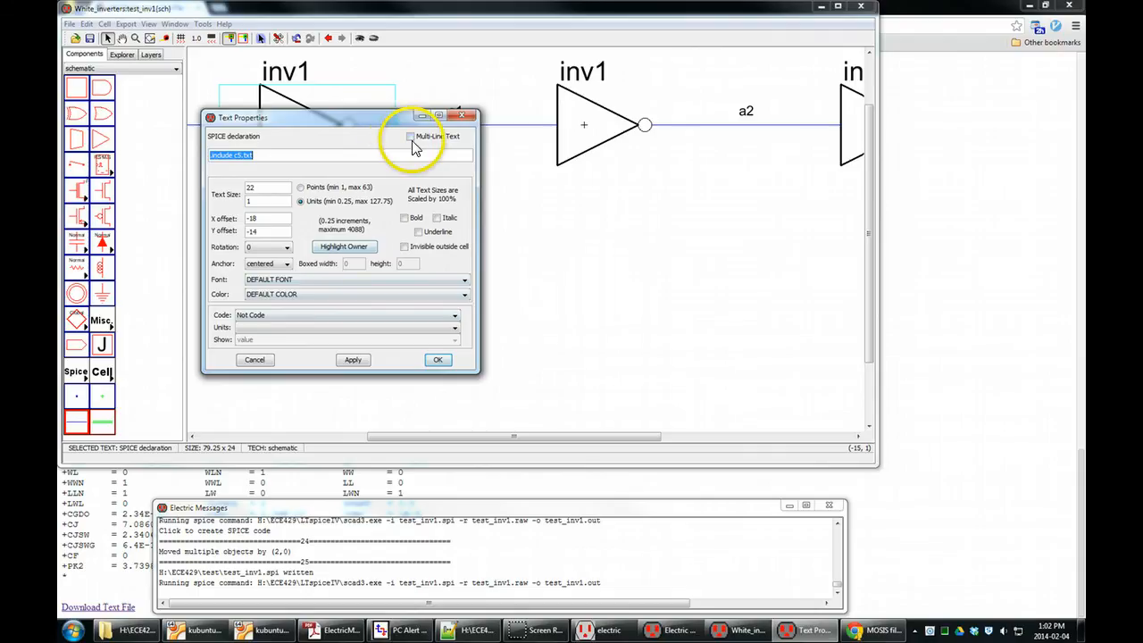
left_click(326, 156)
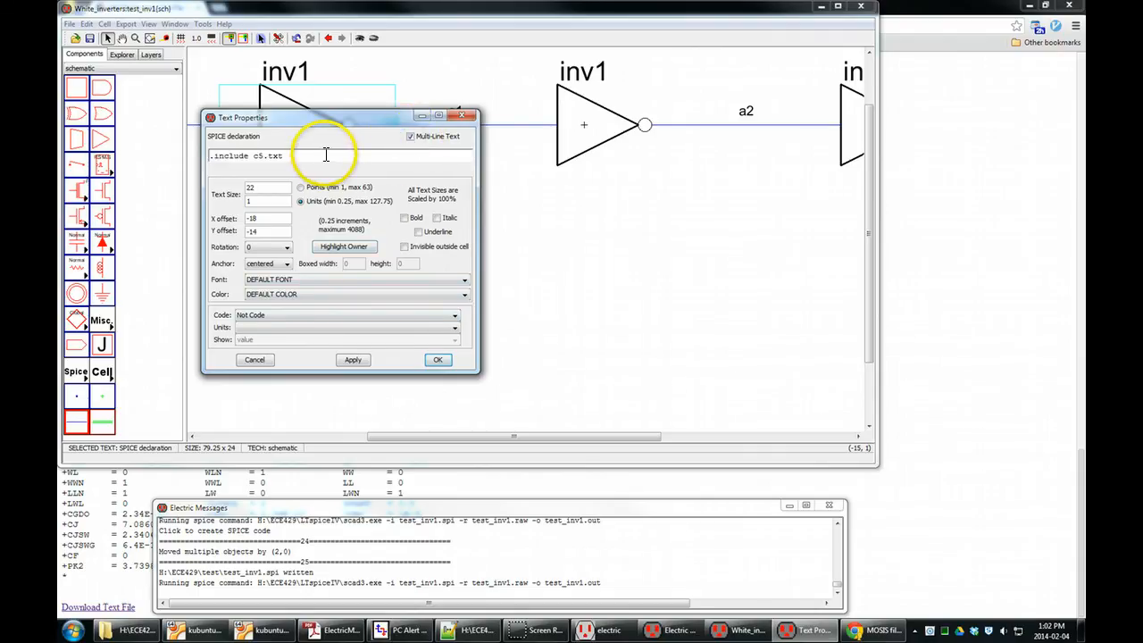
key("Return")
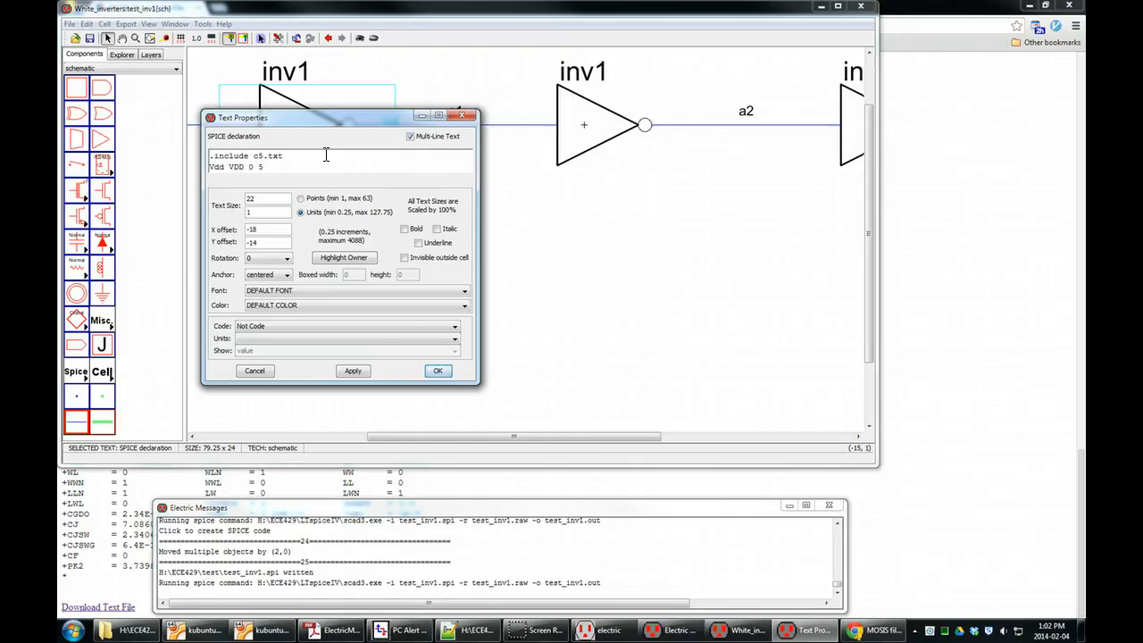
key("Return")
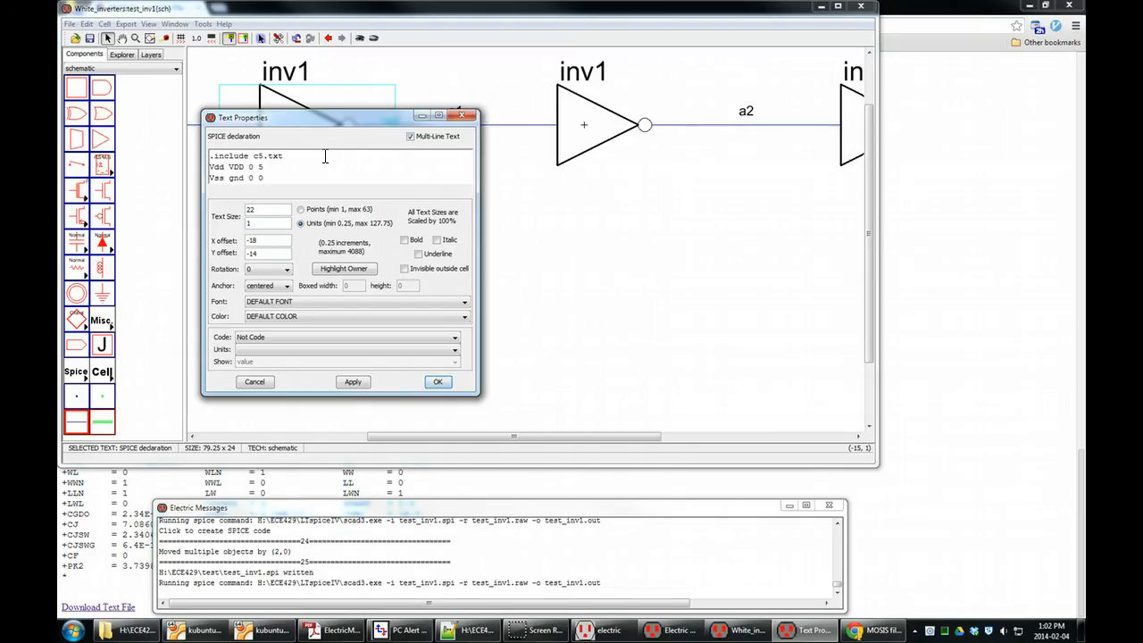
key("Home")
left_click(438, 381)
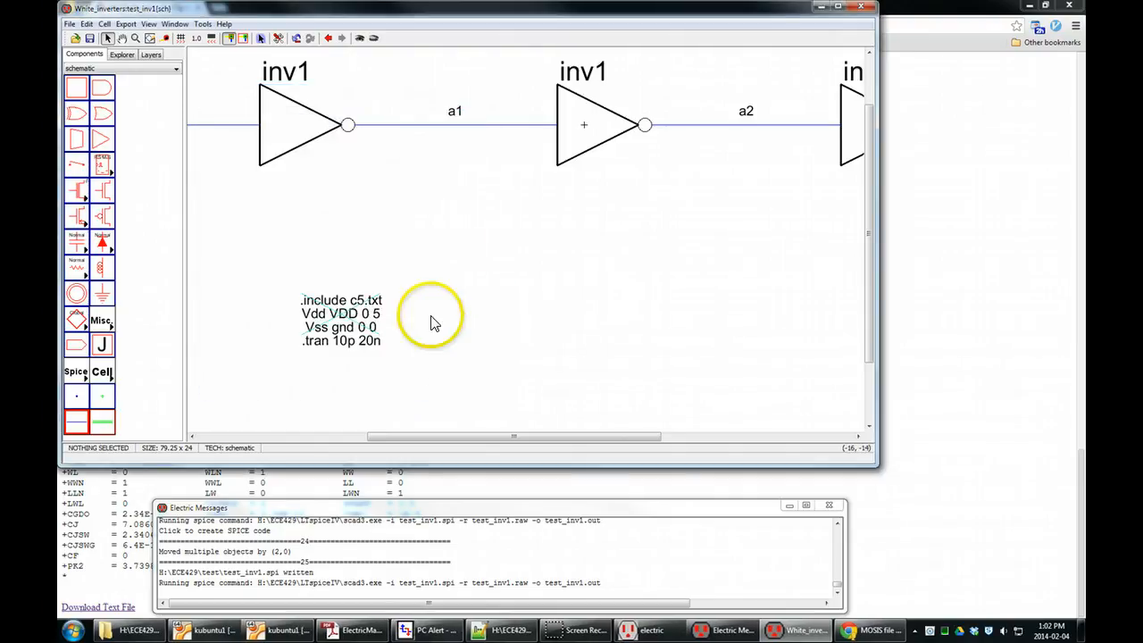
Separate the SPICE declaration from the .tran 10p 20n code, placing the declaration above it in the space below net a1.
left_click_drag(348, 301, 472, 327)
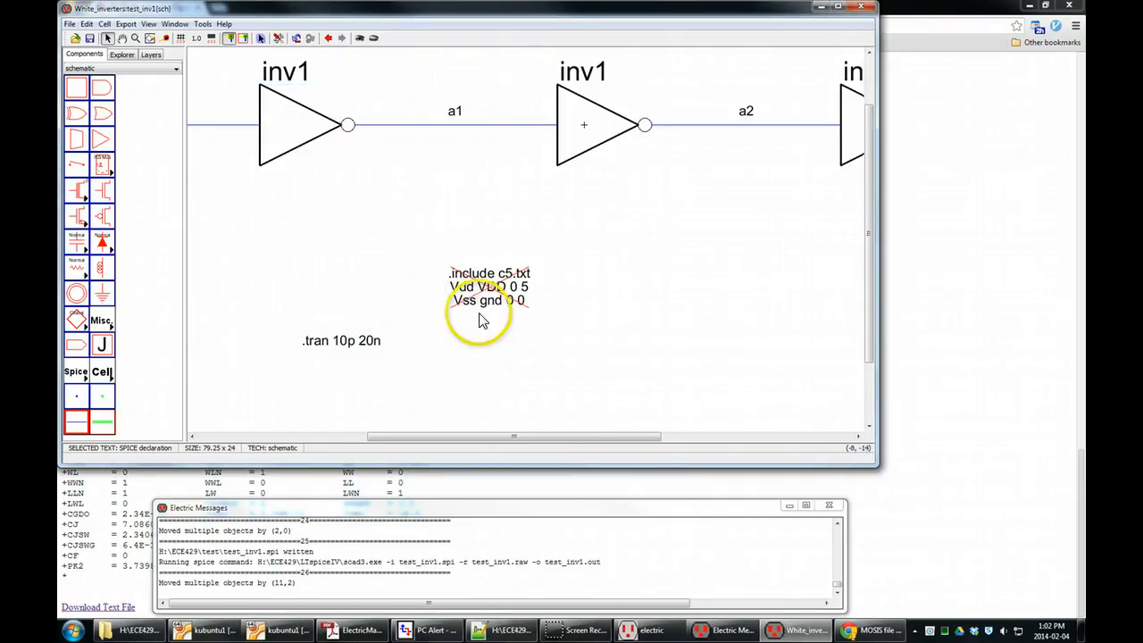
left_click_drag(485, 276, 497, 251)
left_click_drag(344, 341, 510, 345)
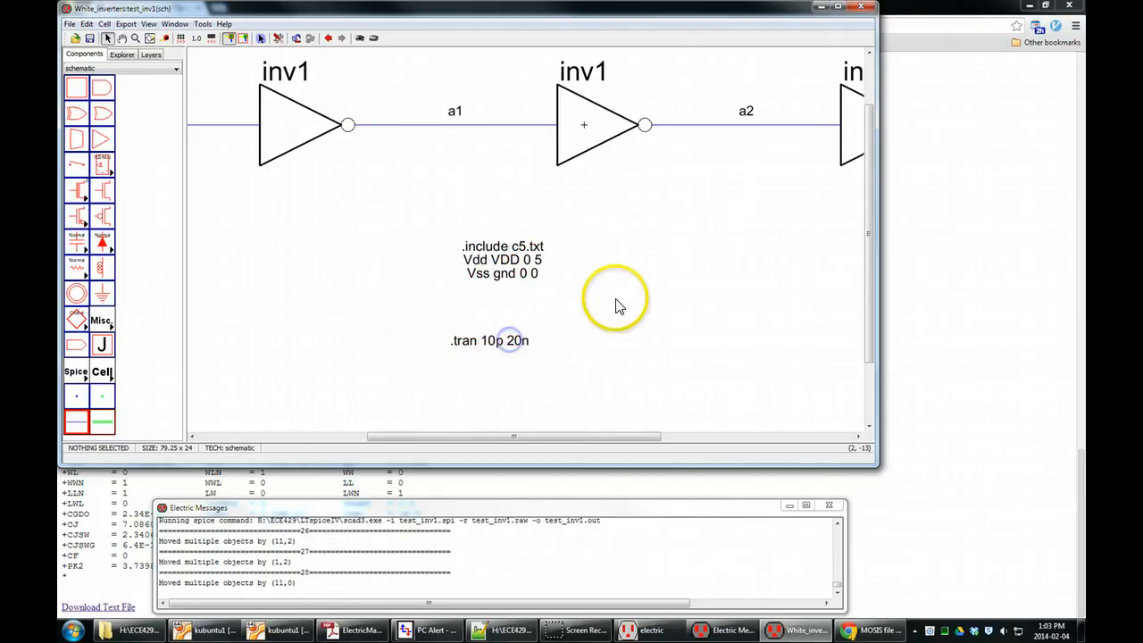
Write the Spice deck for test_inv1, run it in LTspice, and plot the input waveform V(a0).
left_click(202, 25)
mouse_move(217, 69)
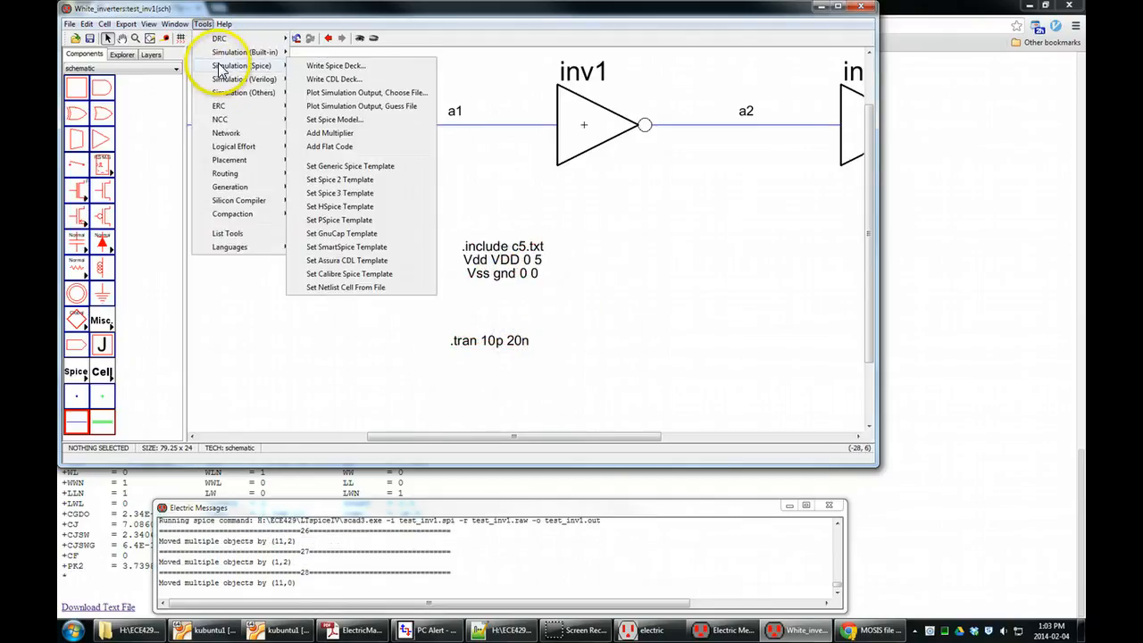
left_click(337, 68)
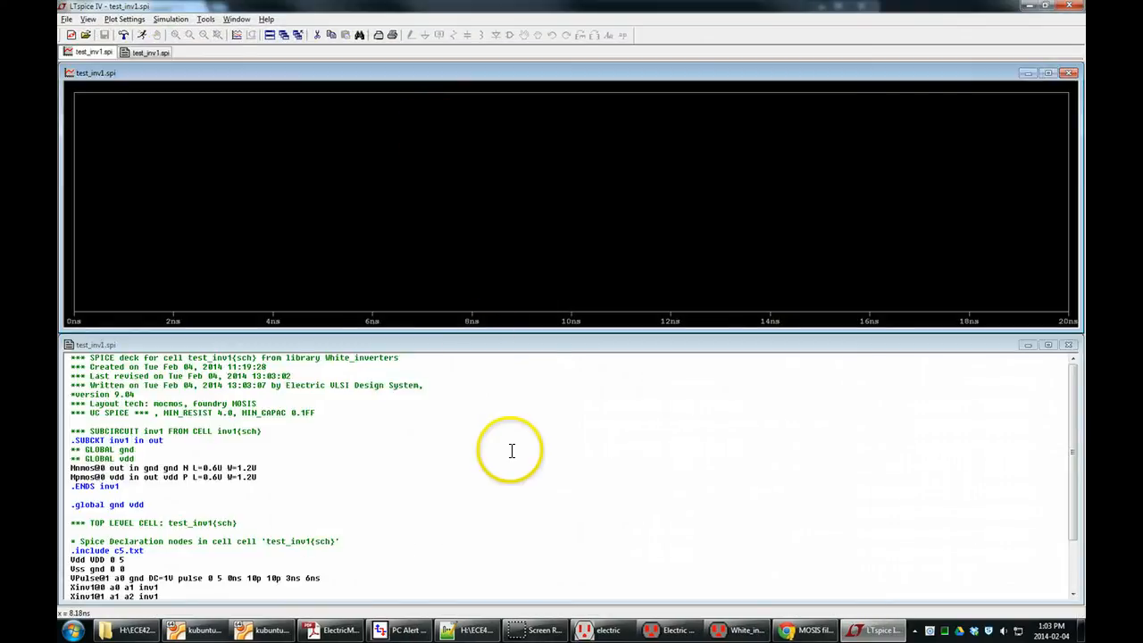
left_click(238, 36)
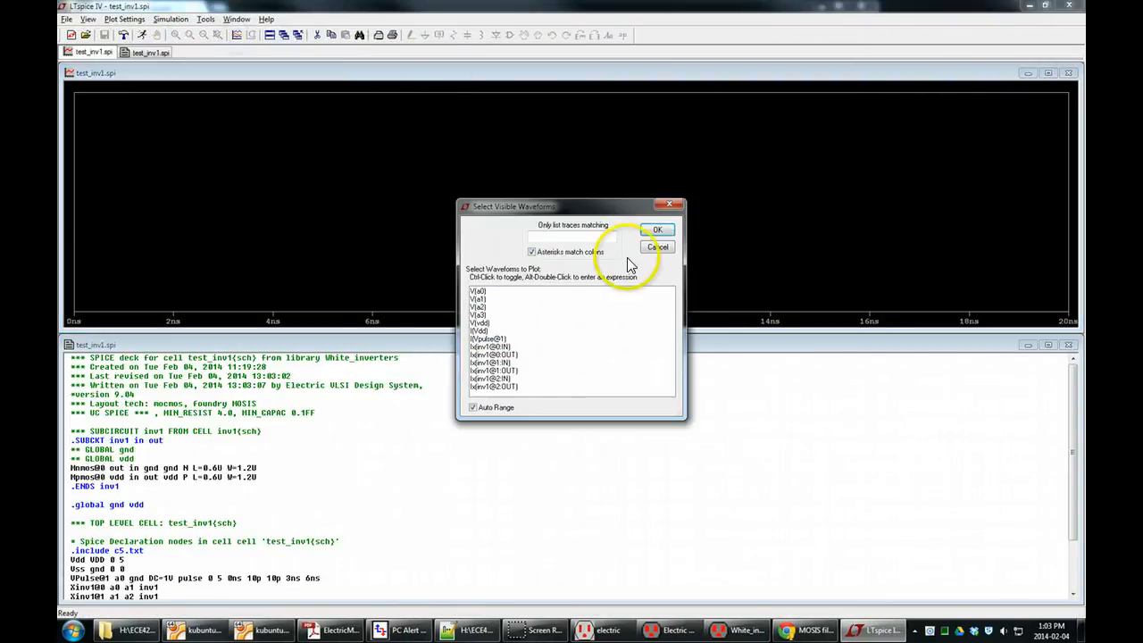
double_click(479, 293)
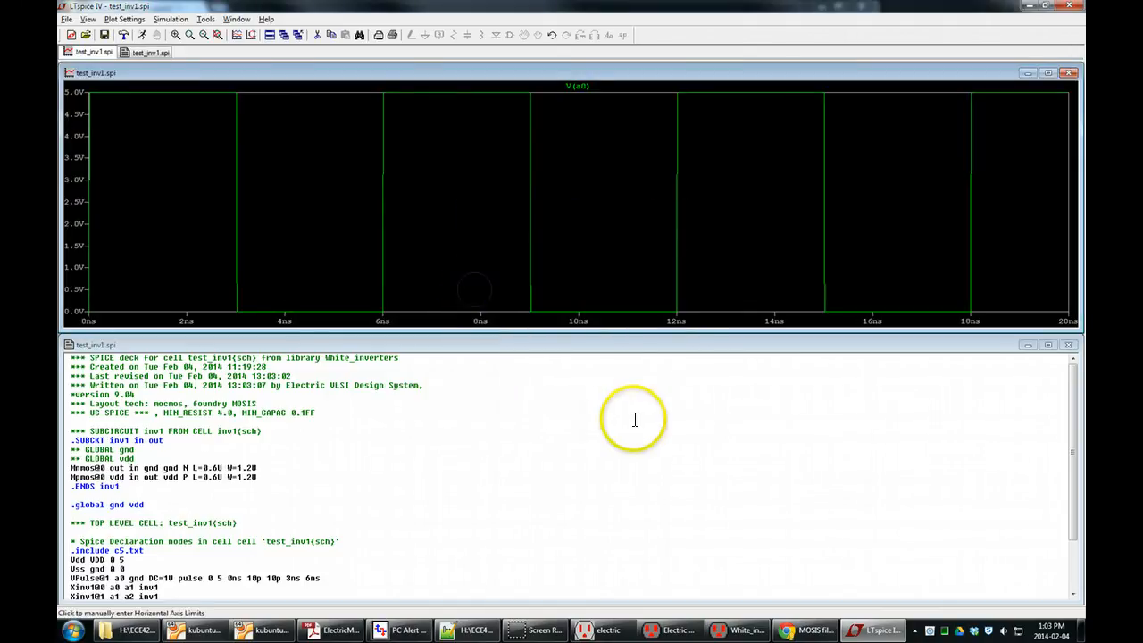
Plot the first inverter's output V(a1) and overlay the input V(a0) in the same waveform pane.
left_click(236, 34)
left_click(487, 299)
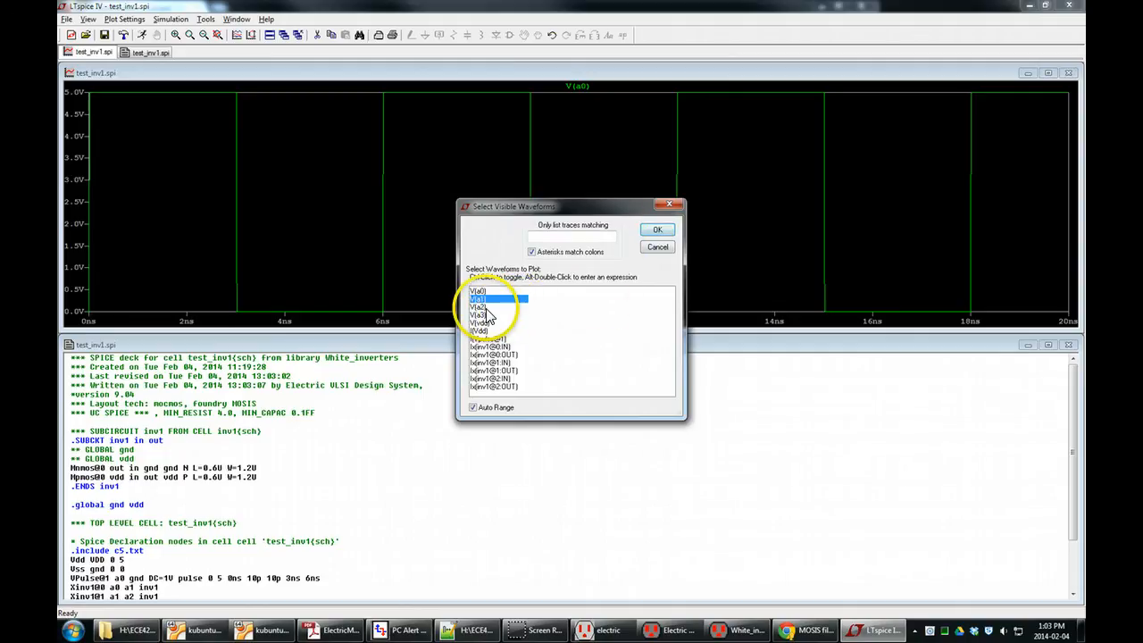
left_click(657, 230)
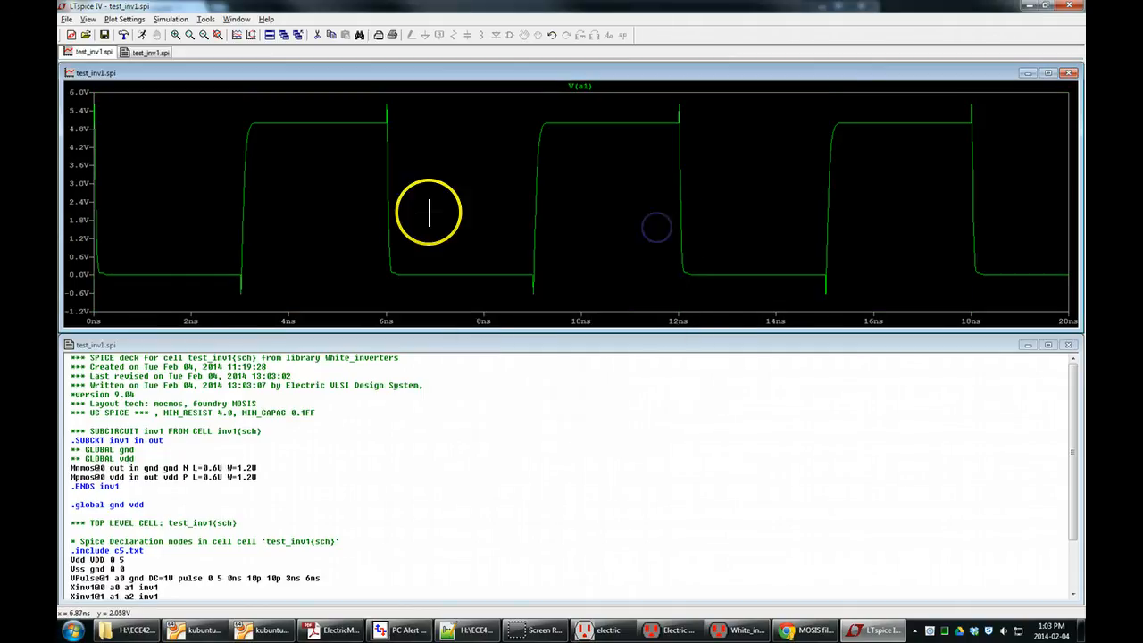
left_click(237, 35)
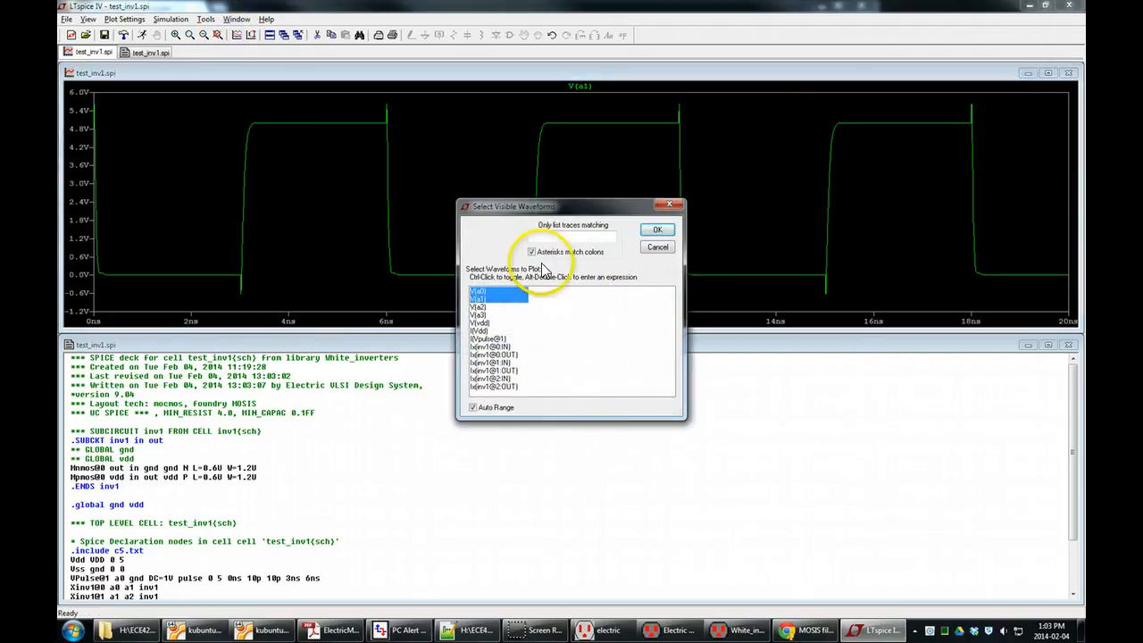
left_click(655, 230)
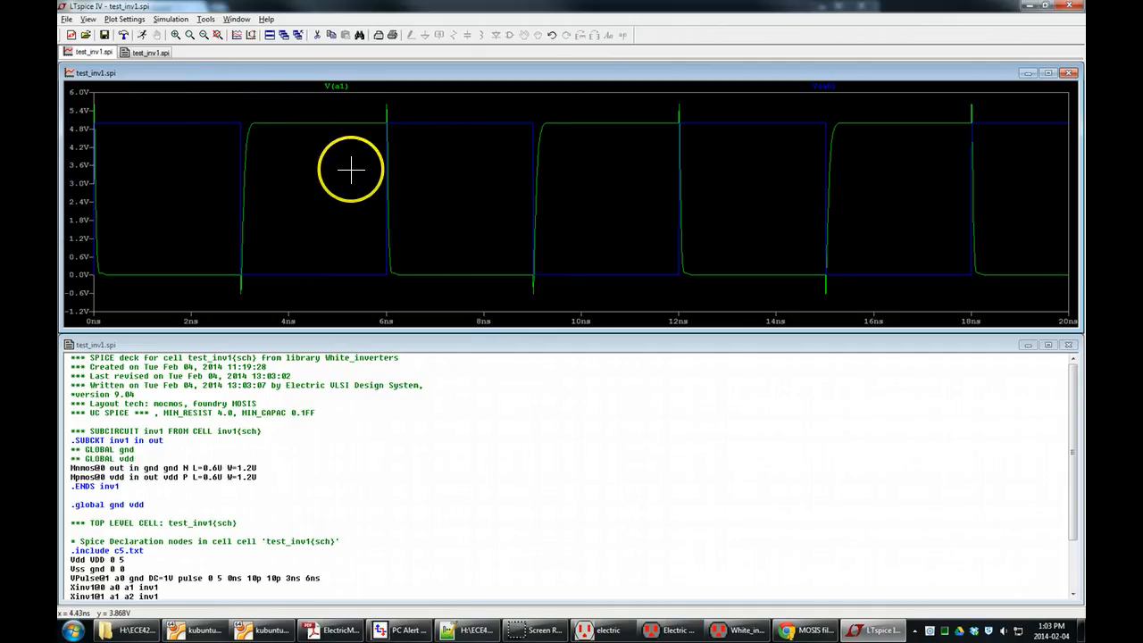
Zoom in on the V(a0) and V(a1) transition near 6 ns and mark the data points on the traces.
right_click(399, 211)
left_click(377, 107)
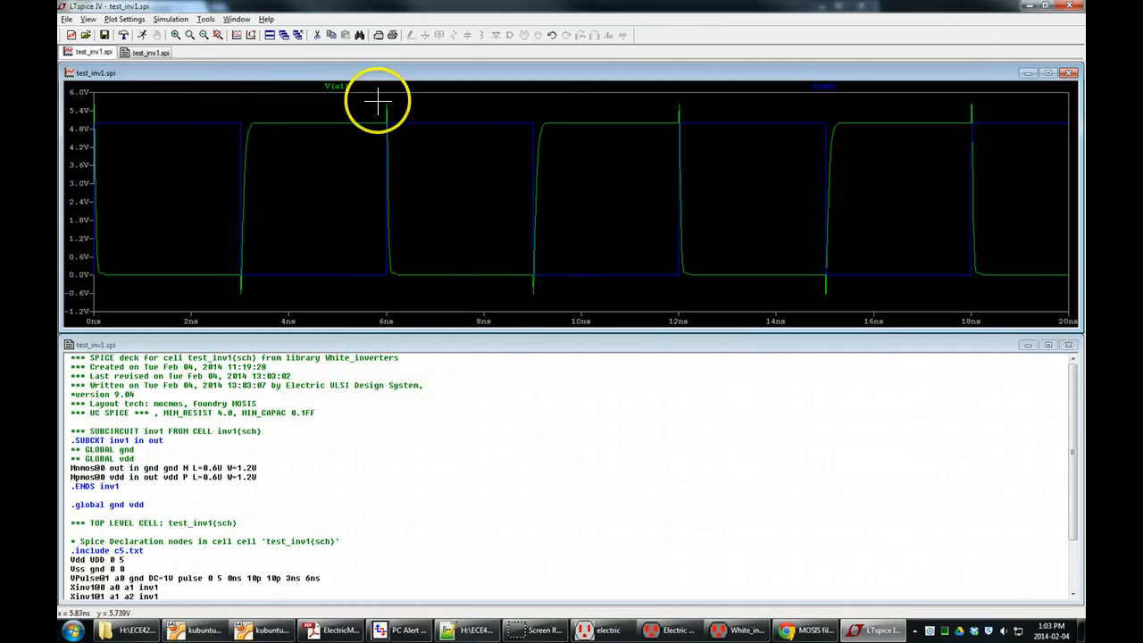
left_click_drag(375, 105, 402, 290)
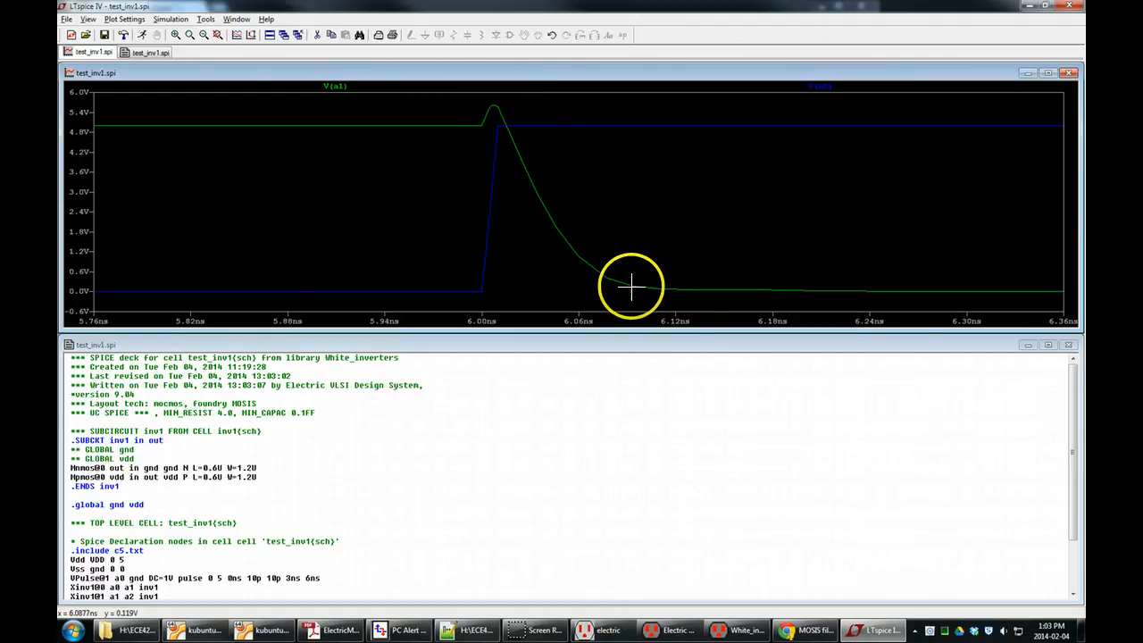
right_click(554, 227)
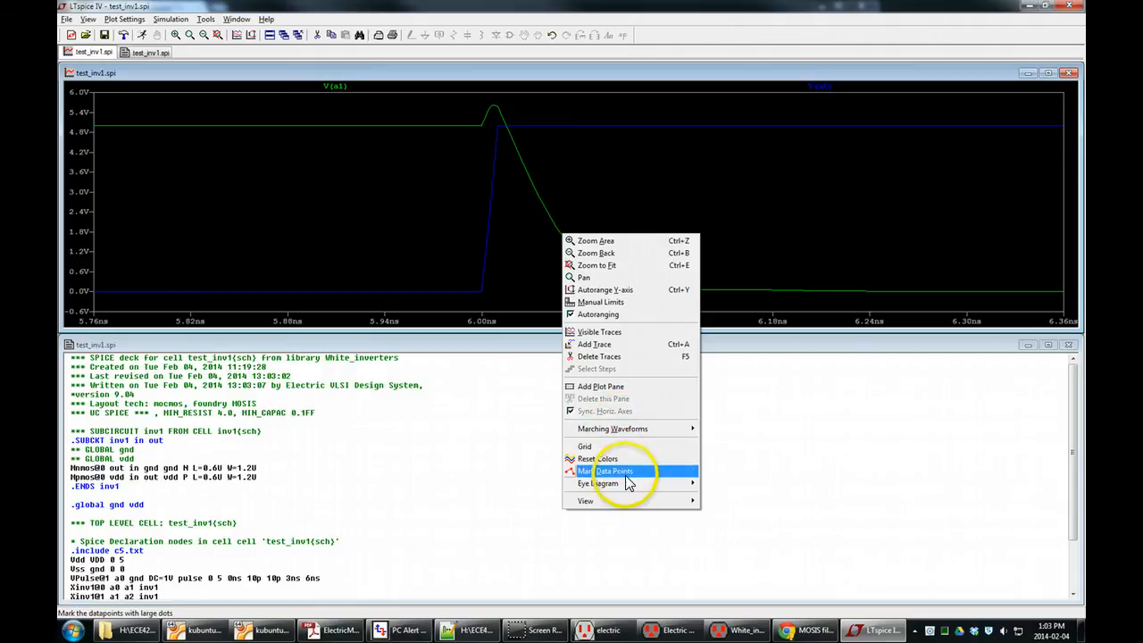
left_click(594, 474)
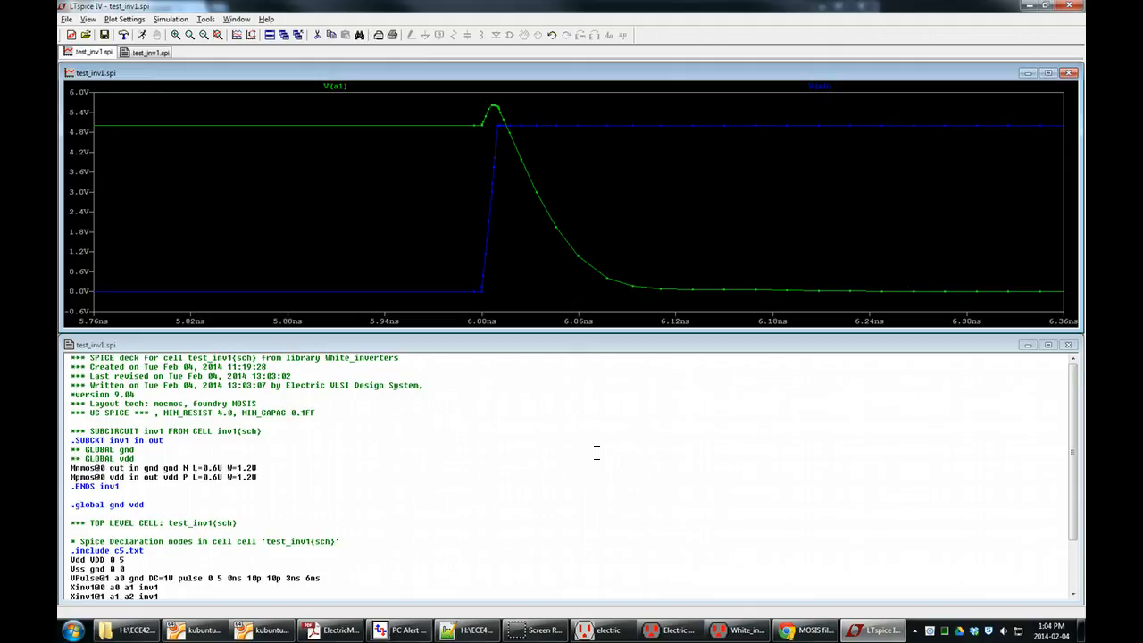
left_click(600, 410)
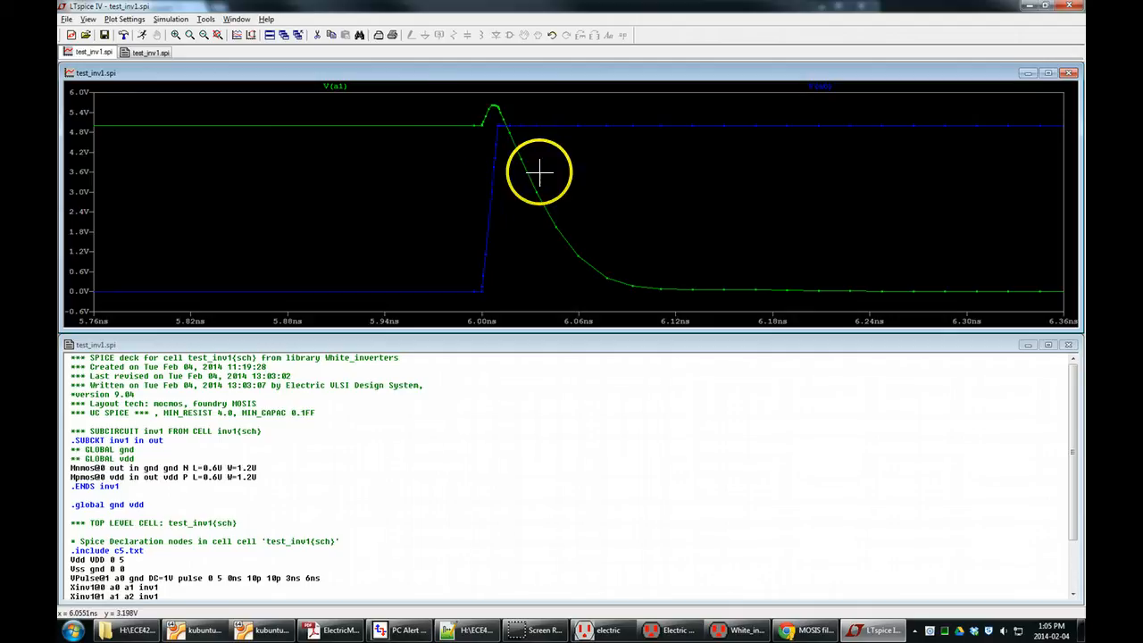
Zoom the waveform plot back out to the full 0 to 20 ns time range.
right_click(509, 210)
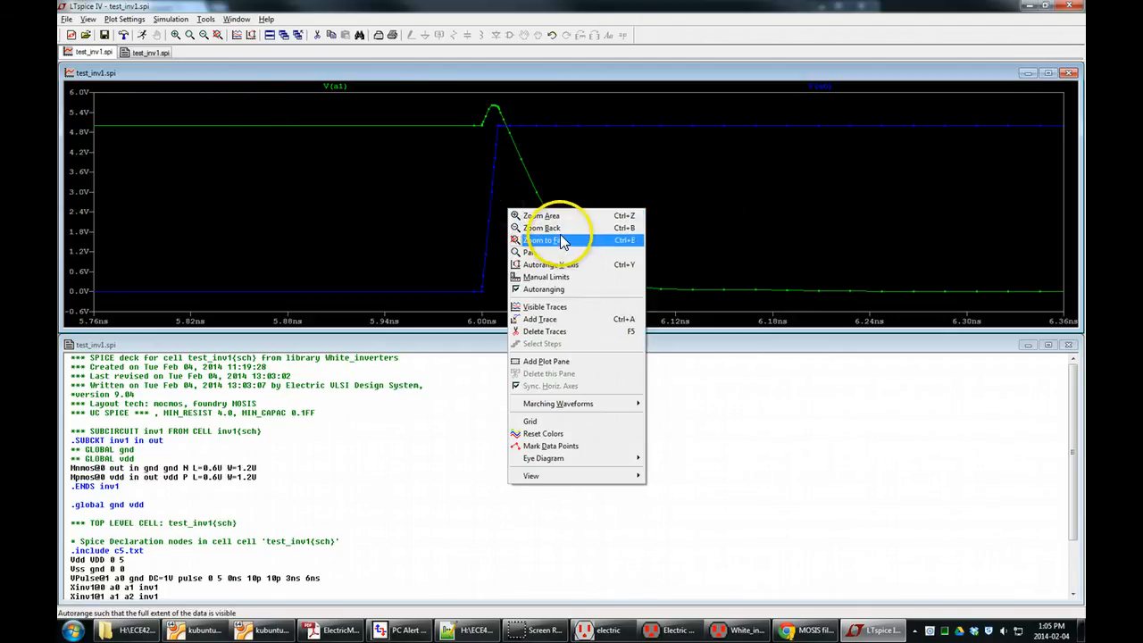
left_click(554, 229)
right_click(553, 209)
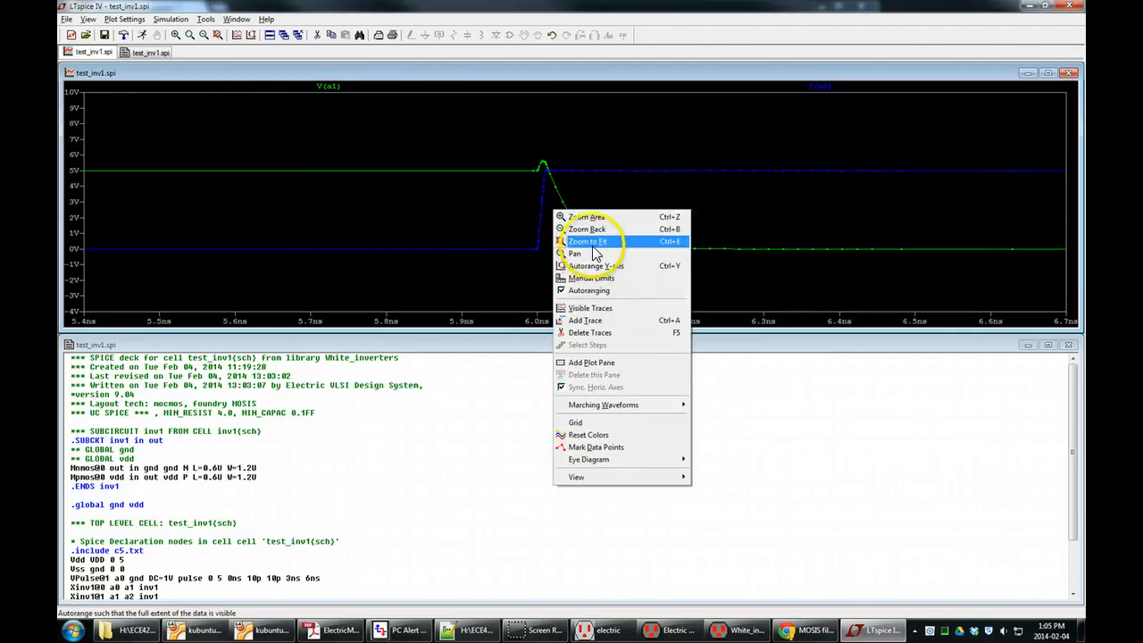
left_click(589, 225)
left_click_drag(679, 217, 553, 252)
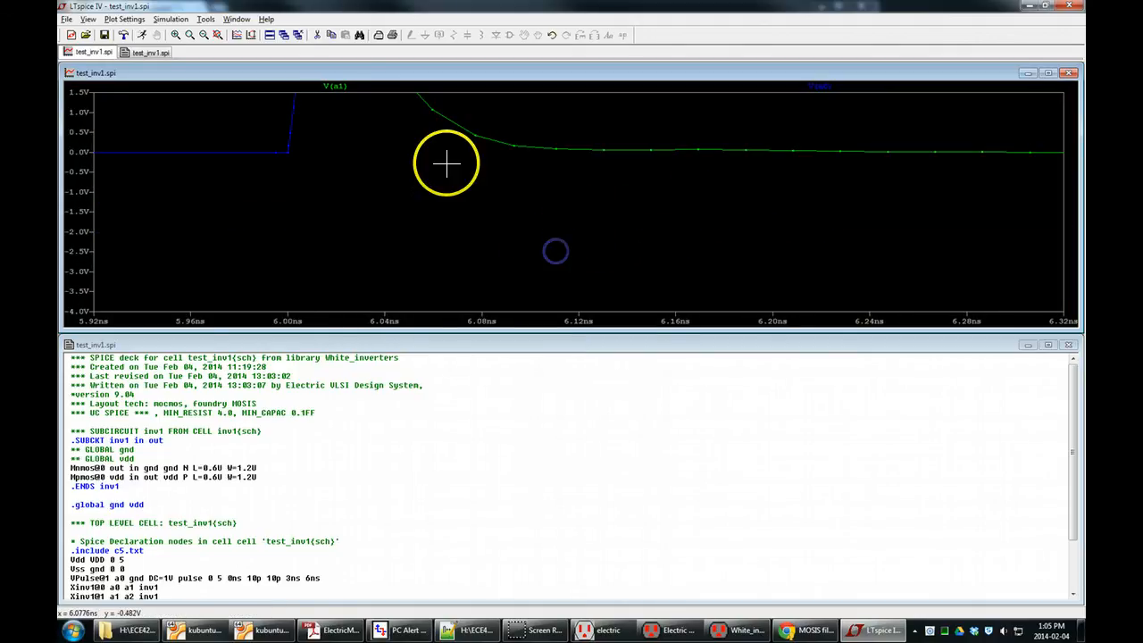
left_click(202, 36)
left_click(201, 36)
left_click(202, 36)
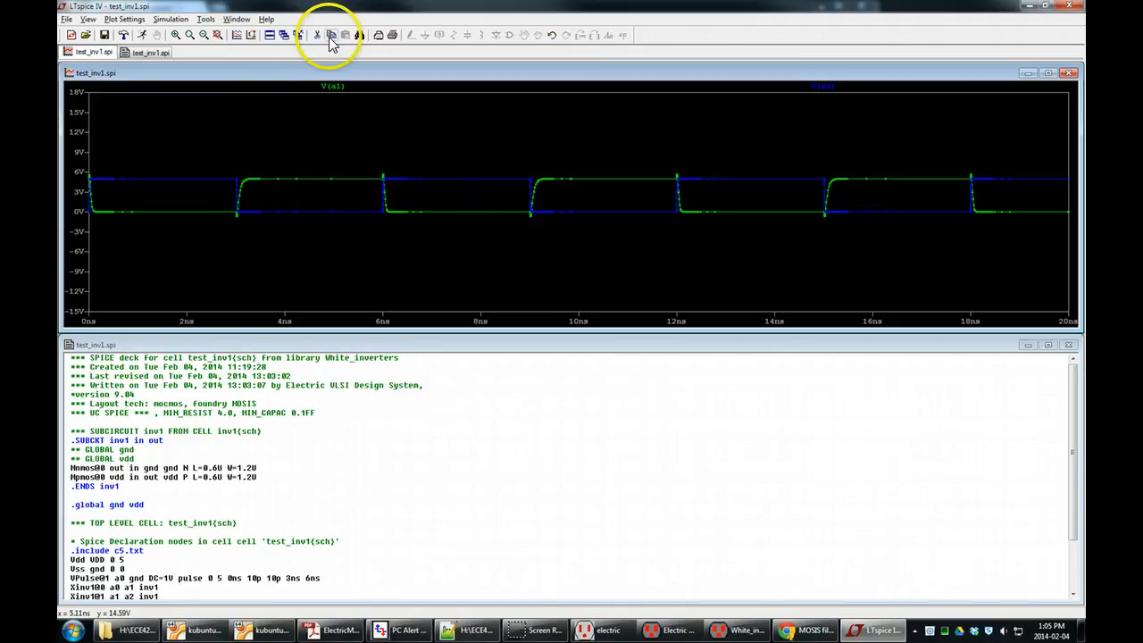
Add the second inverter's output V(a2) to the plot and zoom in on the transition near 6 ns.
left_click(239, 38)
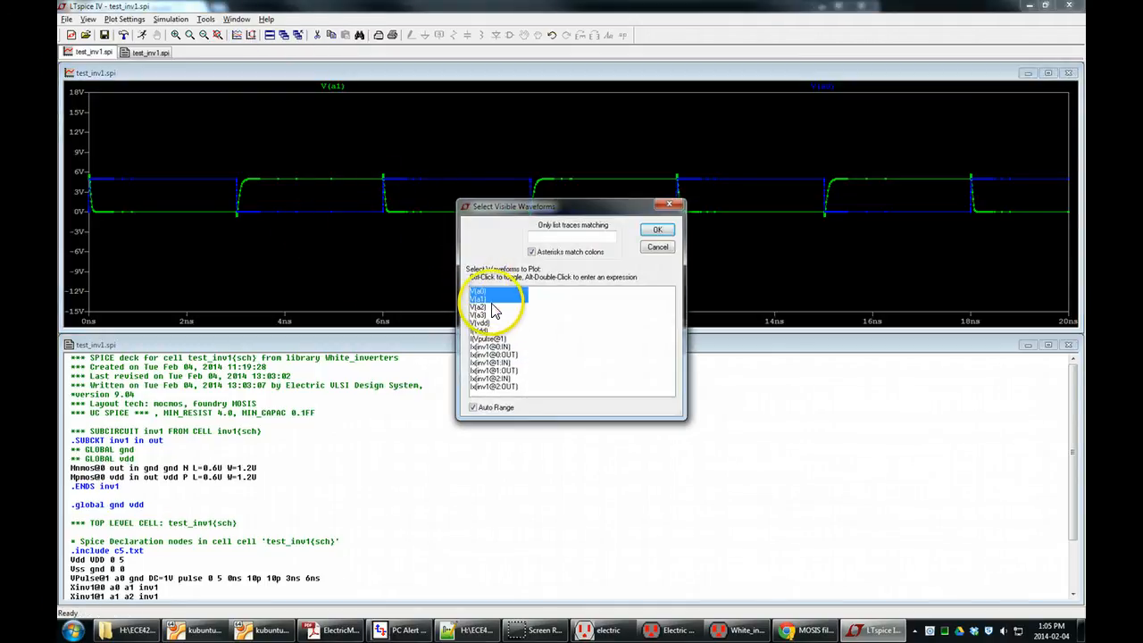
left_click(481, 308, "ctrl")
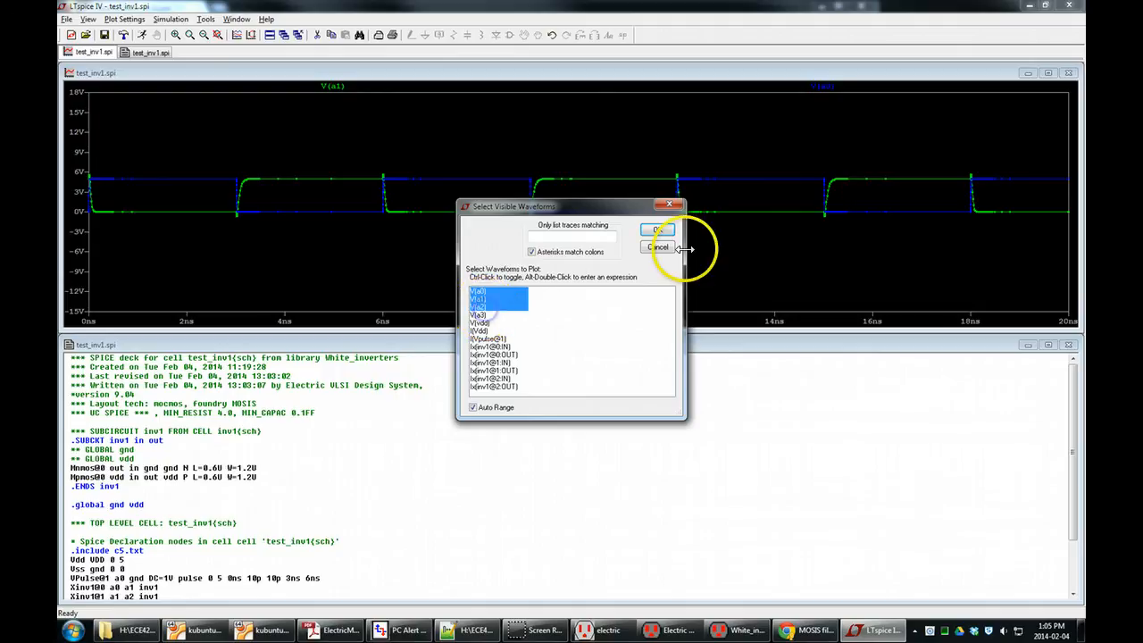
left_click(657, 230)
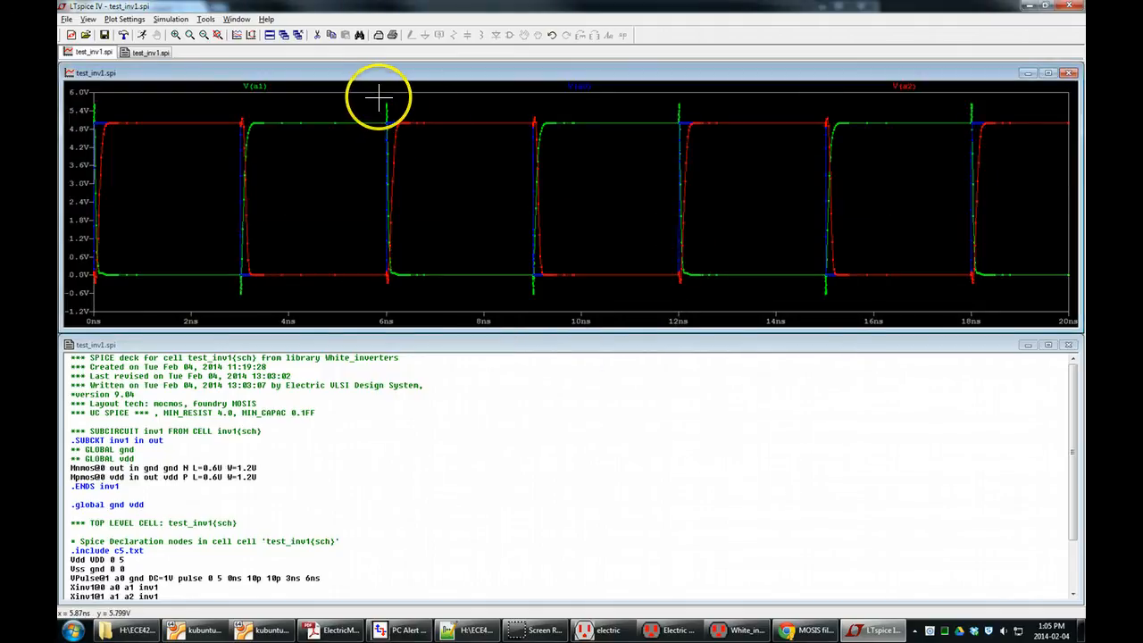
left_click_drag(378, 99, 406, 292)
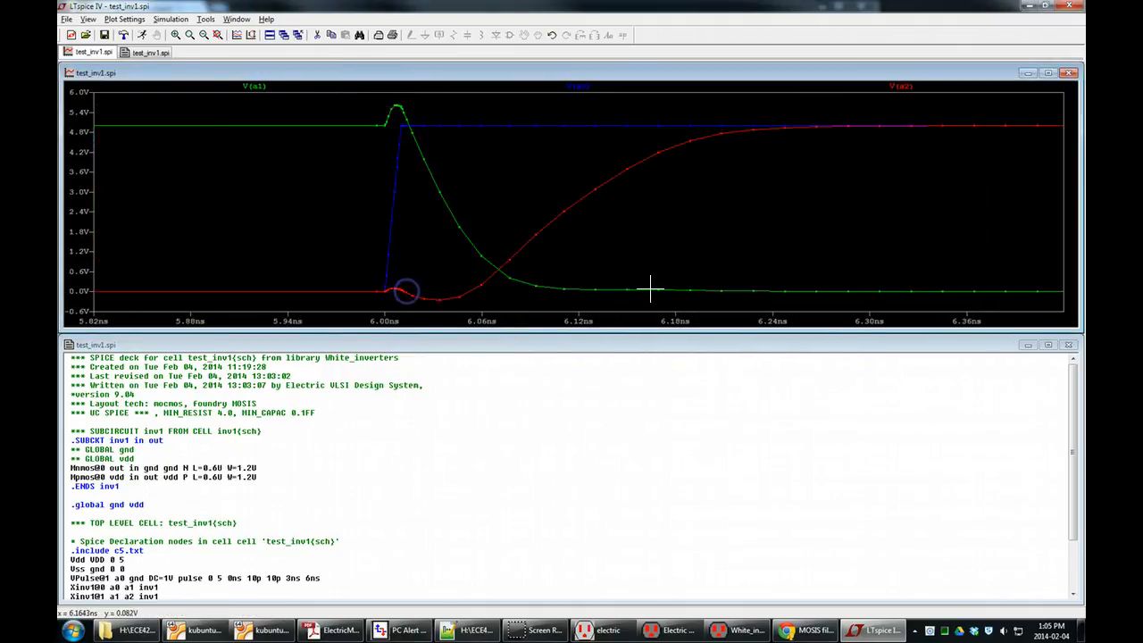
left_click(645, 308)
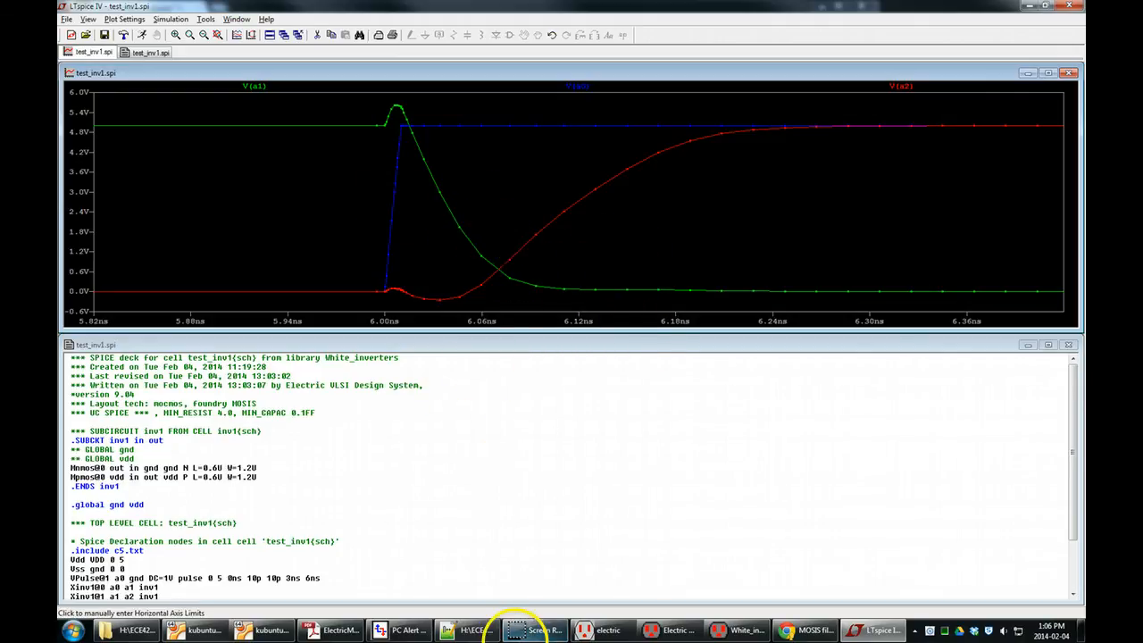
Switch to the Electric schematic and examine which inverter nodes a1 and a2 correspond to the plotted traces.
left_click(732, 627)
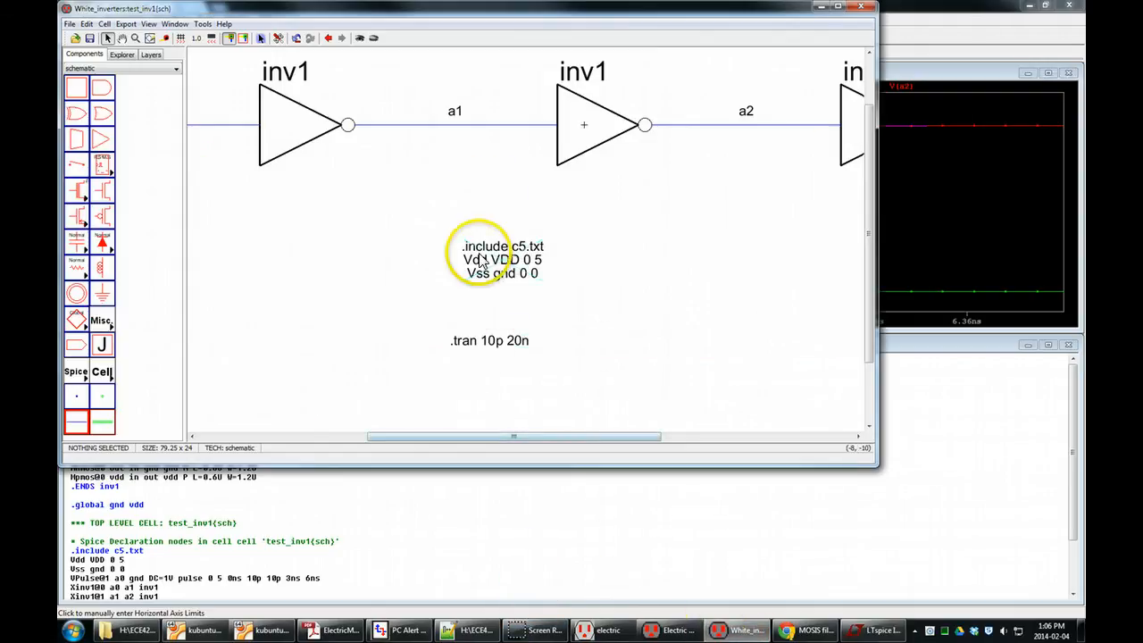
scroll(566, 326, "up", 2)
scroll(574, 327, "down", 1)
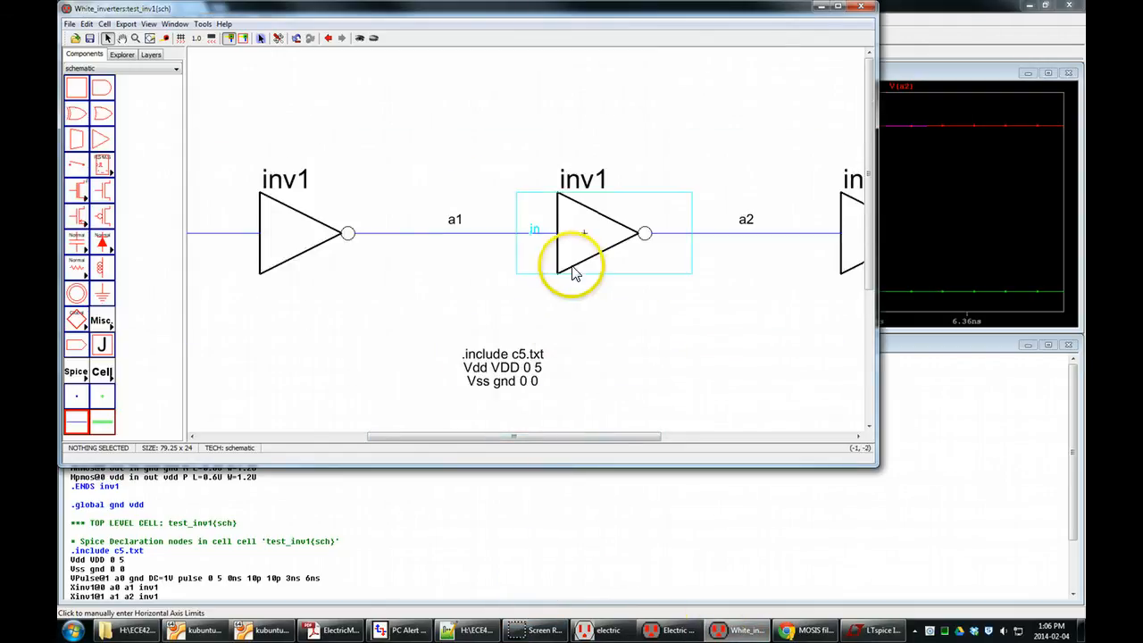
scroll(549, 267, "down", 3)
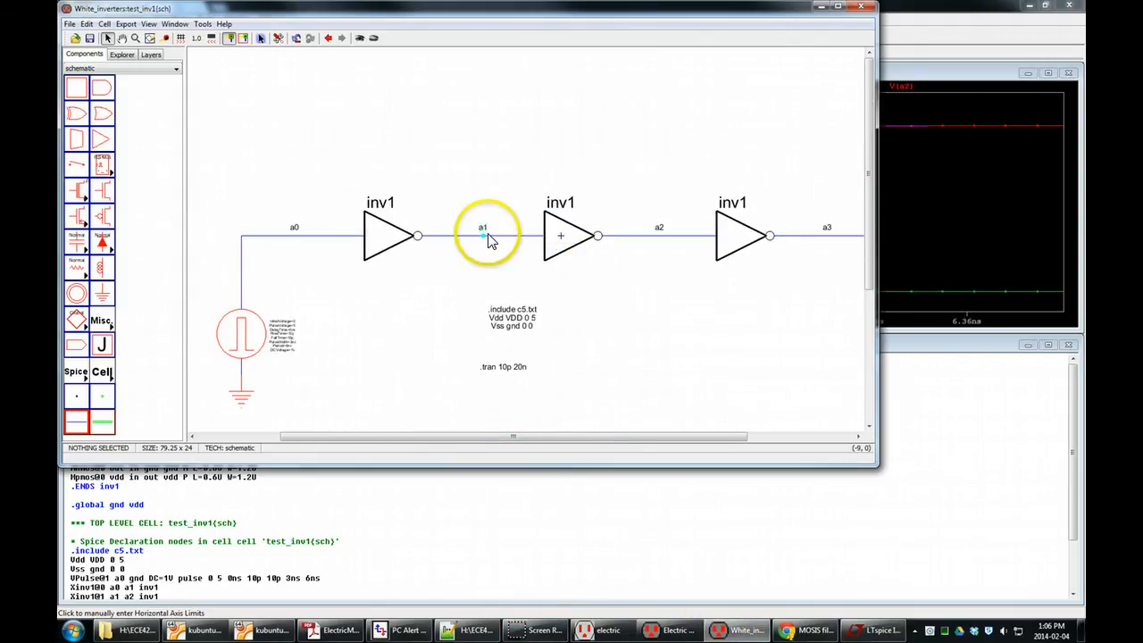
left_click(664, 243)
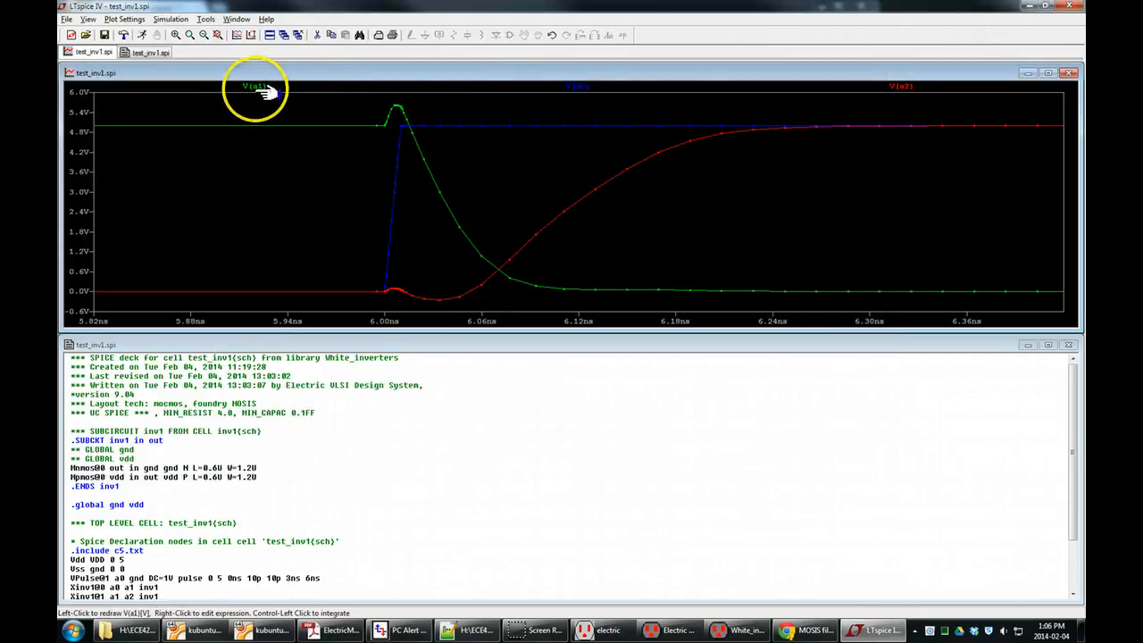
right_click(448, 206)
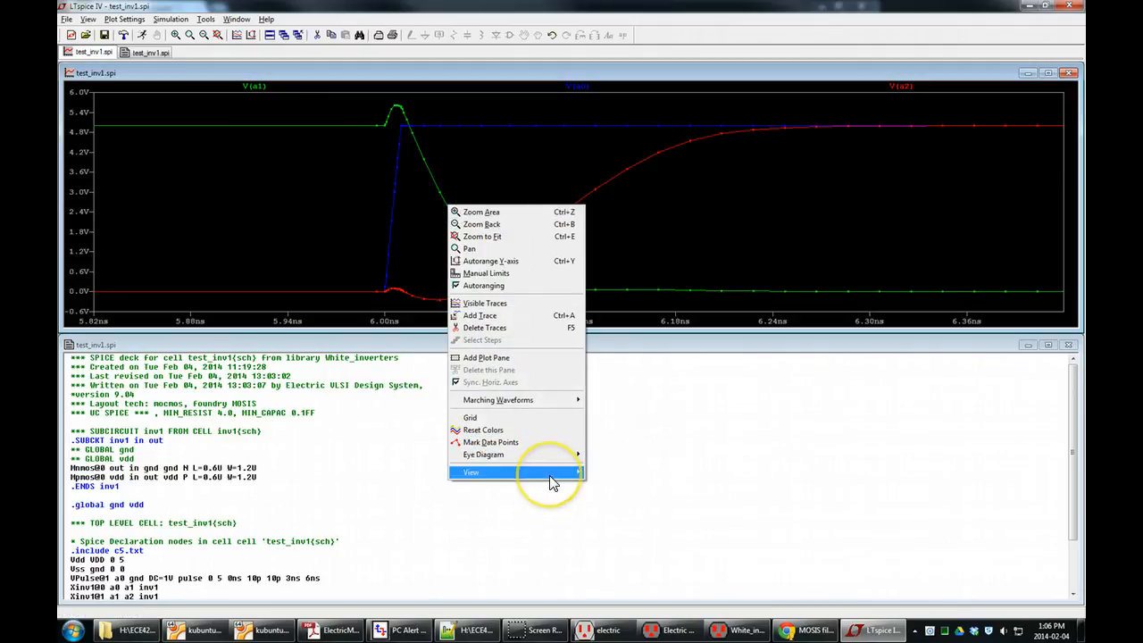
mouse_move(552, 482)
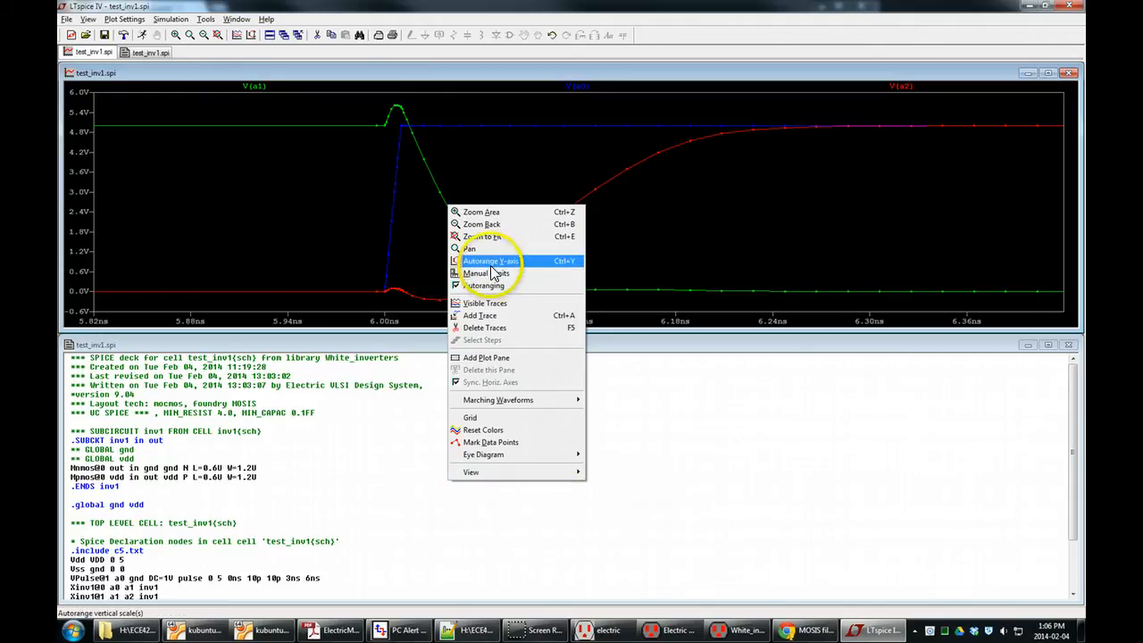
left_click(192, 9)
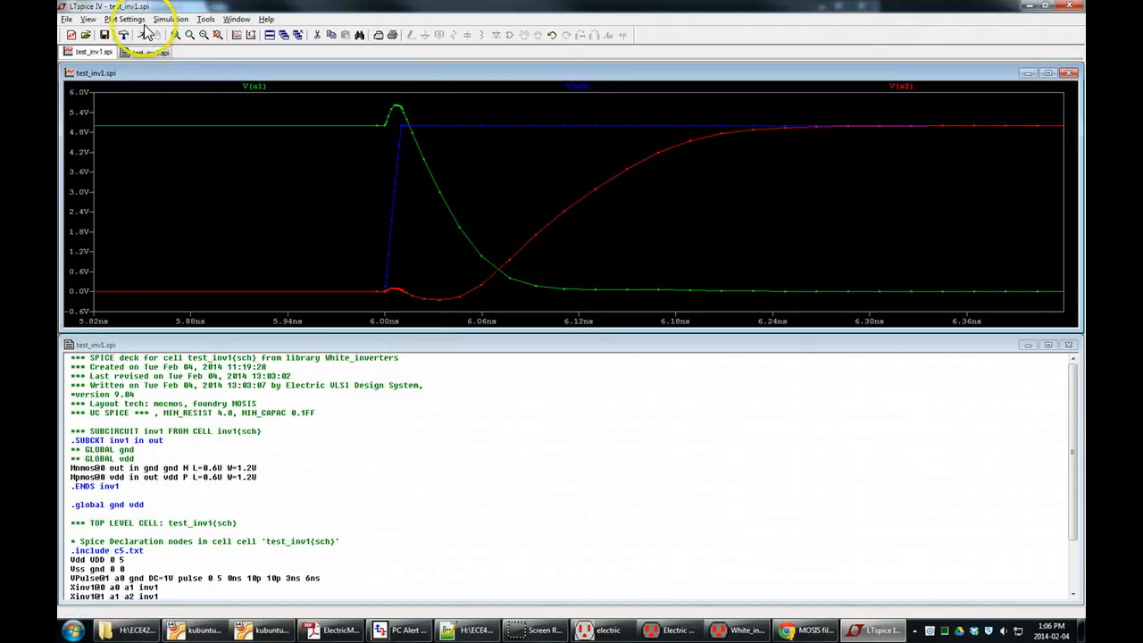
left_click(125, 19)
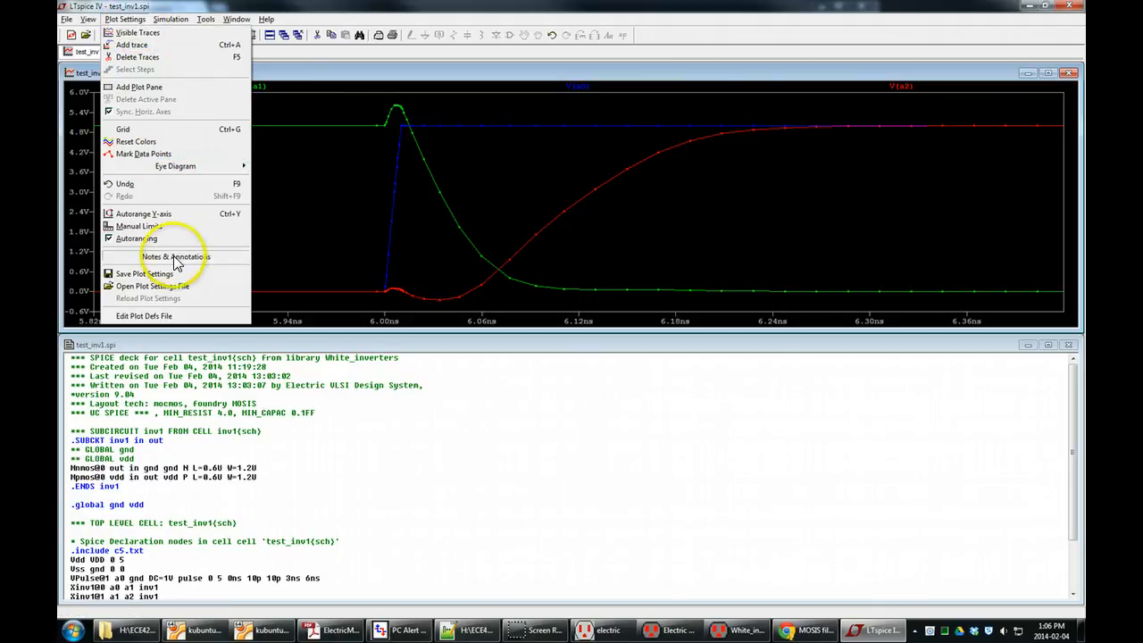
mouse_move(176, 262)
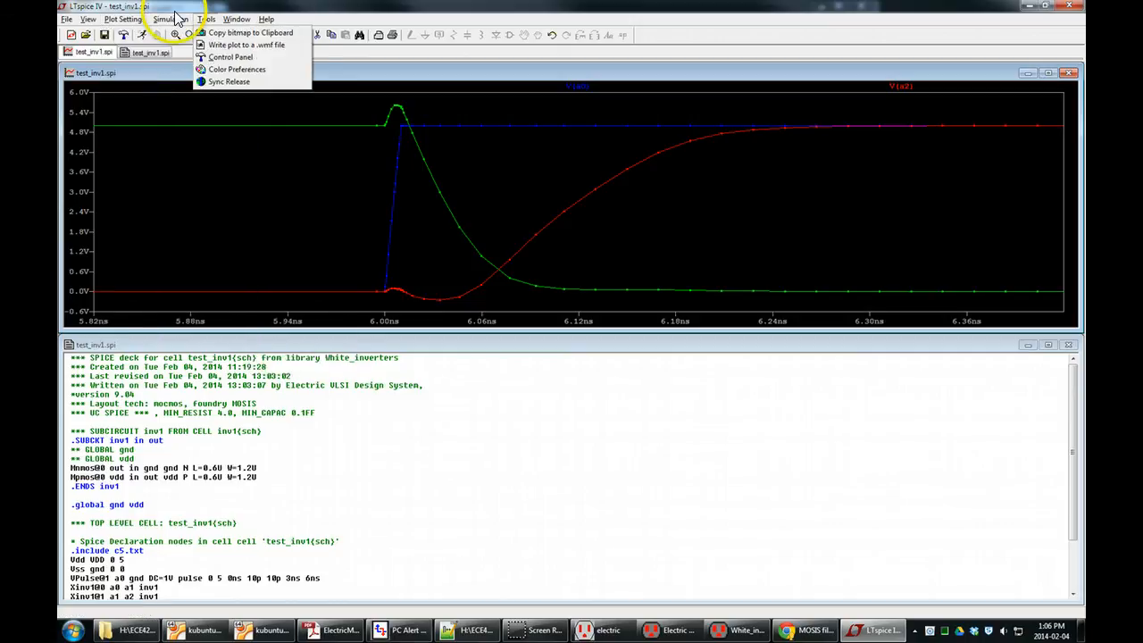
left_click(67, 18)
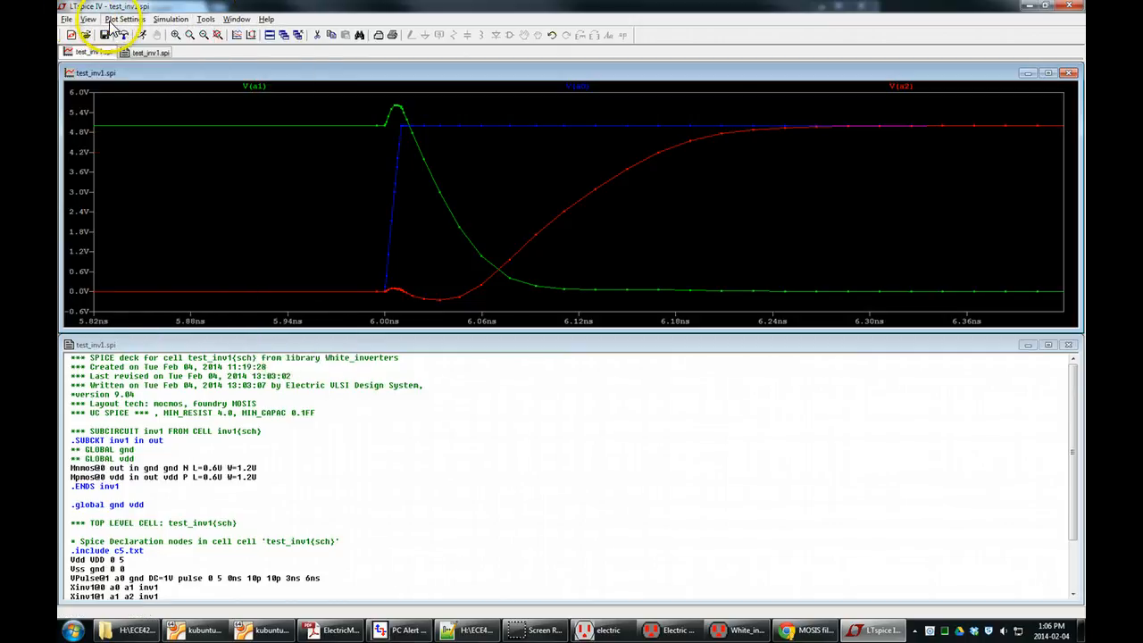
left_click(114, 20)
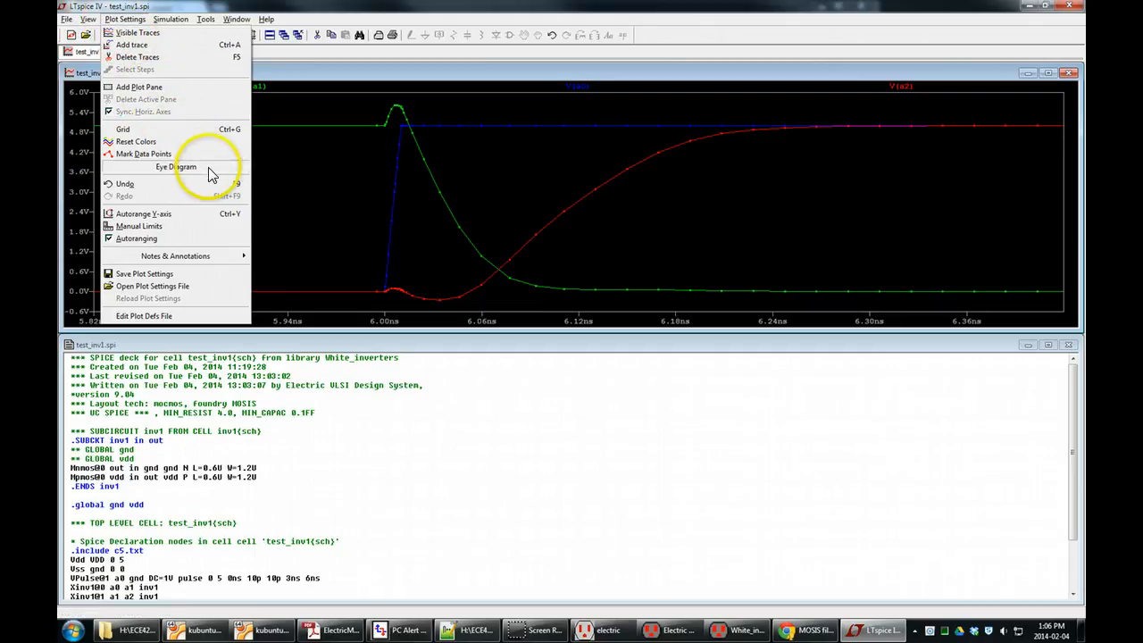
mouse_move(211, 174)
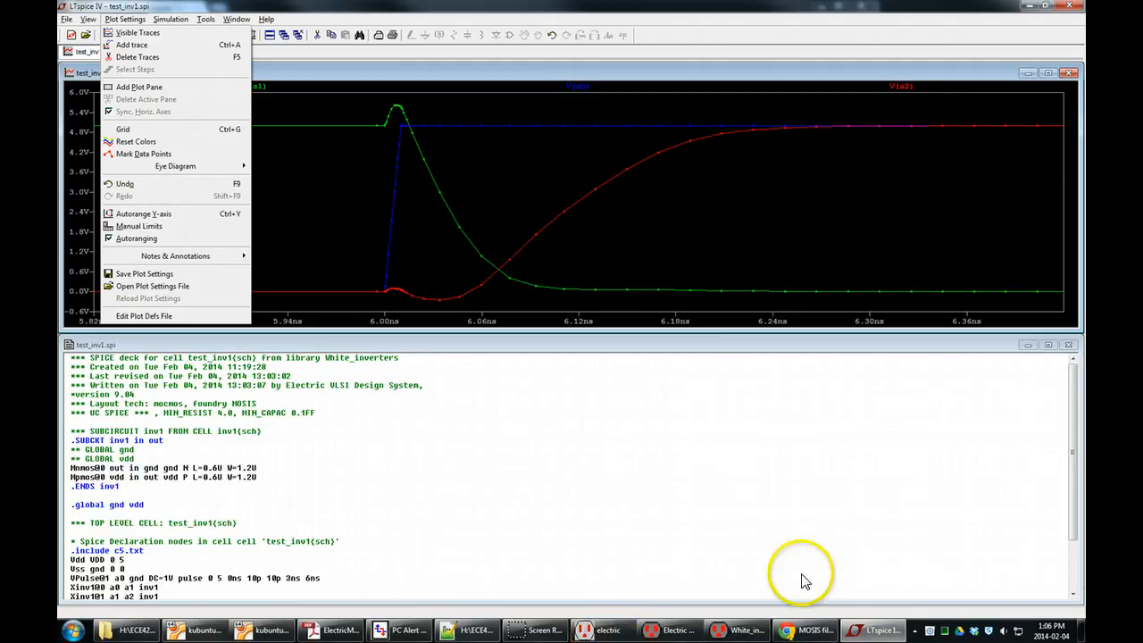
left_click(769, 587)
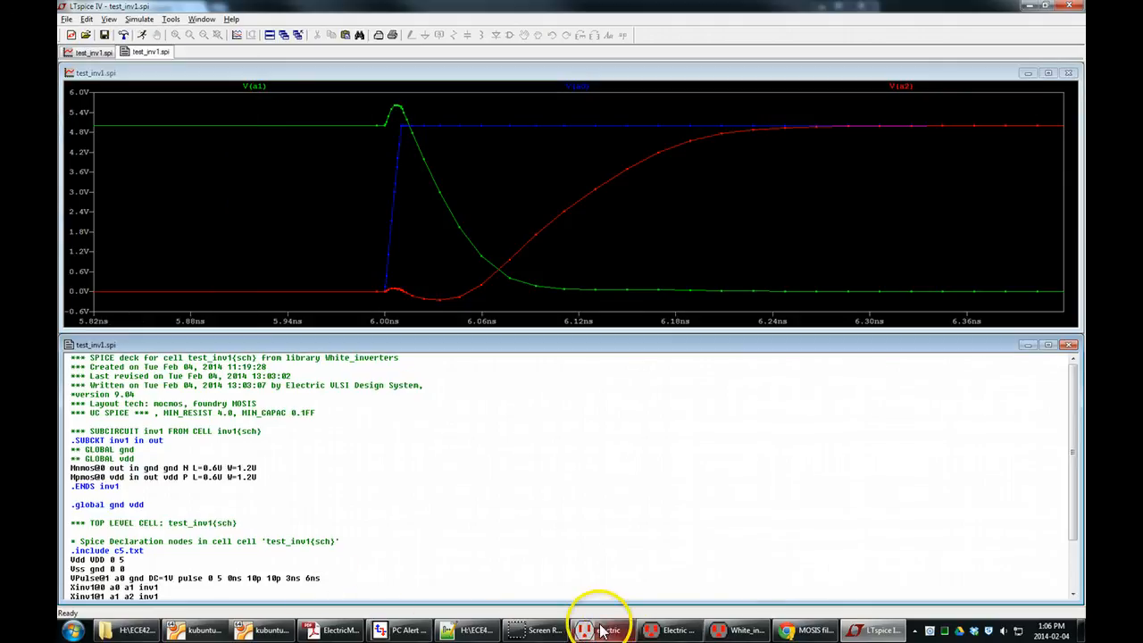
Open LTspiceHelp.pdf from the LTspiceIV folder, read the Waveform Viewer topic on attached cursors, and return to the LTspice plot.
left_click(136, 630)
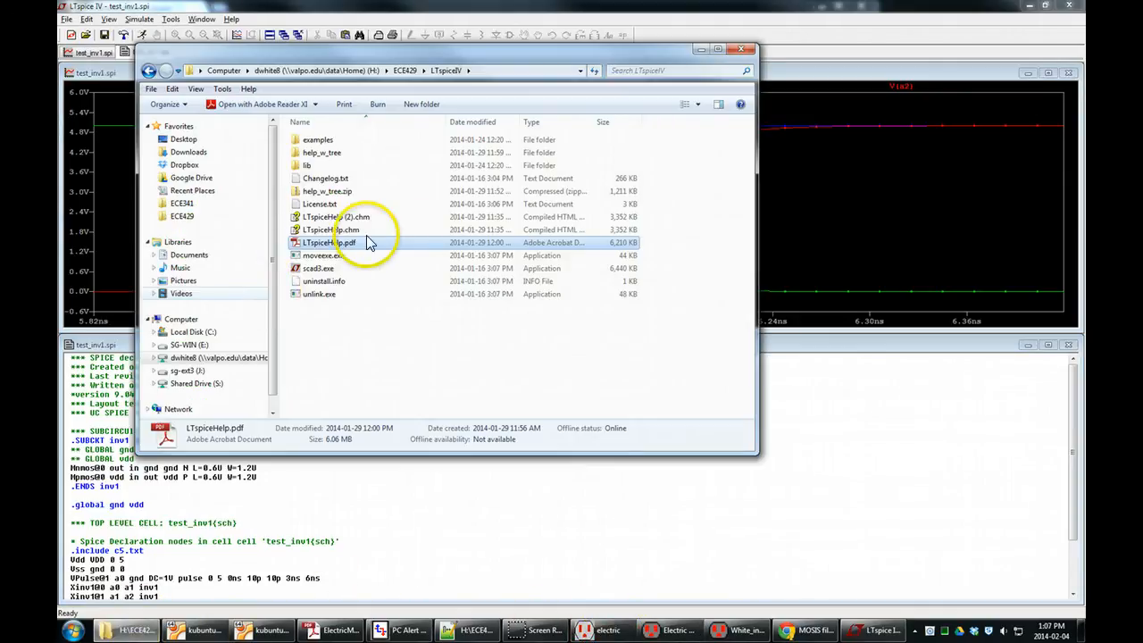
double_click(453, 250)
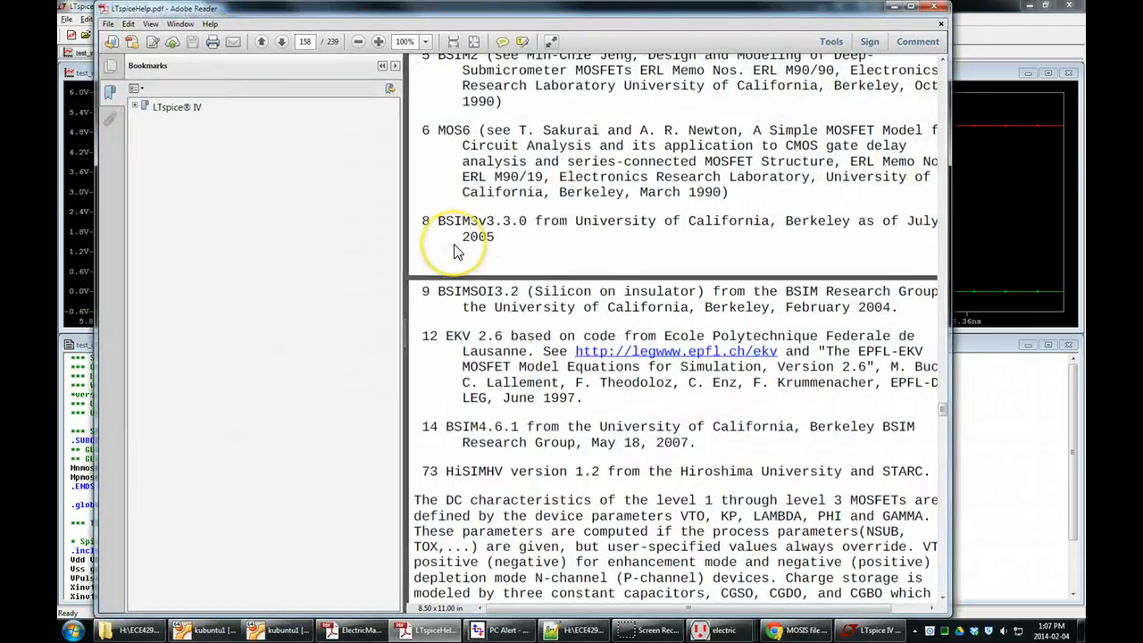
left_click(135, 107)
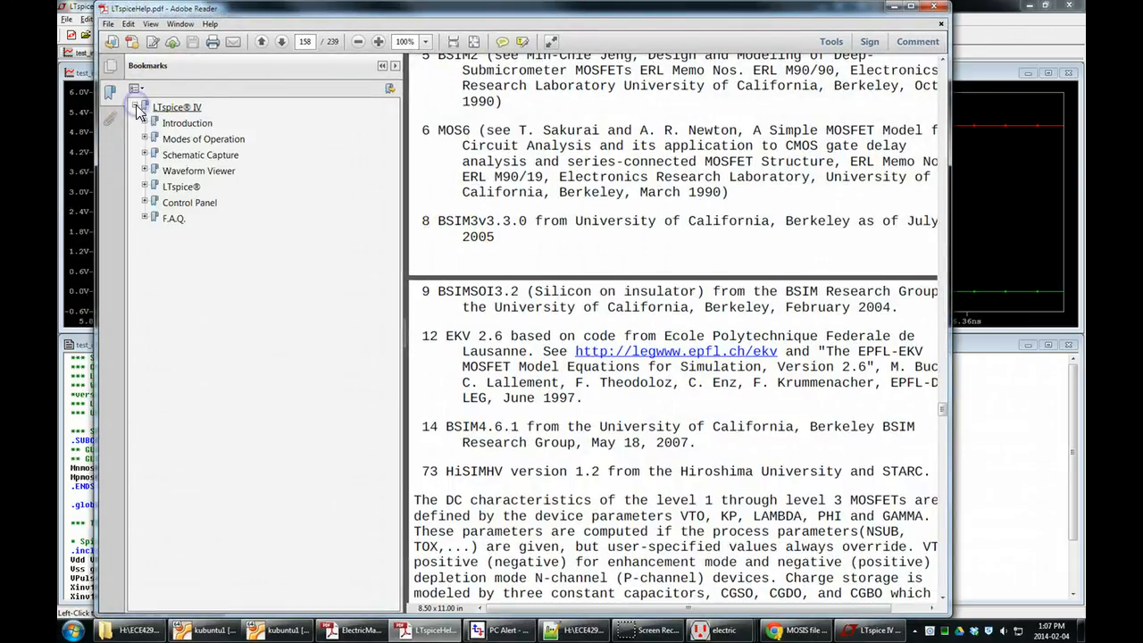
left_click(144, 169)
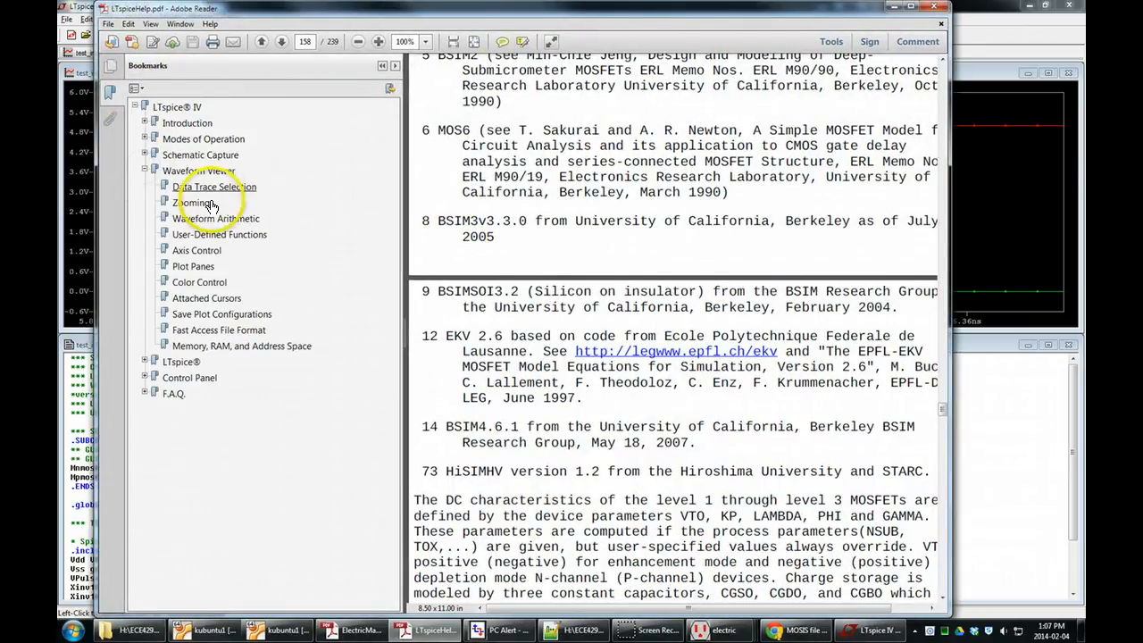
left_click(210, 298)
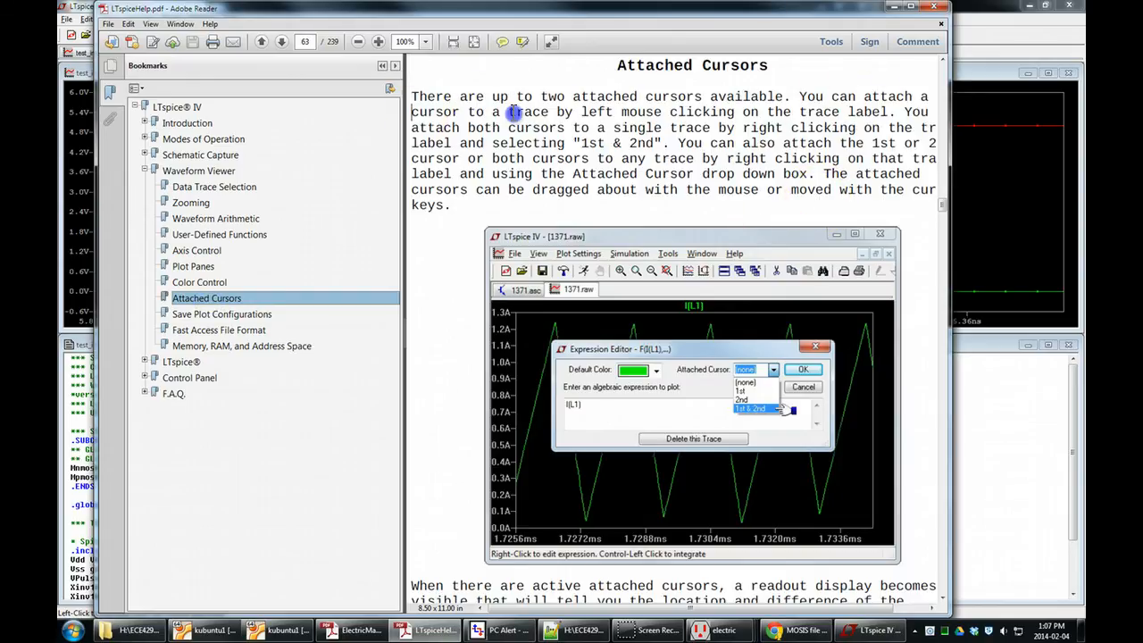
left_click_drag(515, 111, 748, 112)
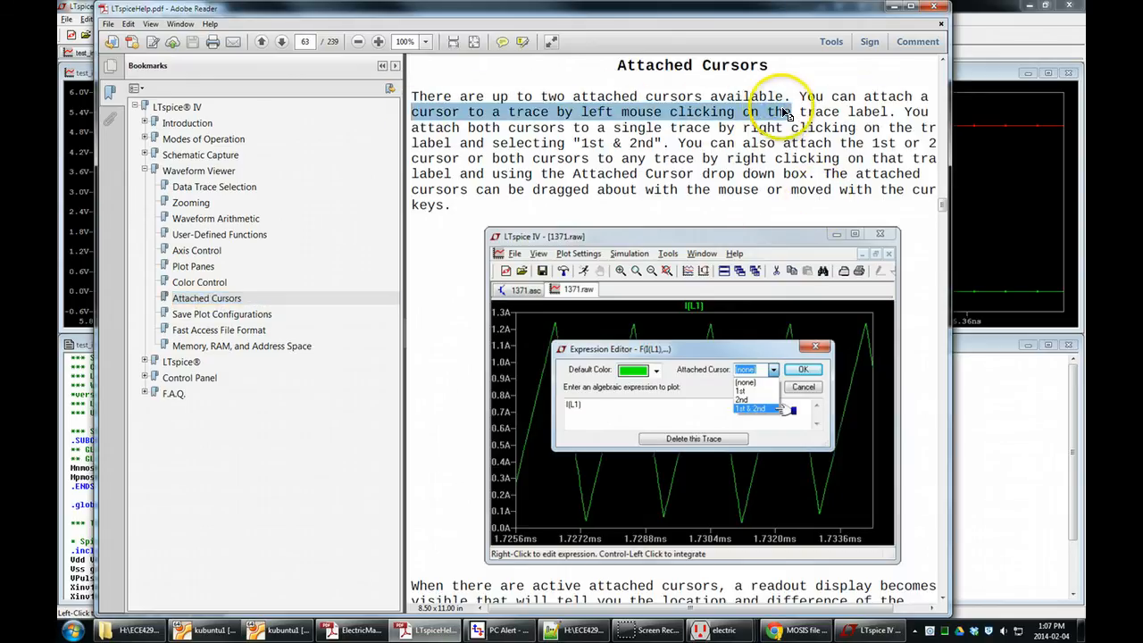
left_click(829, 109)
left_click(954, 41)
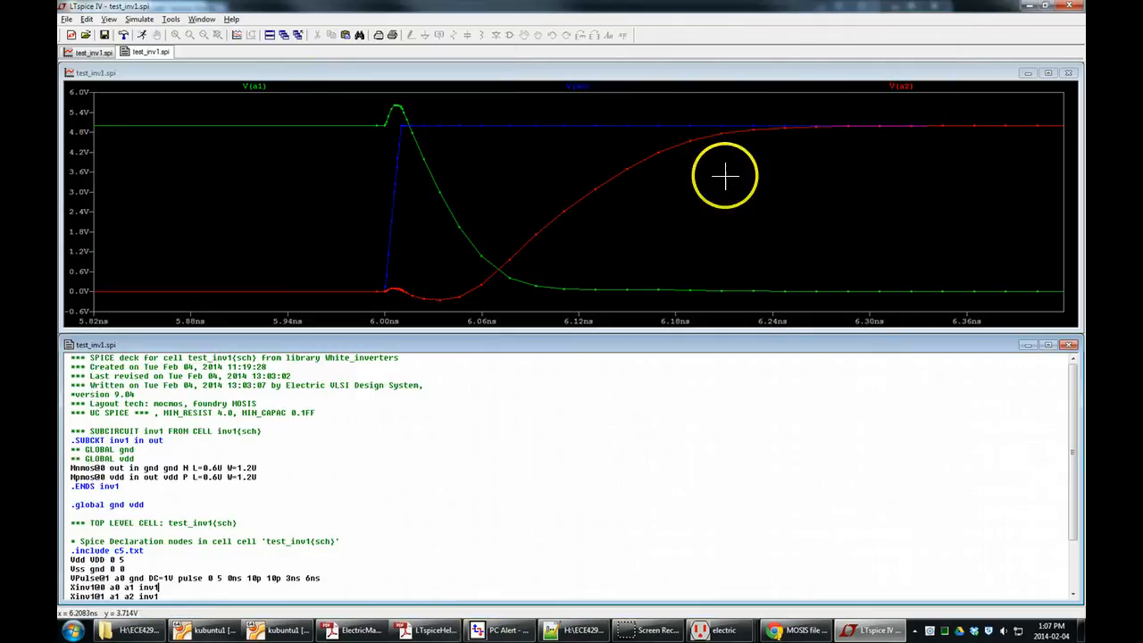
Attach a cursor to V(a1) and place it at about 2.5 V on the falling edge, with the cursor readout below the plot.
left_click(259, 87)
right_click(255, 87)
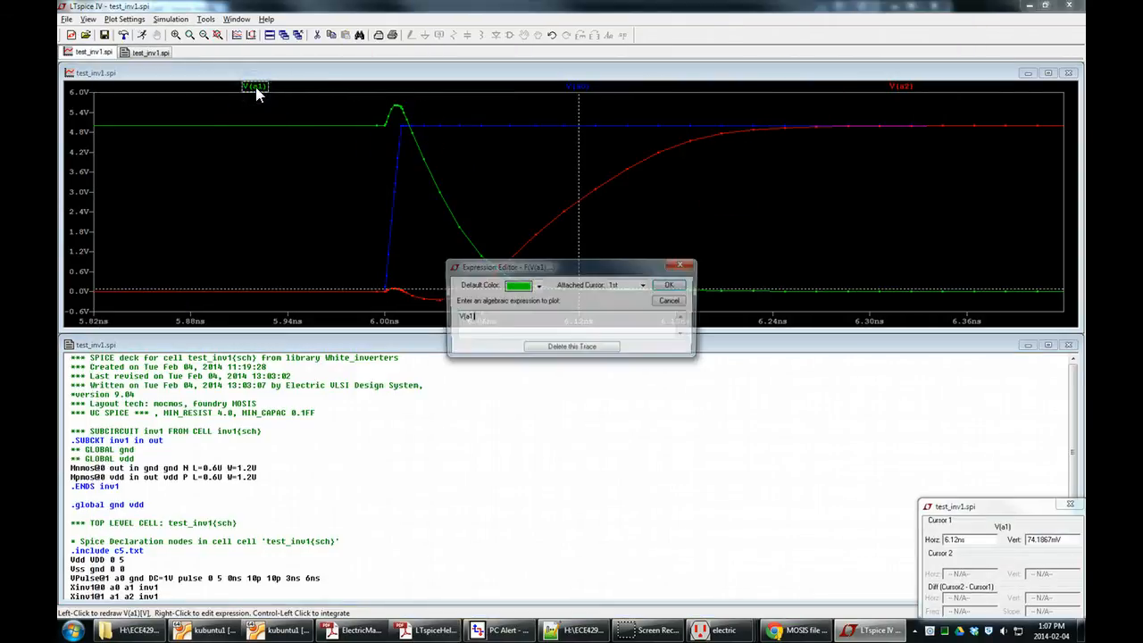
left_click(676, 300)
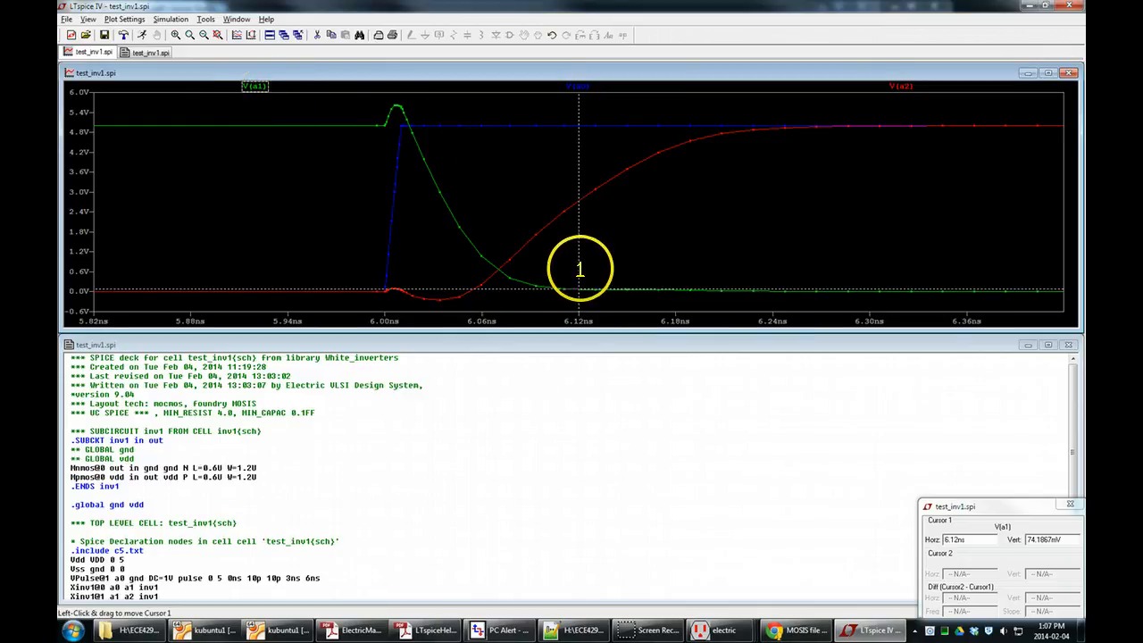
mouse_move(581, 265)
left_mouse_down()
mouse_move(429, 223)
mouse_move(462, 223)
mouse_move(447, 221)
left_mouse_up()
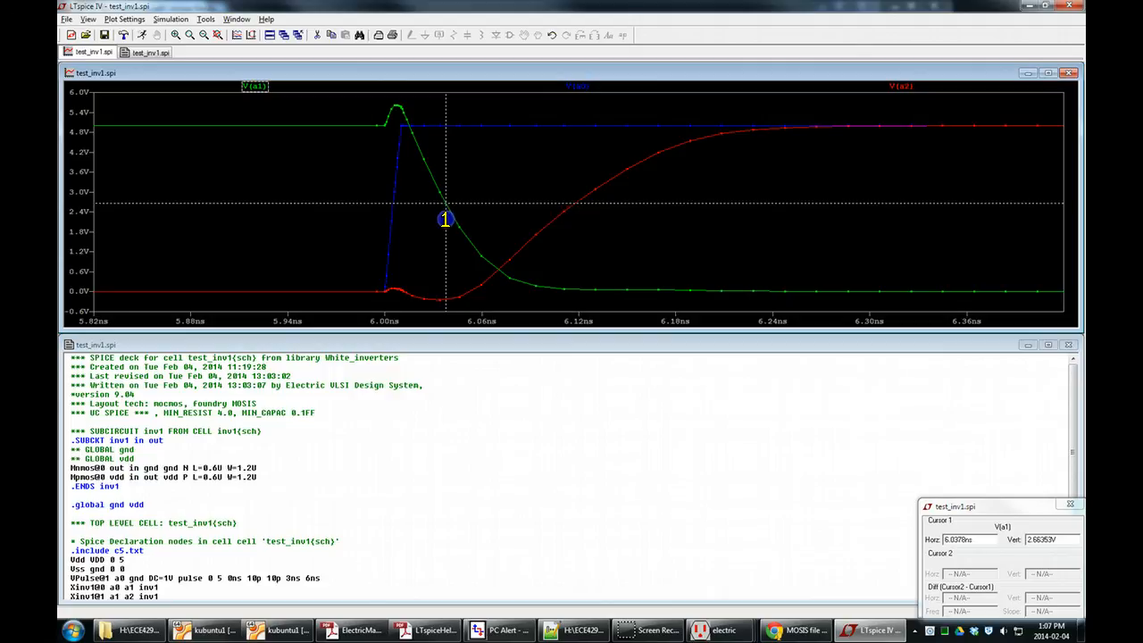
left_click_drag(1027, 509, 560, 355)
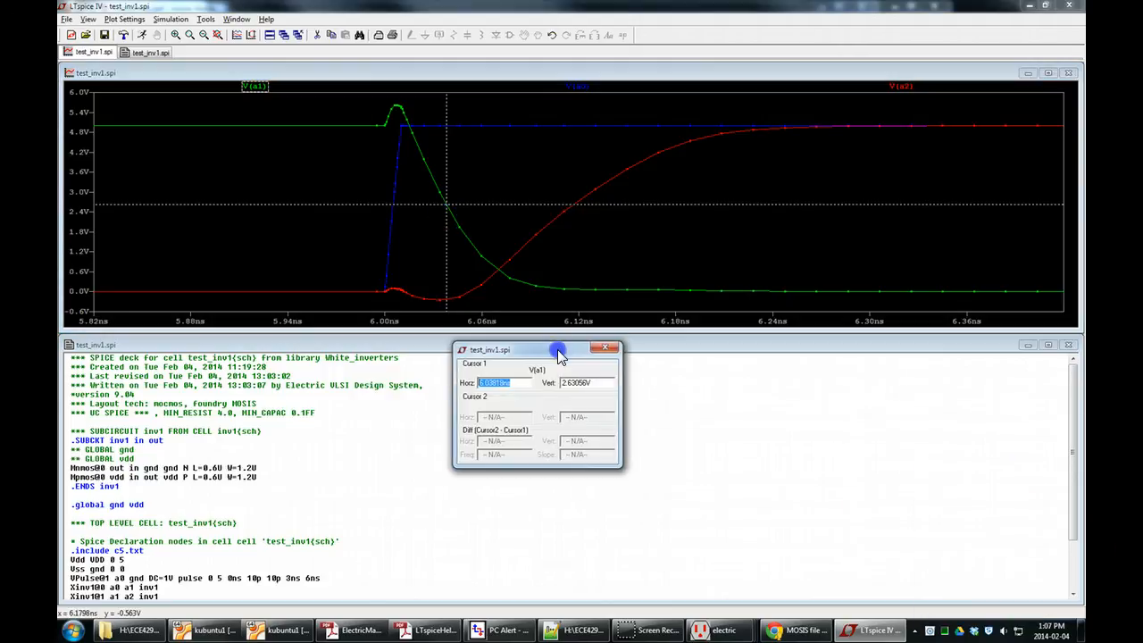
double_click(582, 381)
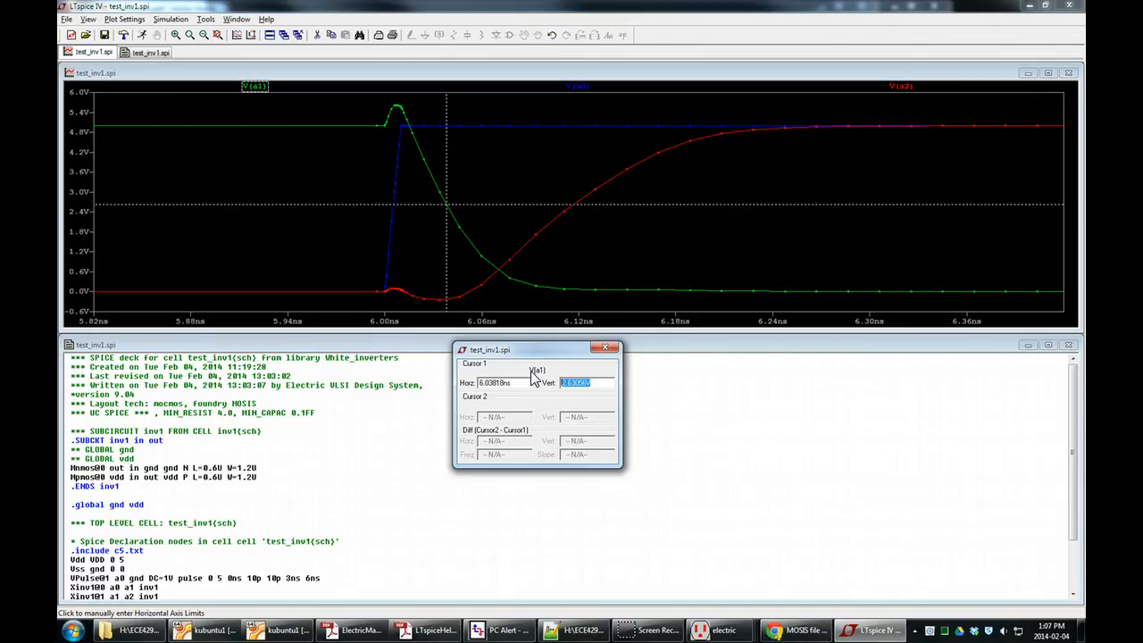
left_click_drag(446, 141, 448, 224)
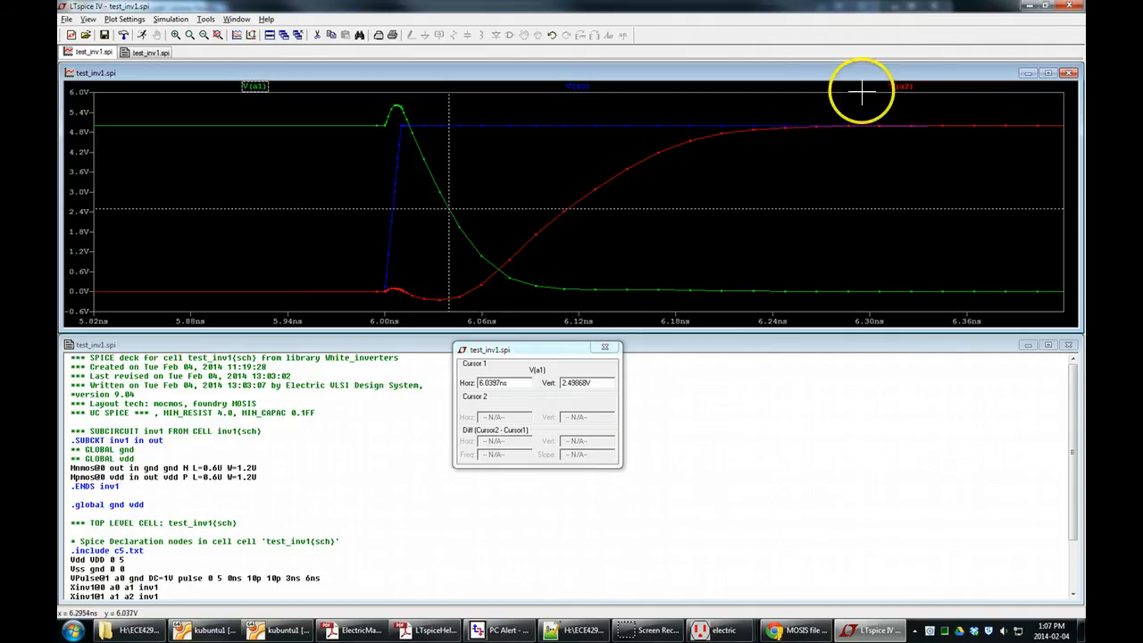
Try to attach the 2nd cursor to the V(a2) trace.
left_click(901, 86)
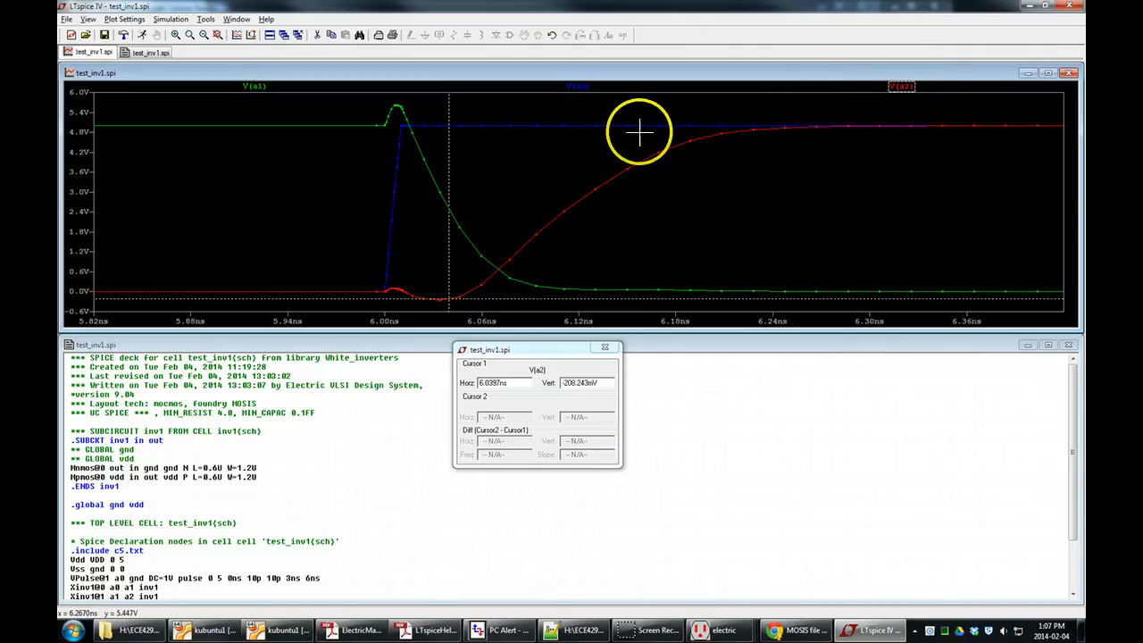
right_click(900, 88)
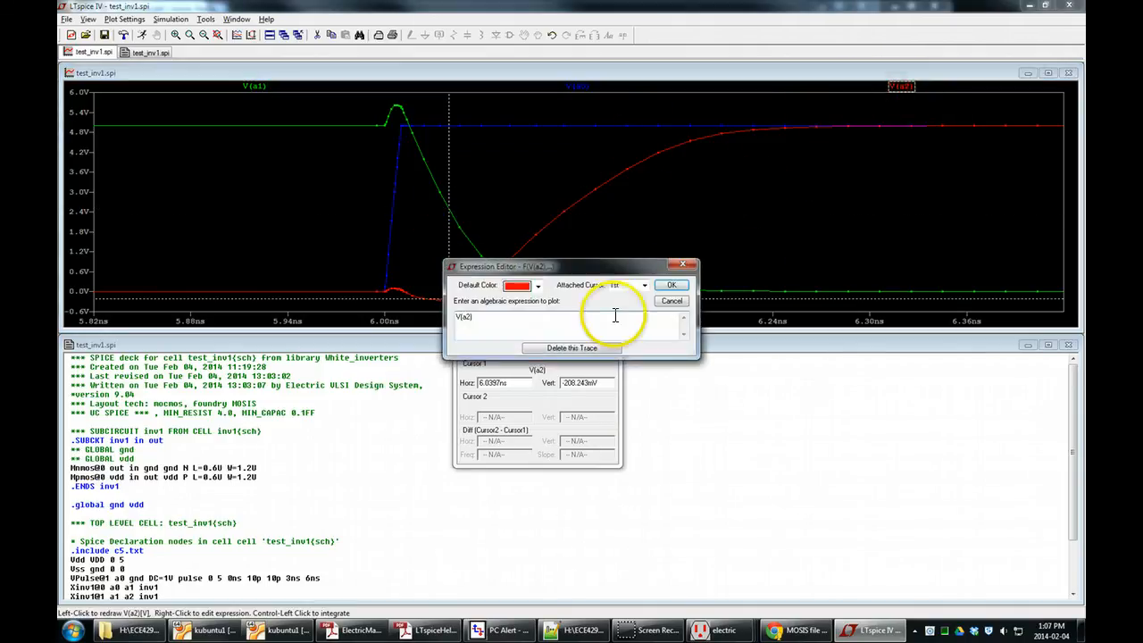
left_click(618, 285)
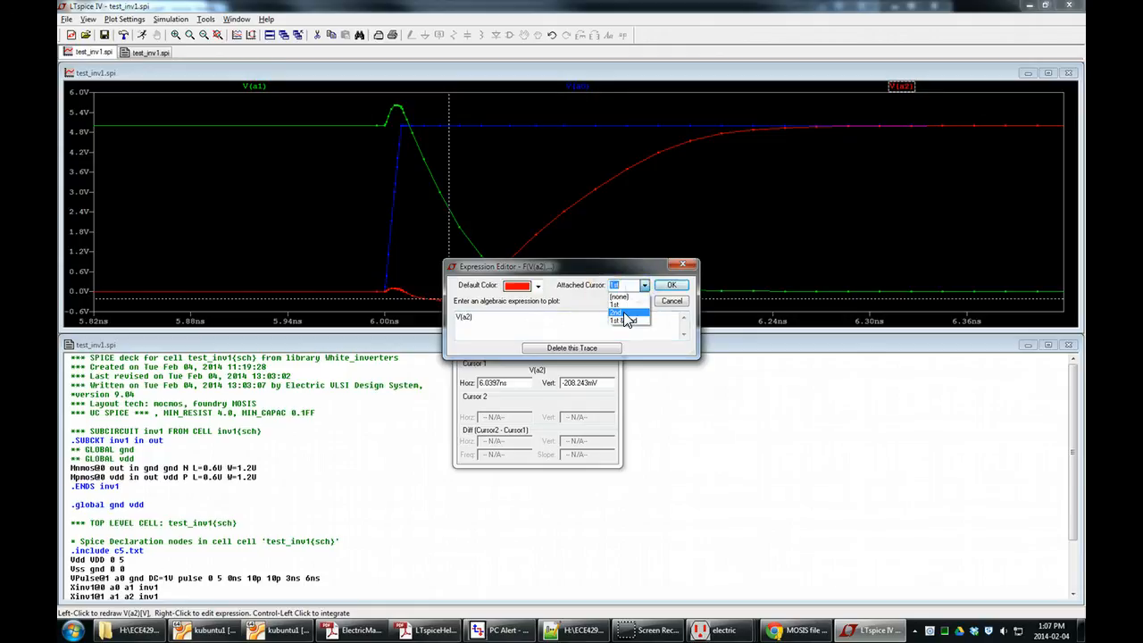
left_click(674, 286)
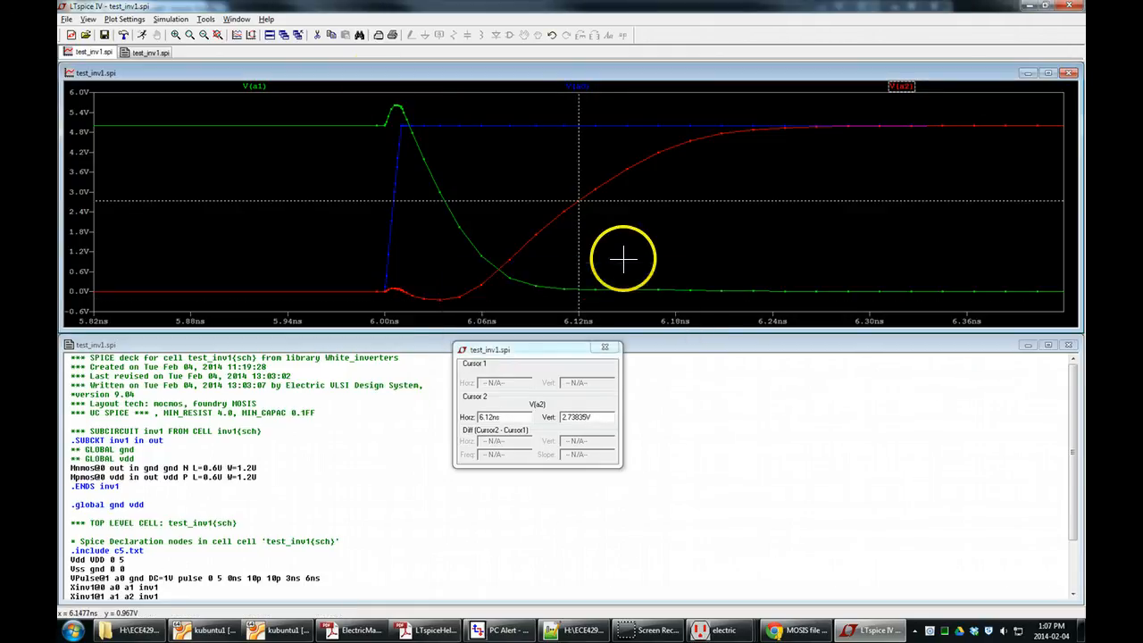
Attach the 1st cursor to V(a1) and move it onto the falling edge at about 6.033 ns.
right_click(257, 88)
left_click(628, 285)
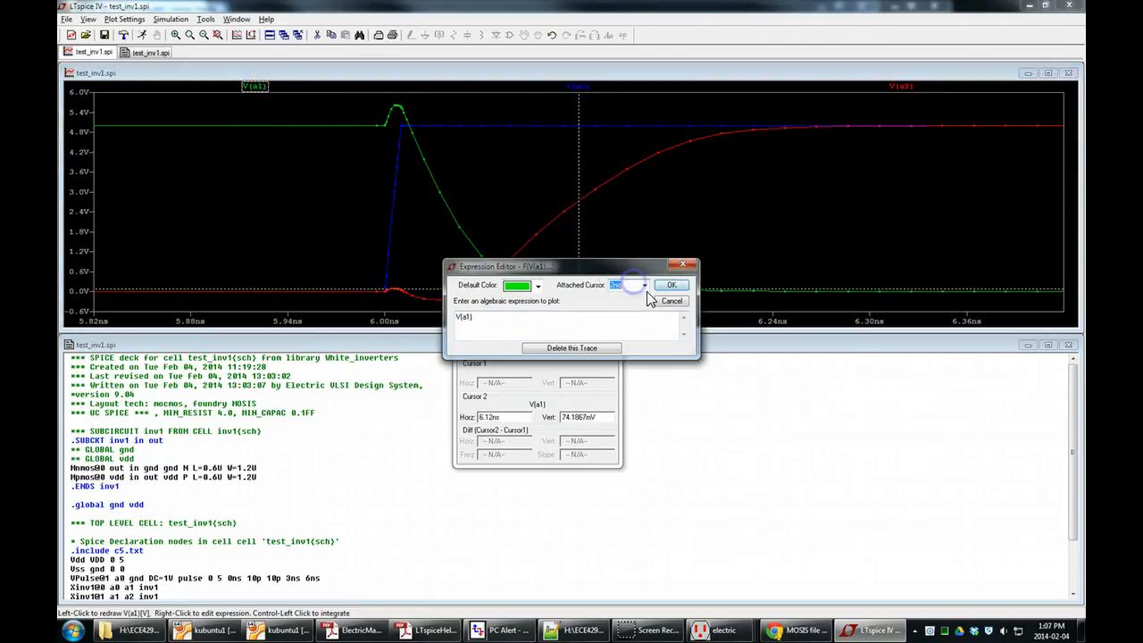
left_click(682, 285)
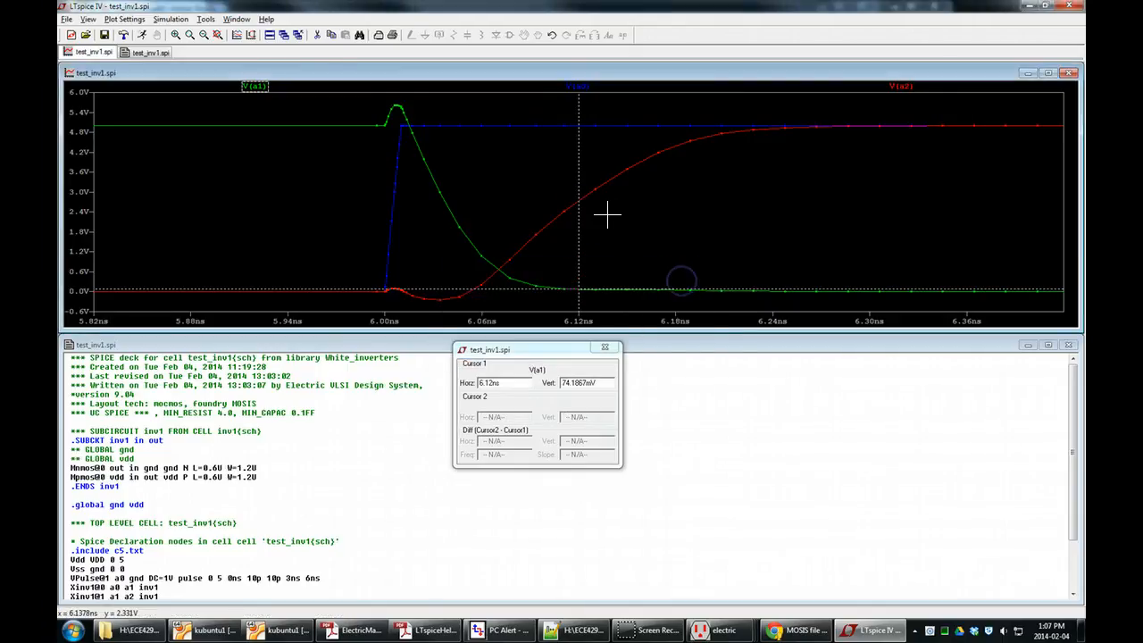
left_click_drag(576, 247, 437, 229)
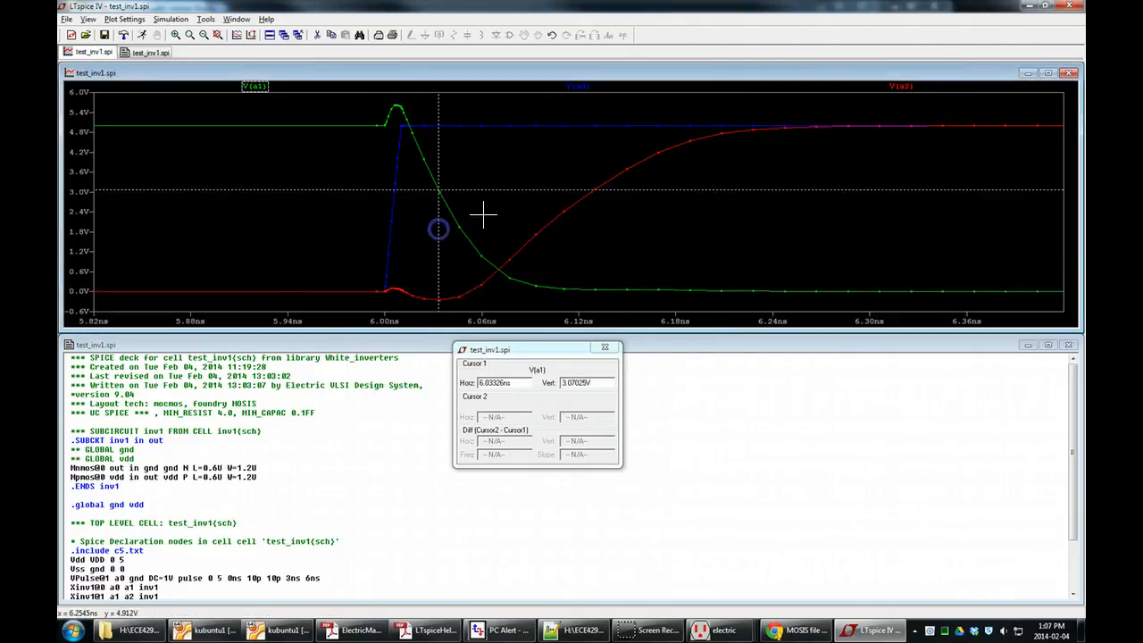
Attach the 2nd cursor to V(a2) and place it at about 2.52 V on the rising edge.
right_click(905, 89)
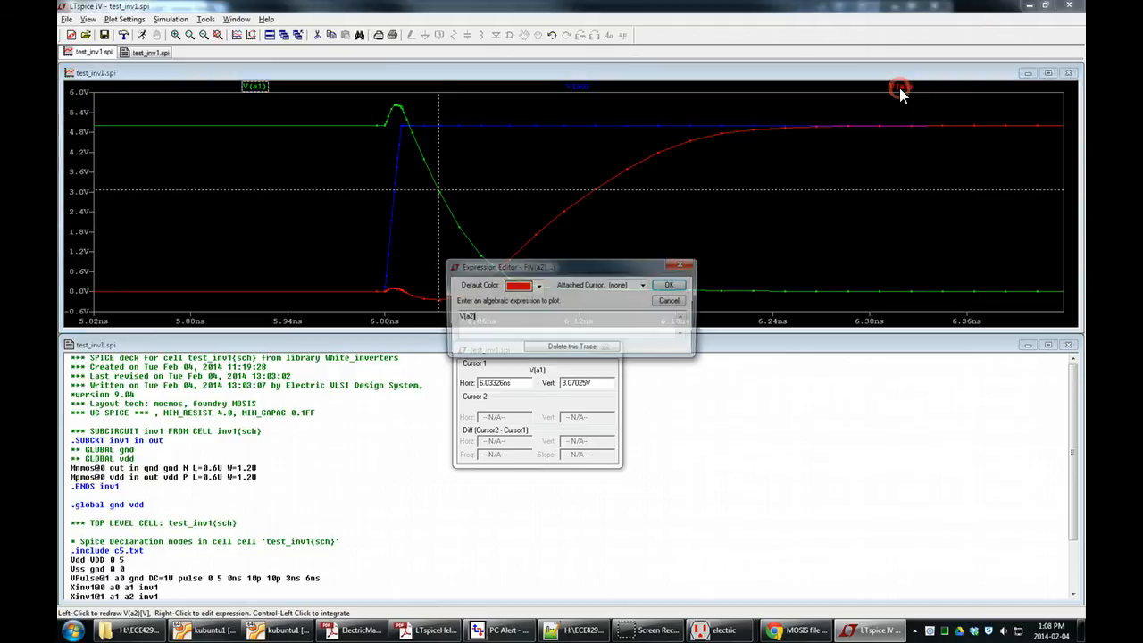
left_click(645, 285)
left_click(626, 315)
left_click(671, 285)
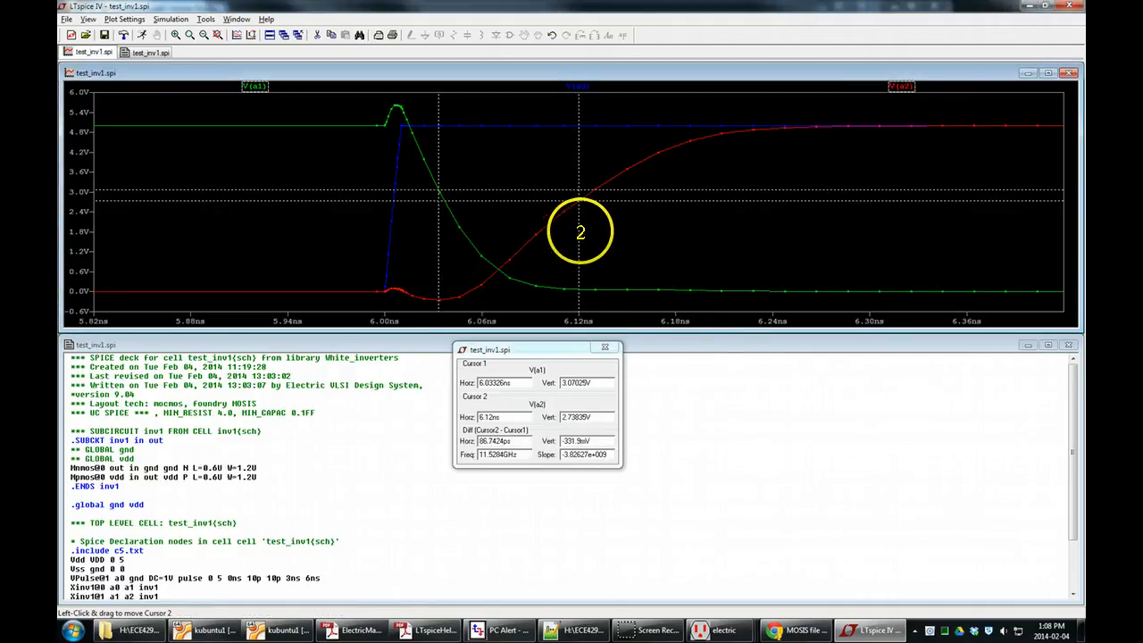
mouse_move(580, 232)
left_mouse_down()
mouse_move(556, 235)
mouse_move(581, 227)
mouse_move(569, 232)
left_mouse_up()
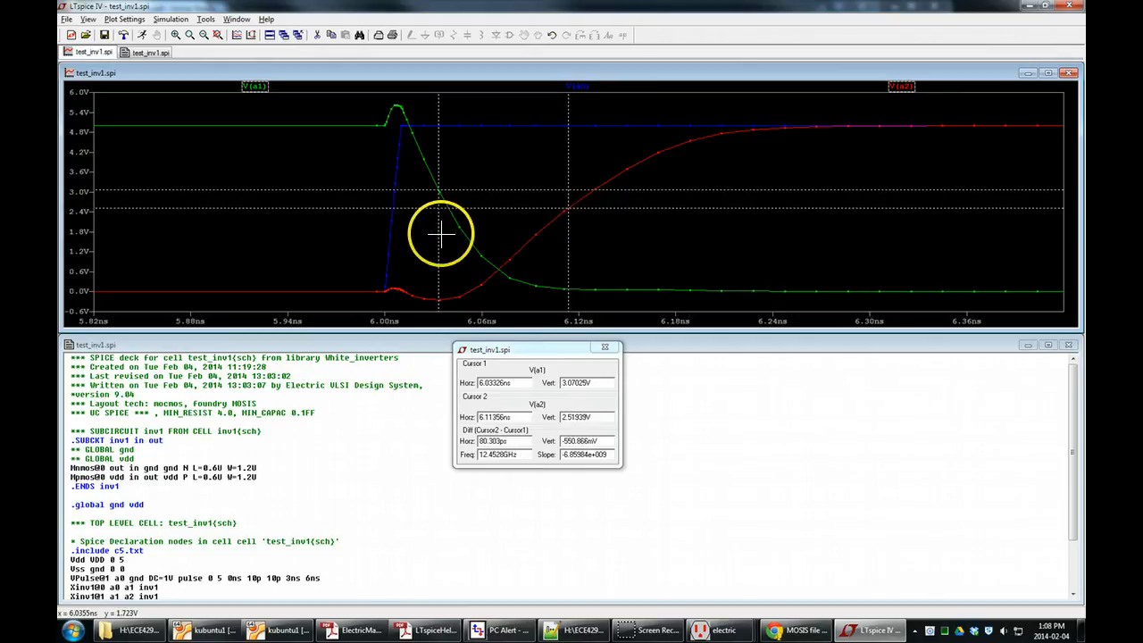
Place the first cursor at about 2.5 V on V(a1) to measure the delay to V(a2), and close the cursor readout.
left_click_drag(439, 234, 448, 236)
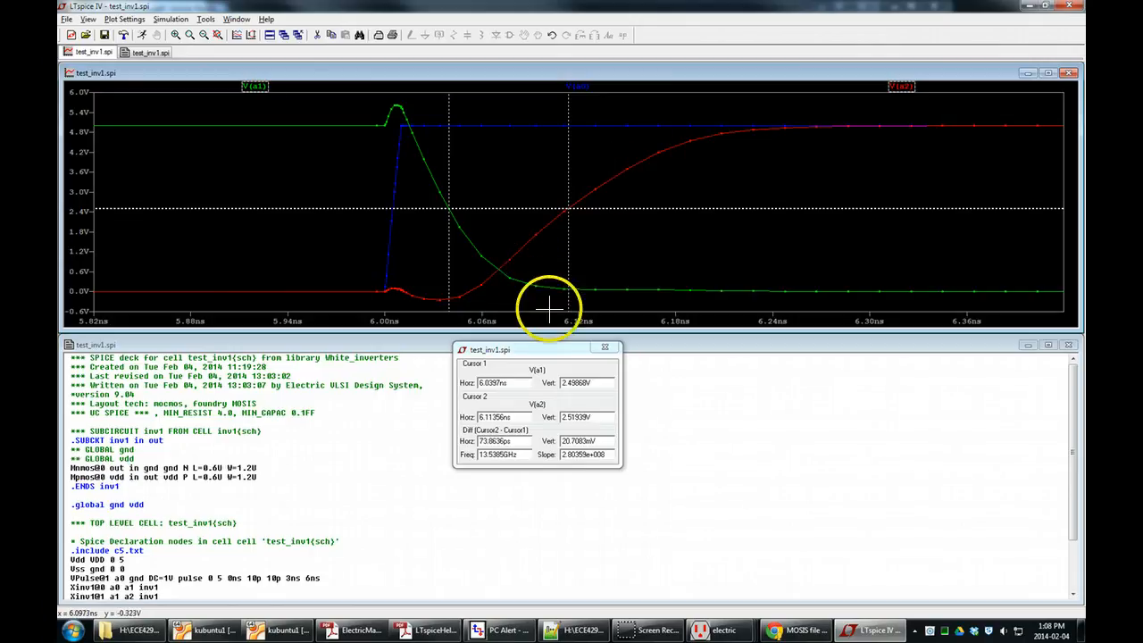
left_click(489, 441)
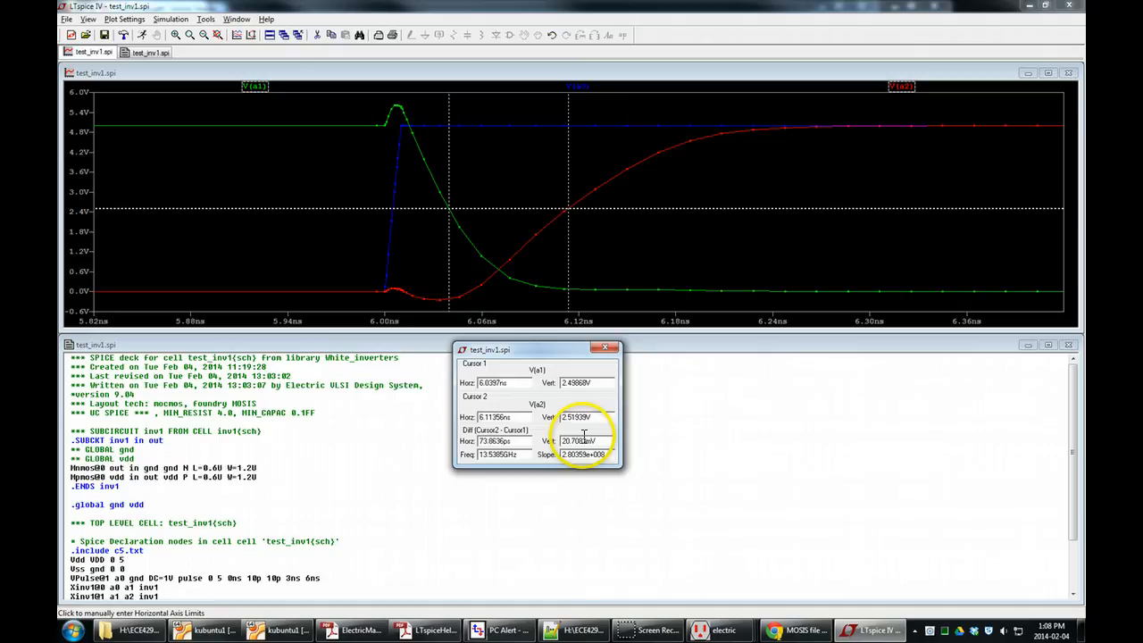
left_click(612, 353)
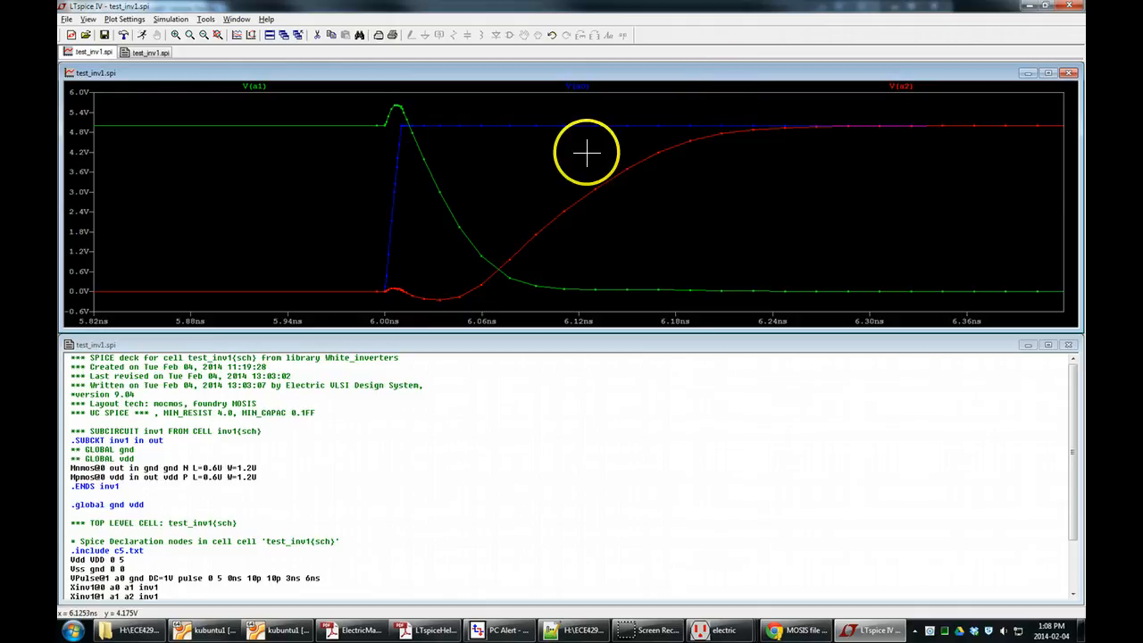
Zoom the waveform plot out to fit the whole simulation, and enlarge the transition near 9 ns.
right_click(691, 225)
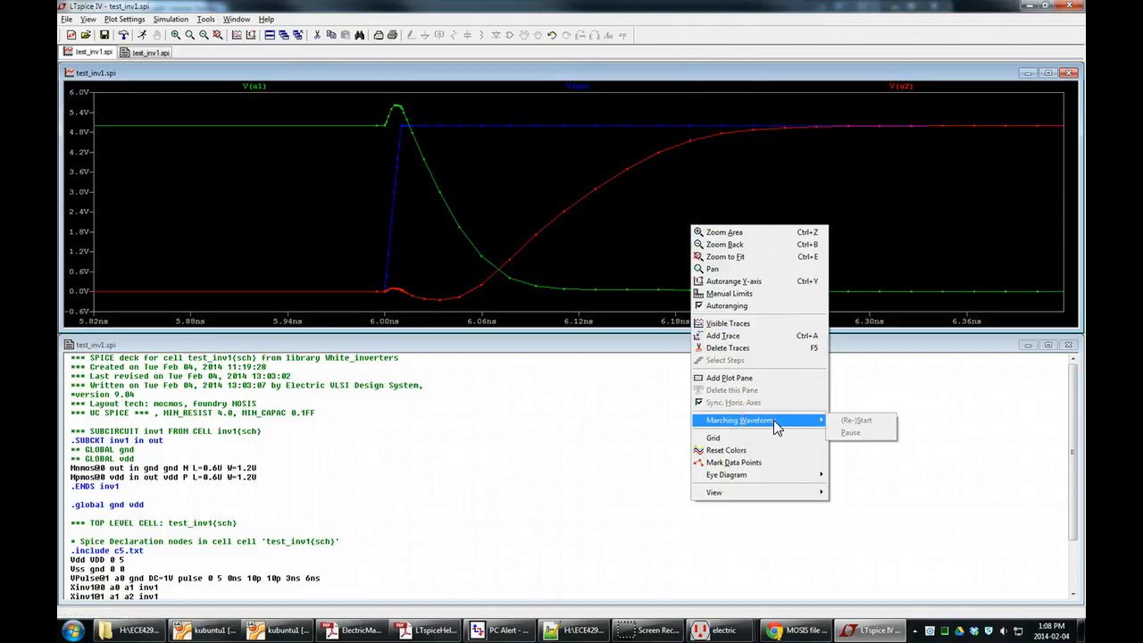
left_click(573, 426)
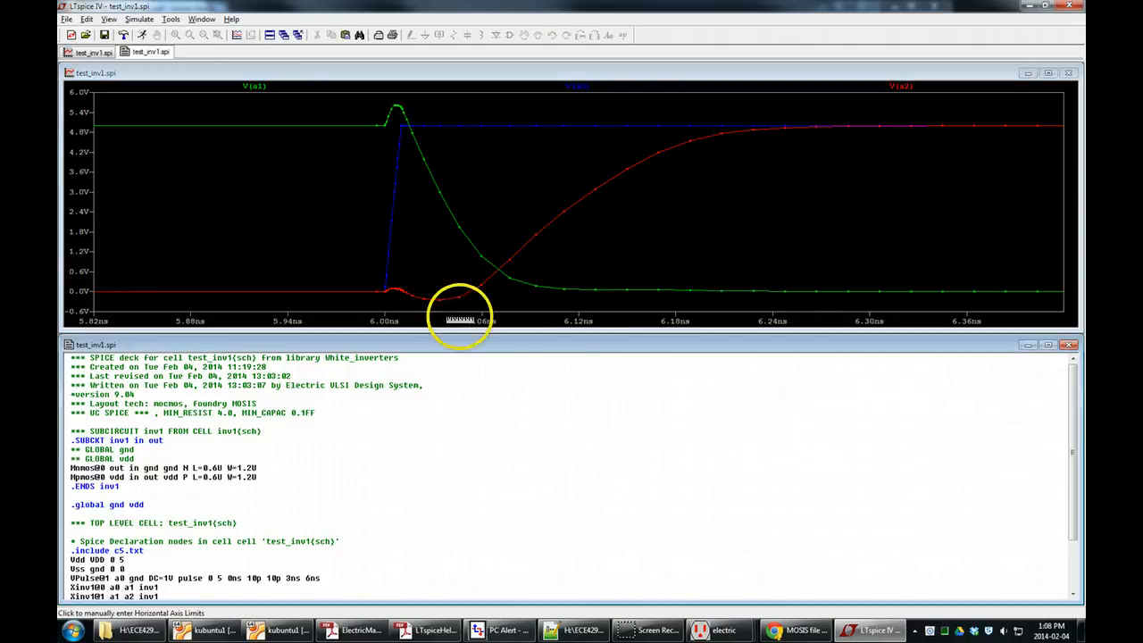
left_click(238, 70)
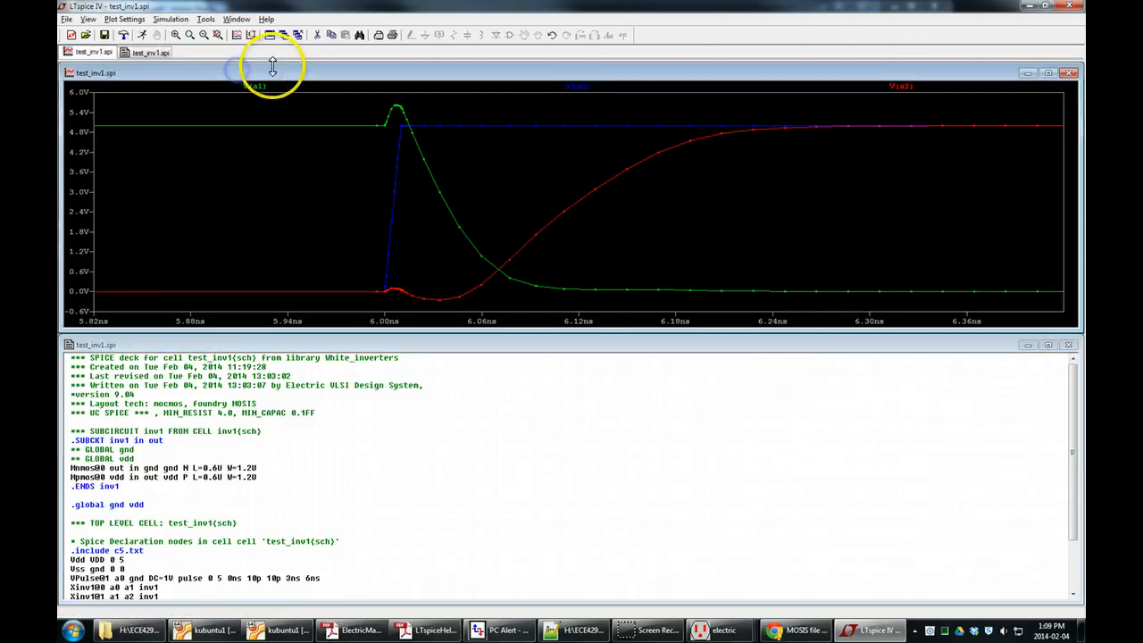
left_click(215, 38)
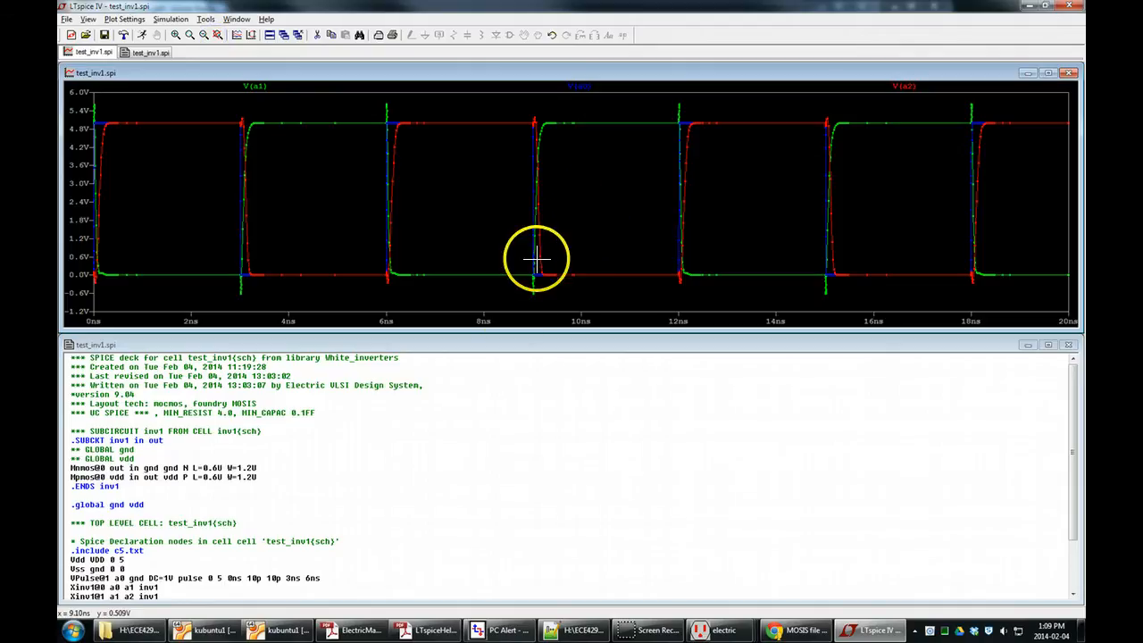
left_click_drag(515, 107, 565, 300)
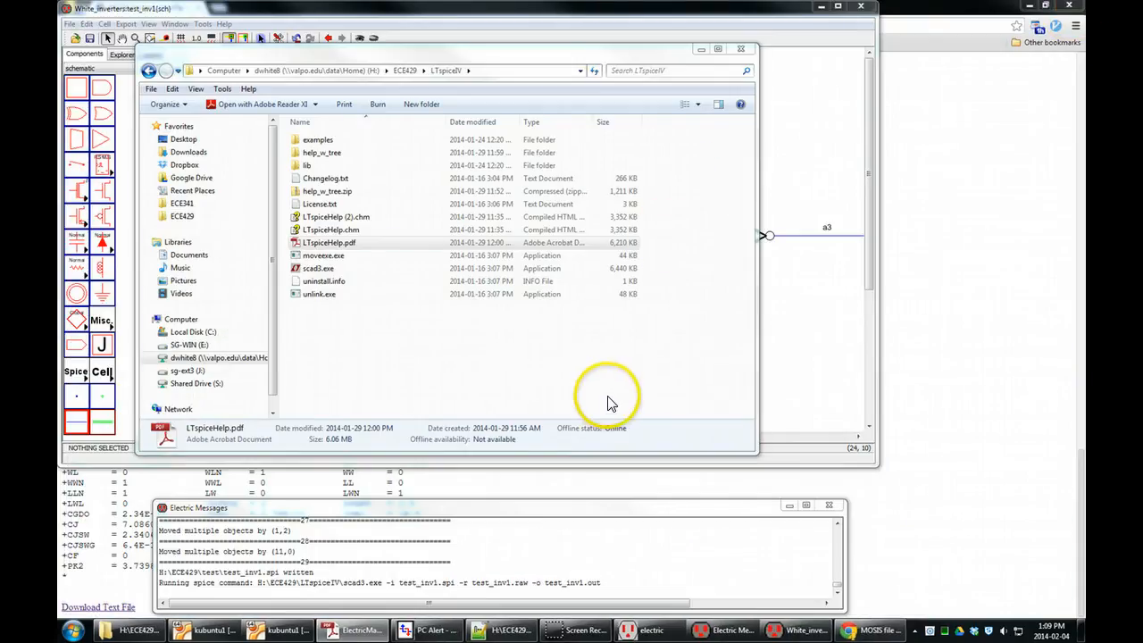
Switch to the test_inv1 schematic in Electric and bring the full chain of three inverters into view.
left_click(607, 402)
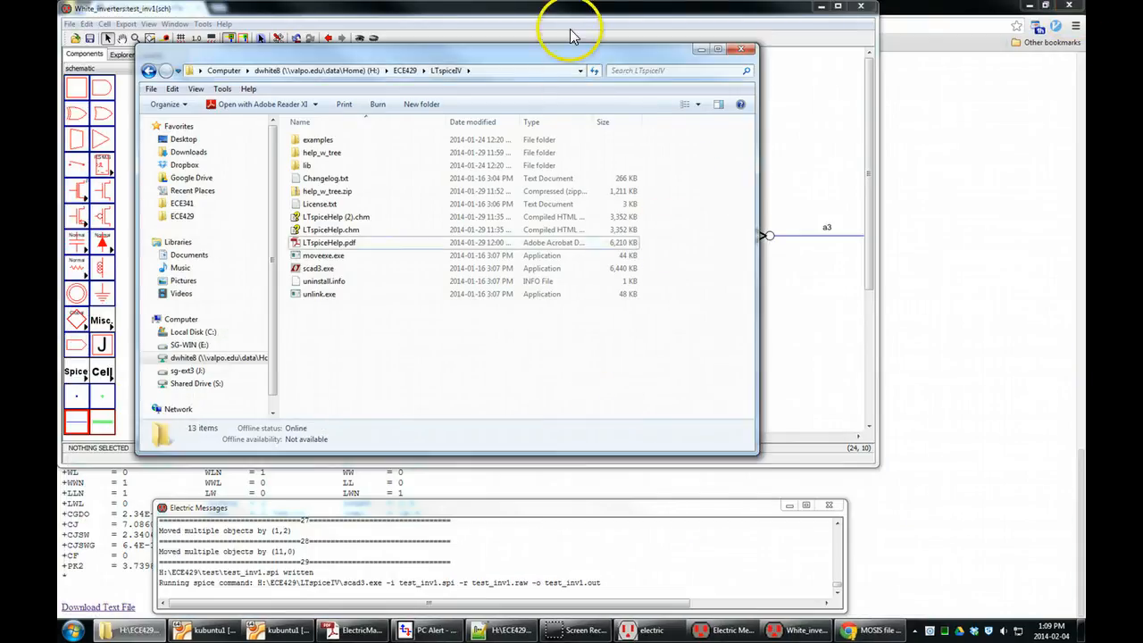
left_click(571, 20)
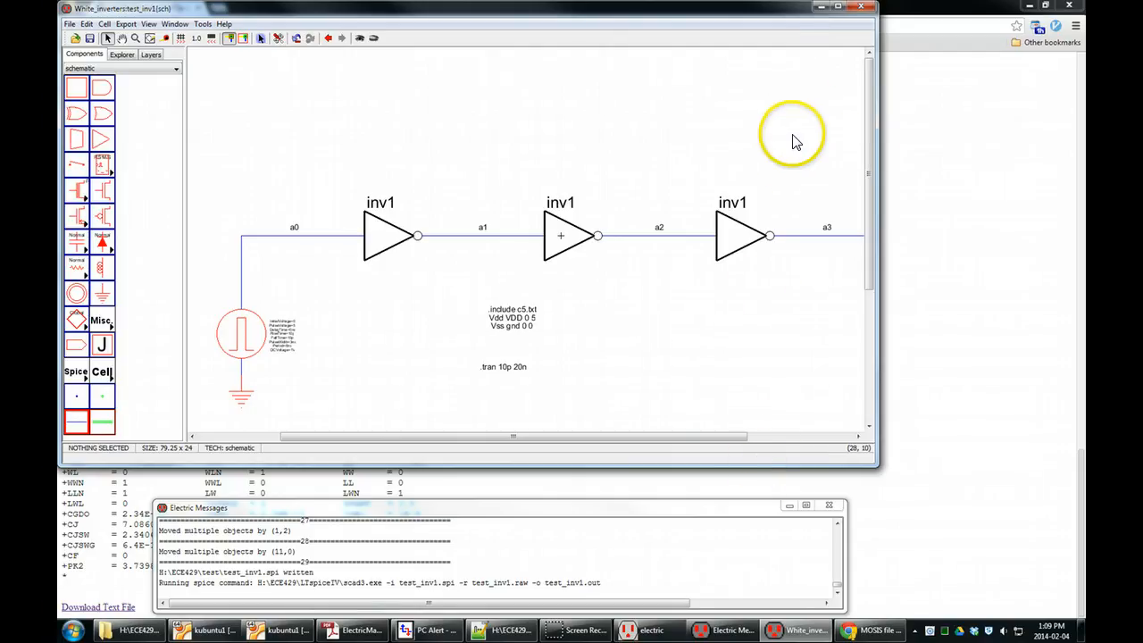
left_click_drag(874, 159, 877, 211)
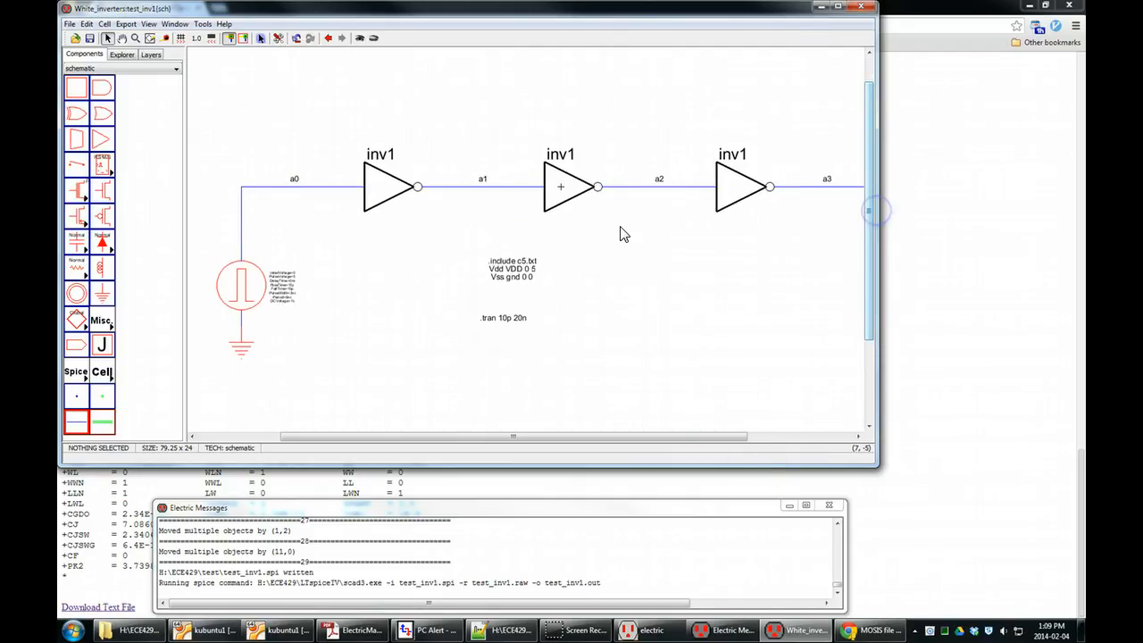
scroll(615, 247, "down", 3)
scroll(536, 237, "up", 1)
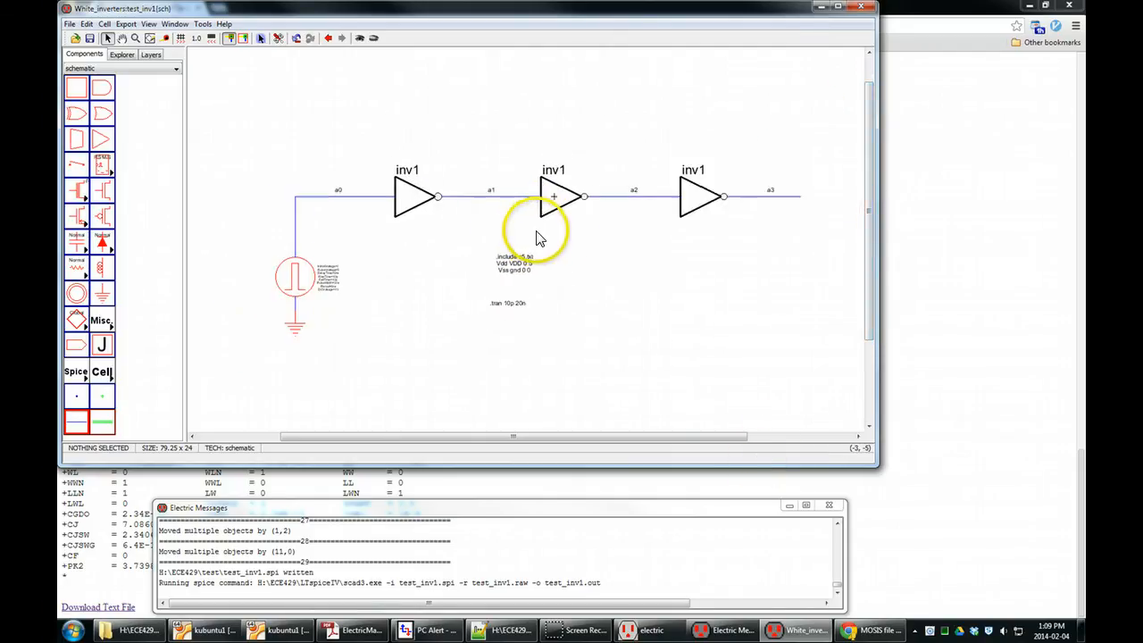